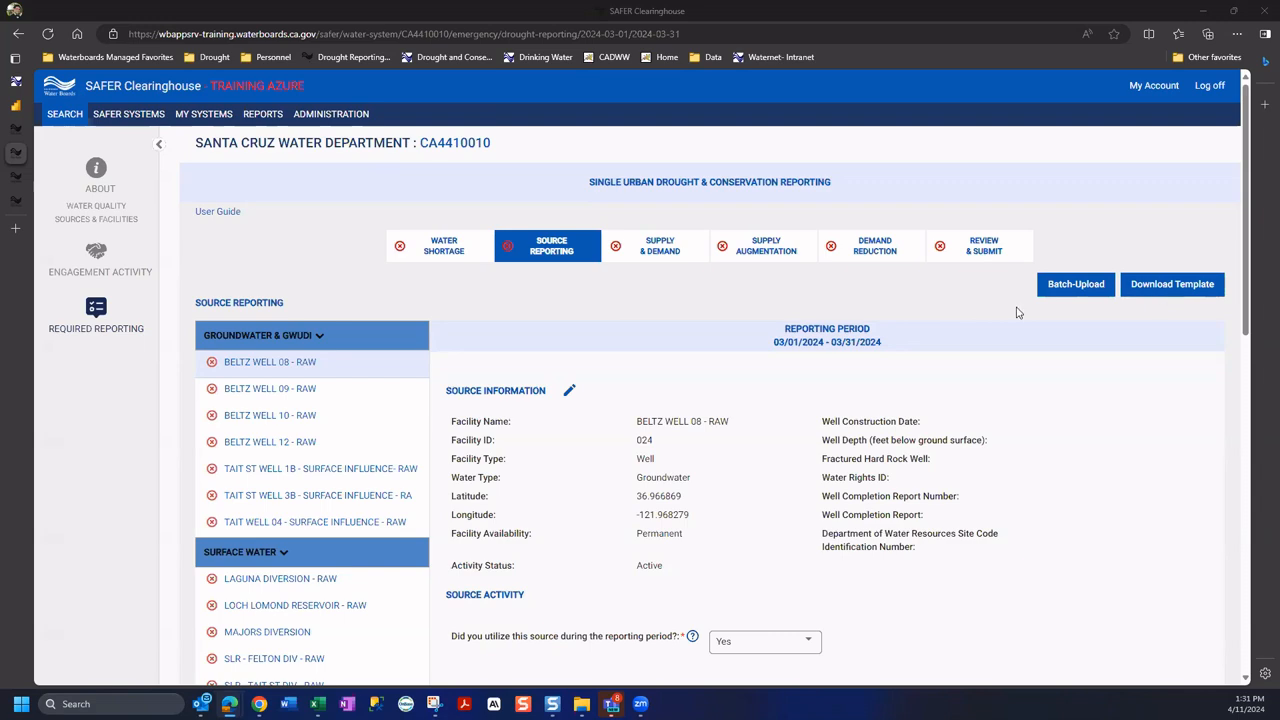
Download the source reporting batch upload template for the Santa Cruz Water Department and open the downloaded workbook.
{"action": "scroll", "coordinate": [520, 320], "scroll_direction": "down", "scroll_amount": 2}
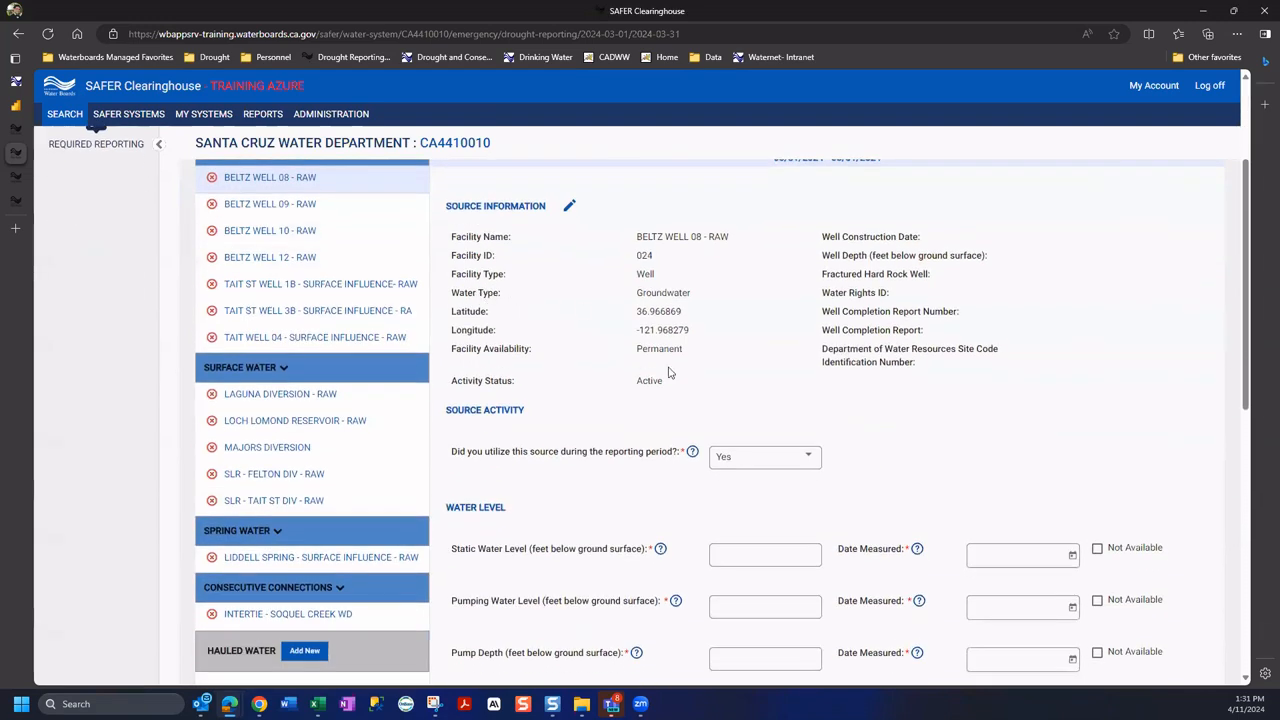
{"action": "scroll", "coordinate": [663, 358], "scroll_direction": "down", "scroll_amount": 2}
{"action": "scroll", "coordinate": [663, 358], "scroll_direction": "up", "scroll_amount": 5}
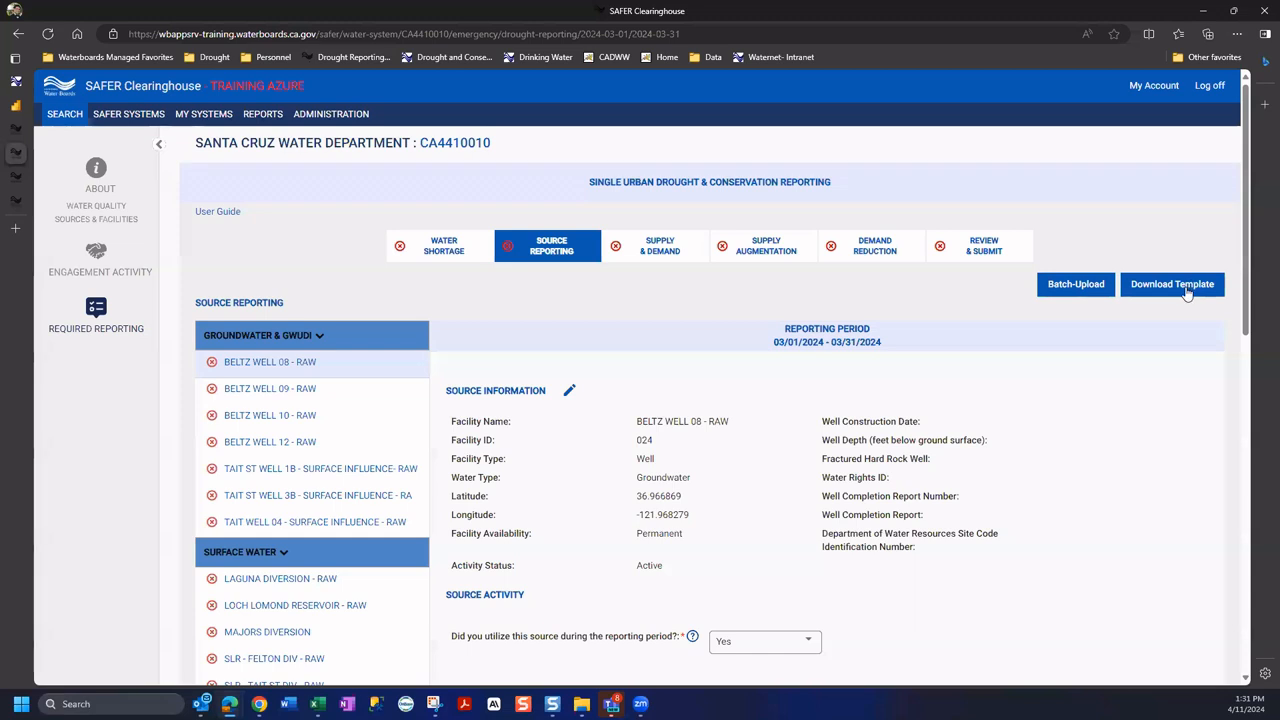
{"action": "left_click", "coordinate": [1187, 290]}
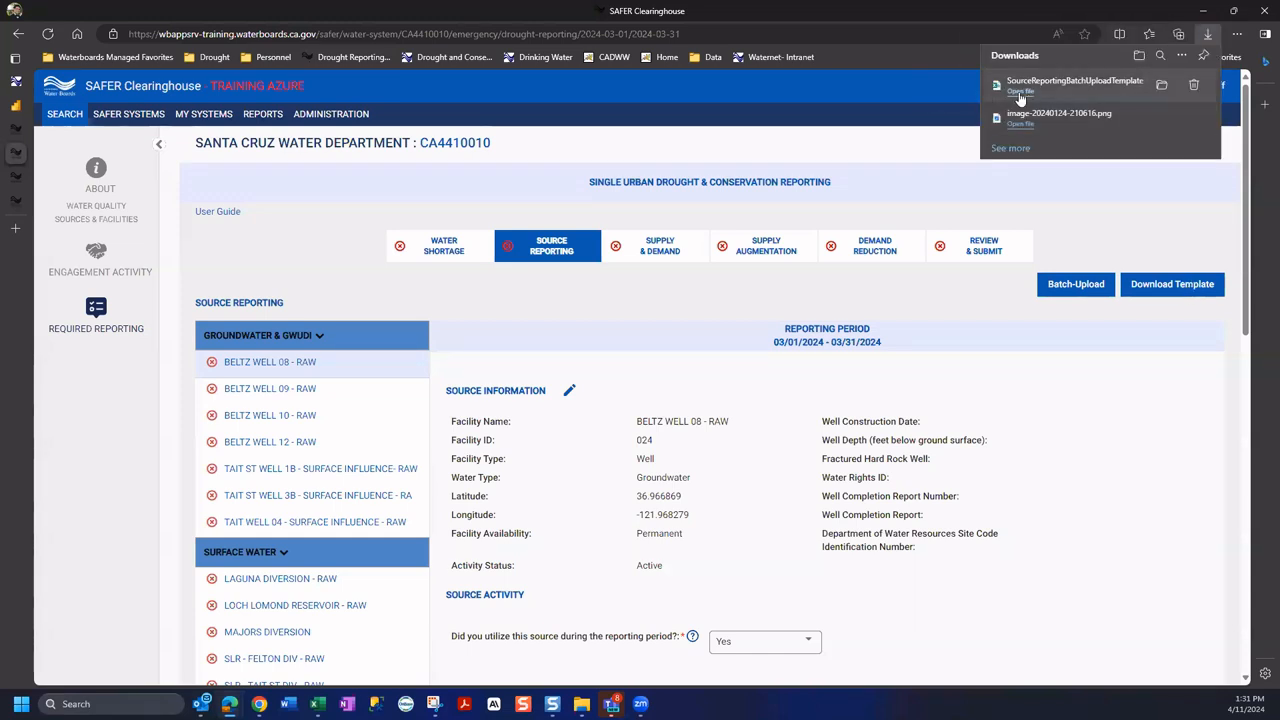
{"action": "left_click", "coordinate": [1020, 93]}
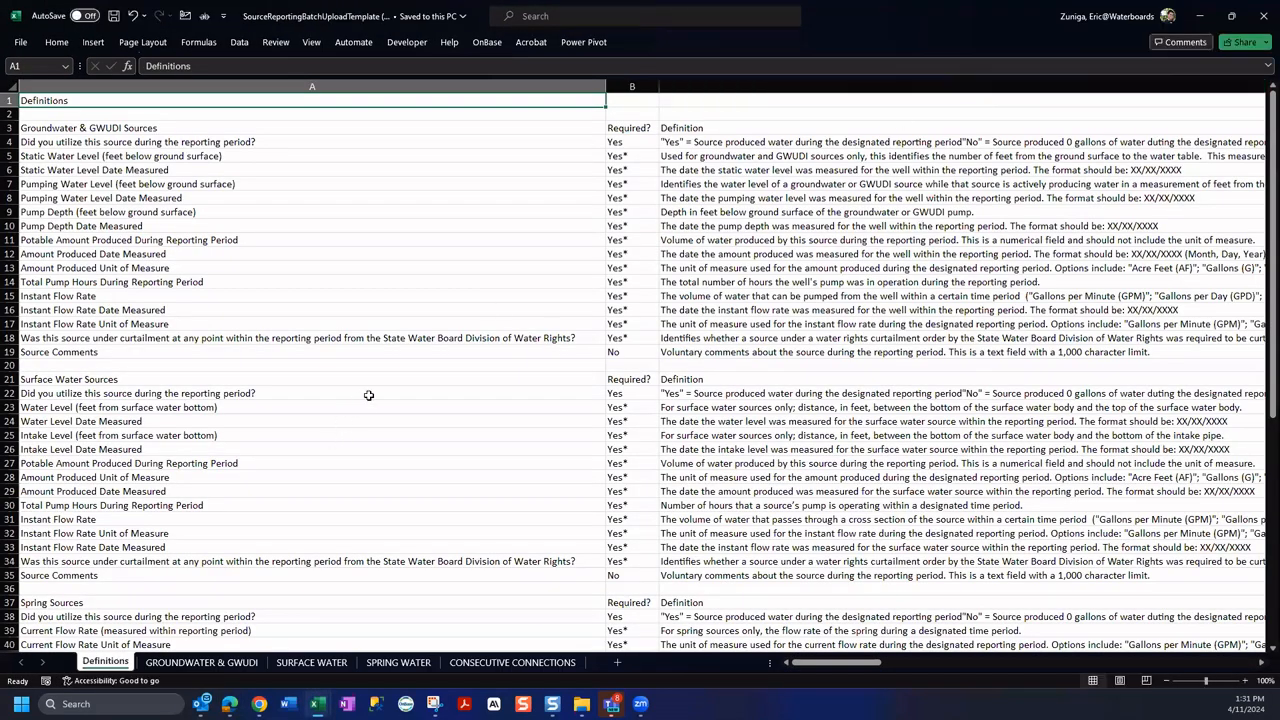
Examine the Definitions sheet's field names, Required? markings and definitions, from Groundwater & GWUDI Sources through the end of the list.
{"action": "left_click", "coordinate": [155, 143]}
{"action": "left_click", "coordinate": [152, 157]}
{"action": "left_click", "coordinate": [150, 171]}
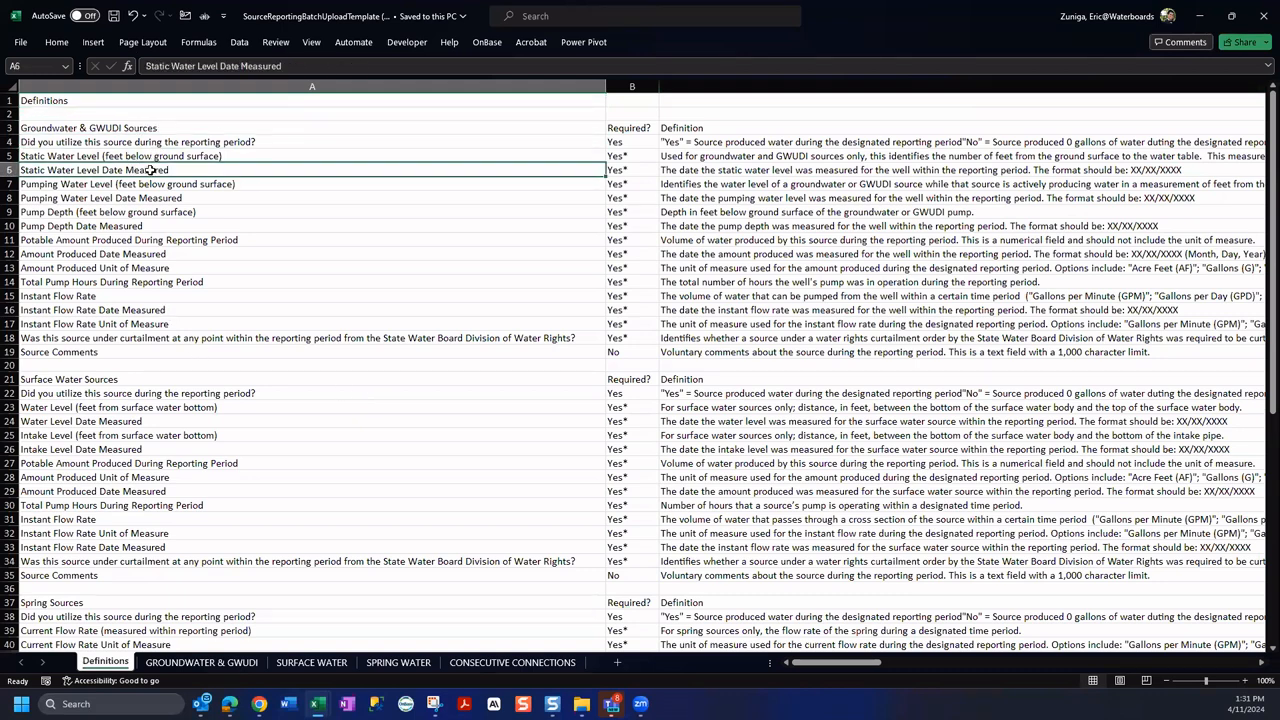
{"action": "left_click", "coordinate": [151, 185]}
{"action": "left_click", "coordinate": [153, 200]}
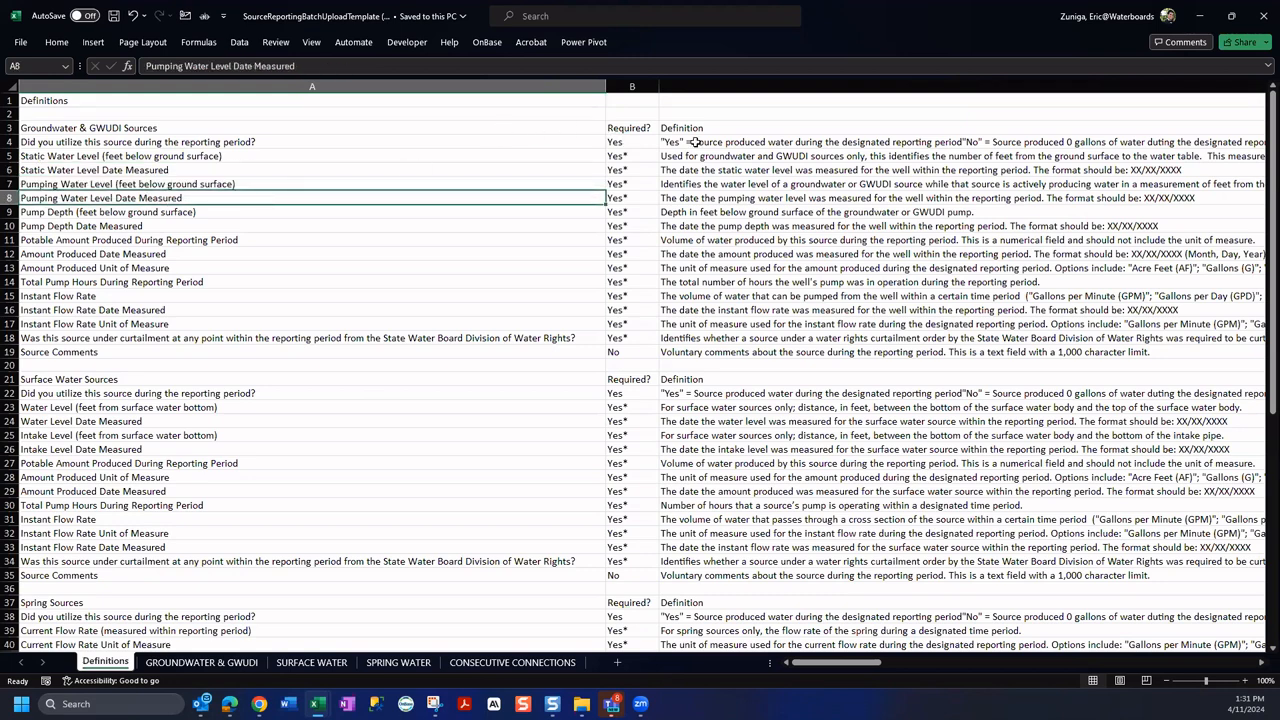
{"action": "left_click", "coordinate": [661, 143]}
{"action": "left_click", "coordinate": [646, 142]}
{"action": "left_click", "coordinate": [642, 202]}
{"action": "left_click", "coordinate": [644, 282]}
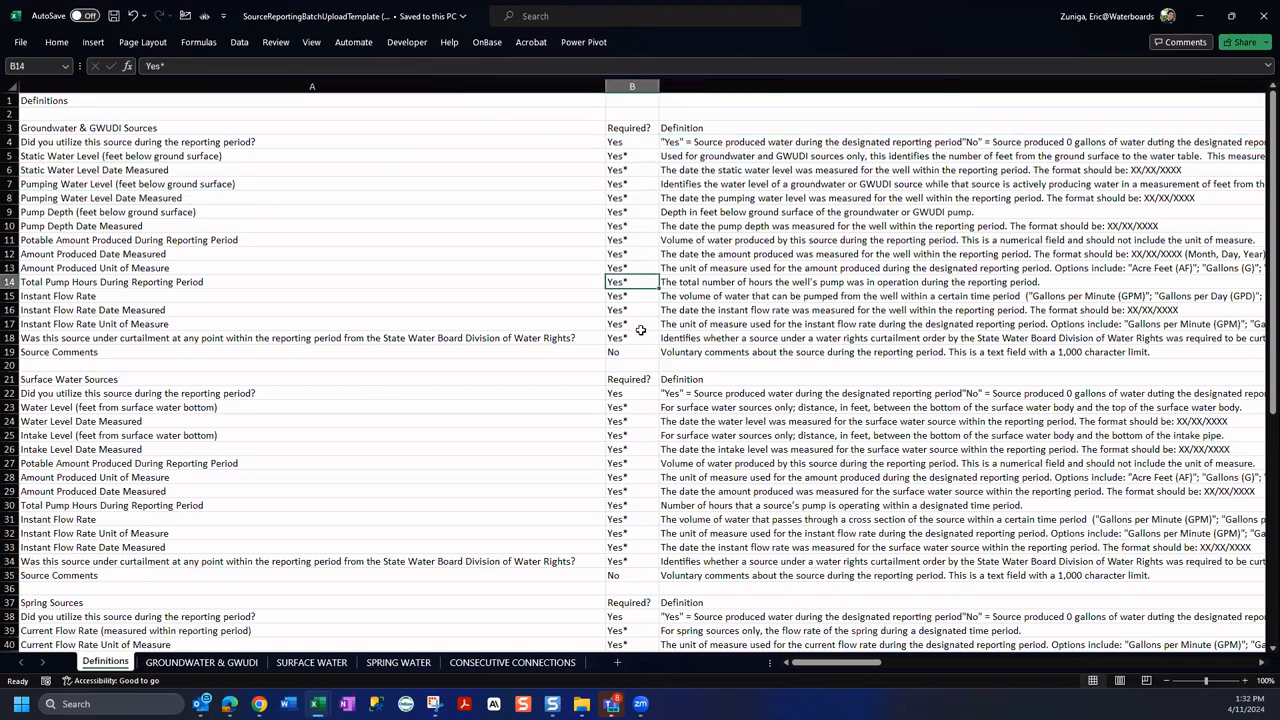
{"action": "left_click", "coordinate": [637, 339]}
{"action": "left_click", "coordinate": [628, 169]}
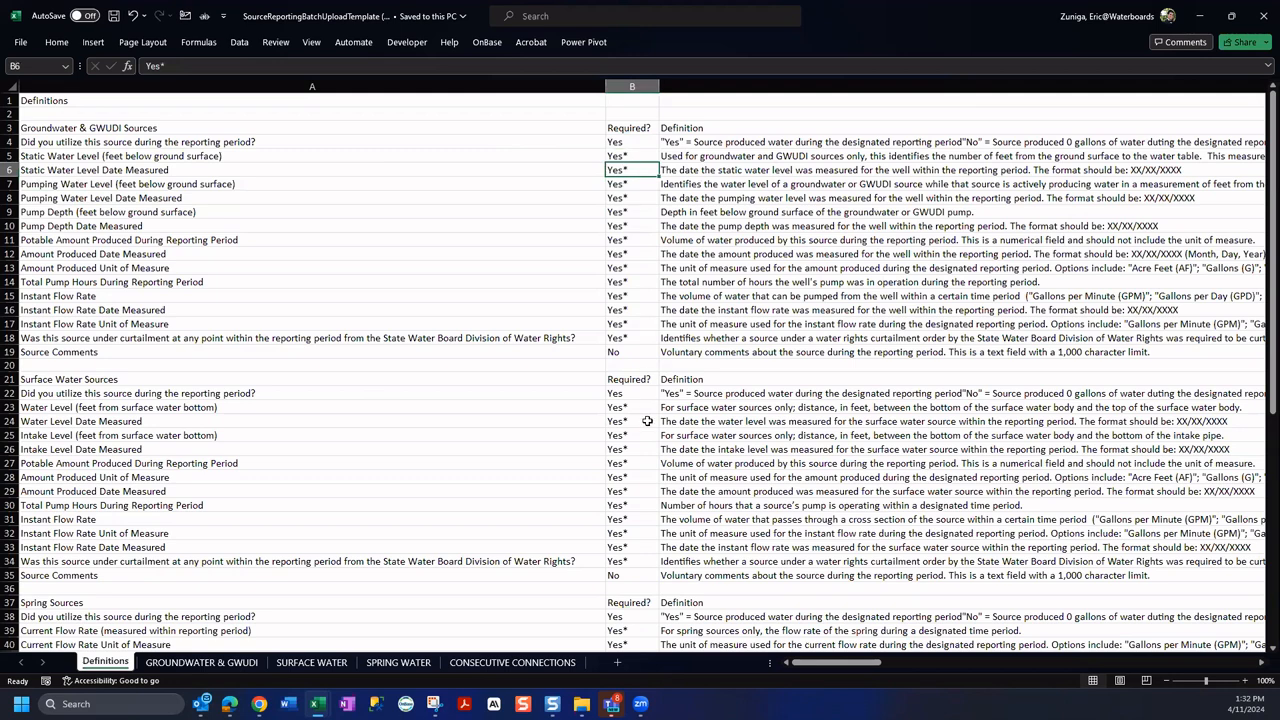
{"action": "left_click", "coordinate": [638, 351]}
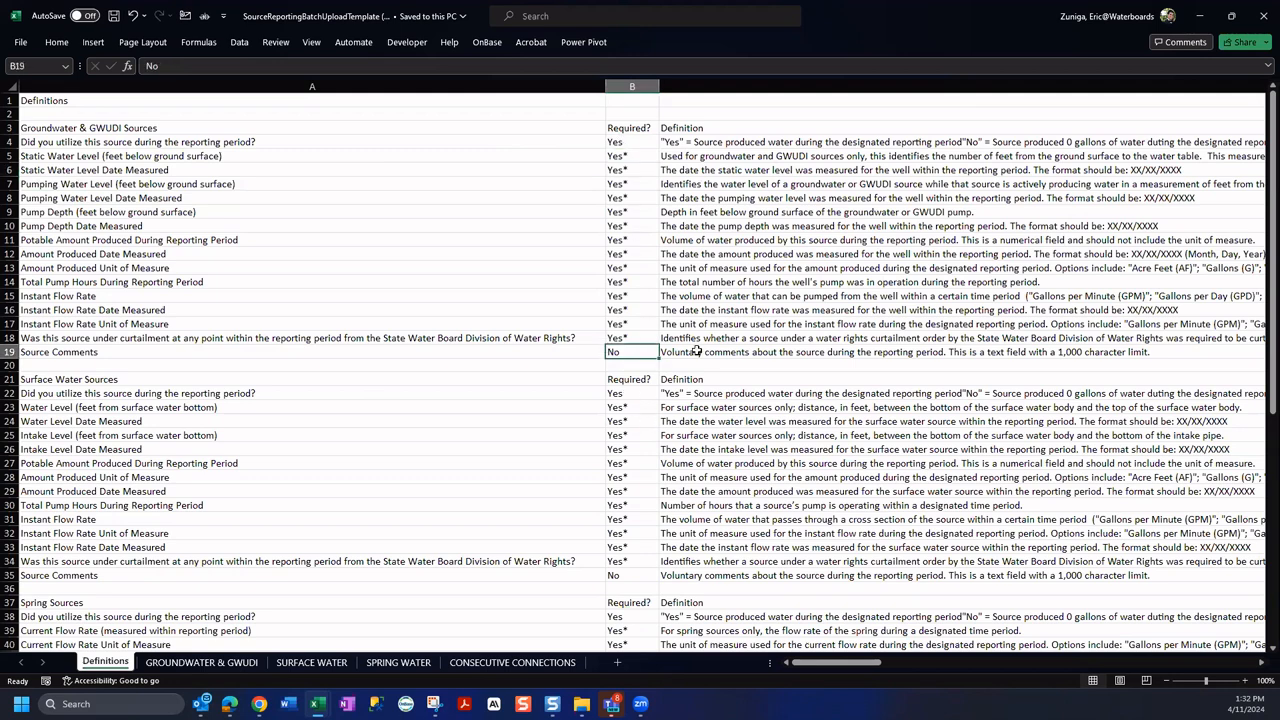
{"action": "left_click", "coordinate": [700, 141]}
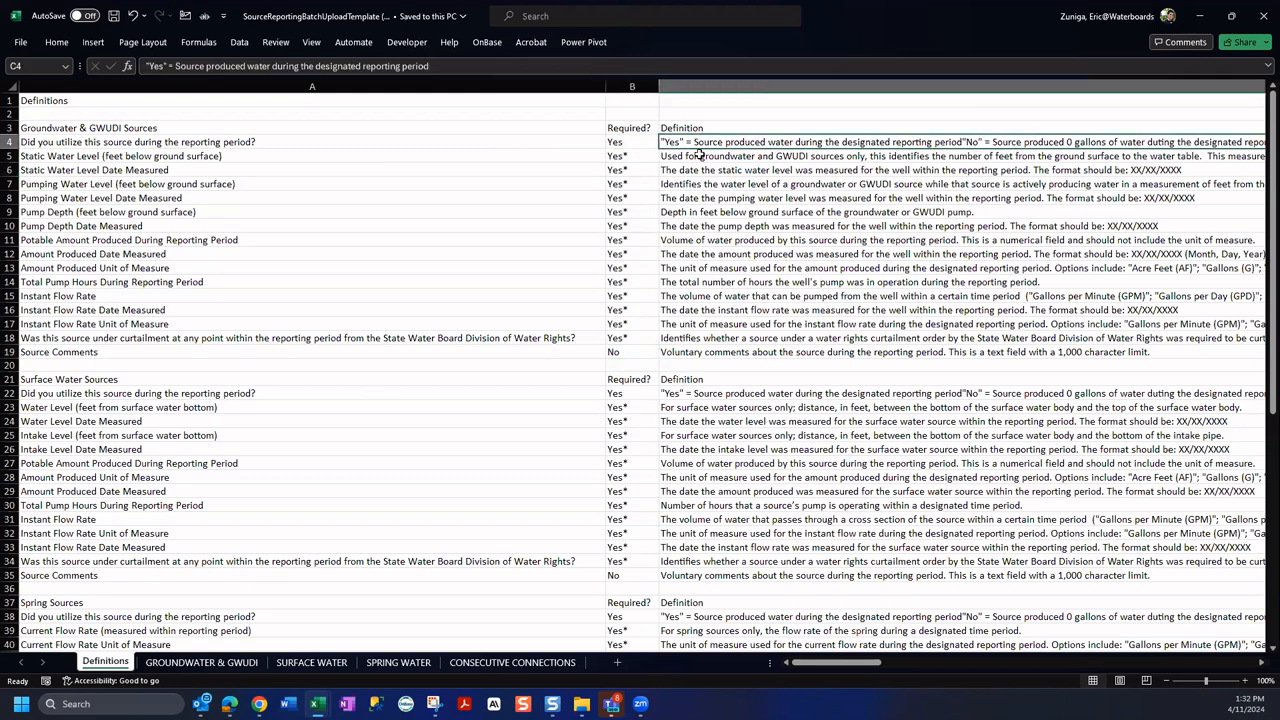
{"action": "left_click", "coordinate": [698, 156]}
{"action": "left_click", "coordinate": [702, 170]}
{"action": "scroll", "coordinate": [694, 328], "scroll_direction": "down", "scroll_amount": 14}
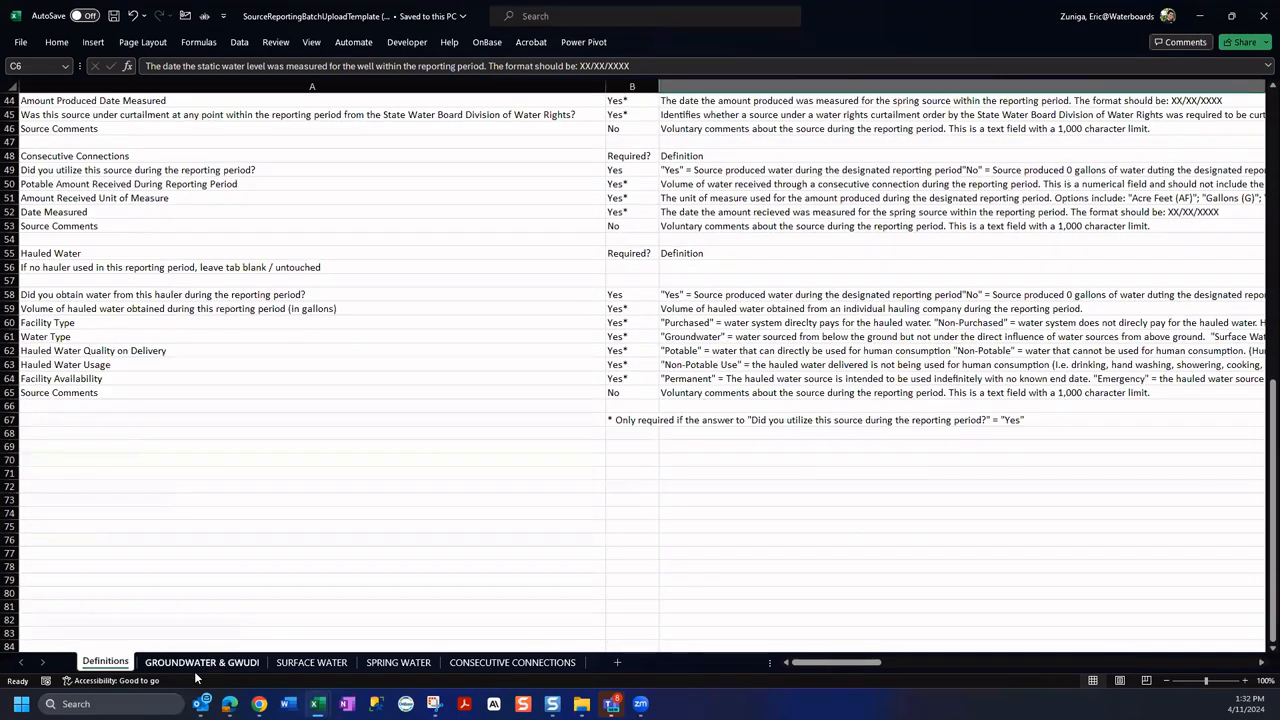
Switch to the SAFER Clearinghouse page in the browser and read the help notes for the pumping water level and pump depth fields.
{"action": "mouse_move", "coordinate": [229, 703]}
{"action": "left_click", "coordinate": [272, 641]}
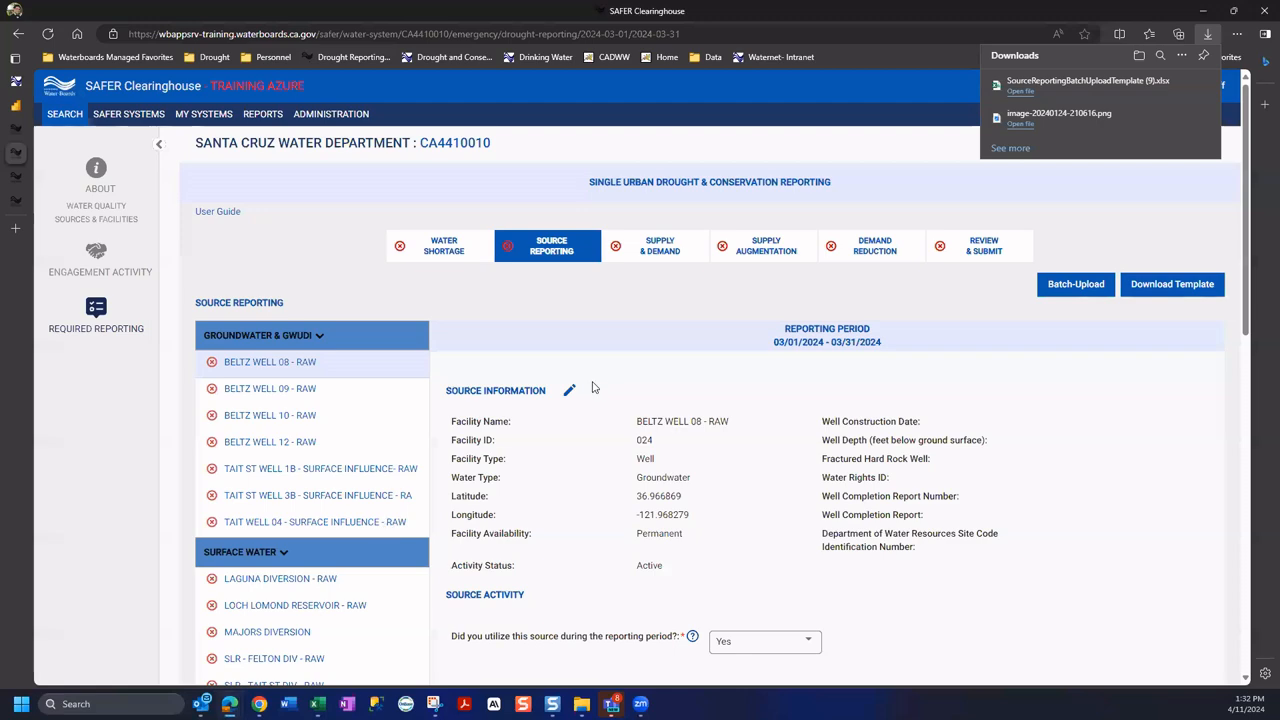
{"action": "scroll", "coordinate": [588, 430], "scroll_direction": "down", "scroll_amount": 4}
{"action": "left_click", "coordinate": [690, 270]}
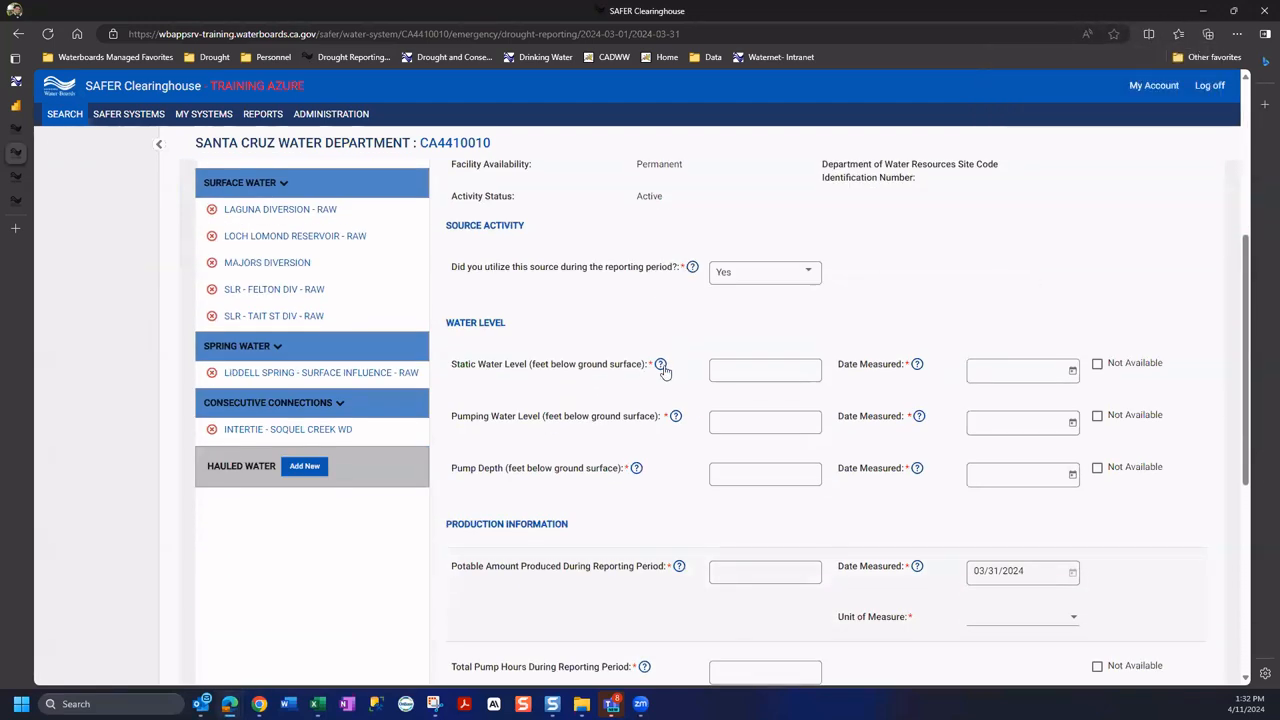
{"action": "mouse_move", "coordinate": [677, 423]}
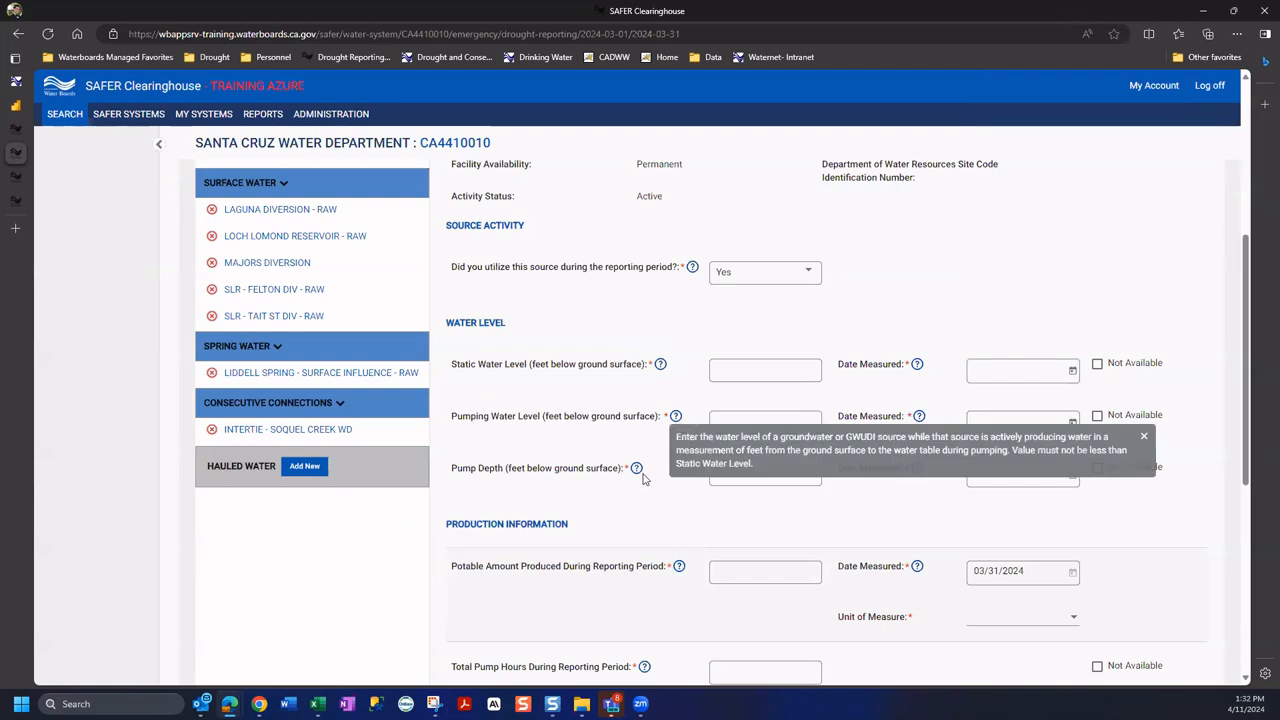
{"action": "mouse_move", "coordinate": [637, 470]}
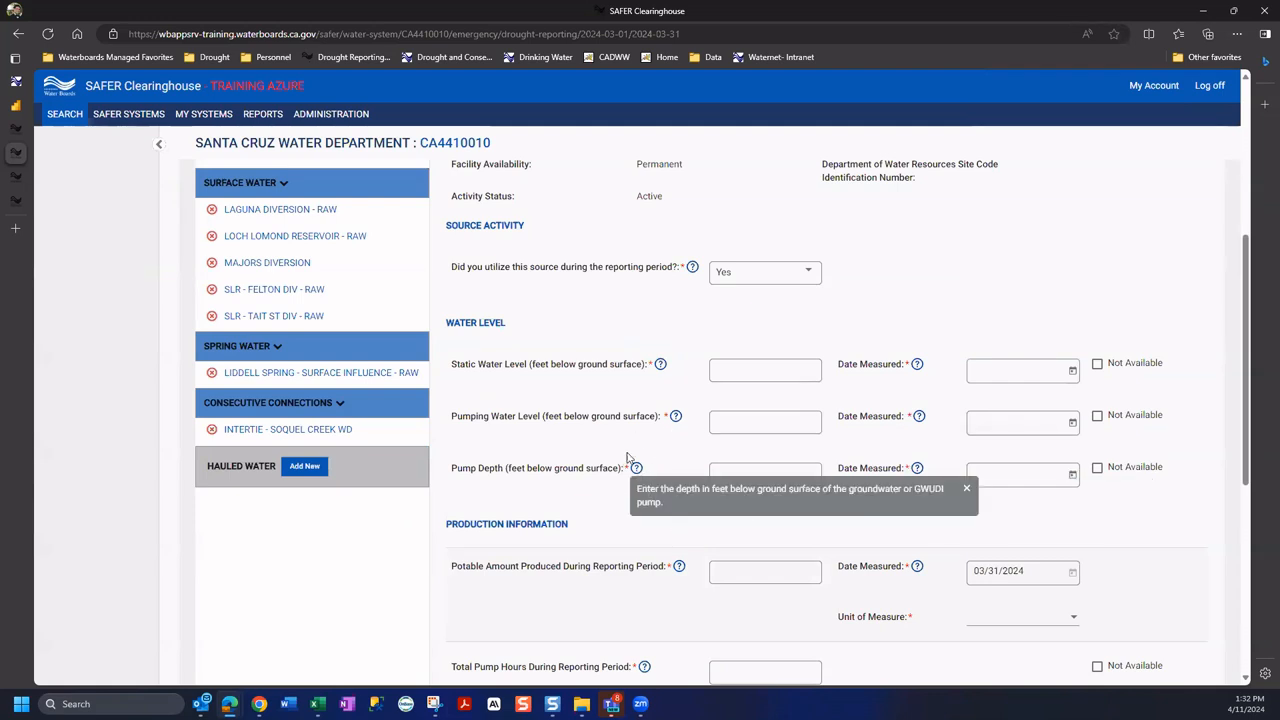
Switch back to the template workbook, open the GROUNDWATER & GWUDI sheet and select the header cells from PWSID to Reporting Period End Date.
{"action": "mouse_move", "coordinate": [329, 690]}
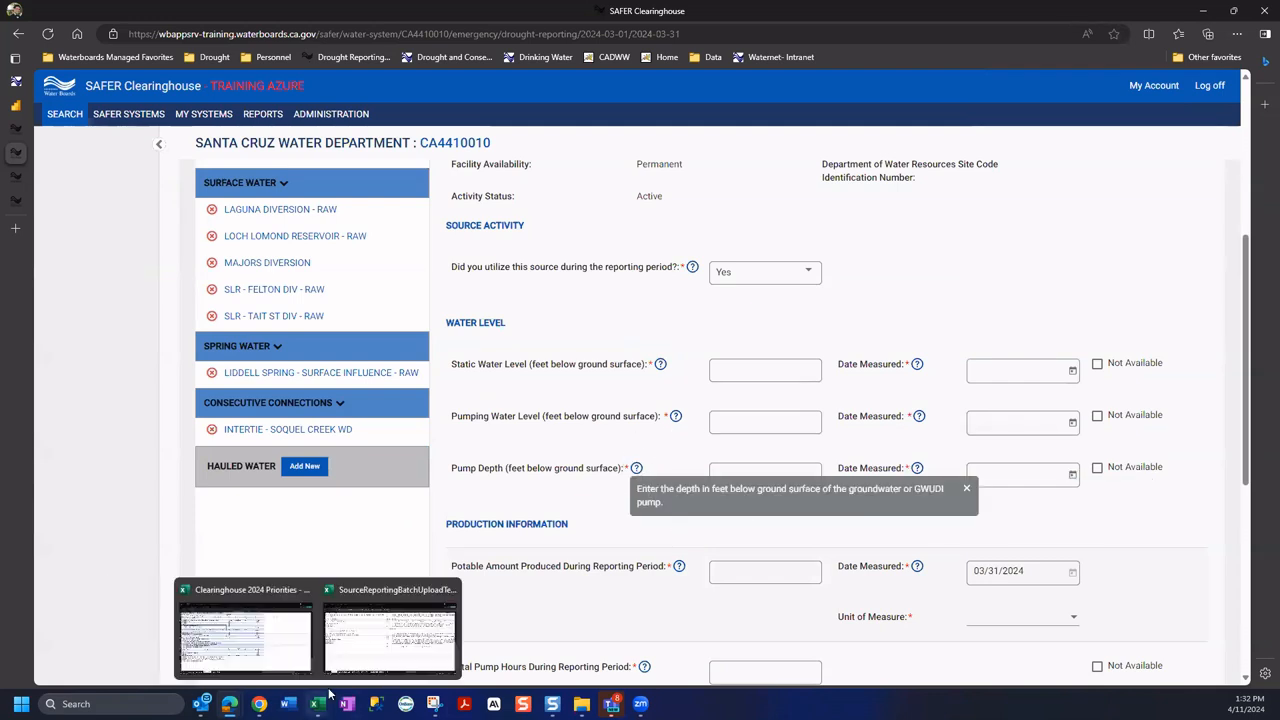
{"action": "left_click", "coordinate": [390, 625]}
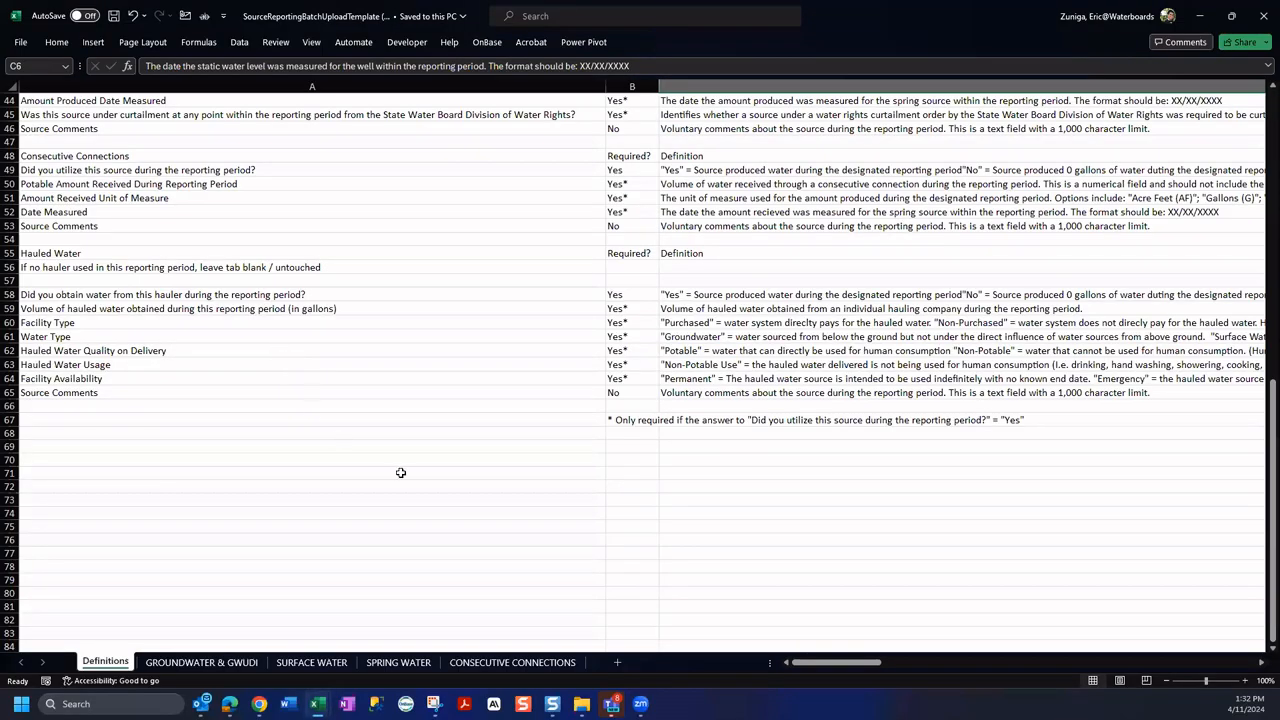
{"action": "scroll", "coordinate": [400, 472], "scroll_direction": "up", "scroll_amount": 14}
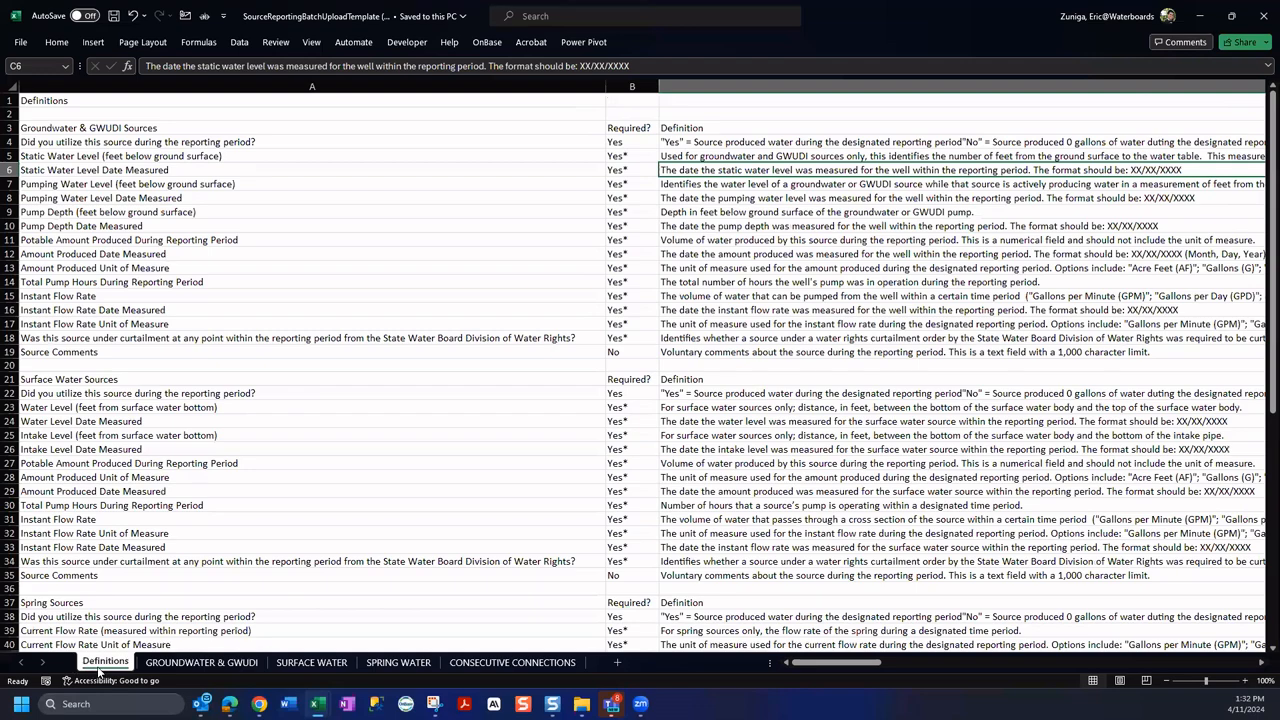
{"action": "left_click", "coordinate": [201, 662]}
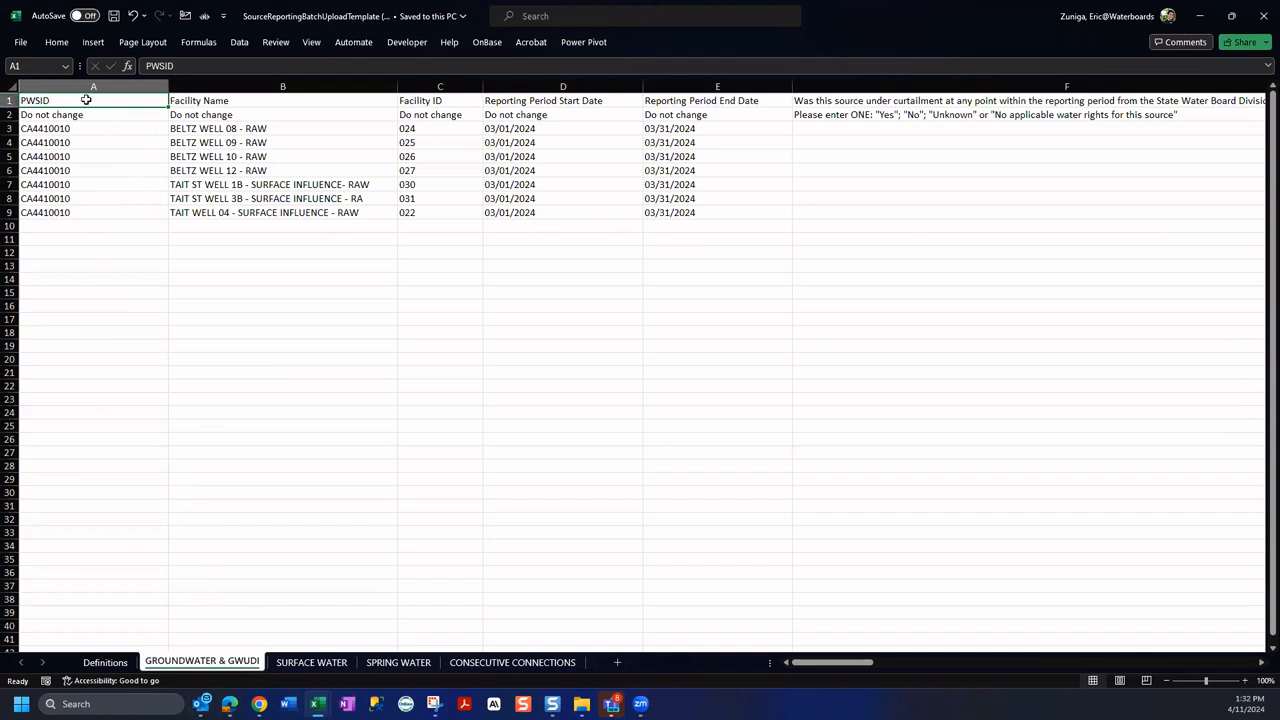
{"action": "left_click_drag", "start_coordinate": [209, 93], "coordinate": [700, 95]}
Switch to the SAFER Clearinghouse page and look over the source information and water level fields that correspond to the template columns.
{"action": "mouse_move", "coordinate": [229, 703]}
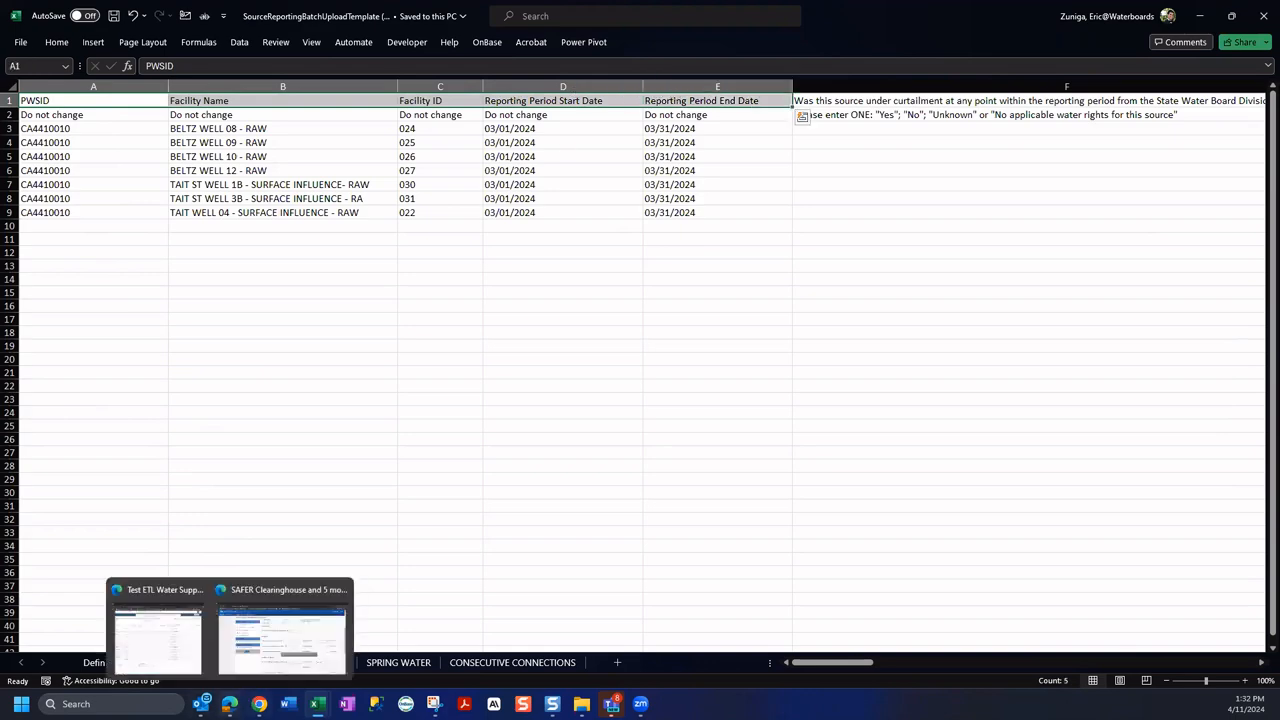
{"action": "left_click", "coordinate": [283, 640]}
{"action": "scroll", "coordinate": [560, 445], "scroll_direction": "up", "scroll_amount": 1}
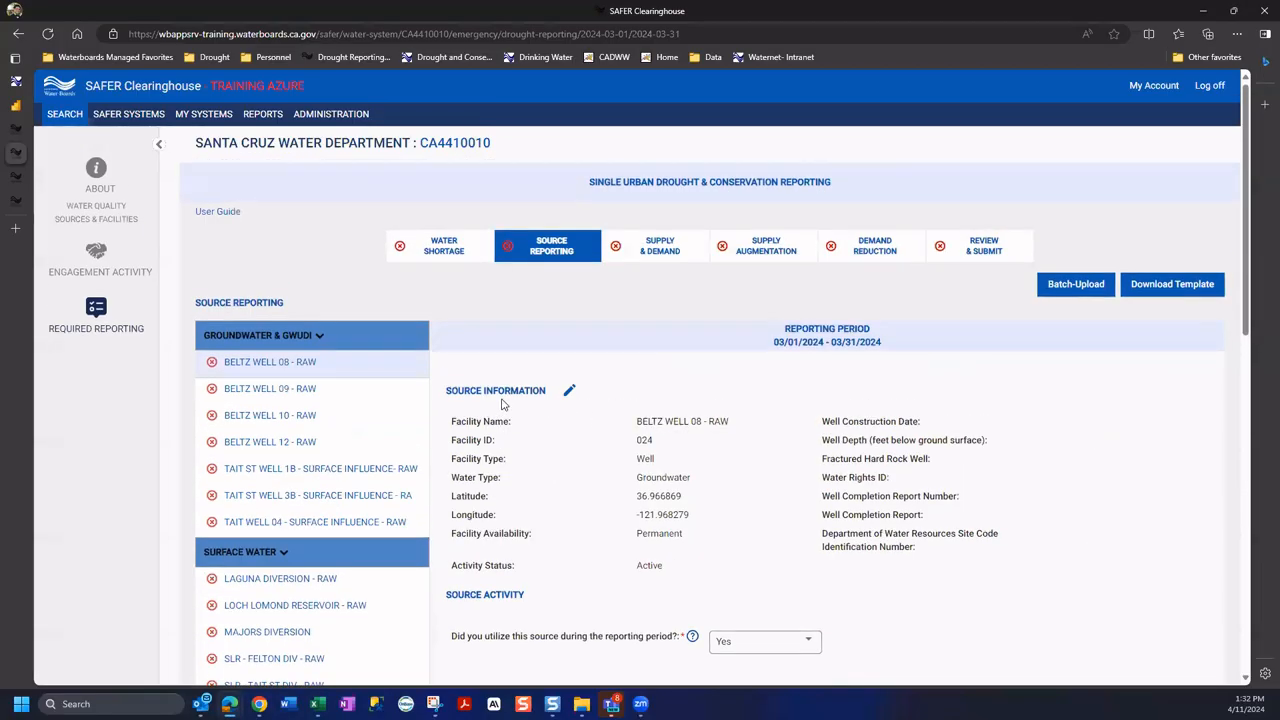
{"action": "scroll", "coordinate": [660, 455], "scroll_direction": "down", "scroll_amount": 3}
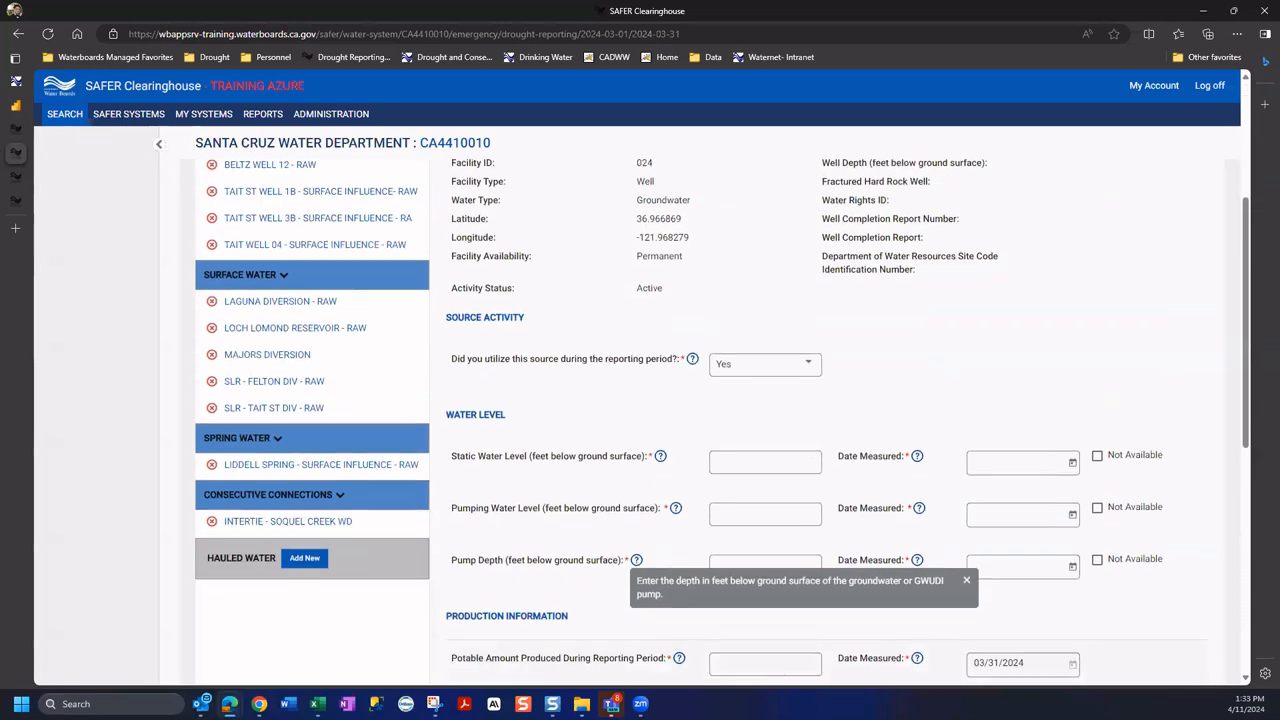
Return to the workbook and examine the header row, the "Do not change" row and the prefilled source data in A3:E9.
{"action": "left_click", "coordinate": [317, 704]}
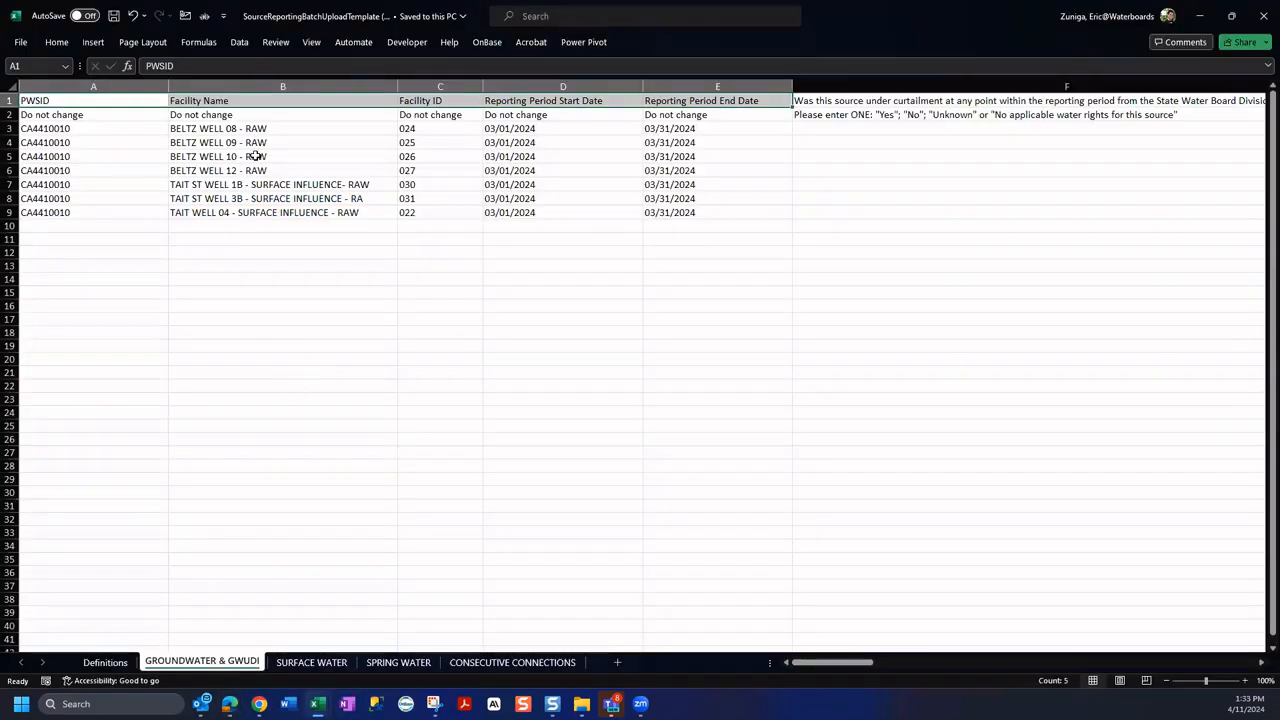
{"action": "left_click", "coordinate": [222, 102]}
{"action": "left_click_drag", "start_coordinate": [80, 114], "coordinate": [771, 119]}
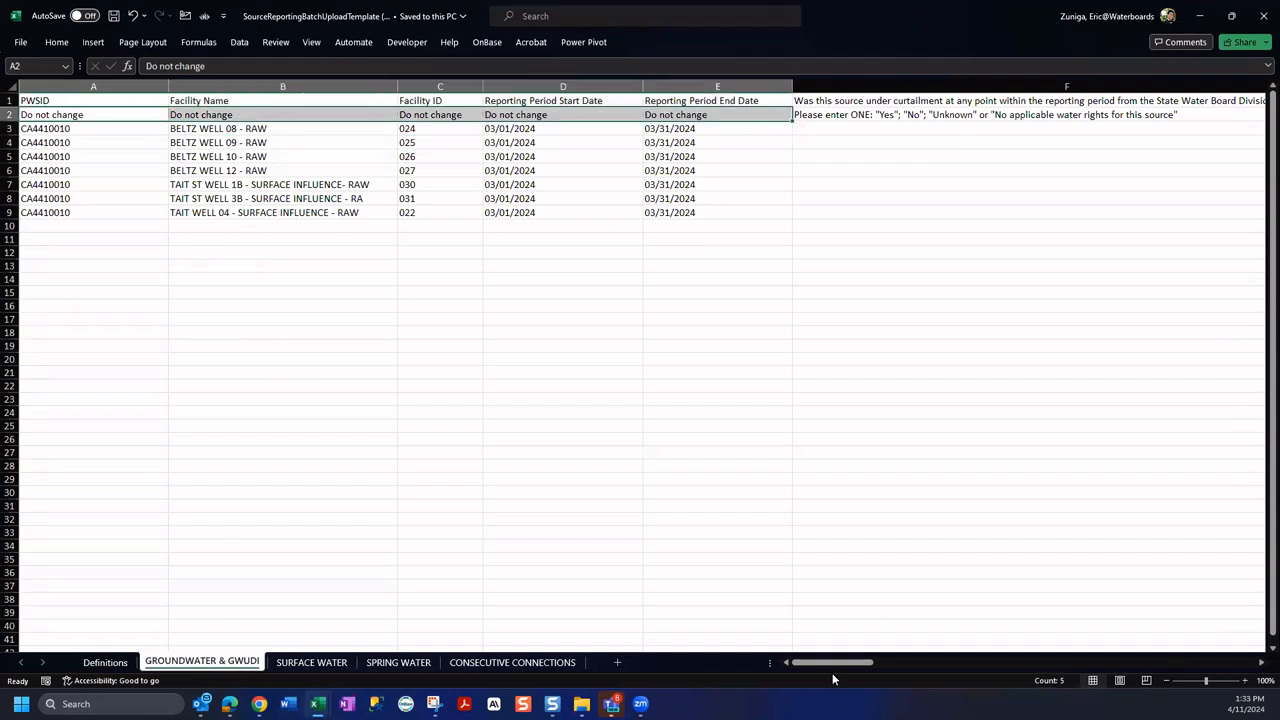
{"action": "left_click_drag", "start_coordinate": [109, 128], "coordinate": [110, 214]}
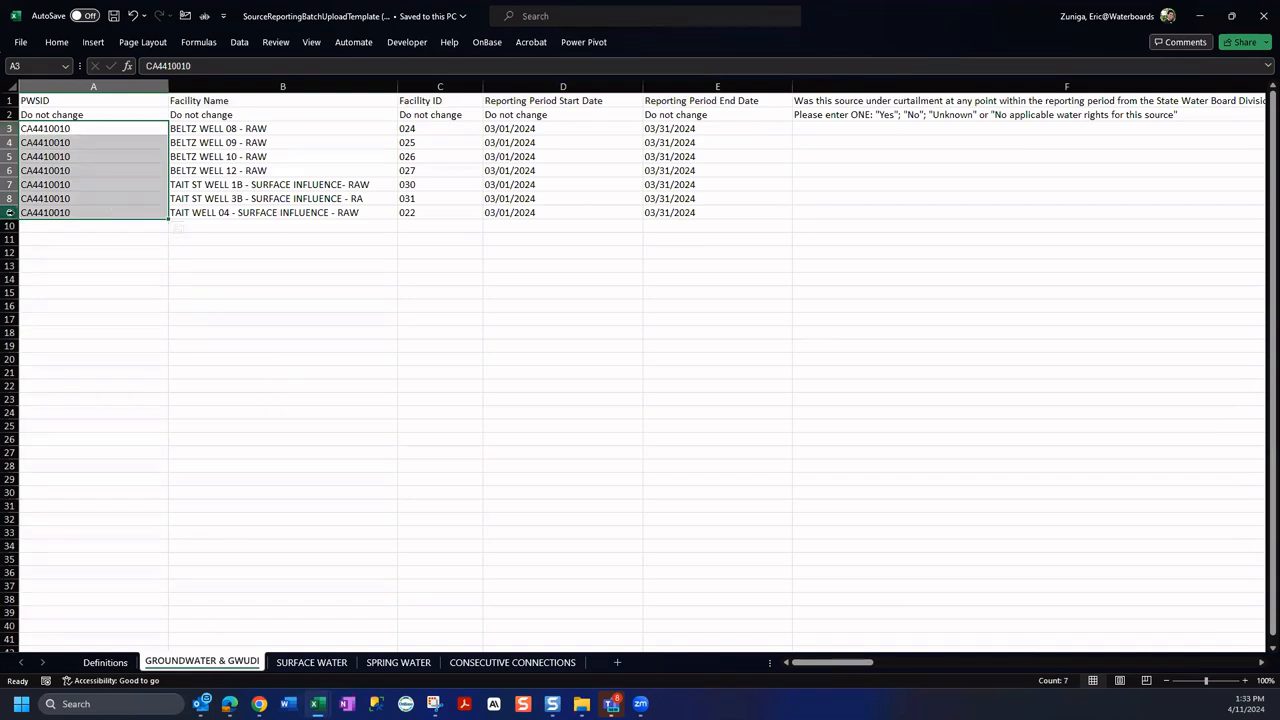
{"action": "left_click_drag", "start_coordinate": [185, 130], "coordinate": [213, 220]}
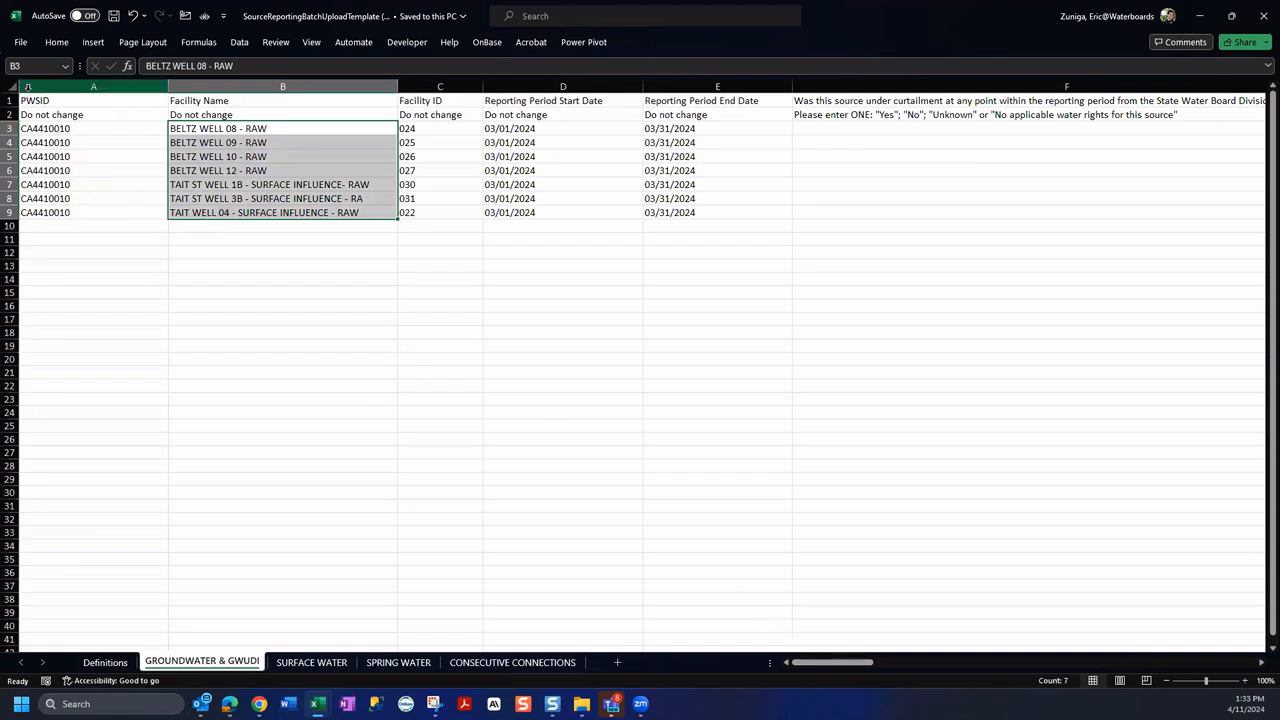
{"action": "left_click", "coordinate": [10, 114]}
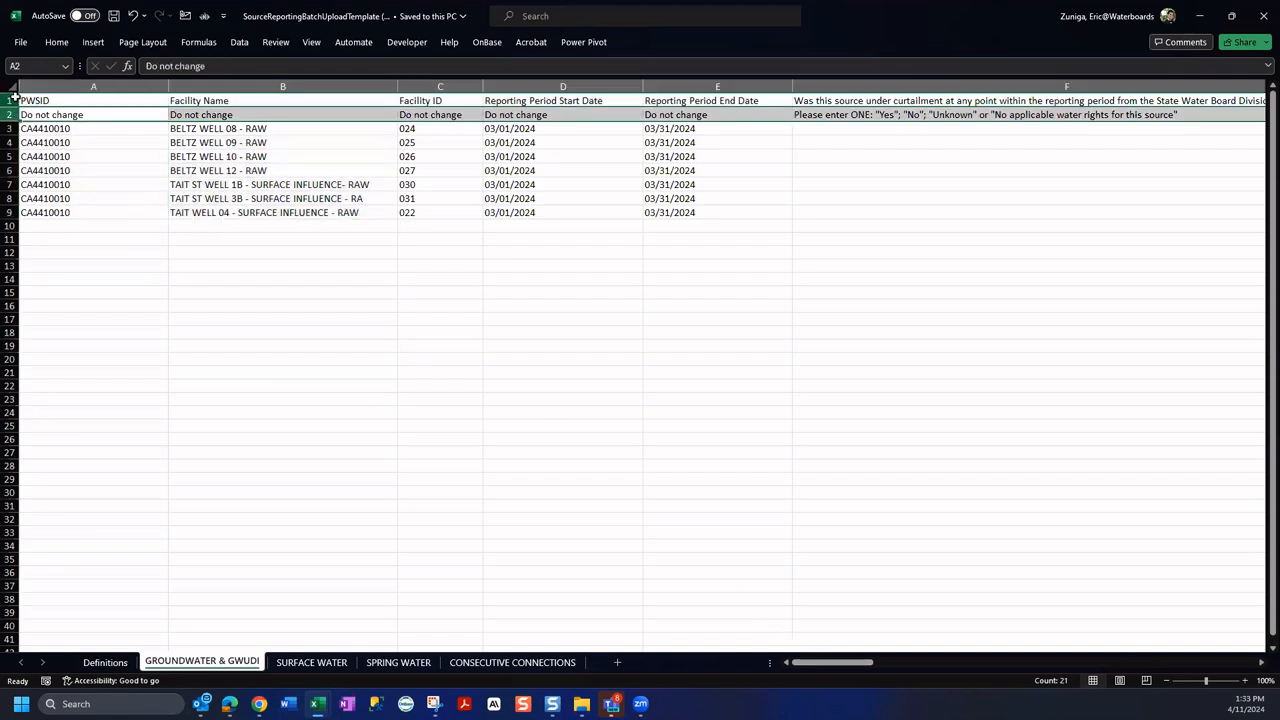
{"action": "left_click", "coordinate": [10, 100]}
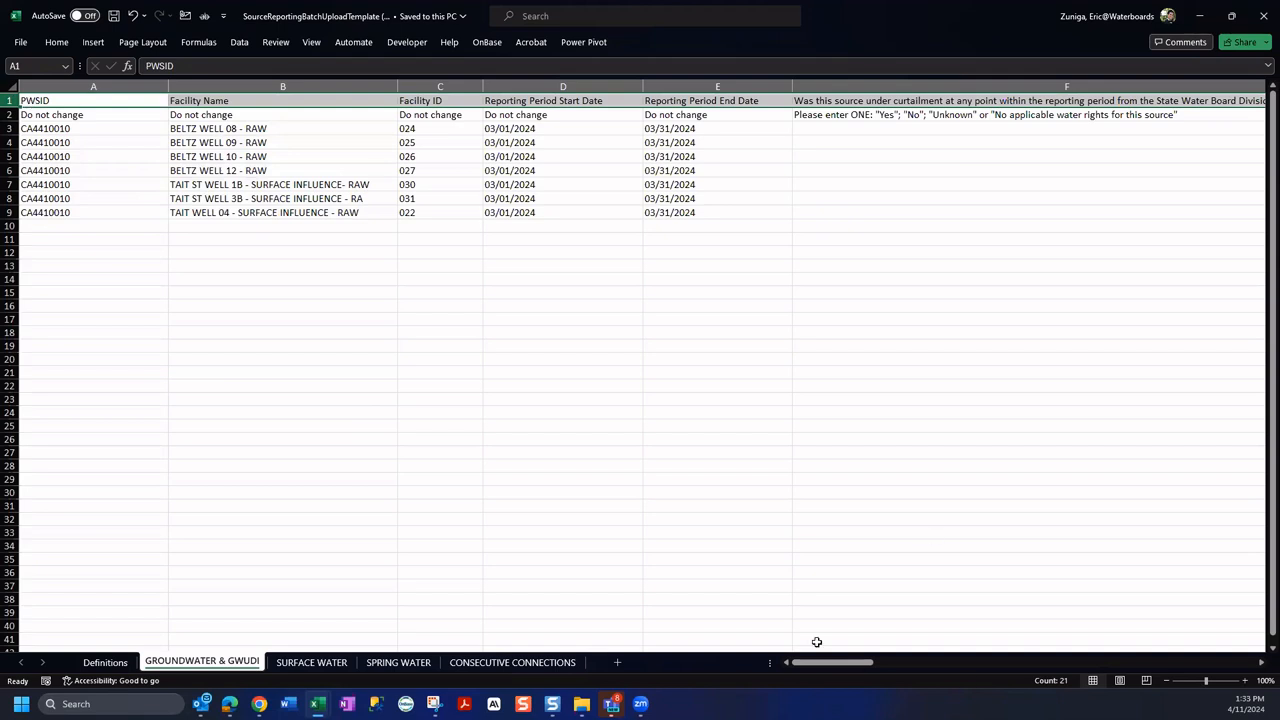
{"action": "left_click", "coordinate": [231, 257]}
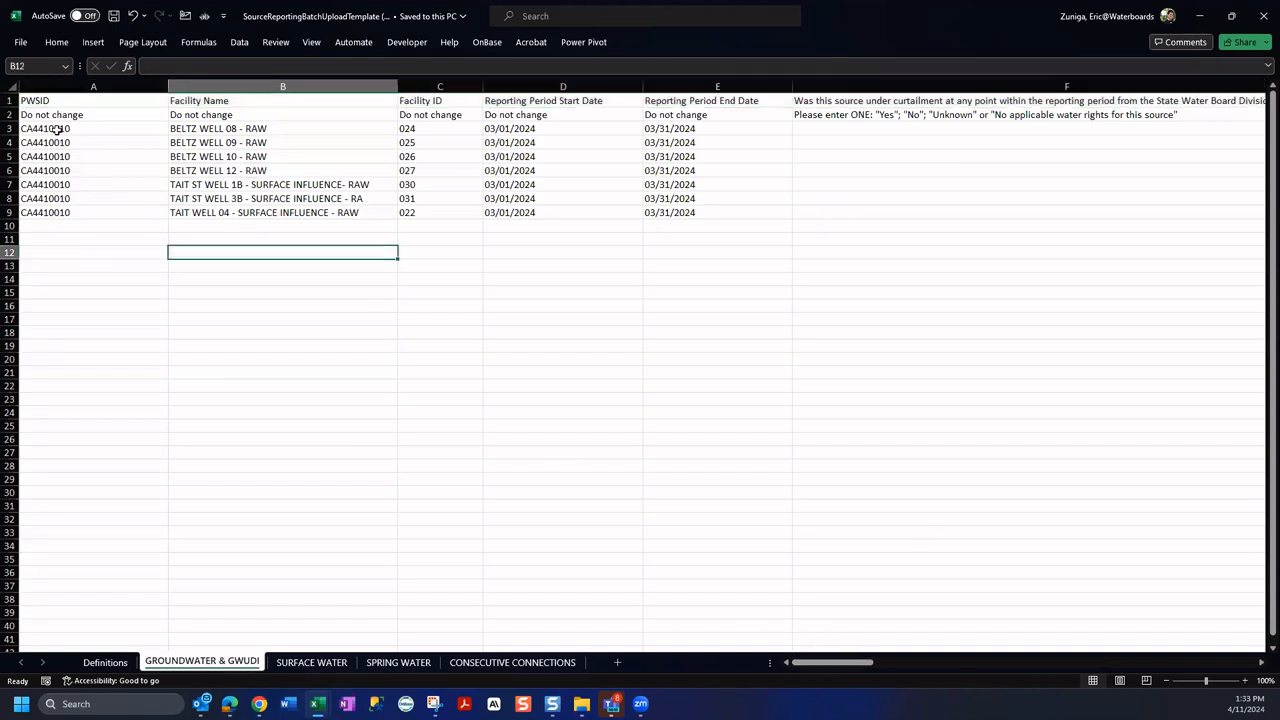
{"action": "left_click_drag", "start_coordinate": [55, 129], "coordinate": [754, 213]}
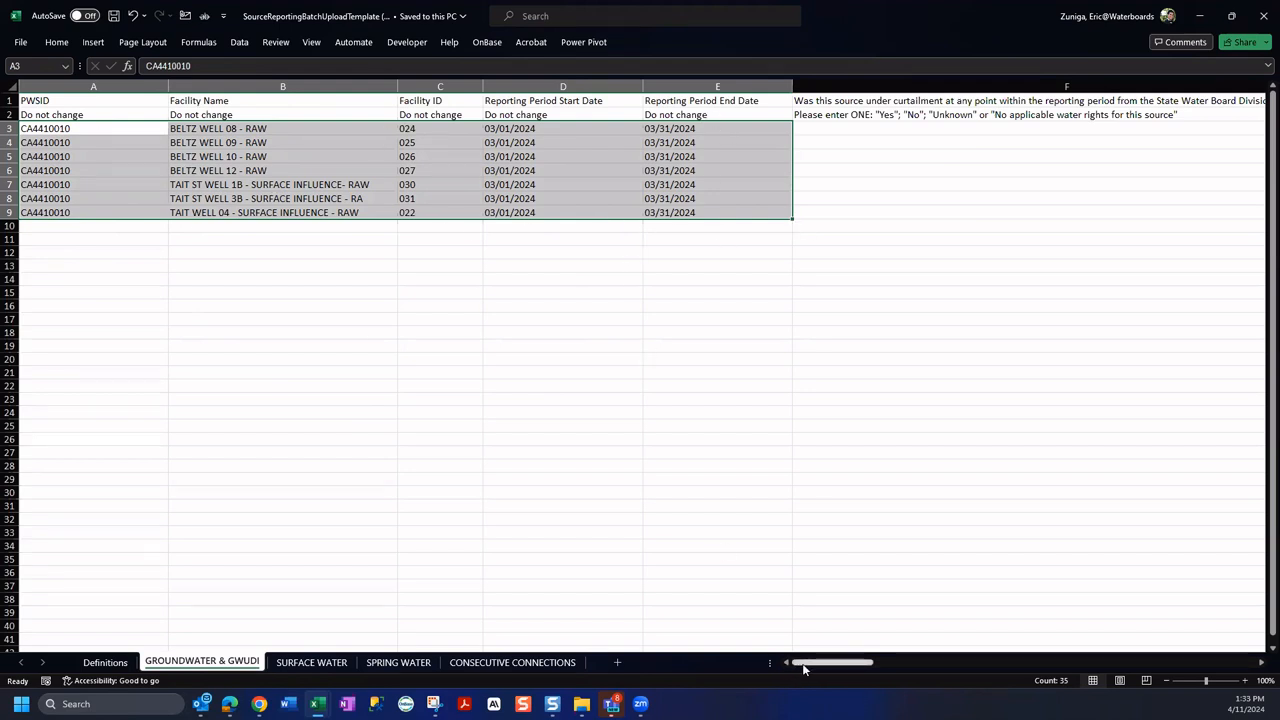
Enter "No" in the water rights curtailment column (F) for every groundwater source, filling rows 3 to 9.
{"action": "left_click_drag", "start_coordinate": [803, 669], "coordinate": [855, 669]}
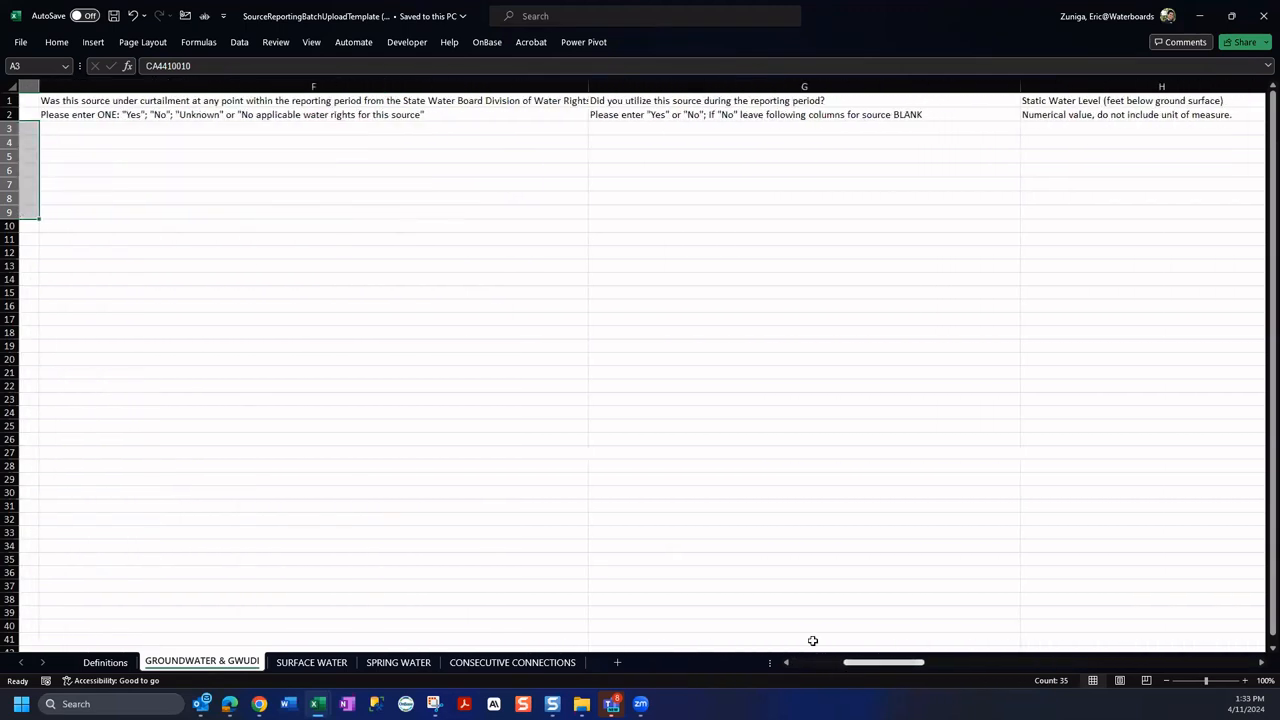
{"action": "left_click", "coordinate": [142, 127]}
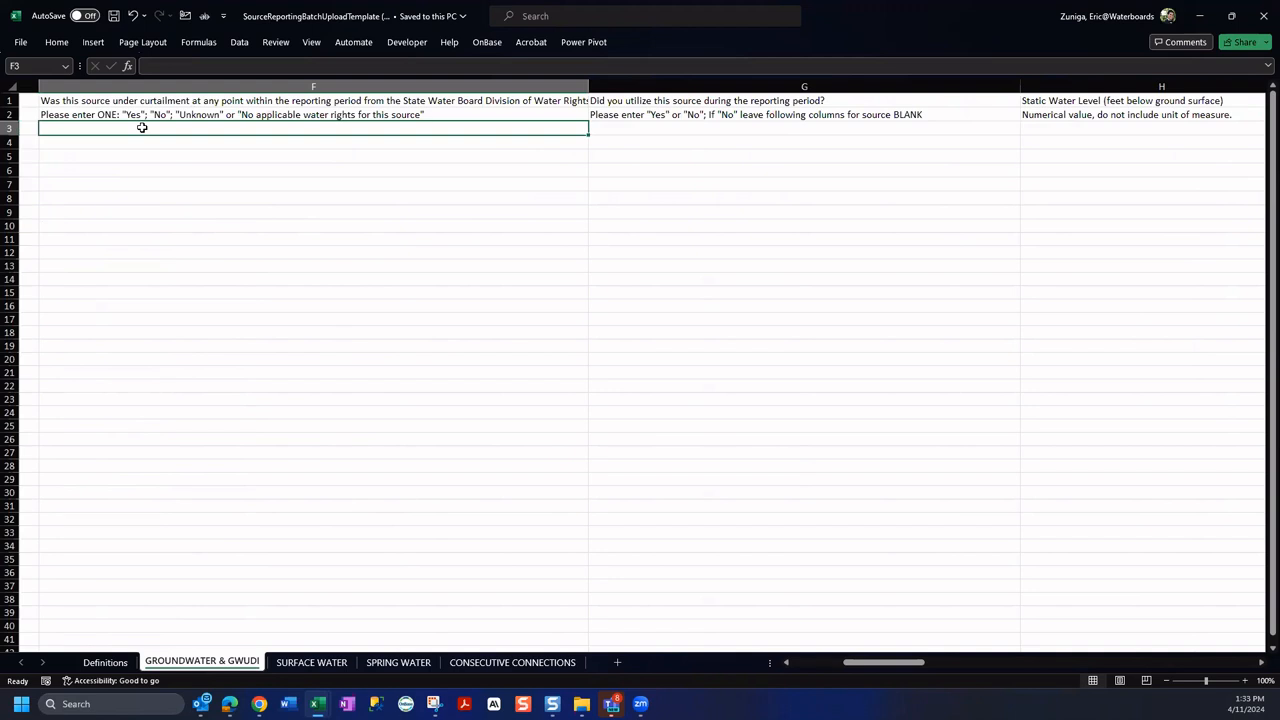
{"action": "type", "text": "No"}
{"action": "key", "text": "ctrl+Return"}
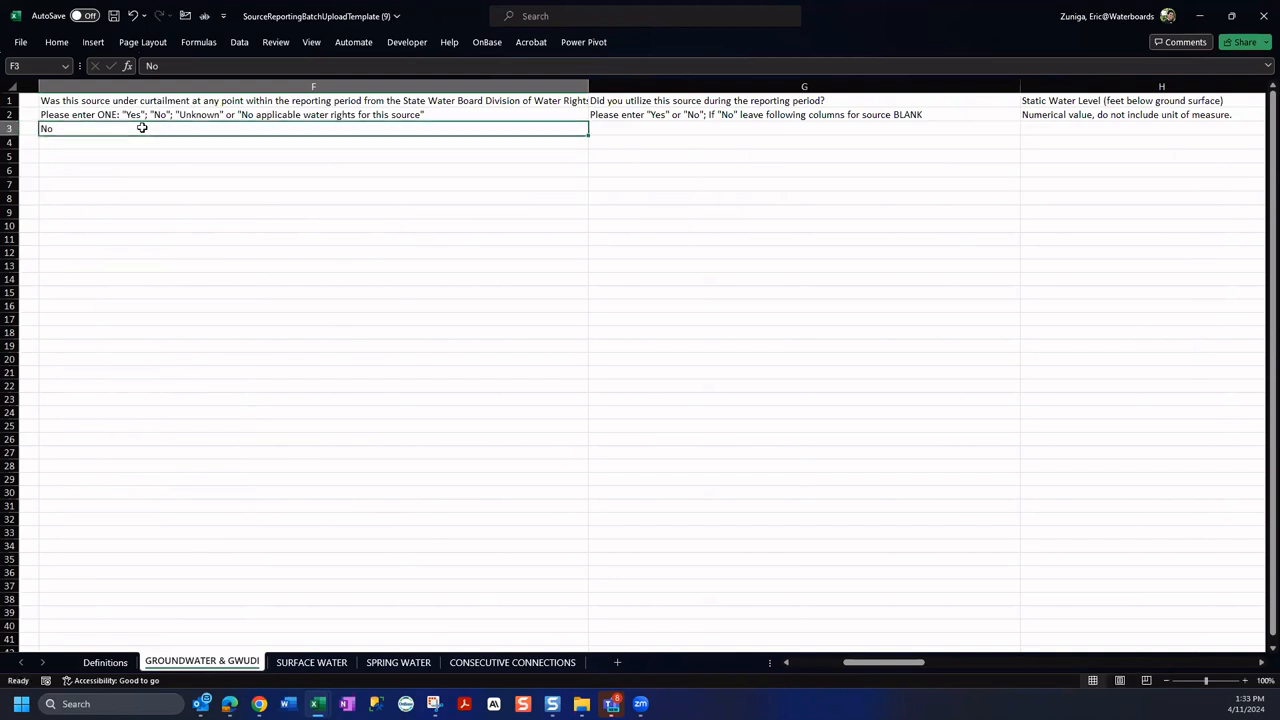
{"action": "key", "text": "ctrl+c"}
{"action": "left_click_drag", "start_coordinate": [97, 142], "coordinate": [97, 212]}
{"action": "key", "text": "ctrl+v"}
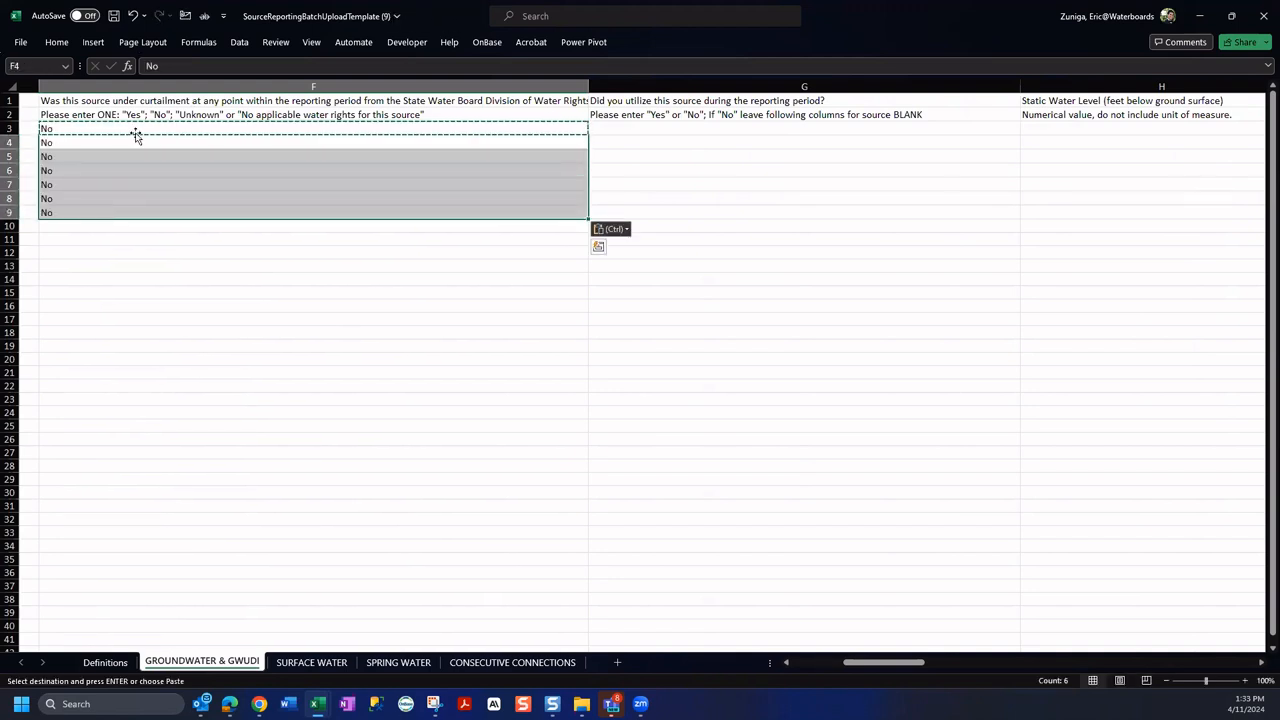
{"action": "left_click_drag", "start_coordinate": [134, 137], "coordinate": [134, 126]}
{"action": "left_click", "coordinate": [673, 387]}
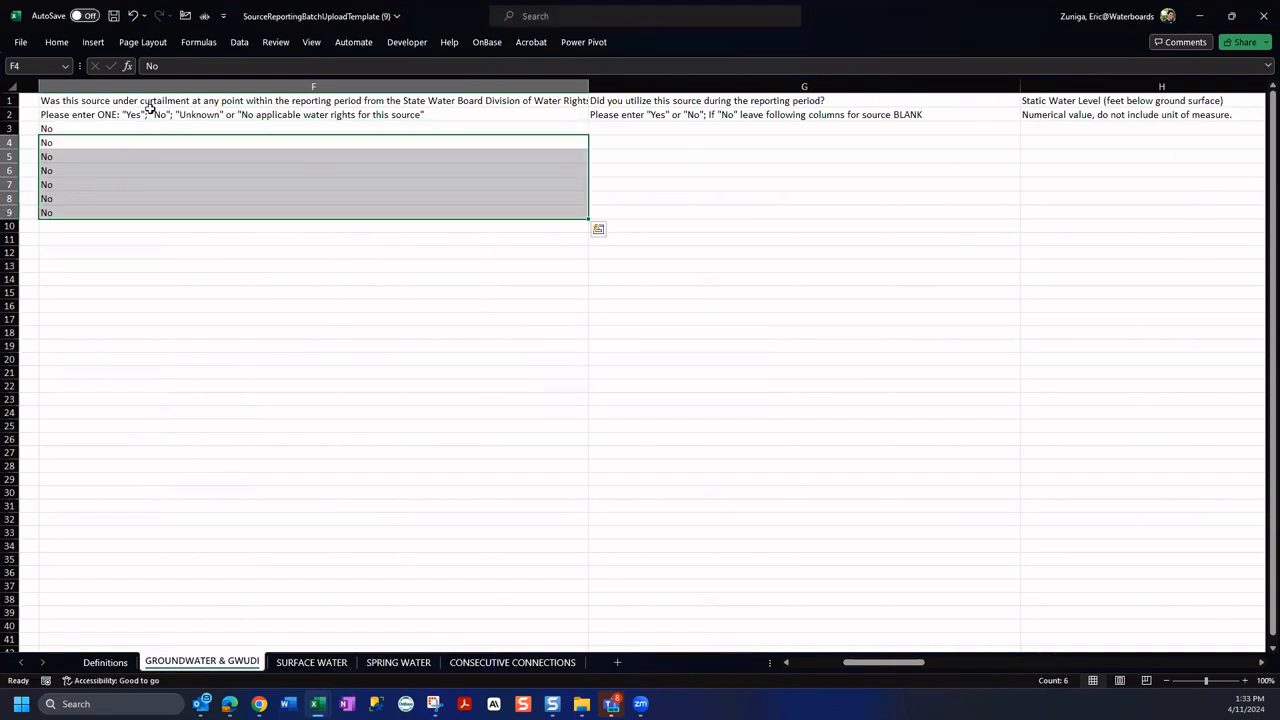
Examine the allowed answers for the curtailment question in F2 and the entries in F3:F9.
{"action": "left_click", "coordinate": [150, 113]}
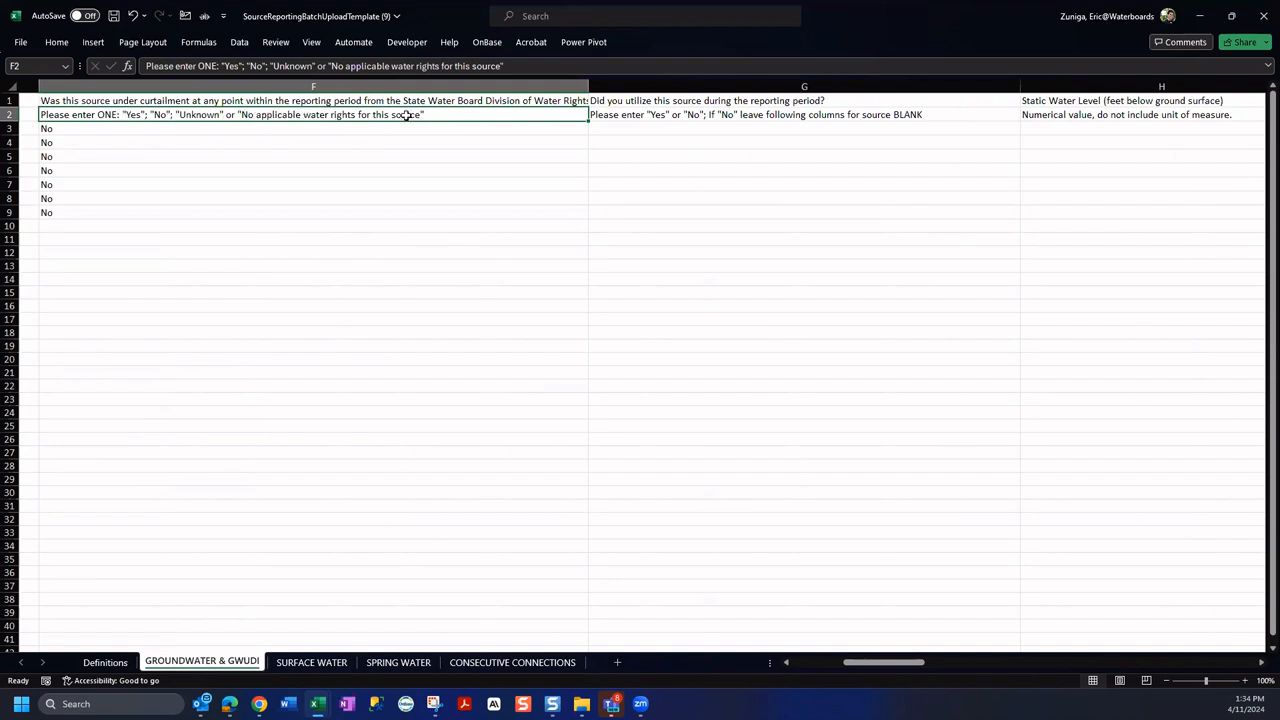
{"action": "left_click", "coordinate": [151, 128]}
{"action": "left_click", "coordinate": [195, 66]}
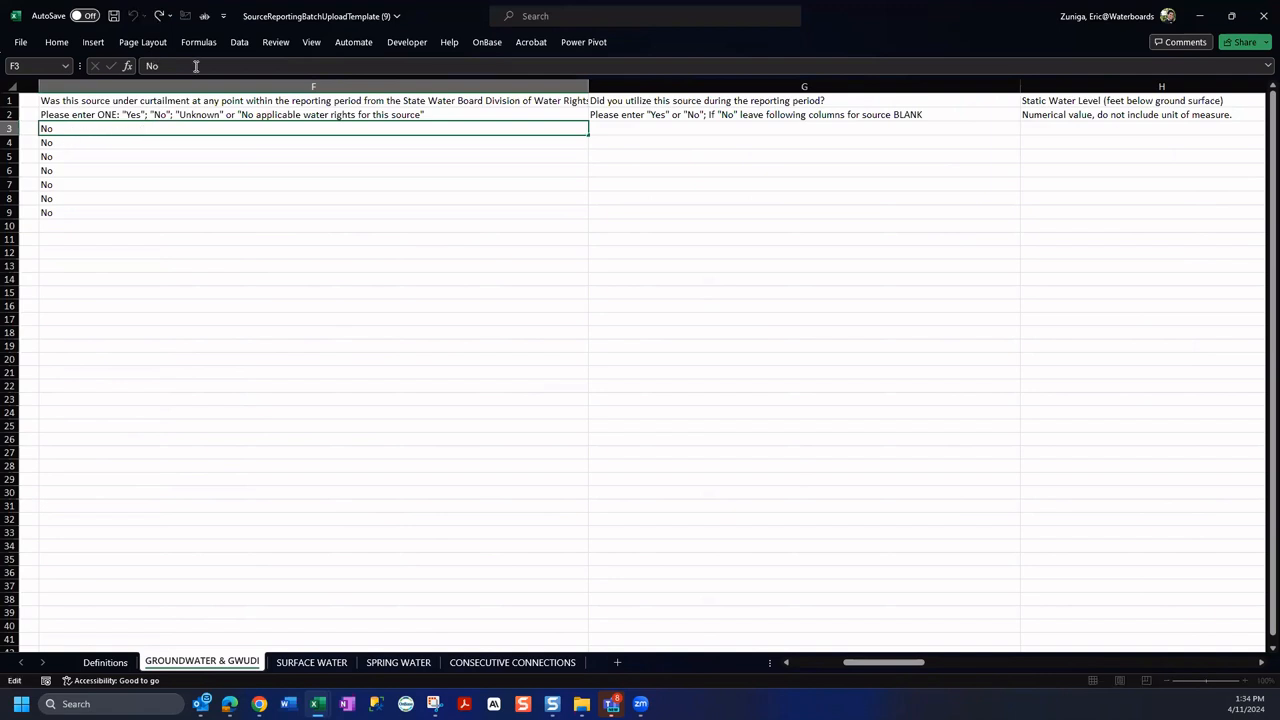
{"action": "type", "text": "-"}
{"action": "left_click", "coordinate": [170, 148]}
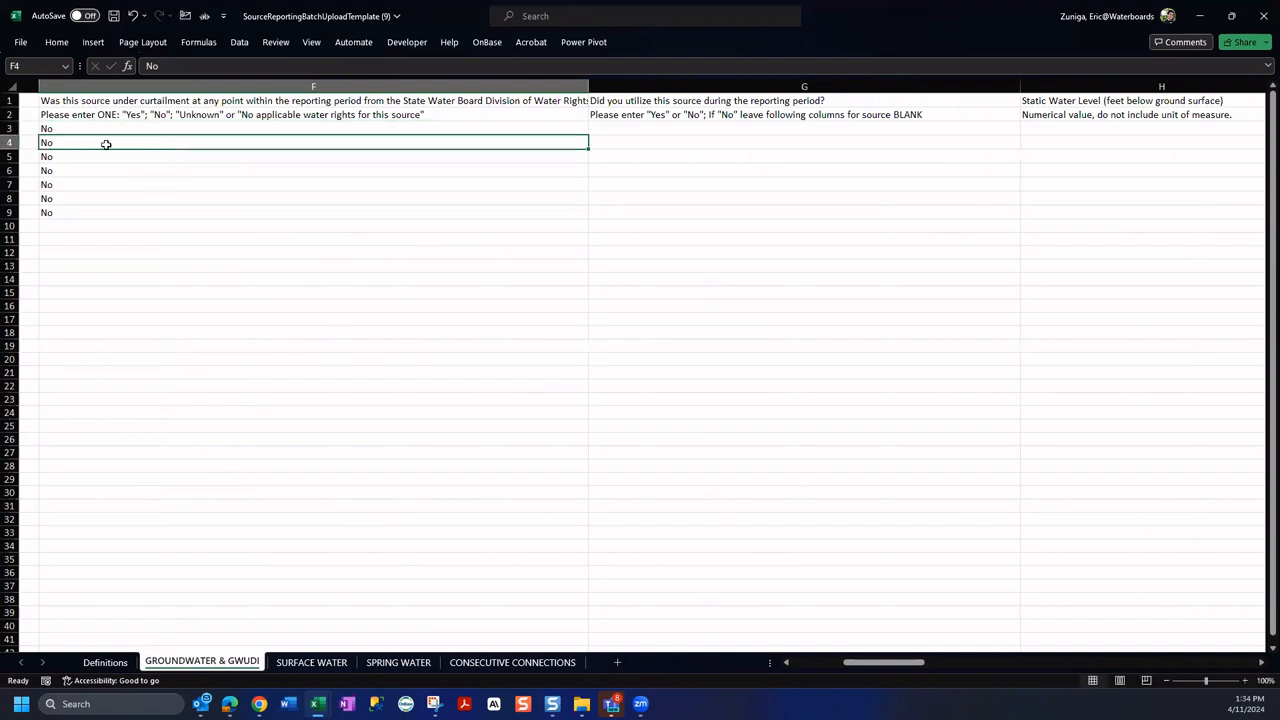
{"action": "left_click", "coordinate": [55, 128]}
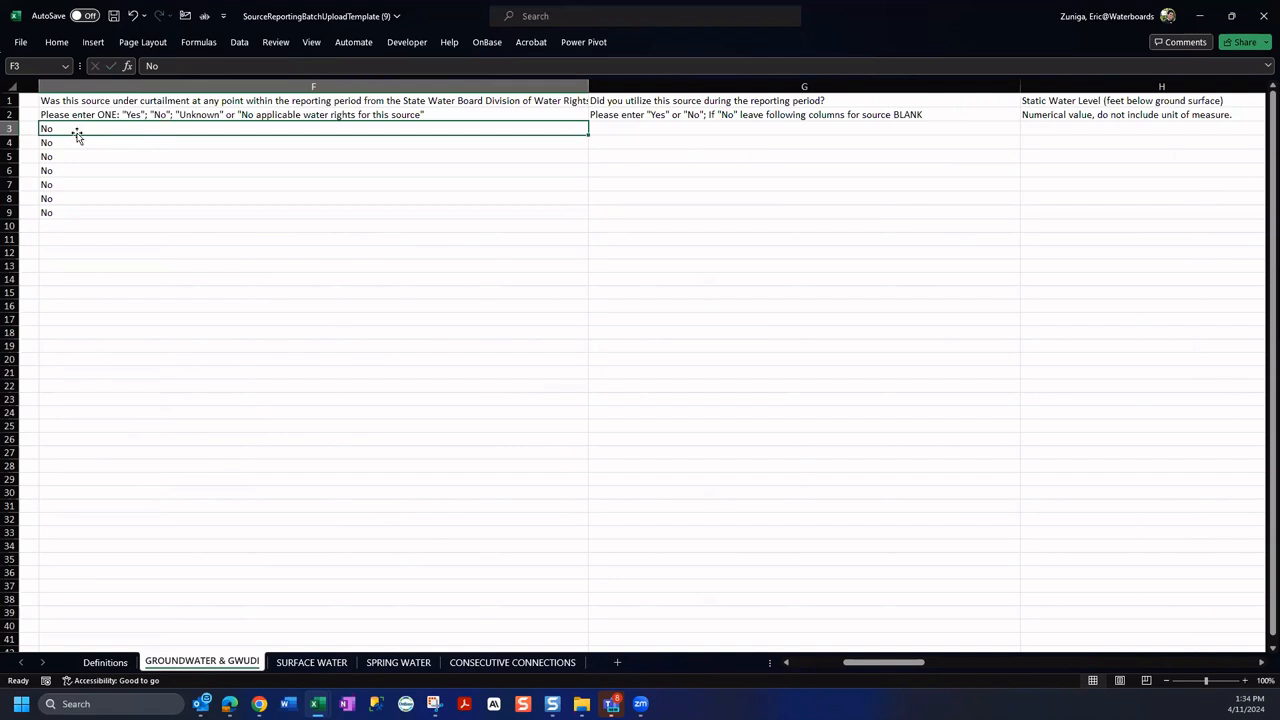
{"action": "left_click", "coordinate": [97, 222]}
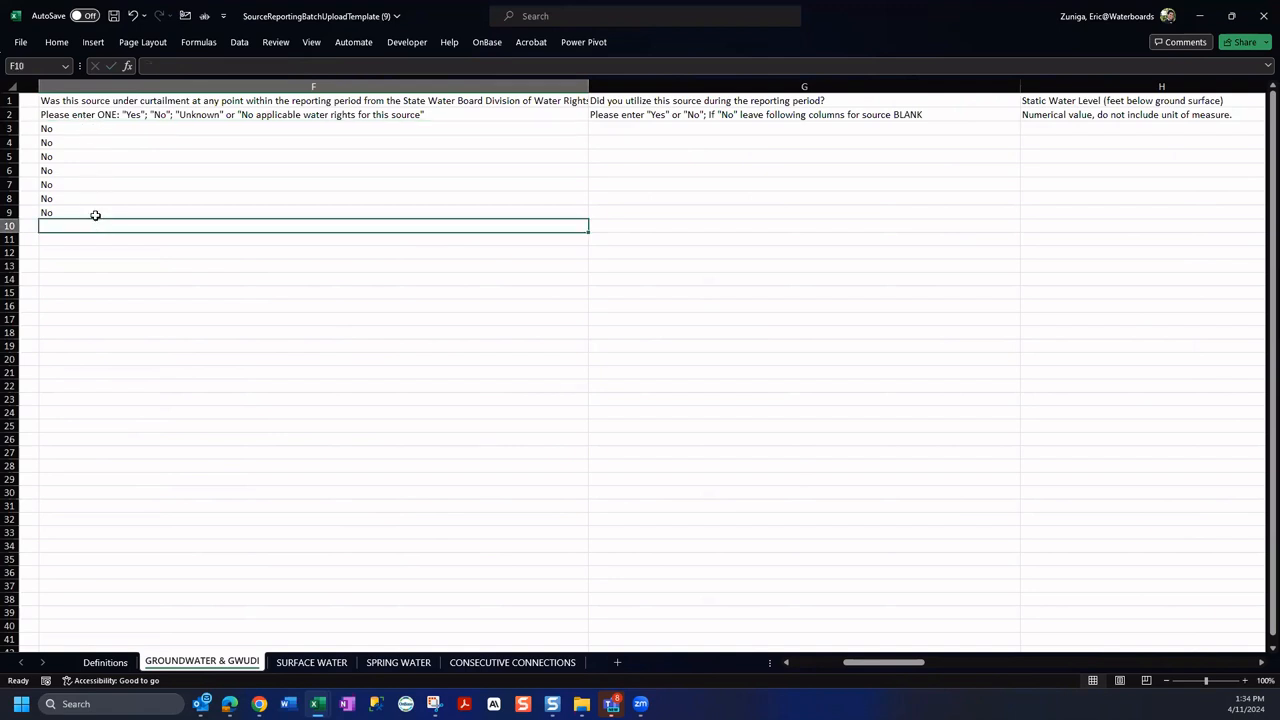
{"action": "left_click_drag", "start_coordinate": [95, 212], "coordinate": [103, 122]}
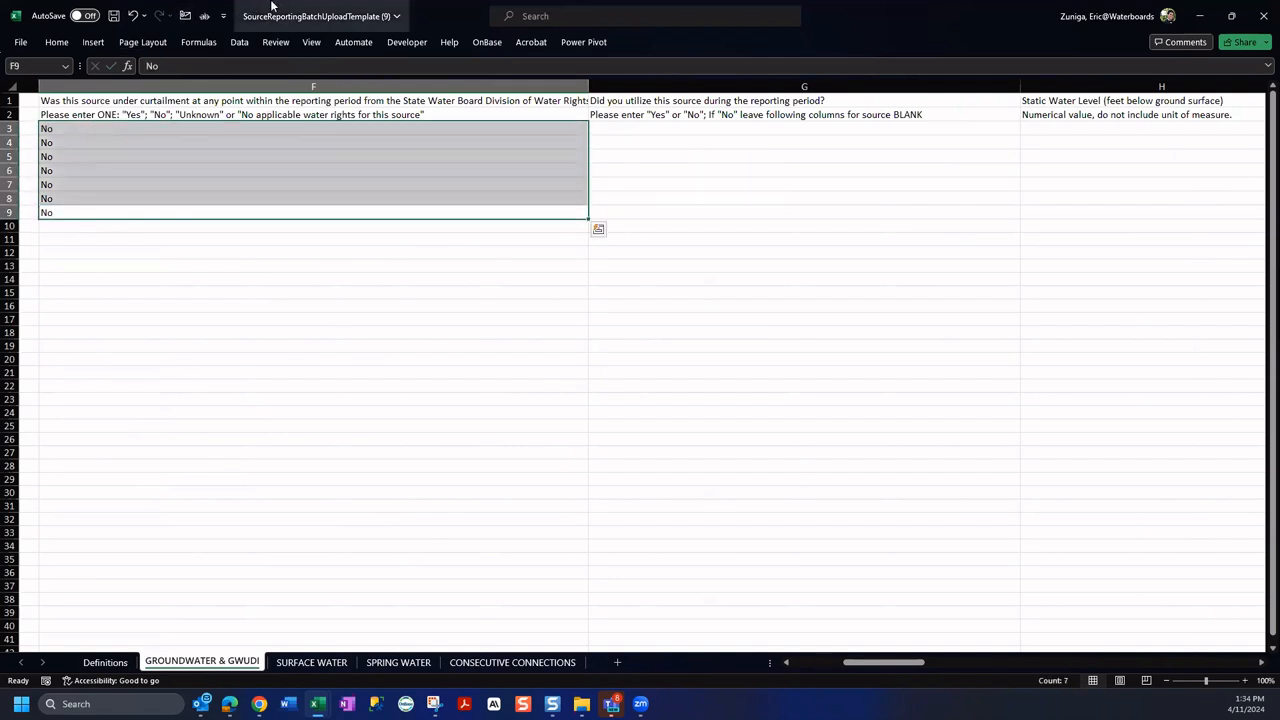
{"action": "left_click_drag", "start_coordinate": [77, 128], "coordinate": [72, 210]}
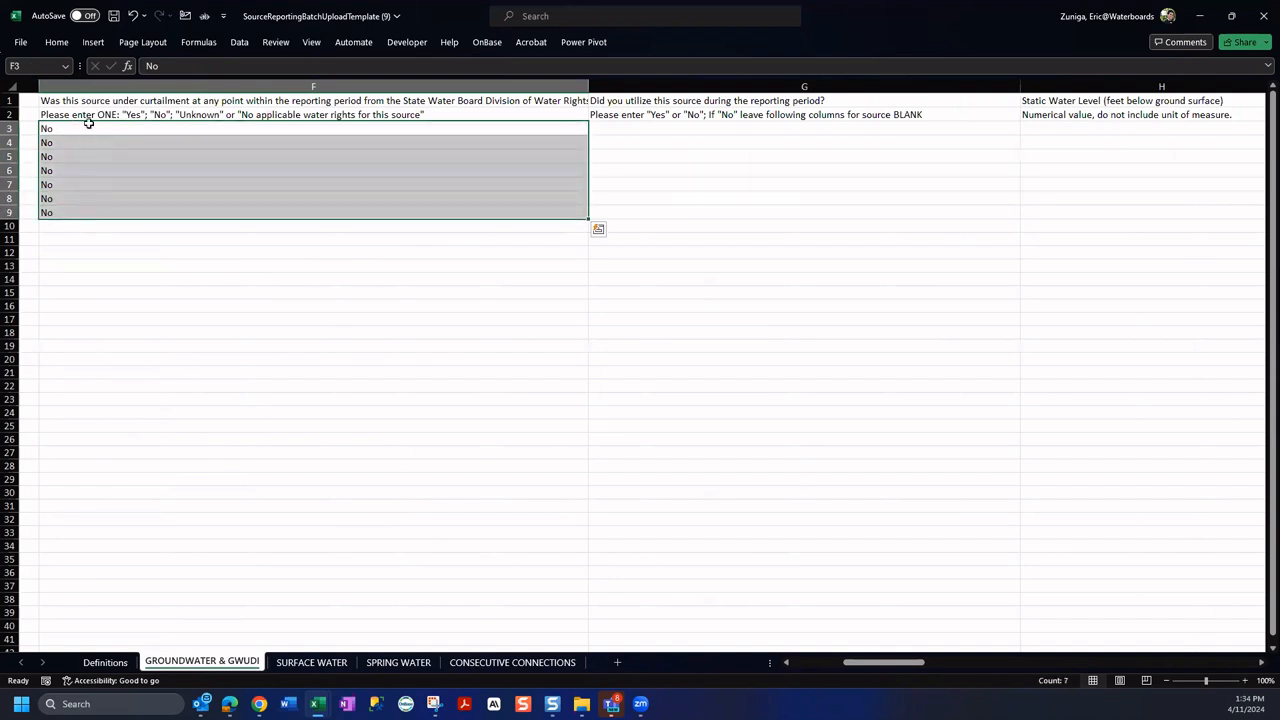
{"action": "left_click_drag", "start_coordinate": [88, 125], "coordinate": [77, 209]}
In the source utilization column (G), enter "No" for the first source in row 3 and "Yes" for rows 4 to 9.
{"action": "left_click_drag", "start_coordinate": [848, 641], "coordinate": [858, 637]}
{"action": "left_click", "coordinate": [306, 128]}
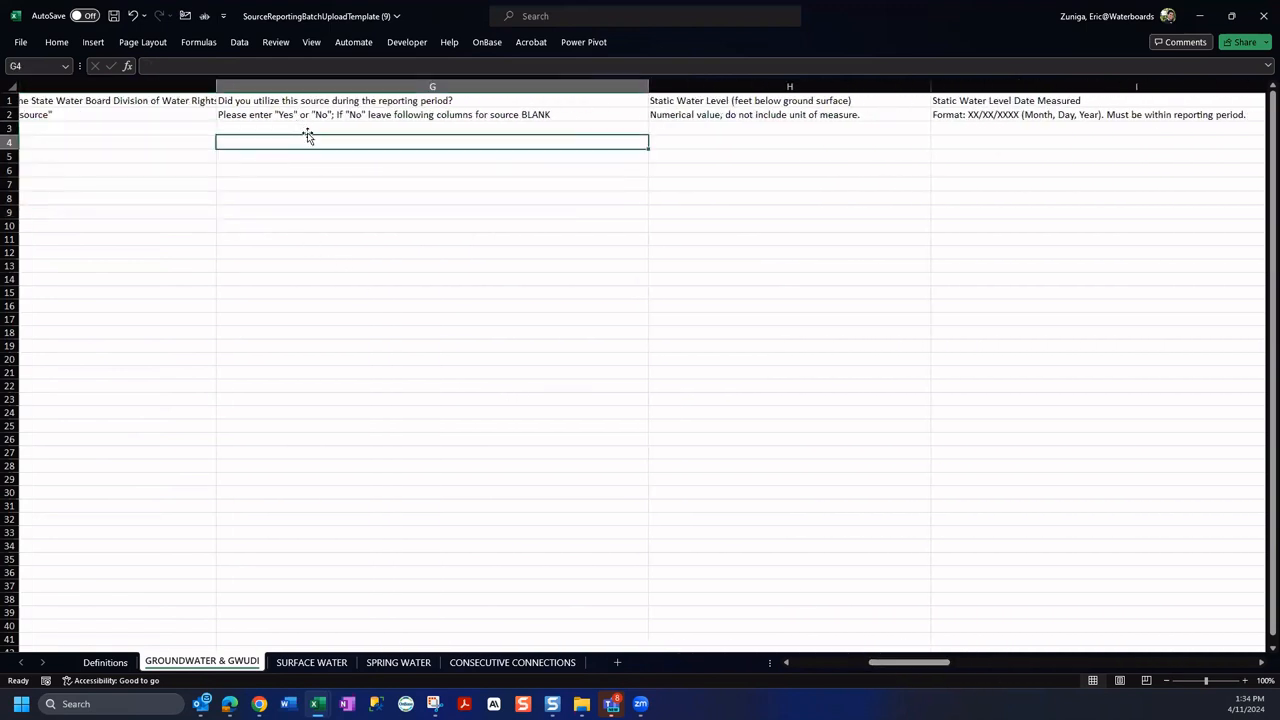
{"action": "type", "text": "Y"}
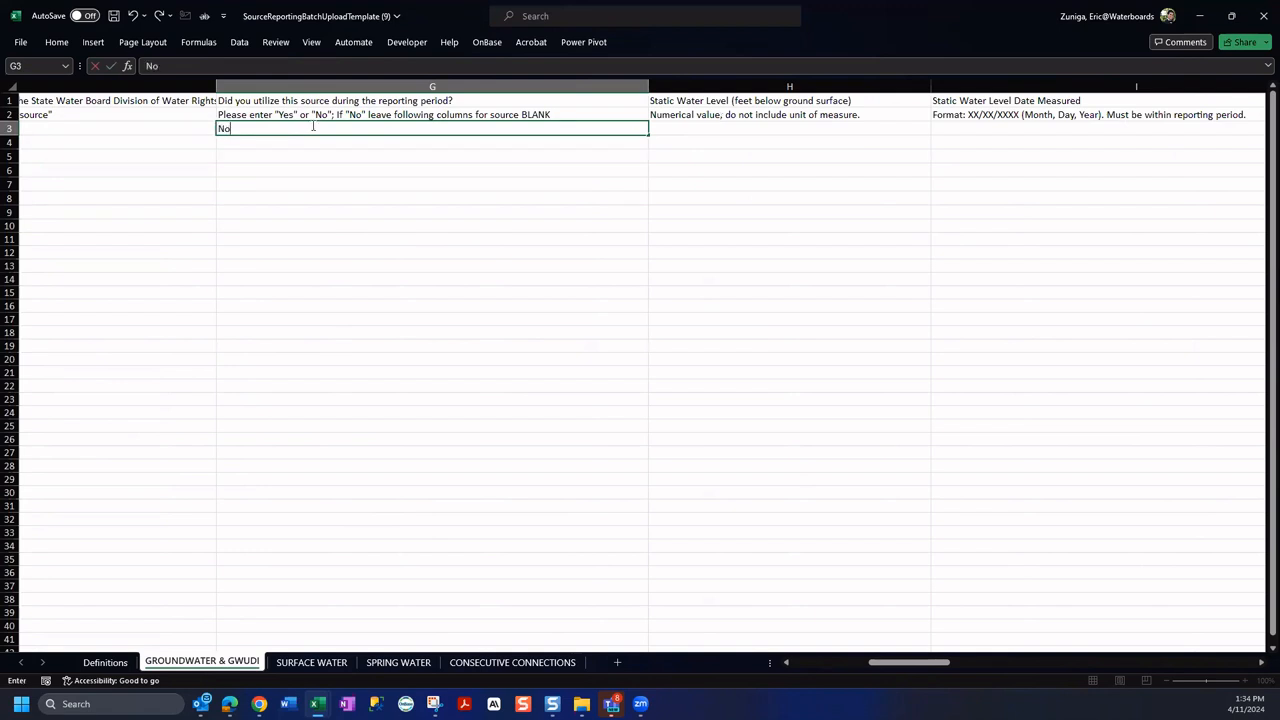
{"action": "type", "text": "o"}
{"action": "key", "text": "Return"}
{"action": "type", "text": "Yes"}
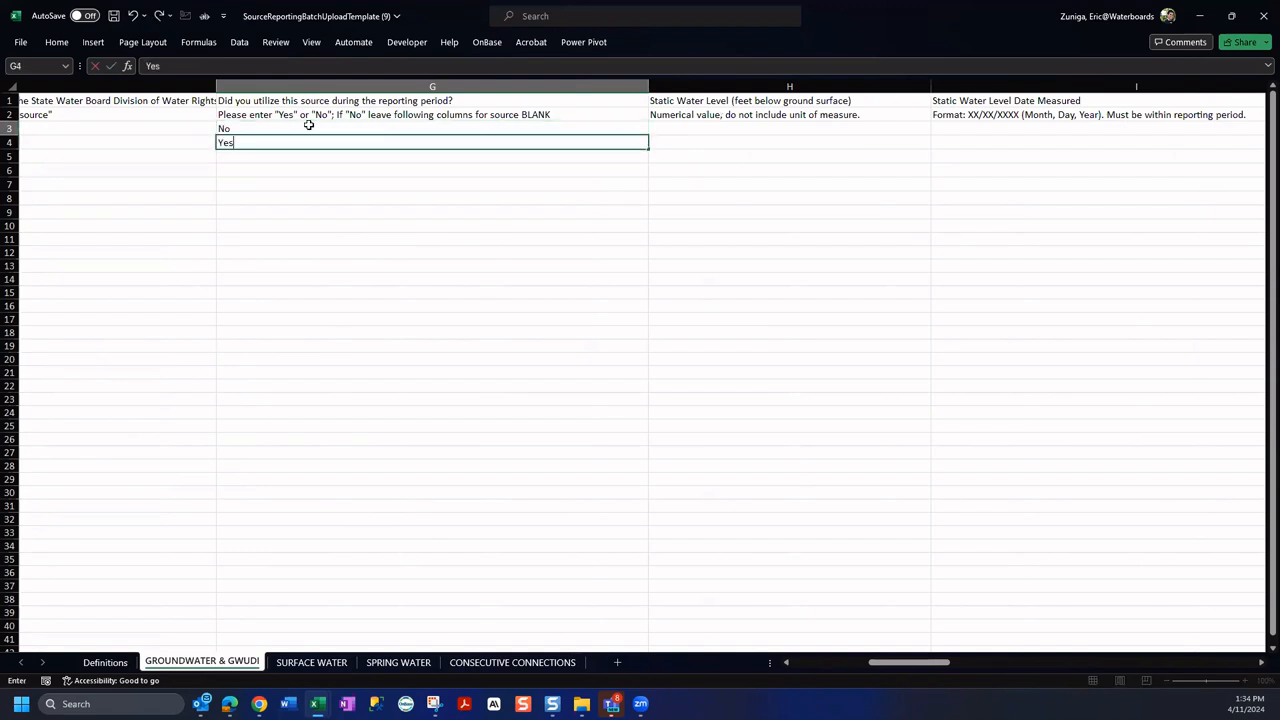
{"action": "key", "text": "Return"}
{"action": "left_click", "coordinate": [240, 143]}
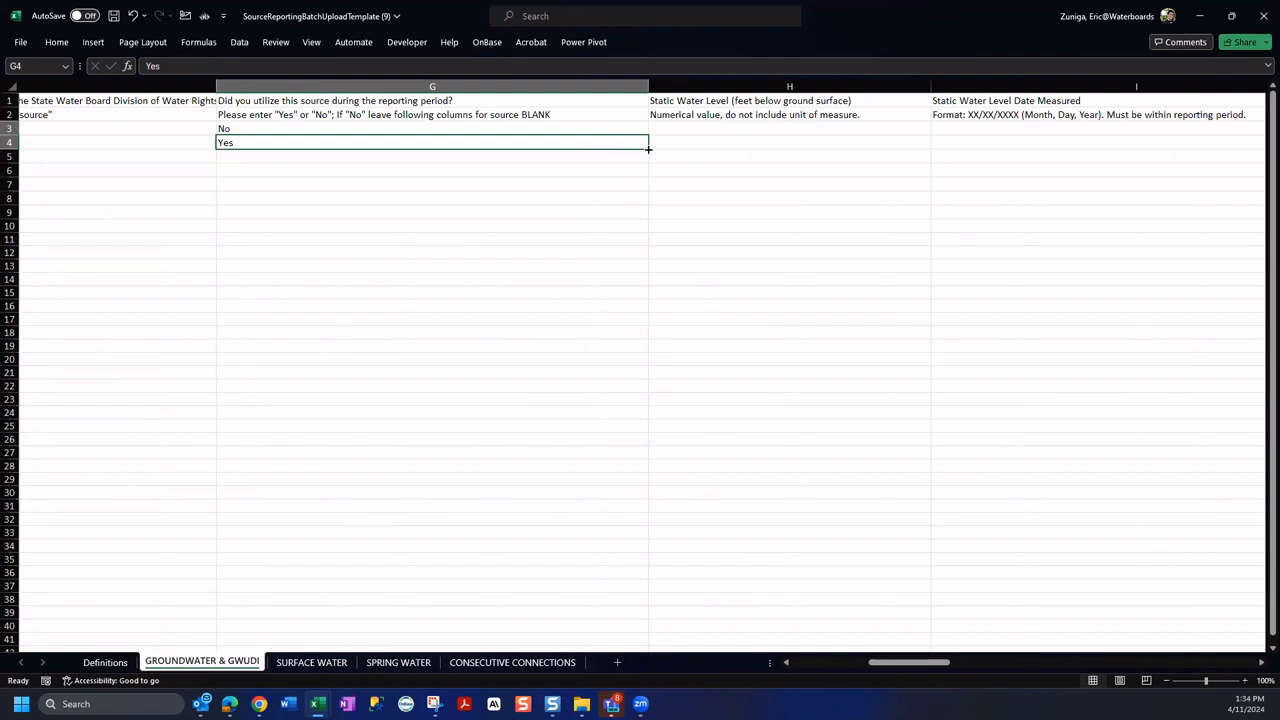
{"action": "left_click_drag", "start_coordinate": [648, 148], "coordinate": [599, 216]}
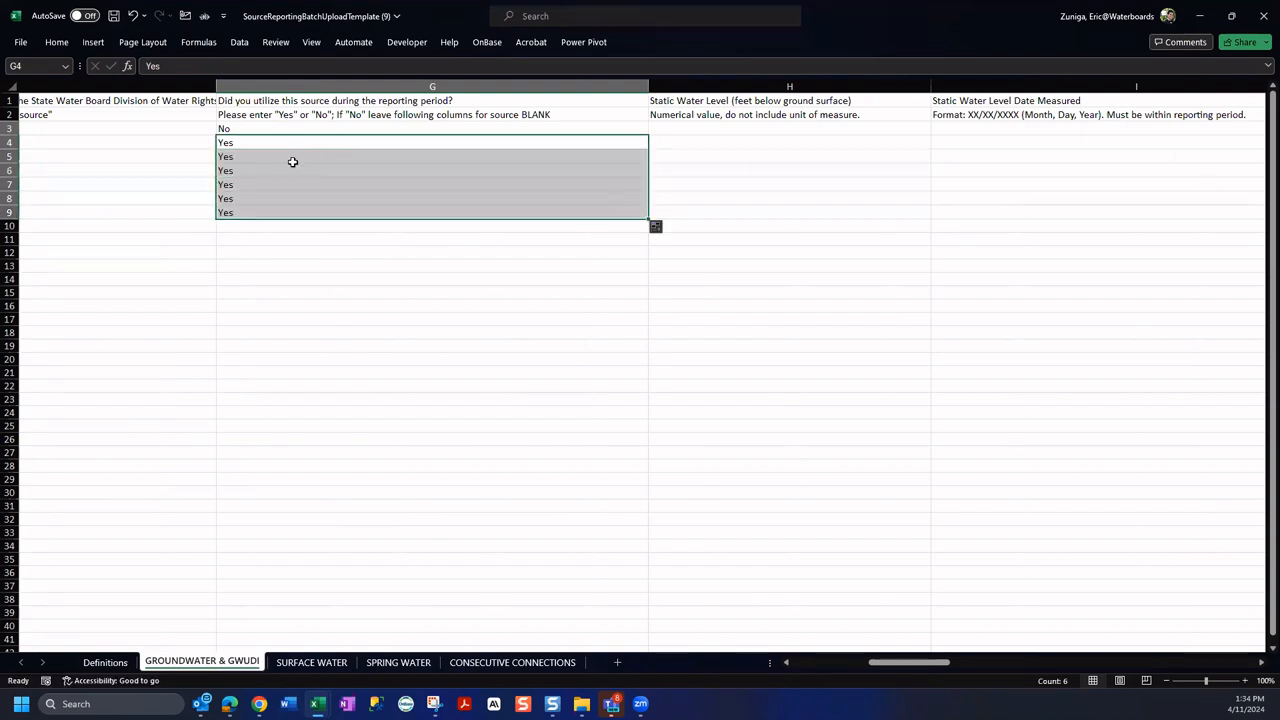
Enter a static water level of 50 for the unused source in H3.
{"action": "left_click", "coordinate": [709, 129]}
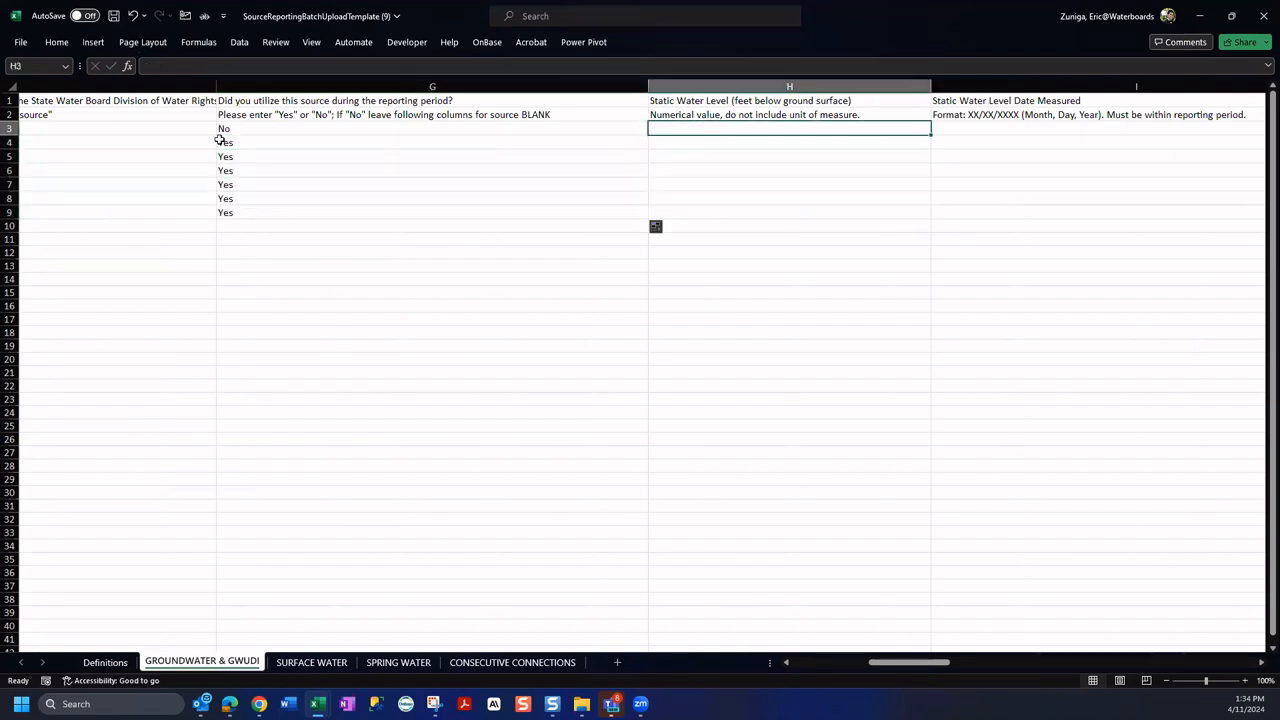
{"action": "left_click", "coordinate": [266, 130]}
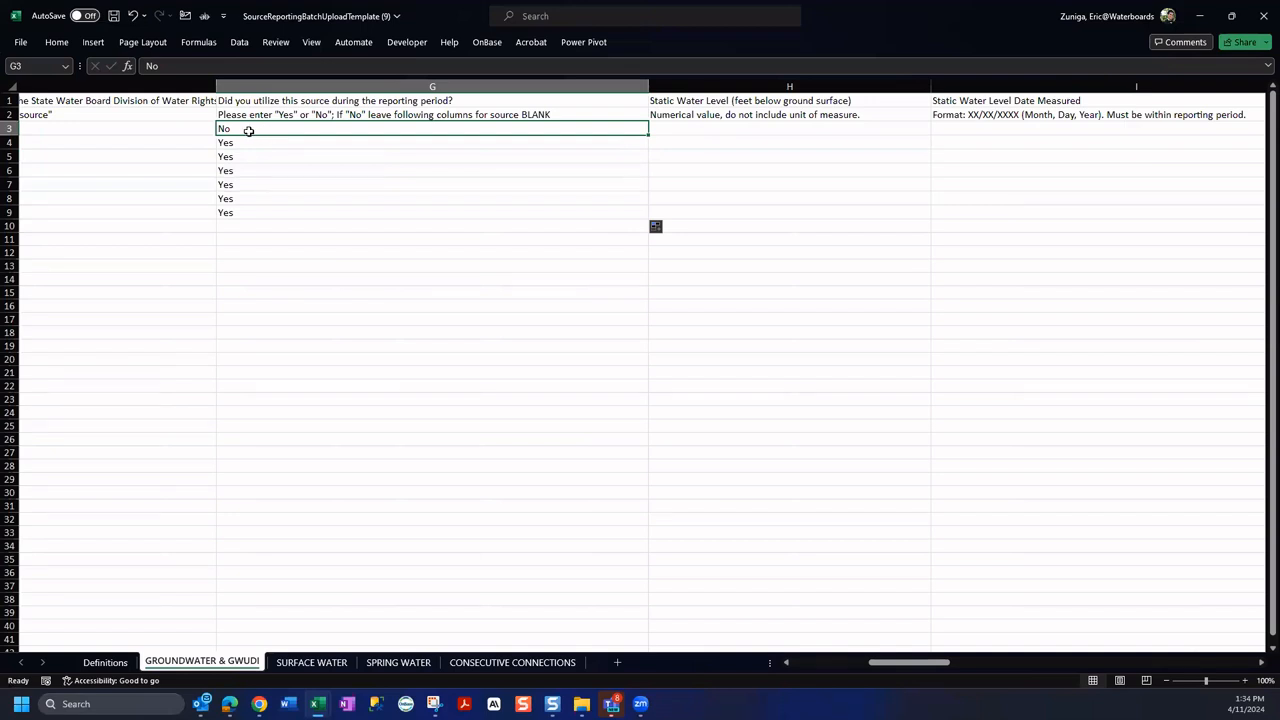
{"action": "left_click", "coordinate": [721, 133]}
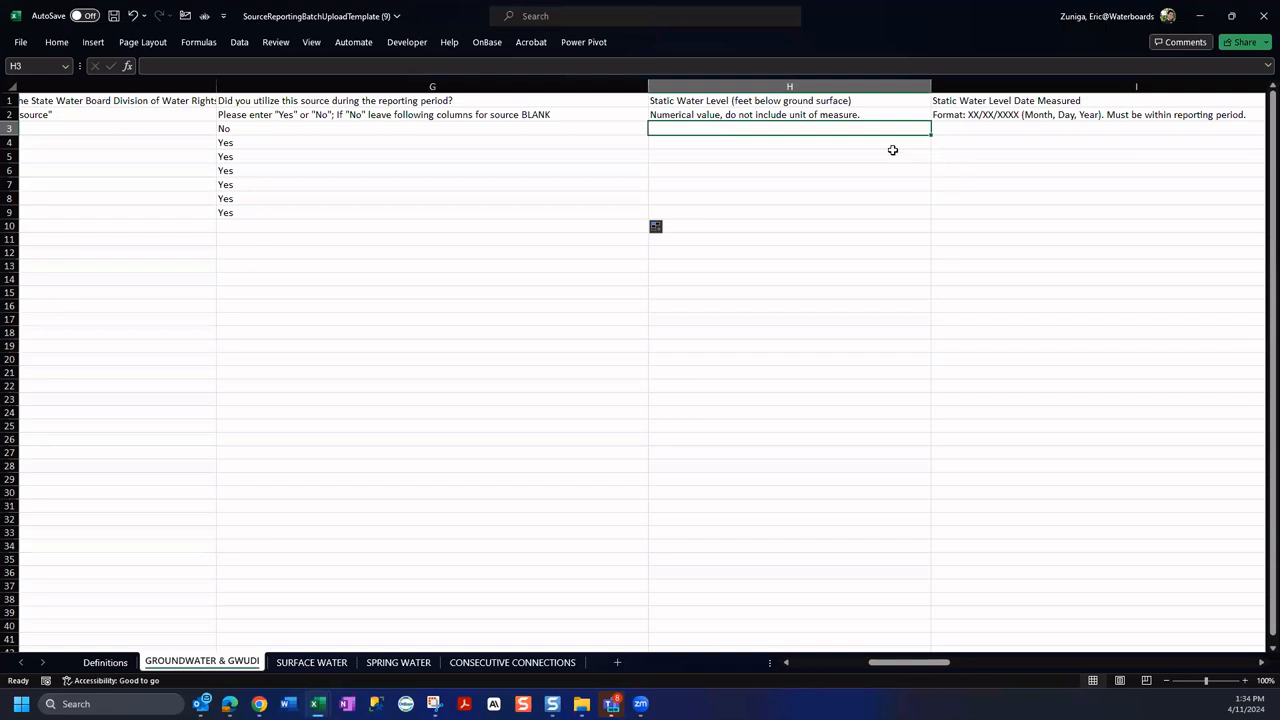
{"action": "type", "text": "50"}
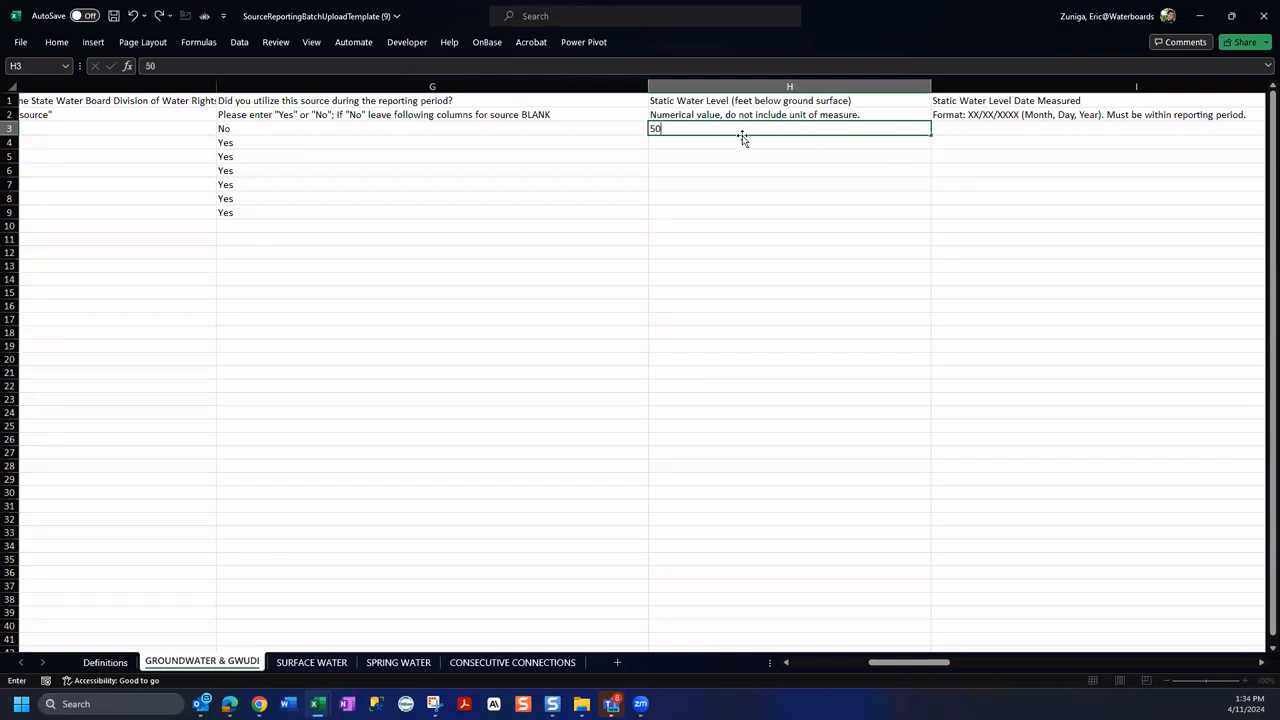
{"action": "key", "text": "Return"}
Look over row 3 across the utilization, static water level and date measured columns (G to I).
{"action": "left_click", "coordinate": [958, 127]}
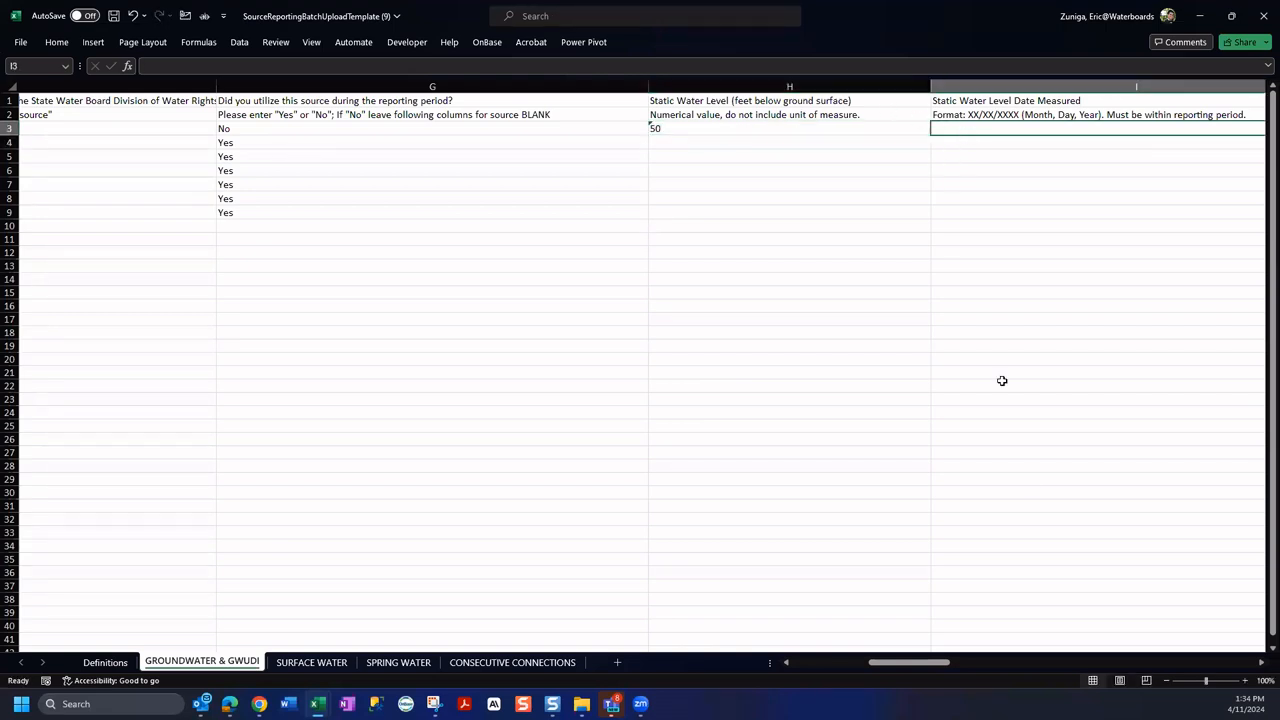
{"action": "left_click", "coordinate": [1261, 664]}
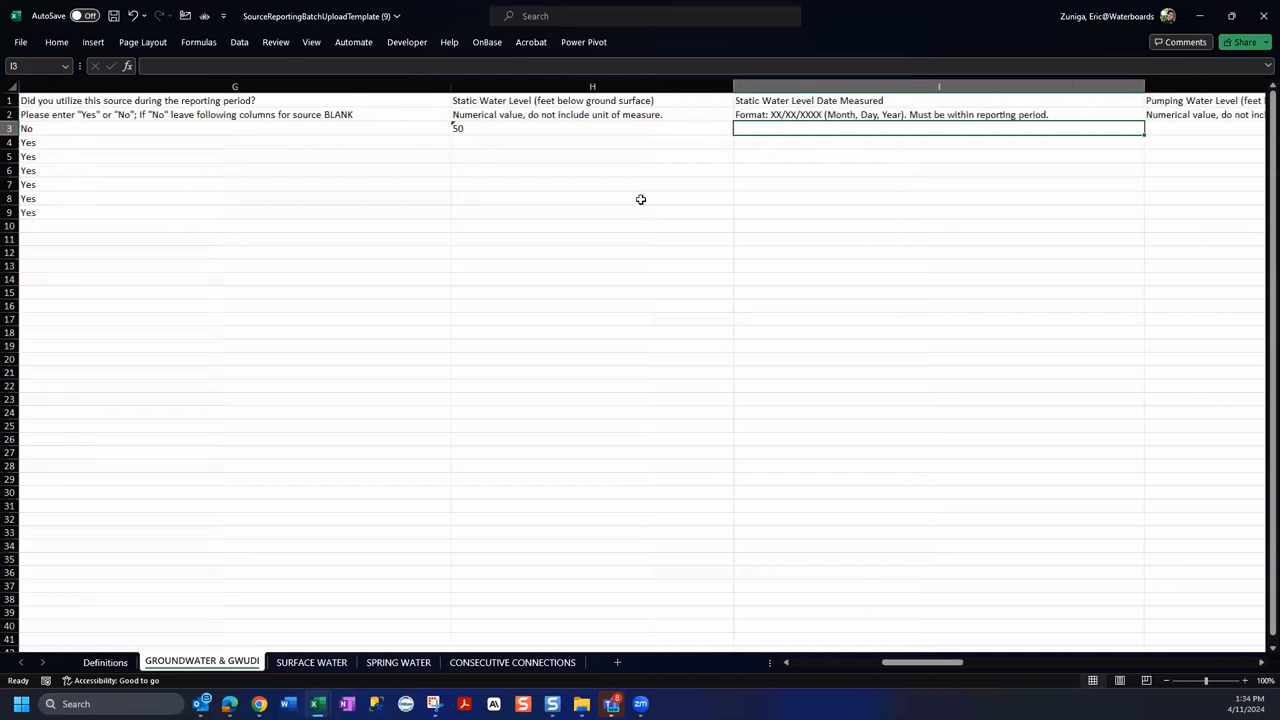
{"action": "left_click", "coordinate": [488, 132]}
{"action": "left_click", "coordinate": [792, 127]}
{"action": "left_click", "coordinate": [677, 131]}
{"action": "left_click", "coordinate": [774, 130]}
{"action": "left_click", "coordinate": [633, 128]}
{"action": "left_click", "coordinate": [830, 129]}
{"action": "left_click", "coordinate": [75, 130]}
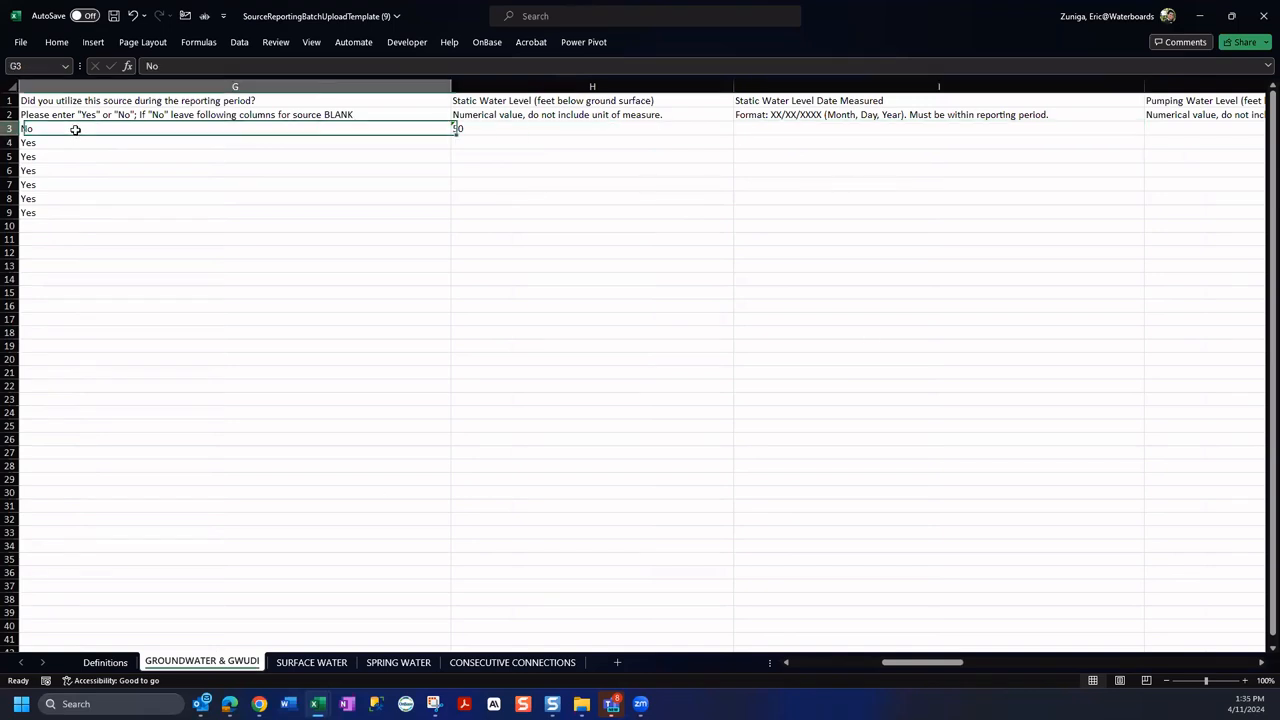
Clear the static water level in H3 for the source marked as not utilized.
{"action": "left_click", "coordinate": [518, 131]}
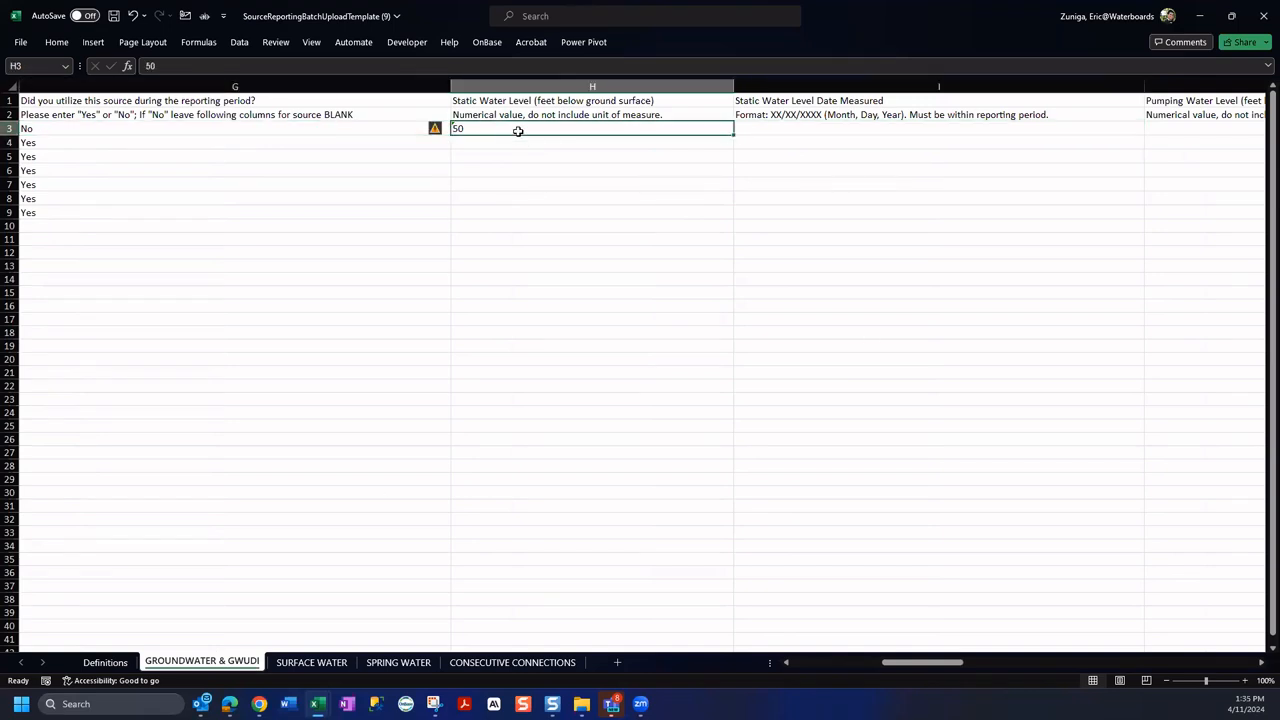
{"action": "key", "text": "Delete"}
{"action": "left_click", "coordinate": [490, 140]}
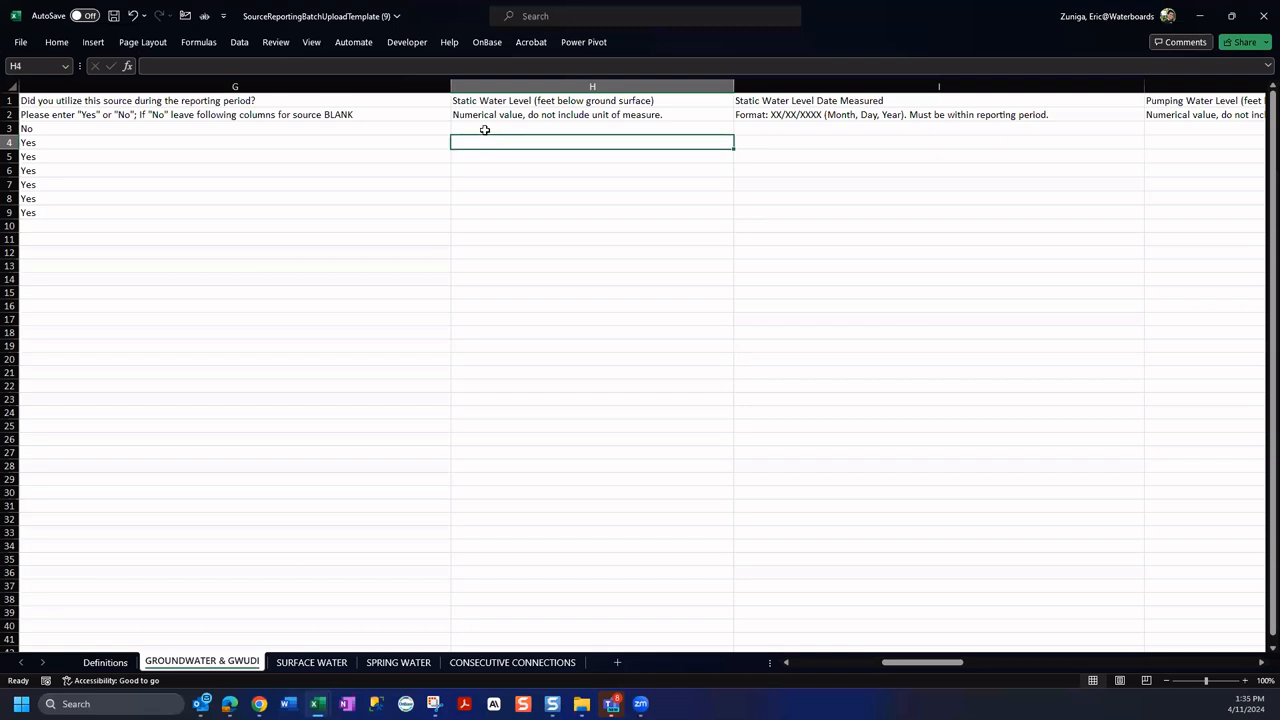
Check the static water level and date measured cells H3:I3 of the unused source against their column instructions.
{"action": "left_click_drag", "start_coordinate": [484, 130], "coordinate": [757, 126]}
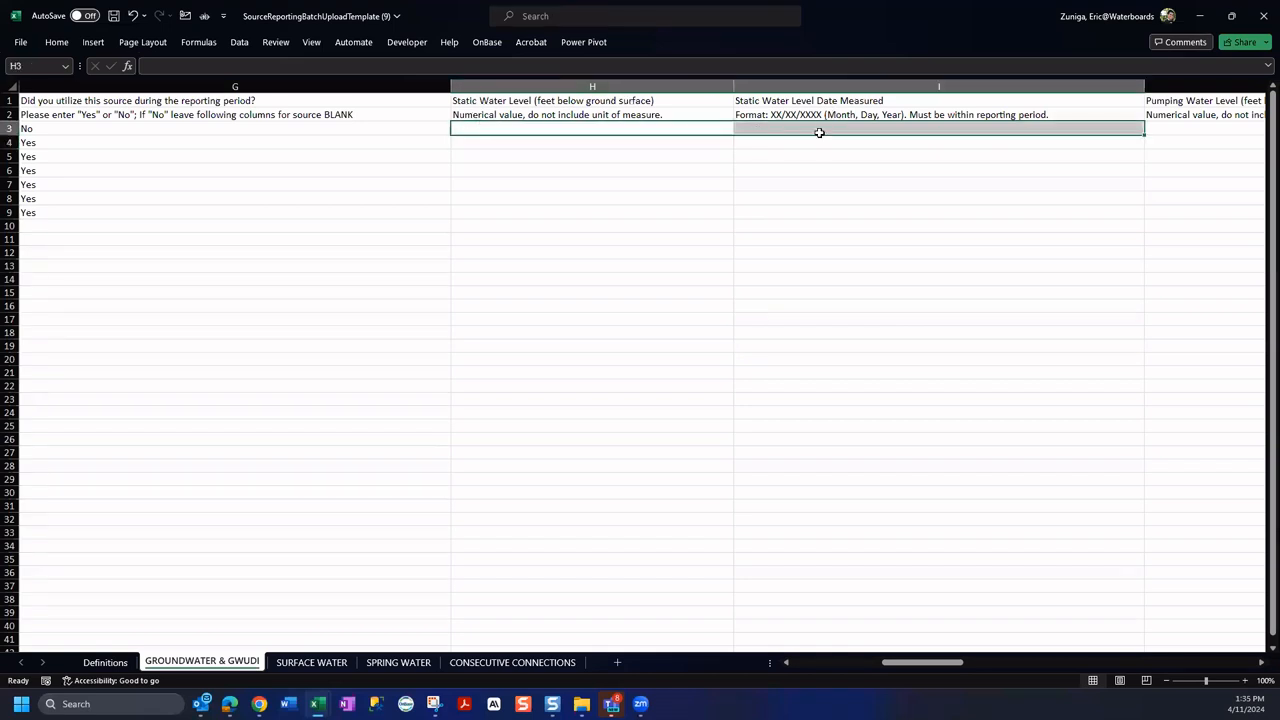
{"action": "left_click", "coordinate": [540, 129]}
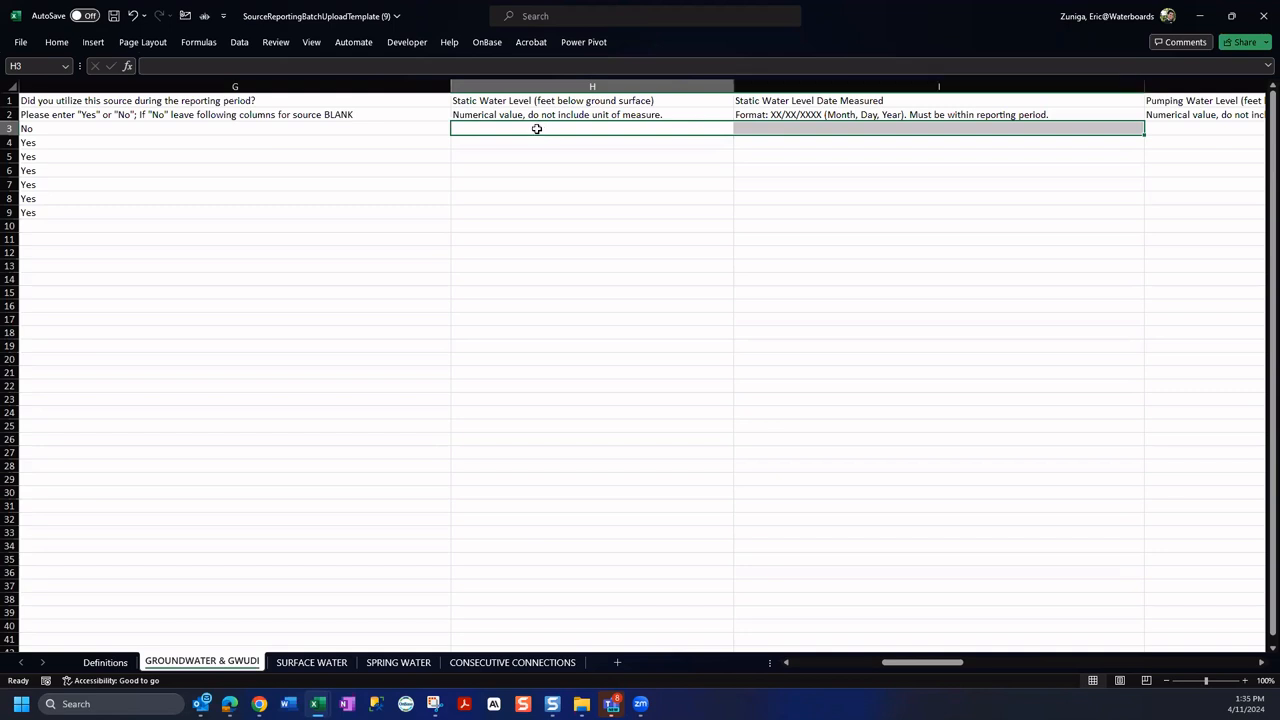
{"action": "left_click", "coordinate": [842, 126]}
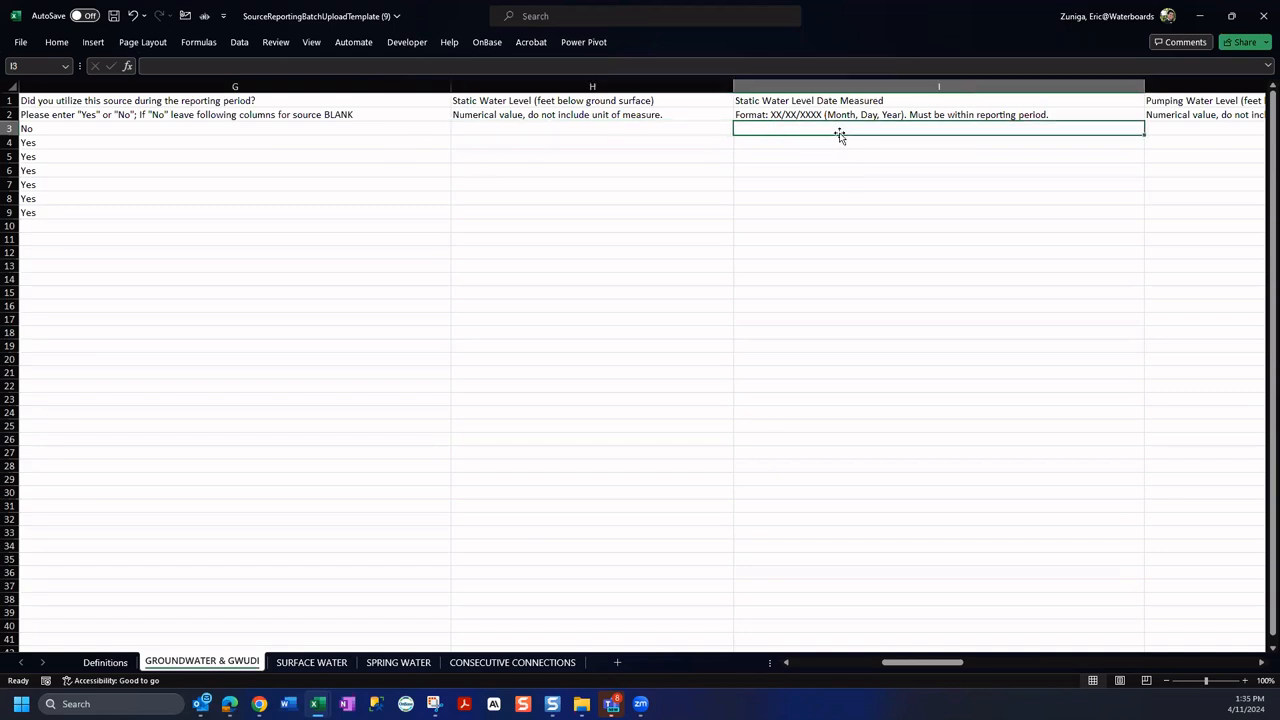
{"action": "left_click_drag", "start_coordinate": [585, 127], "coordinate": [843, 134]}
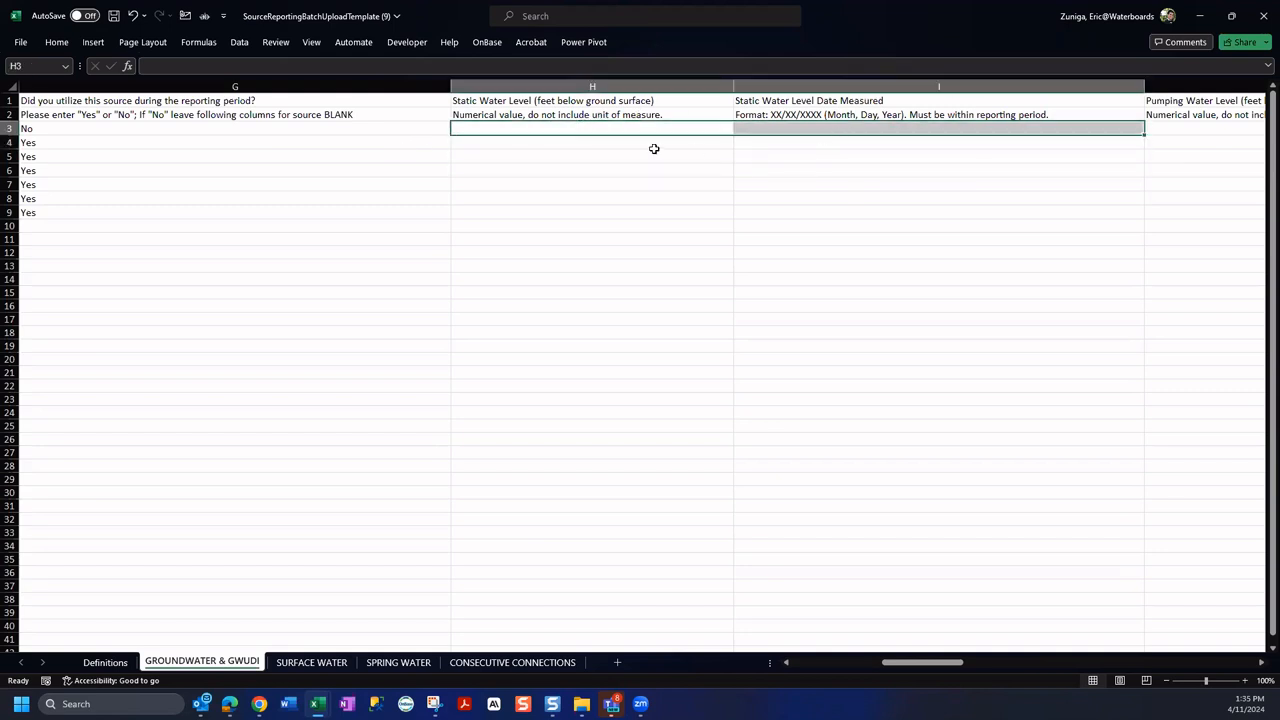
{"action": "left_click", "coordinate": [470, 127]}
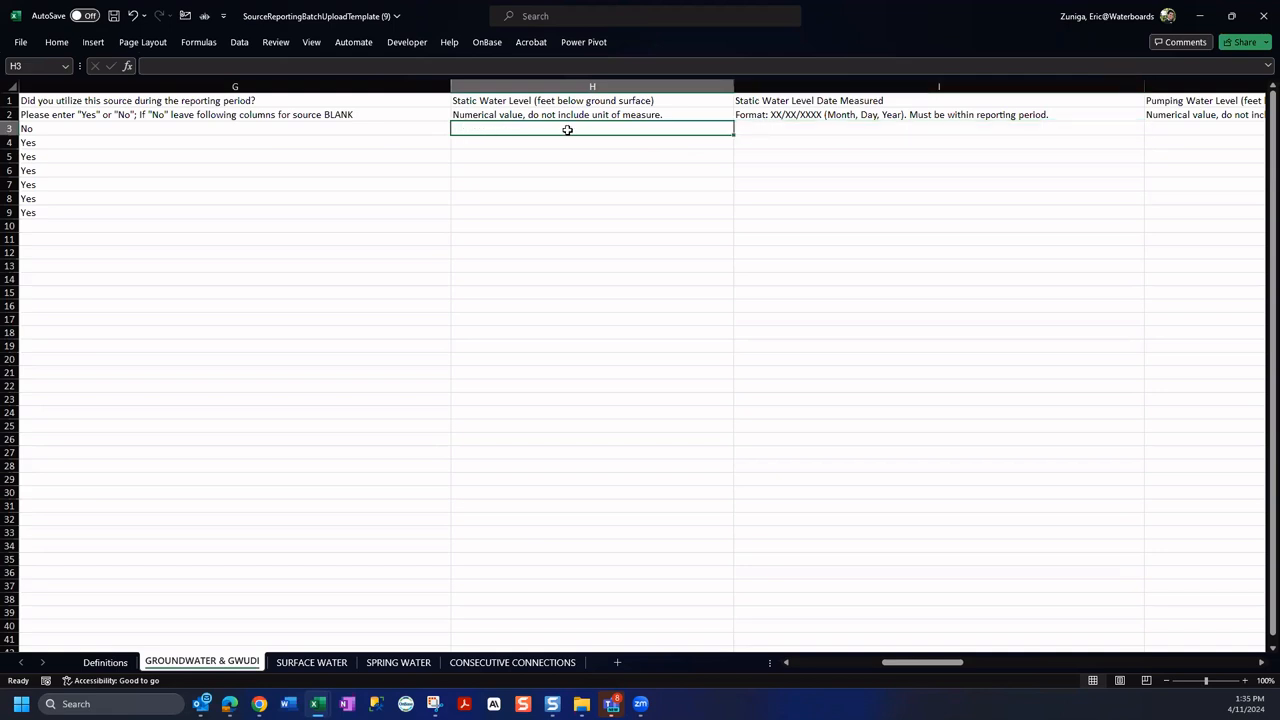
{"action": "left_click_drag", "start_coordinate": [567, 130], "coordinate": [766, 124]}
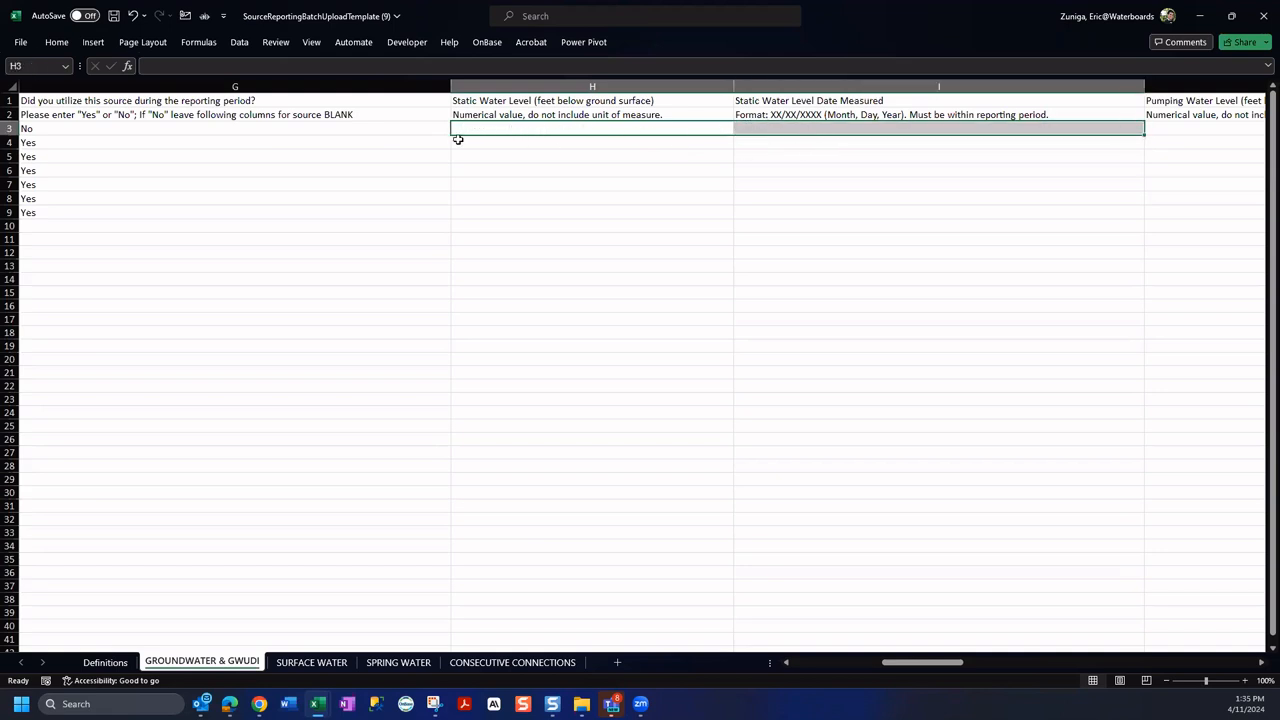
{"action": "left_click", "coordinate": [517, 157]}
{"action": "left_click", "coordinate": [517, 143]}
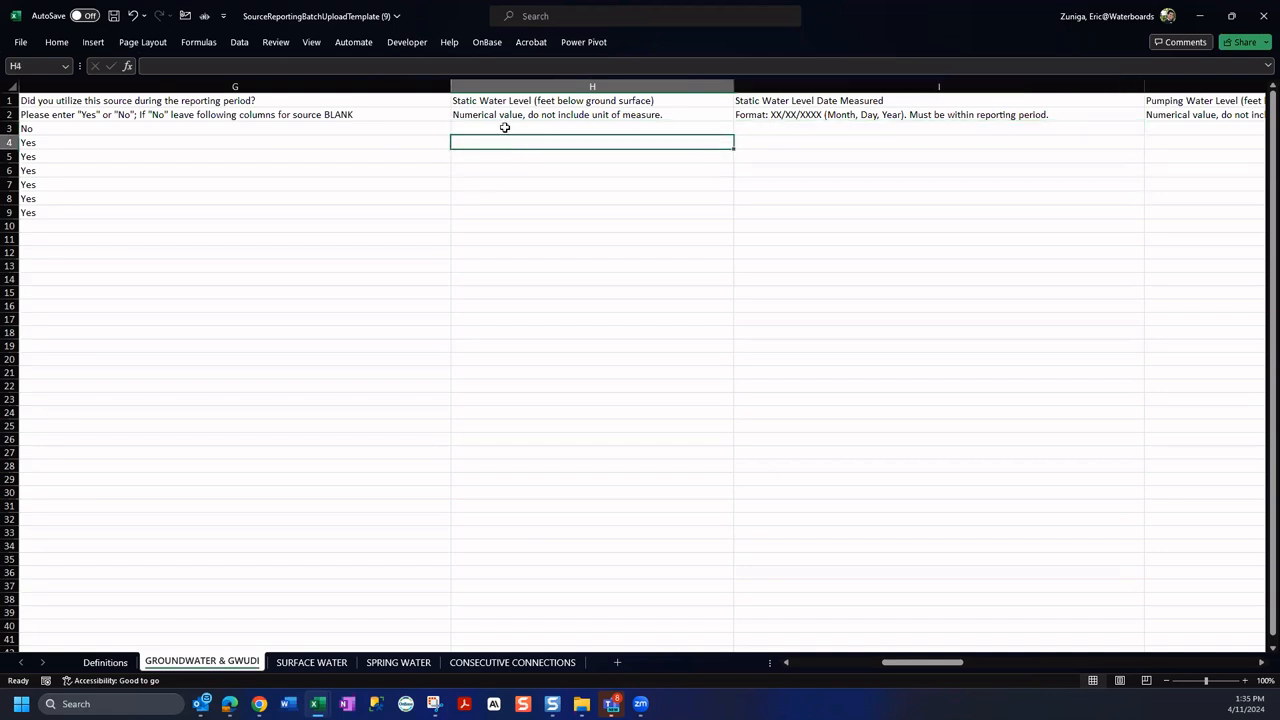
{"action": "left_click_drag", "start_coordinate": [505, 128], "coordinate": [791, 131]}
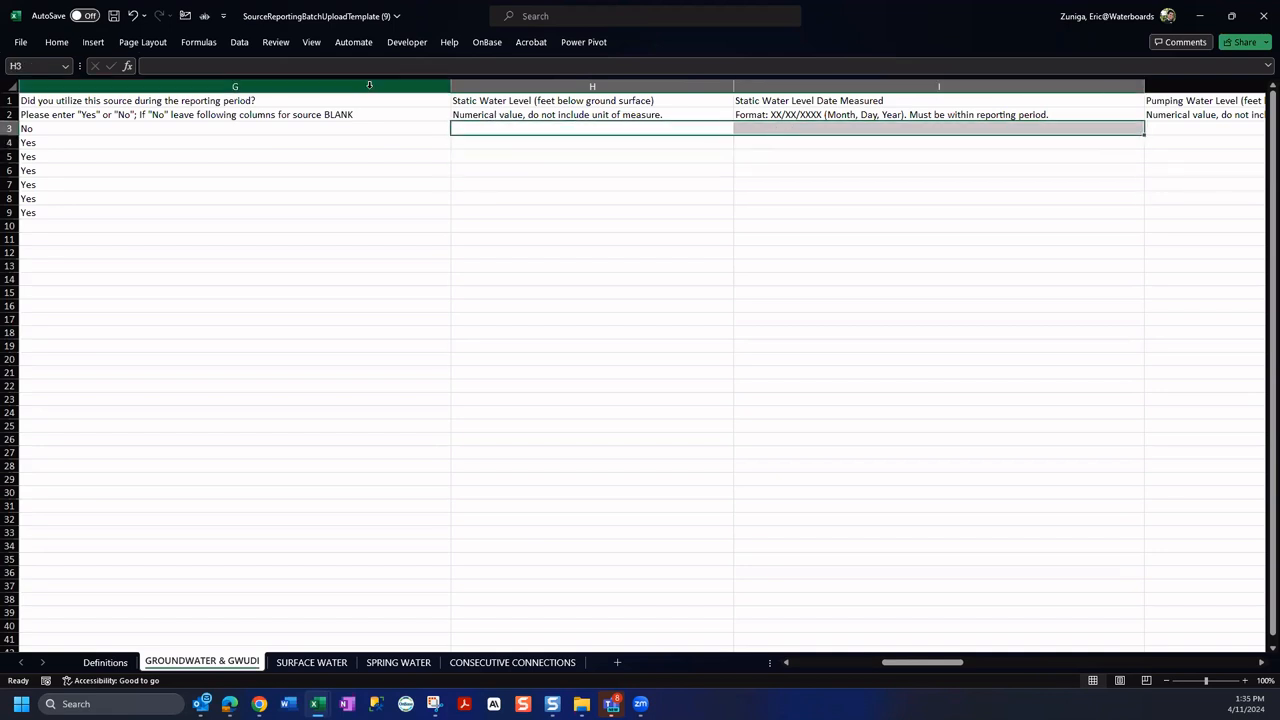
{"action": "left_click", "coordinate": [531, 129]}
For the source in row 4, enter a static water level of 50 and the measured date 03/01/2024.
{"action": "left_click", "coordinate": [603, 137]}
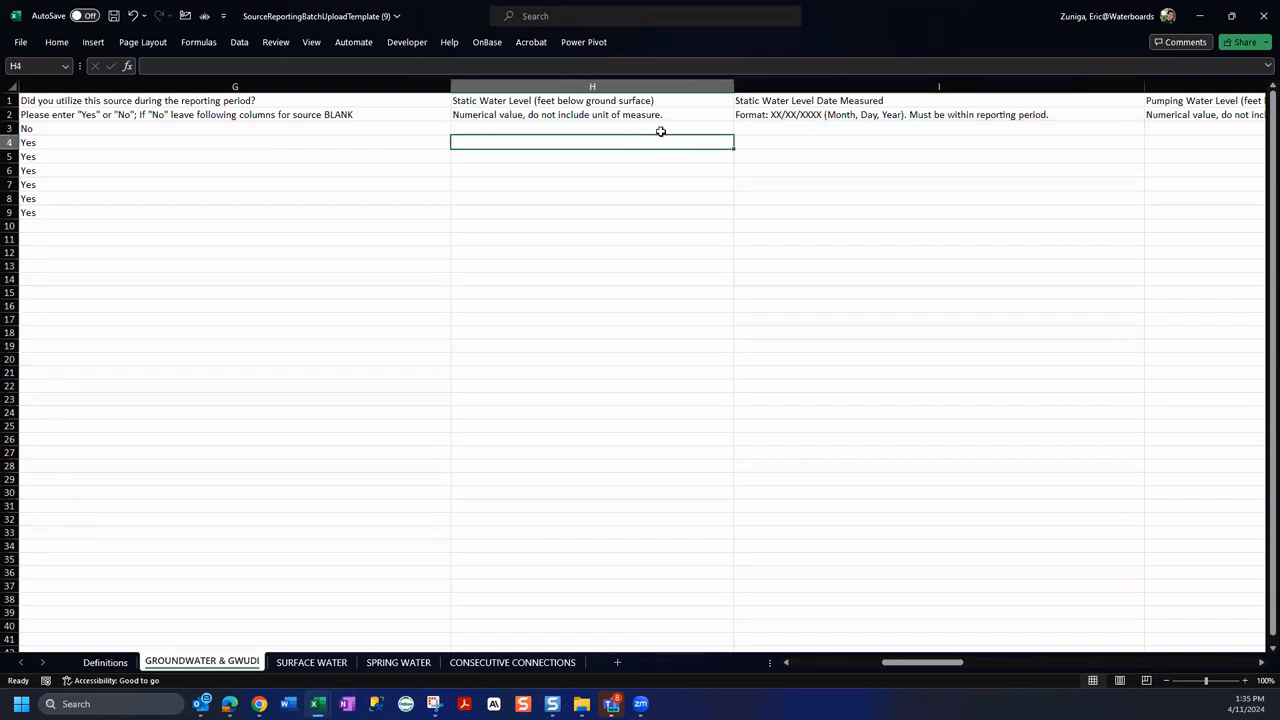
{"action": "type", "text": "50"}
{"action": "key", "text": "Tab"}
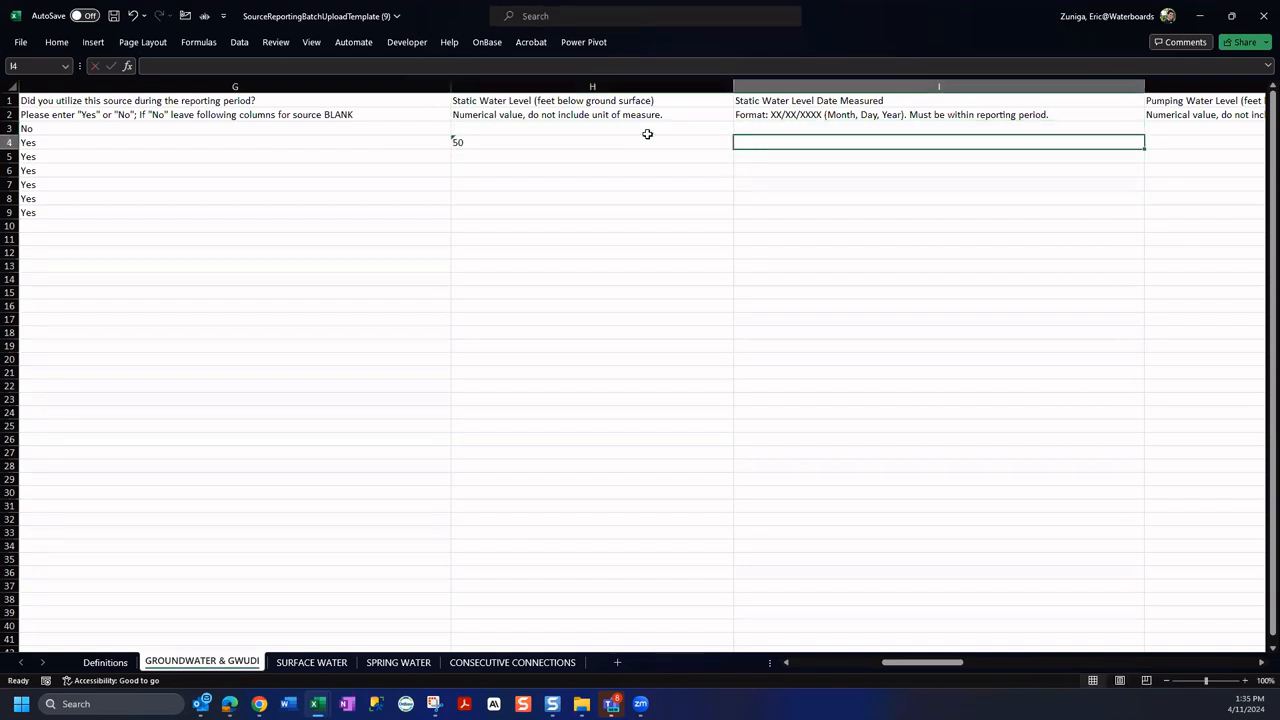
{"action": "type", "text": "0"}
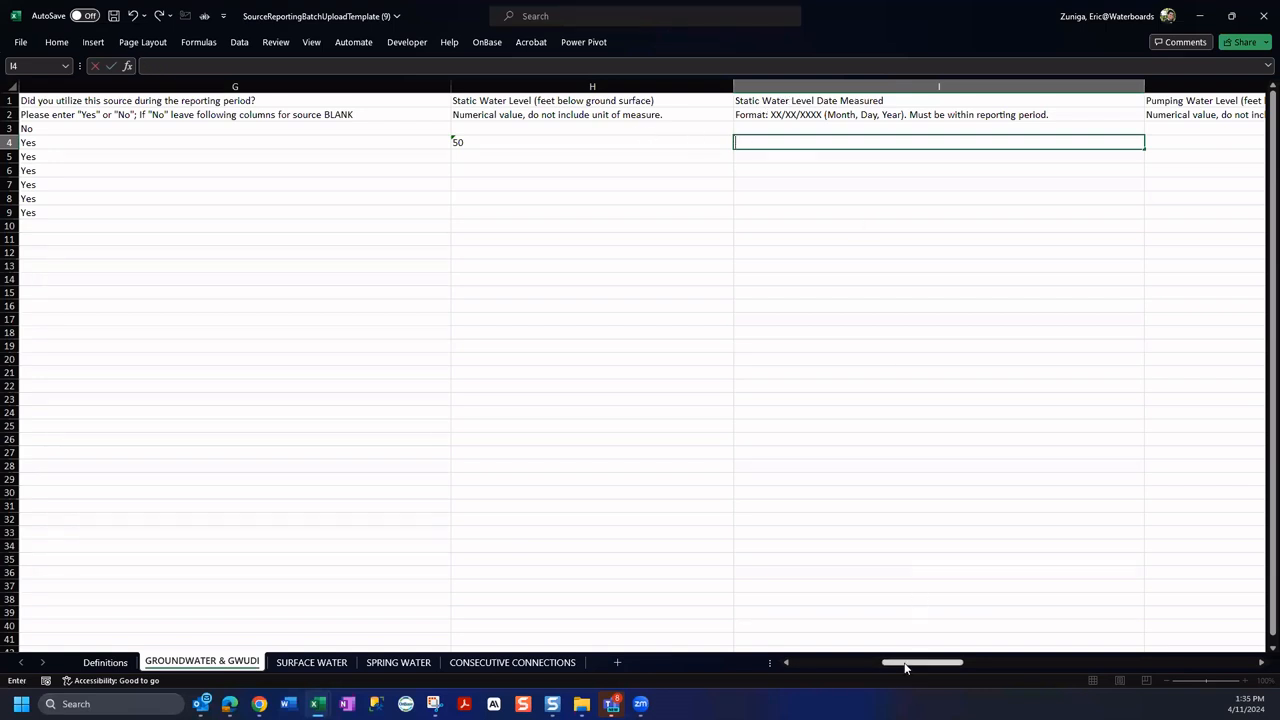
{"action": "left_click_drag", "start_coordinate": [905, 668], "coordinate": [903, 667]}
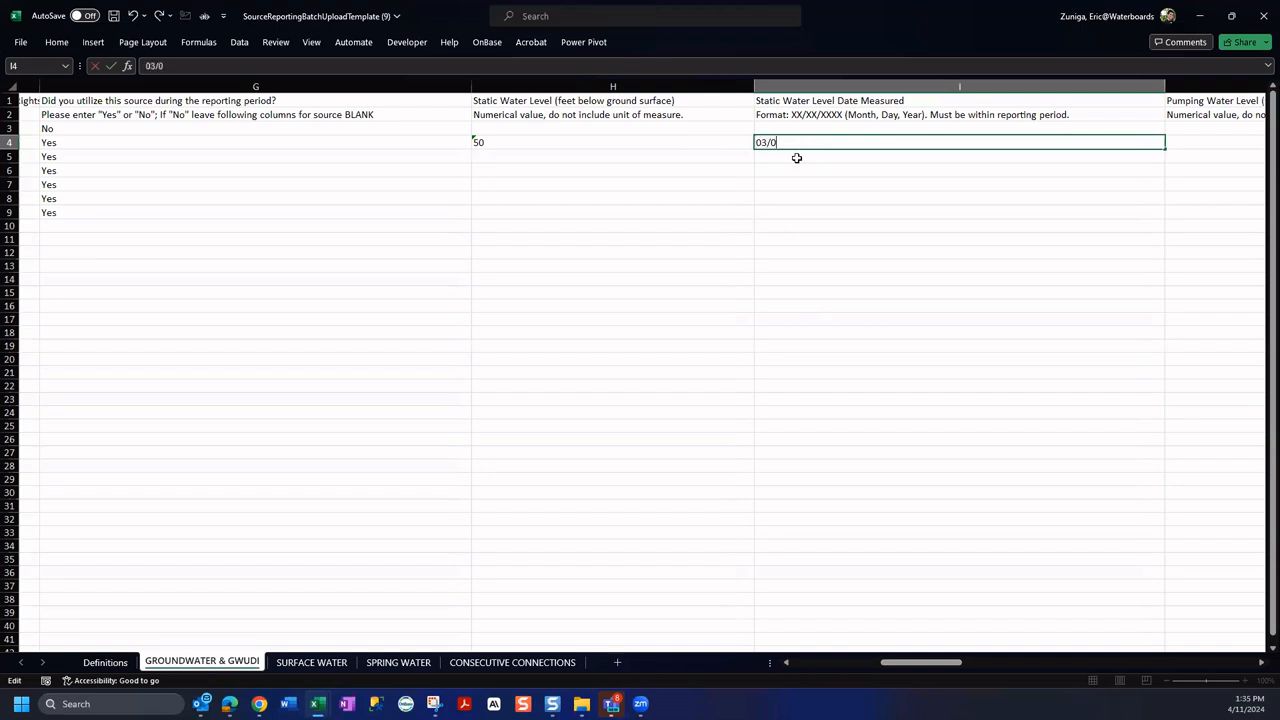
{"action": "type", "text": "3/01/2024"}
{"action": "key", "text": "shift+Tab"}
Copy the static water level and measured date from H4:I4 to the remaining utilized sources in H5:I9.
{"action": "mouse_move", "coordinate": [917, 665]}
{"action": "left_mouse_down"}
{"action": "mouse_move", "coordinate": [773, 670]}
{"action": "mouse_move", "coordinate": [954, 668]}
{"action": "mouse_move", "coordinate": [917, 666]}
{"action": "left_mouse_up"}
{"action": "left_click_drag", "start_coordinate": [785, 147], "coordinate": [688, 138]}
{"action": "key", "text": "ctrl+c"}
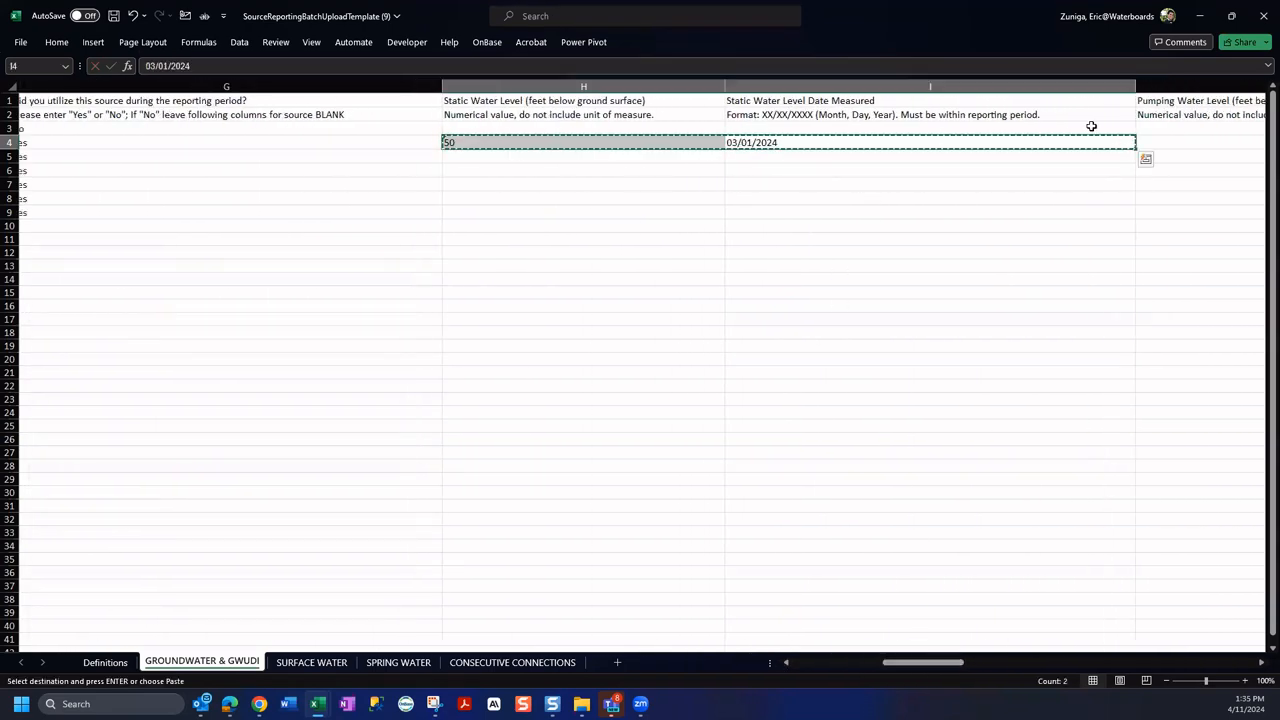
{"action": "key", "text": "ctrl+v"}
{"action": "left_click_drag", "start_coordinate": [598, 162], "coordinate": [870, 226]}
{"action": "key", "text": "ctrl+v"}
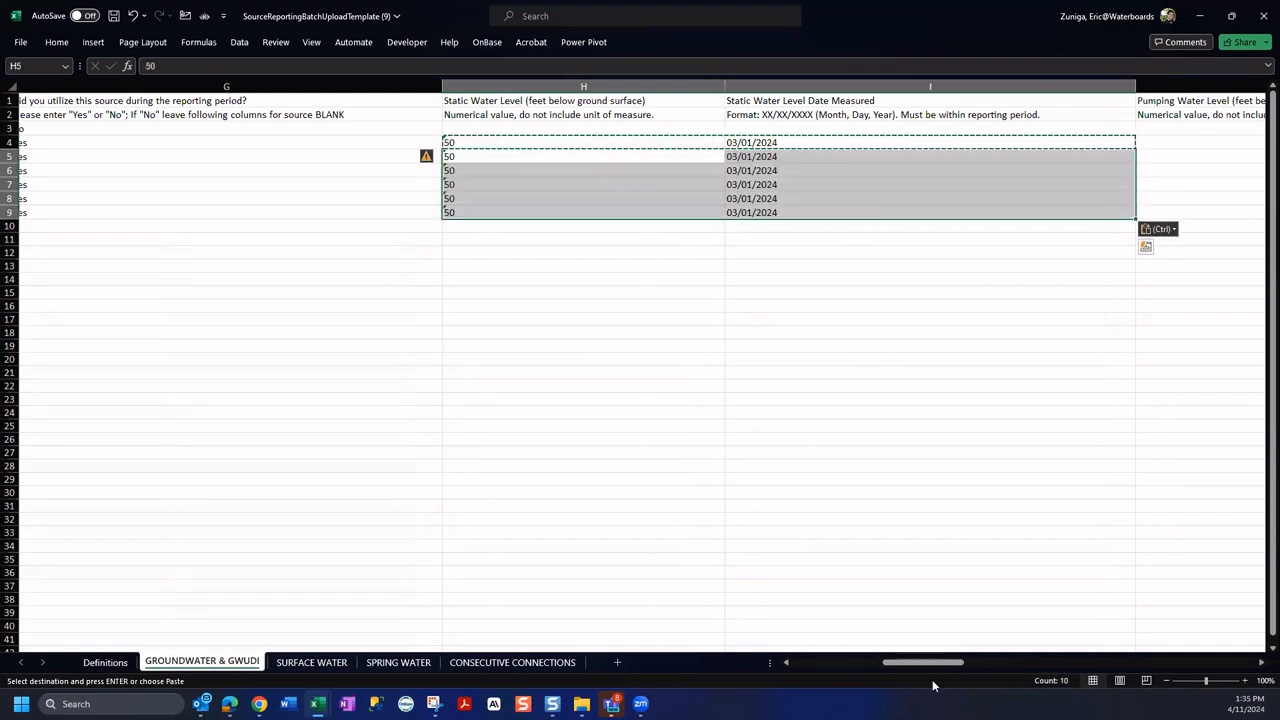
Copy the static water levels and measured dates from H4:I9 to the pumping water level and date cells J4:K9.
{"action": "left_click_drag", "start_coordinate": [933, 663], "coordinate": [980, 670]}
{"action": "left_click", "coordinate": [486, 127]}
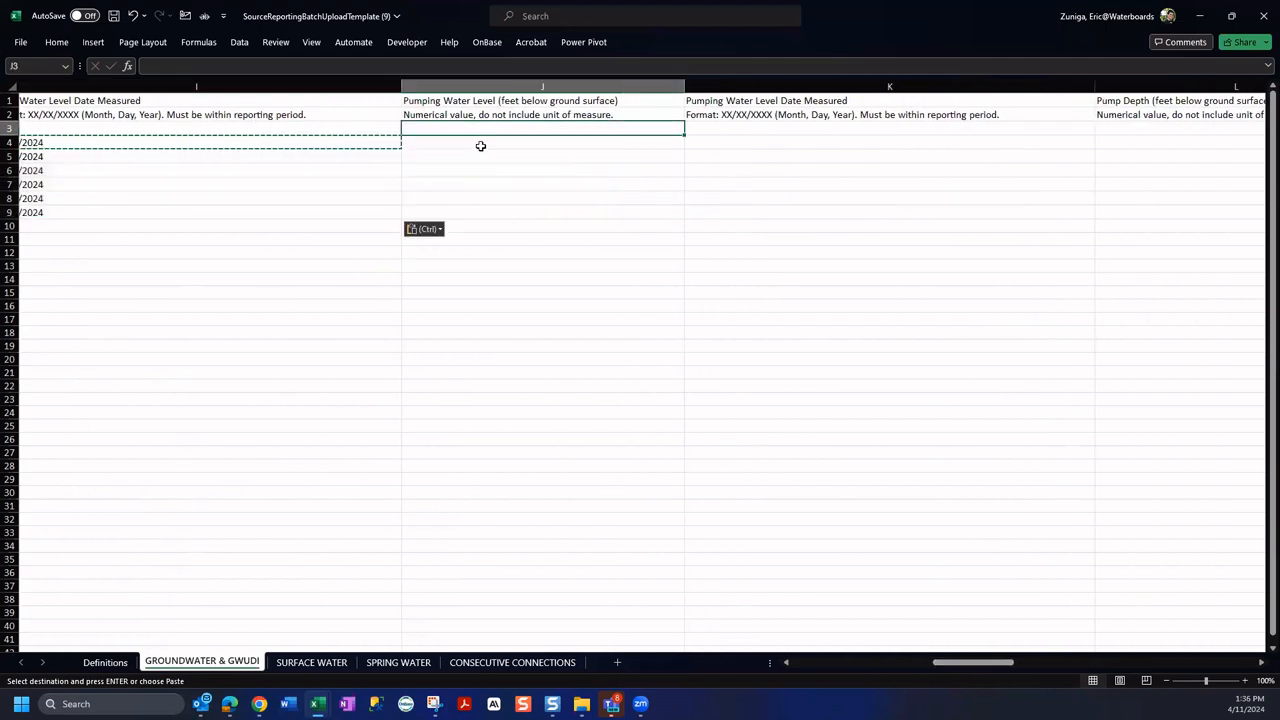
{"action": "left_click", "coordinate": [721, 132]}
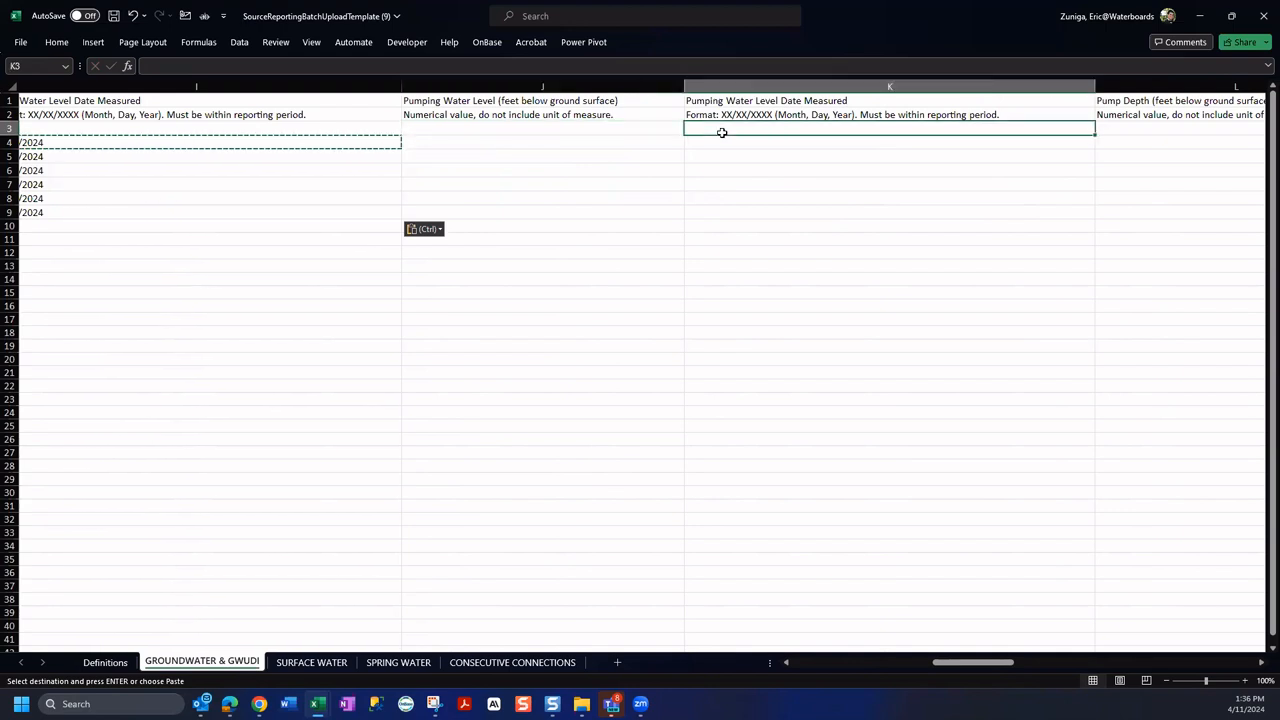
{"action": "left_click_drag", "start_coordinate": [443, 139], "coordinate": [762, 213]}
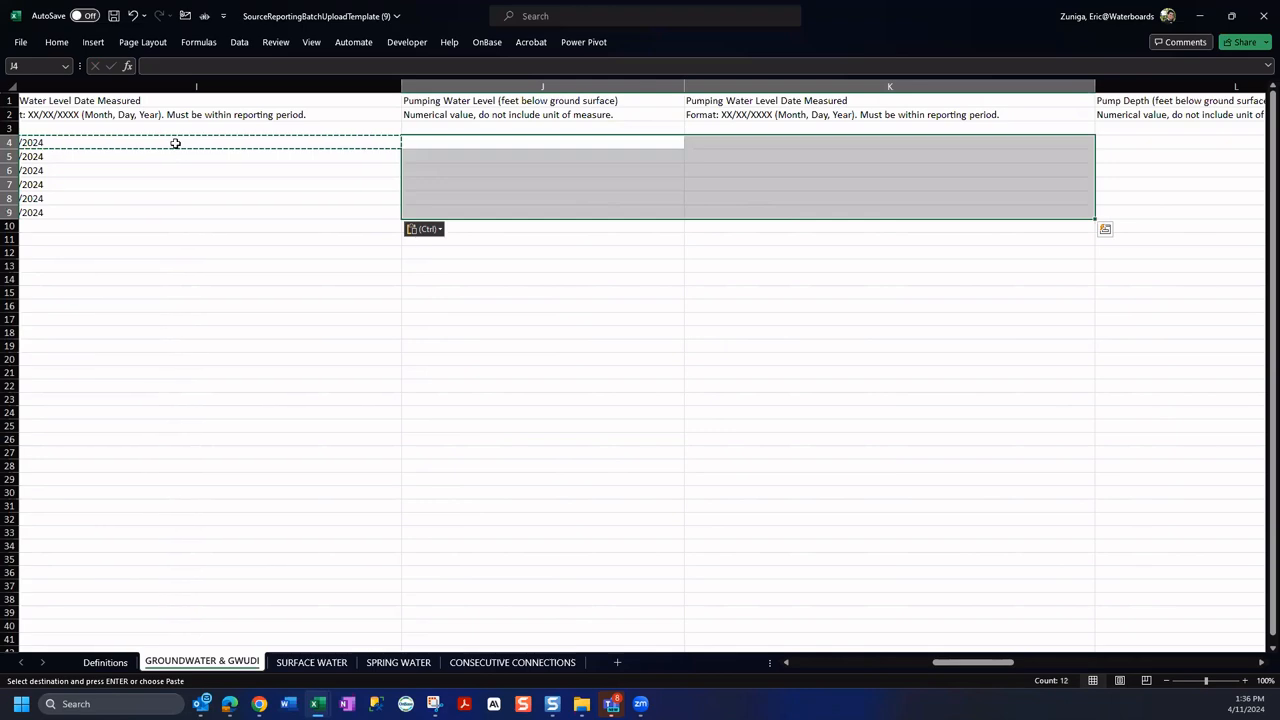
{"action": "left_click_drag", "start_coordinate": [174, 143], "coordinate": [574, 215]}
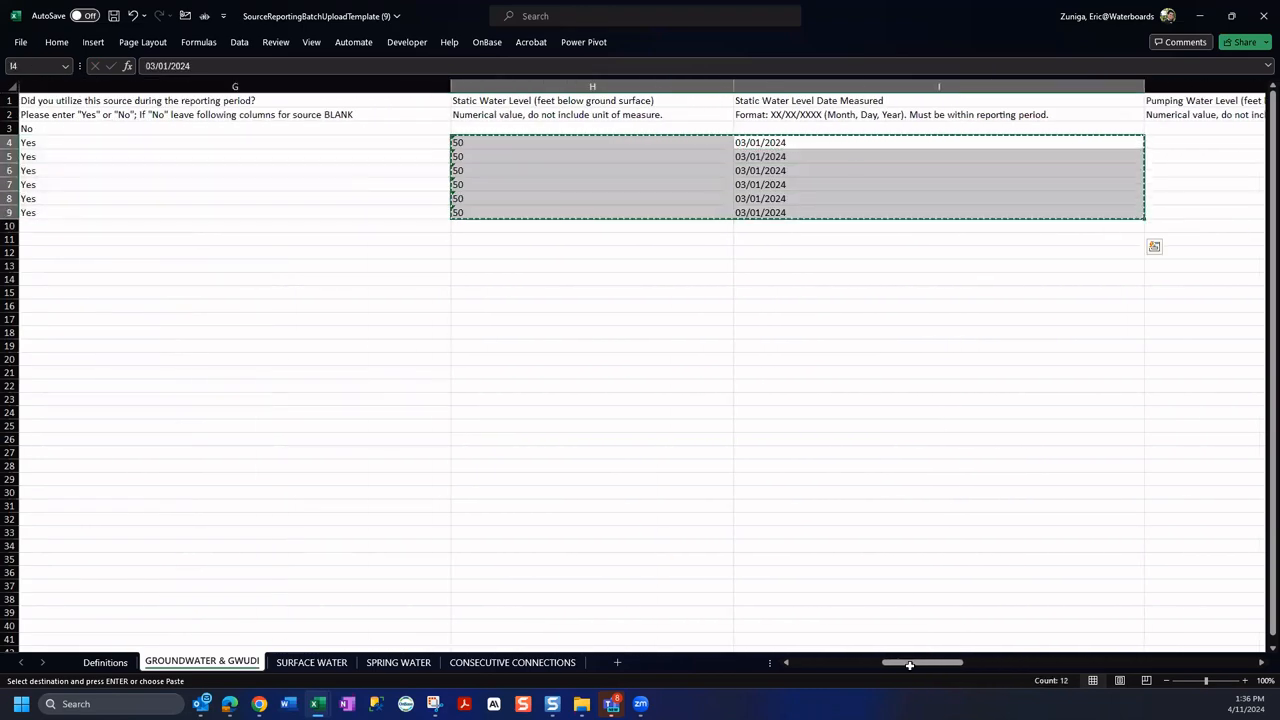
{"action": "left_click_drag", "start_coordinate": [933, 662], "coordinate": [961, 642]}
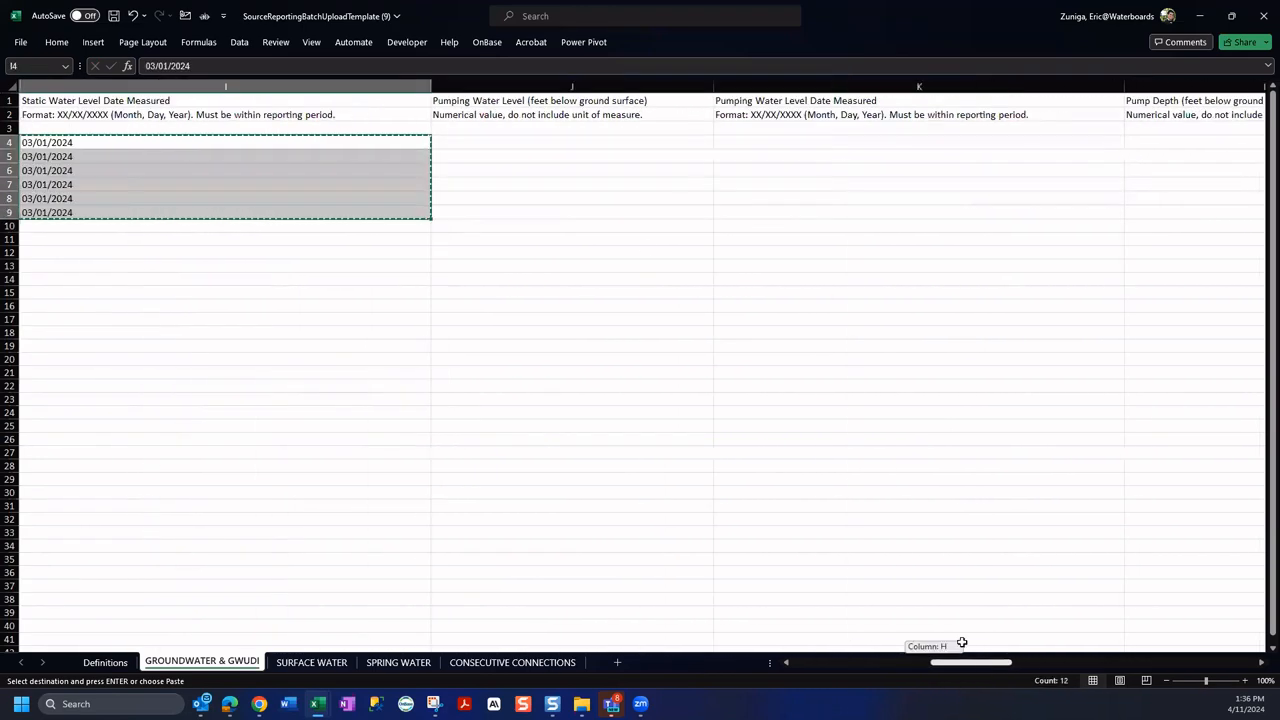
{"action": "left_click", "coordinate": [495, 140]}
{"action": "key", "text": "ctrl+v"}
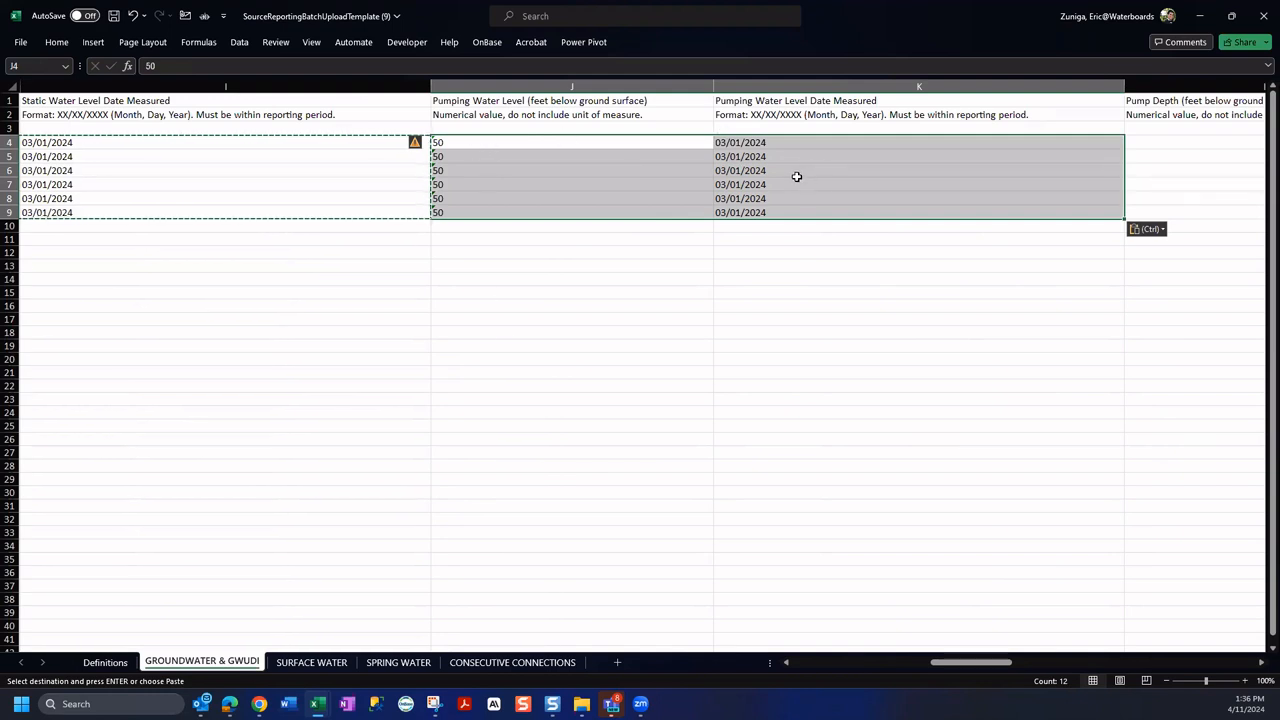
Set the pumping water level of the source in row 4 to 25.
{"action": "left_click", "coordinate": [546, 146]}
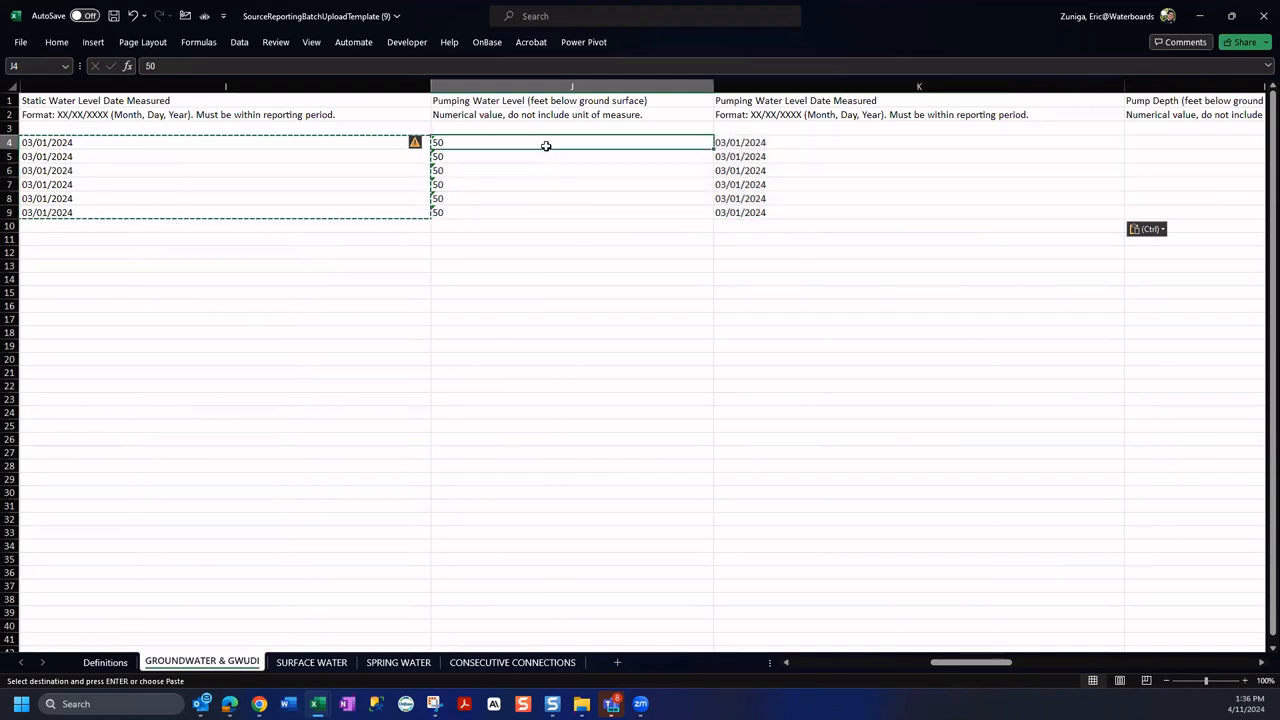
{"action": "scroll", "coordinate": [940, 648], "scroll_direction": "left", "scroll_amount": 2}
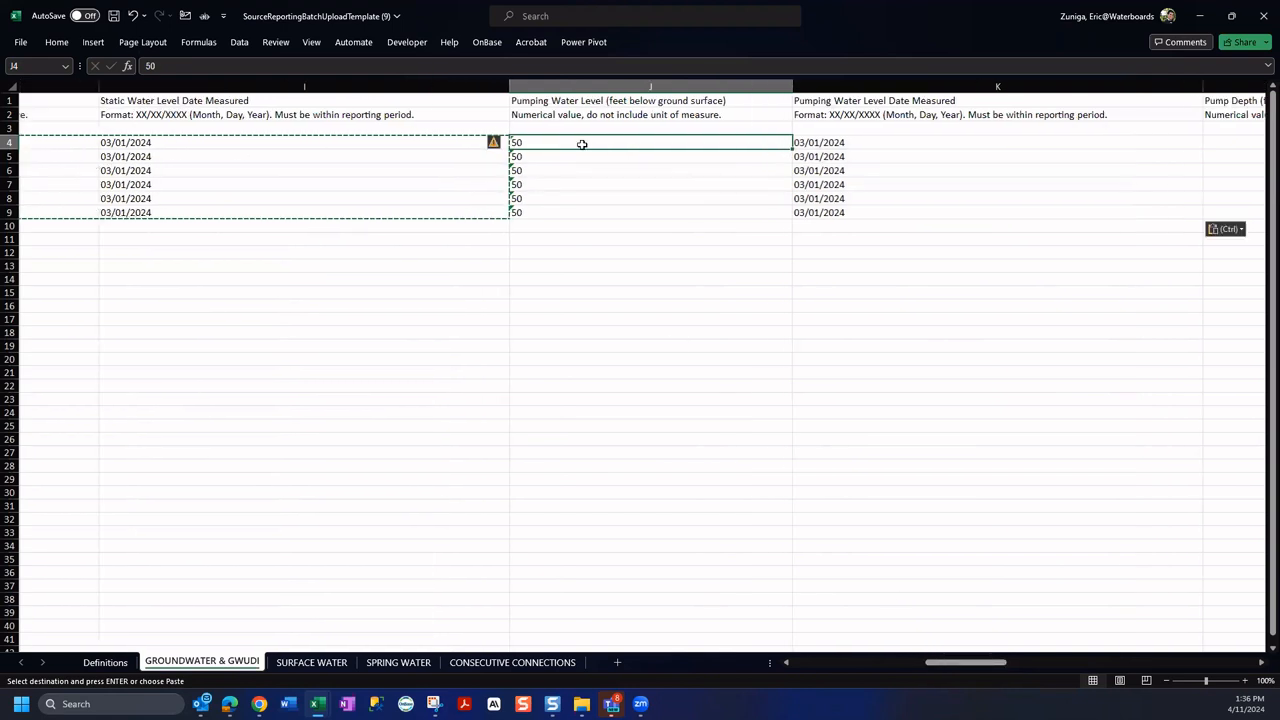
{"action": "type", "text": "25"}
{"action": "key", "text": "Return"}
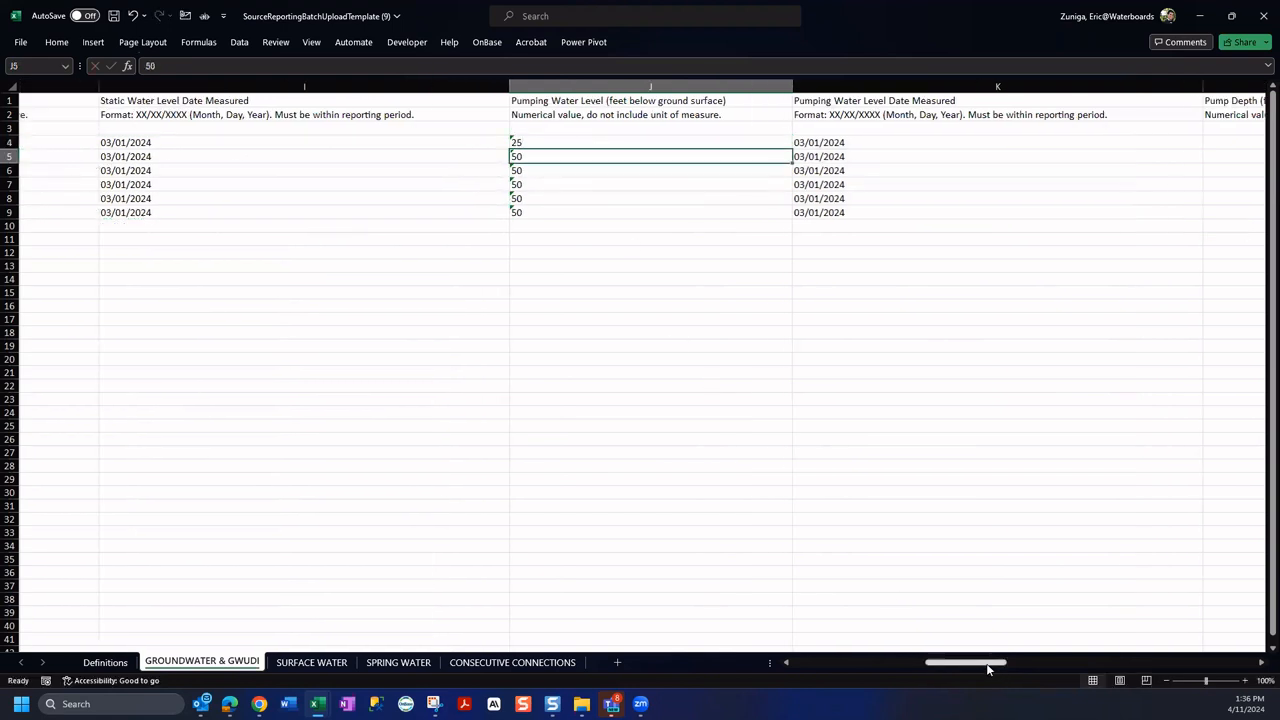
Compare row 4's static and pumping water levels, and set the pumping water level in J4 to 50.
{"action": "scroll", "coordinate": [981, 662], "scroll_direction": "left", "scroll_amount": 2}
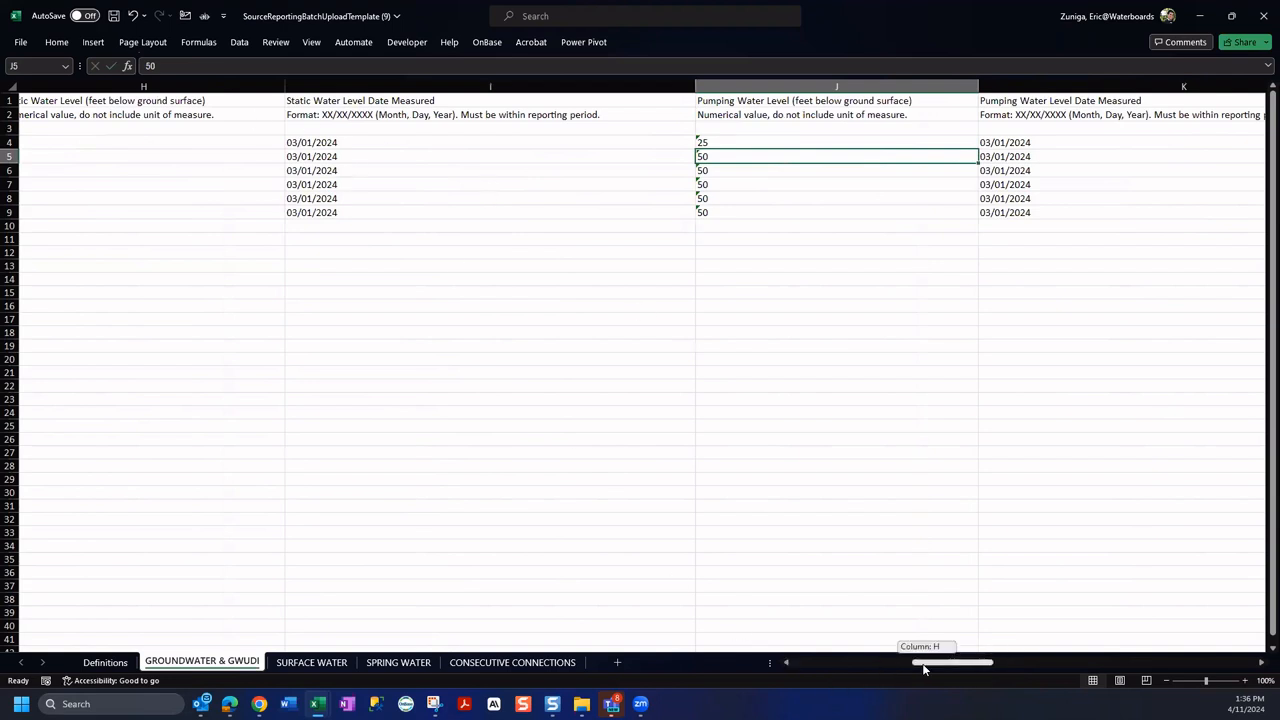
{"action": "scroll", "coordinate": [898, 662], "scroll_direction": "left", "scroll_amount": 2}
{"action": "left_click", "coordinate": [254, 150]}
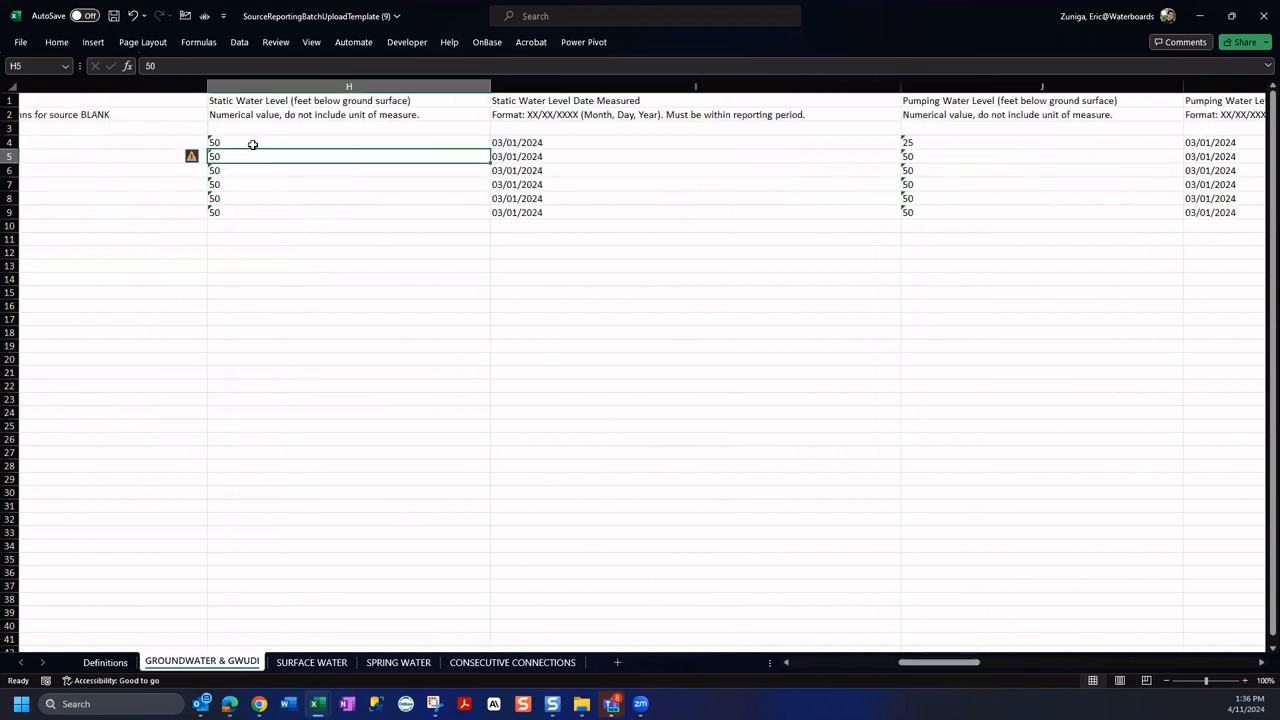
{"action": "left_click", "coordinate": [253, 144]}
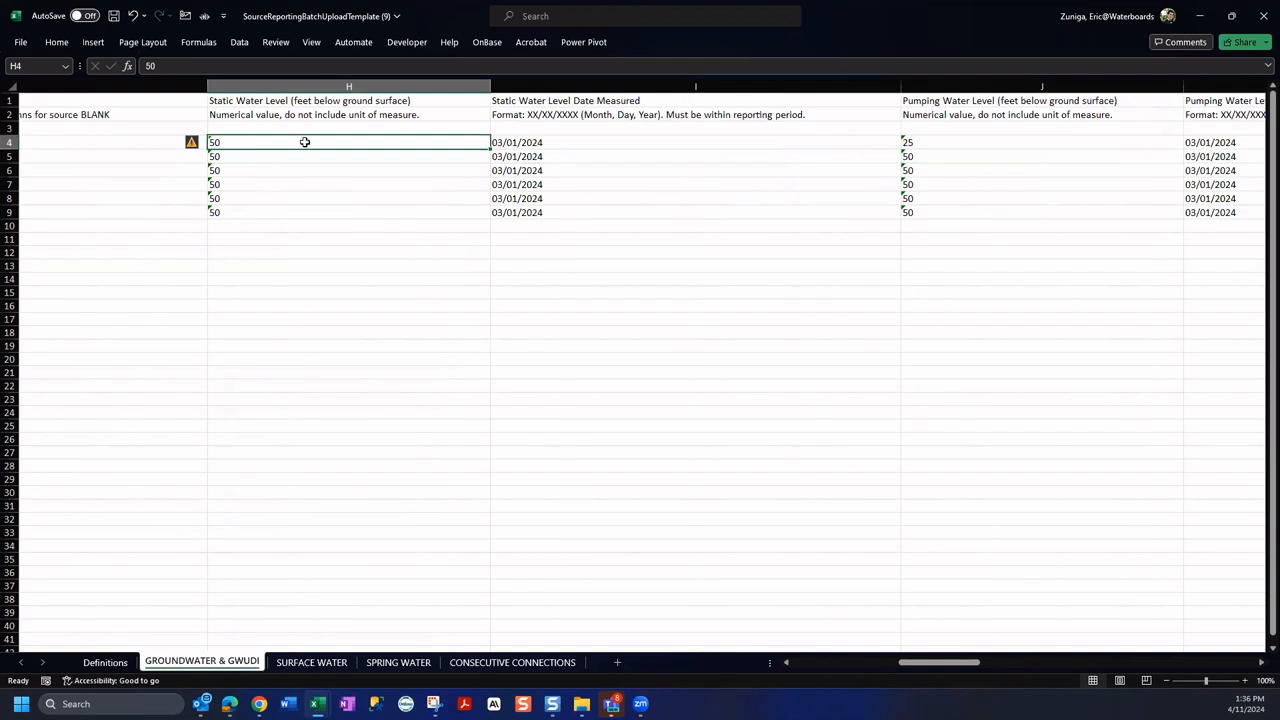
{"action": "left_click", "coordinate": [941, 144]}
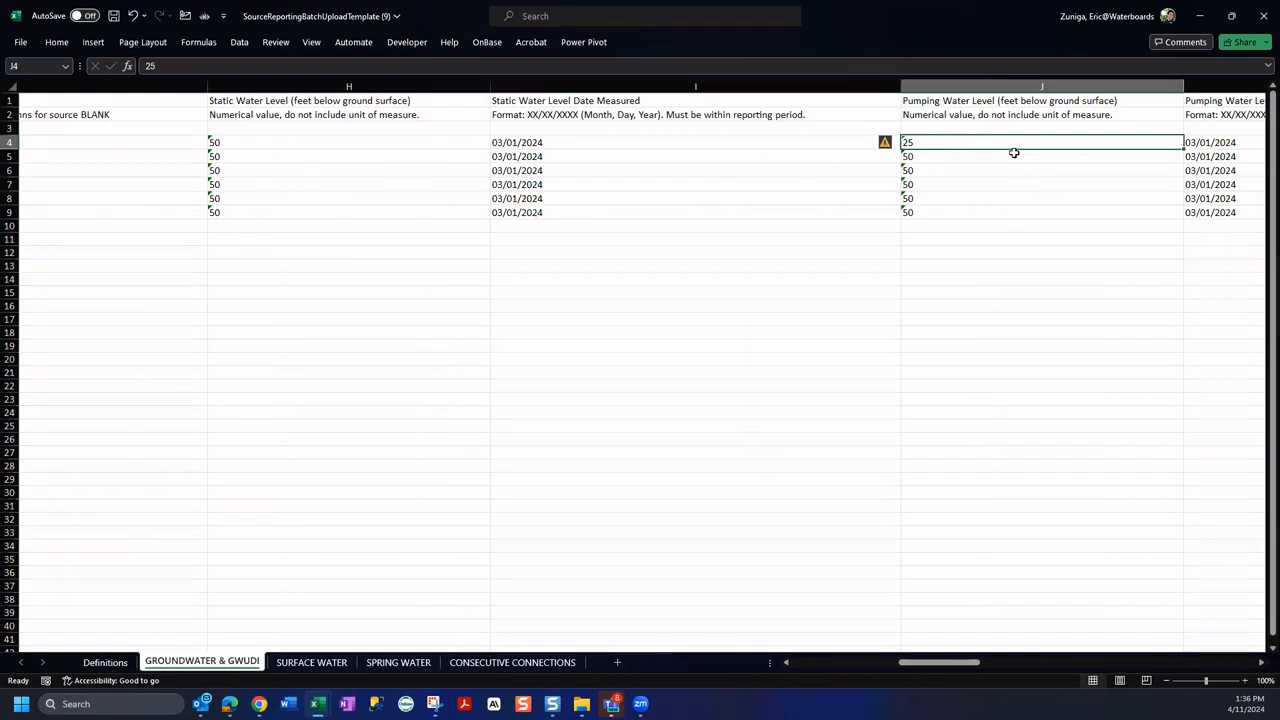
{"action": "type", "text": "50"}
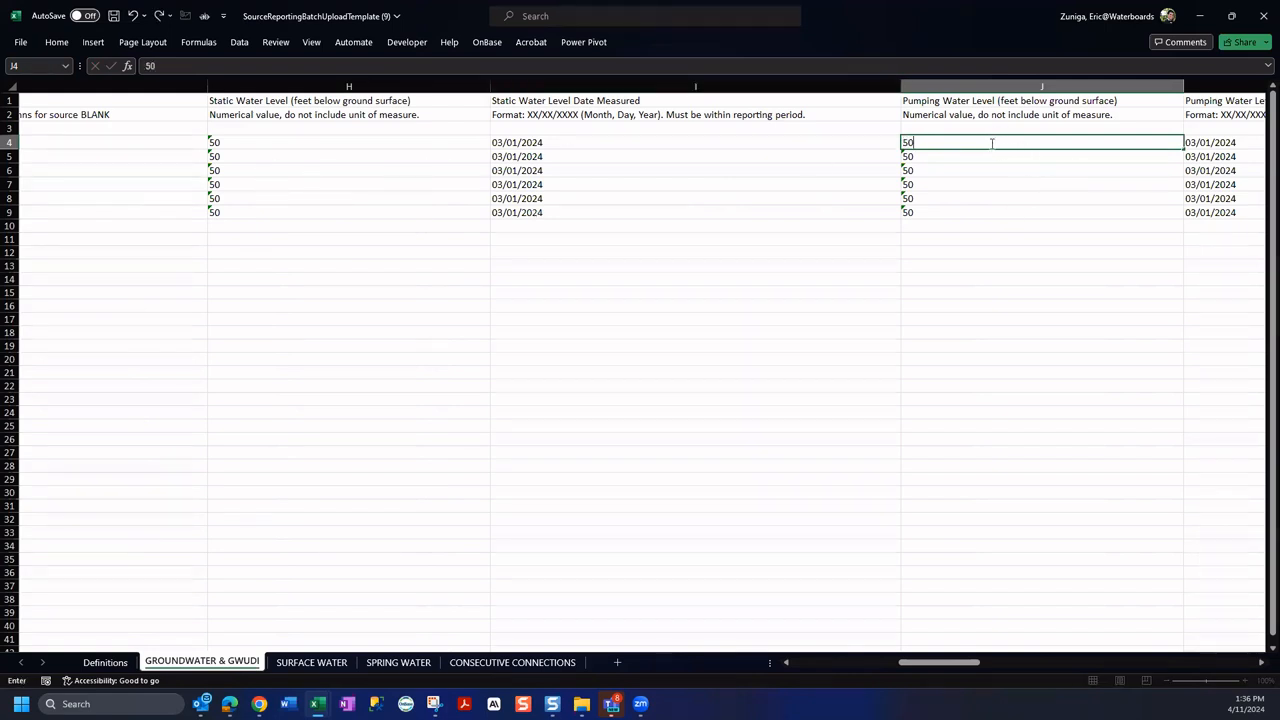
{"action": "left_click", "coordinate": [235, 141]}
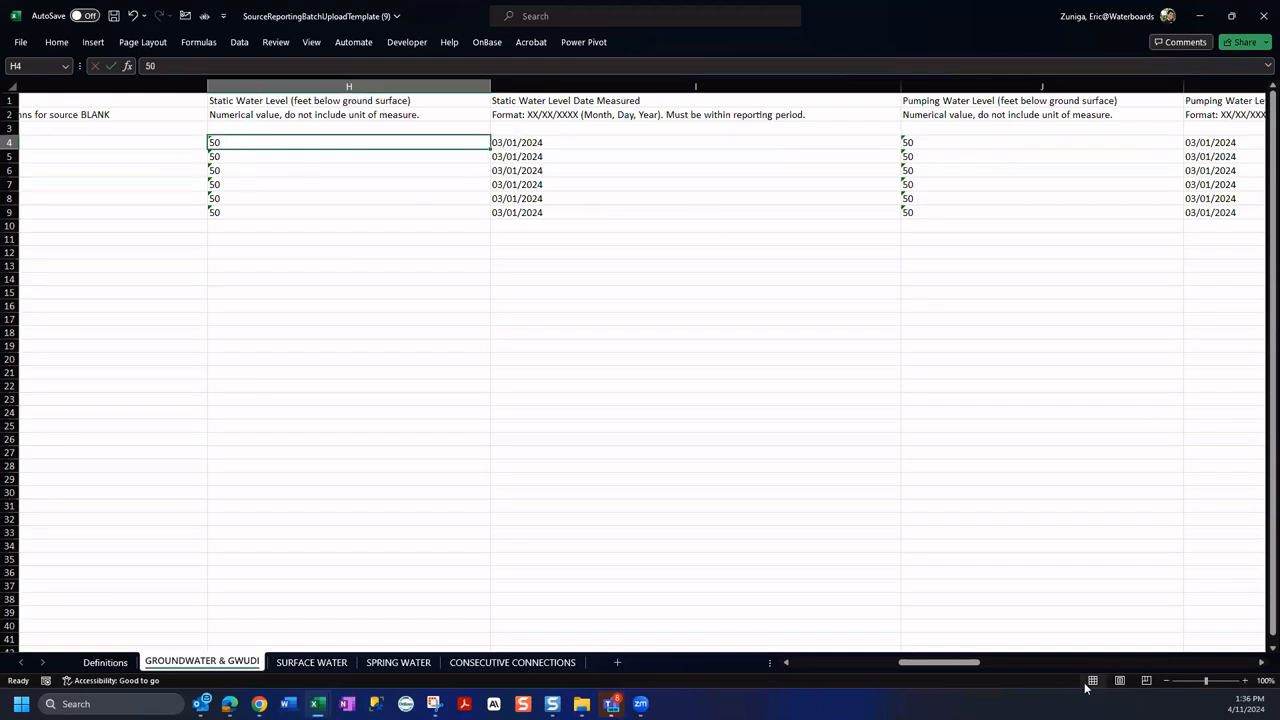
Check the pump depth and potable amount produced columns, L through P, against their entry instructions.
{"action": "left_click_drag", "start_coordinate": [938, 666], "coordinate": [1021, 665]}
{"action": "left_click", "coordinate": [506, 128]}
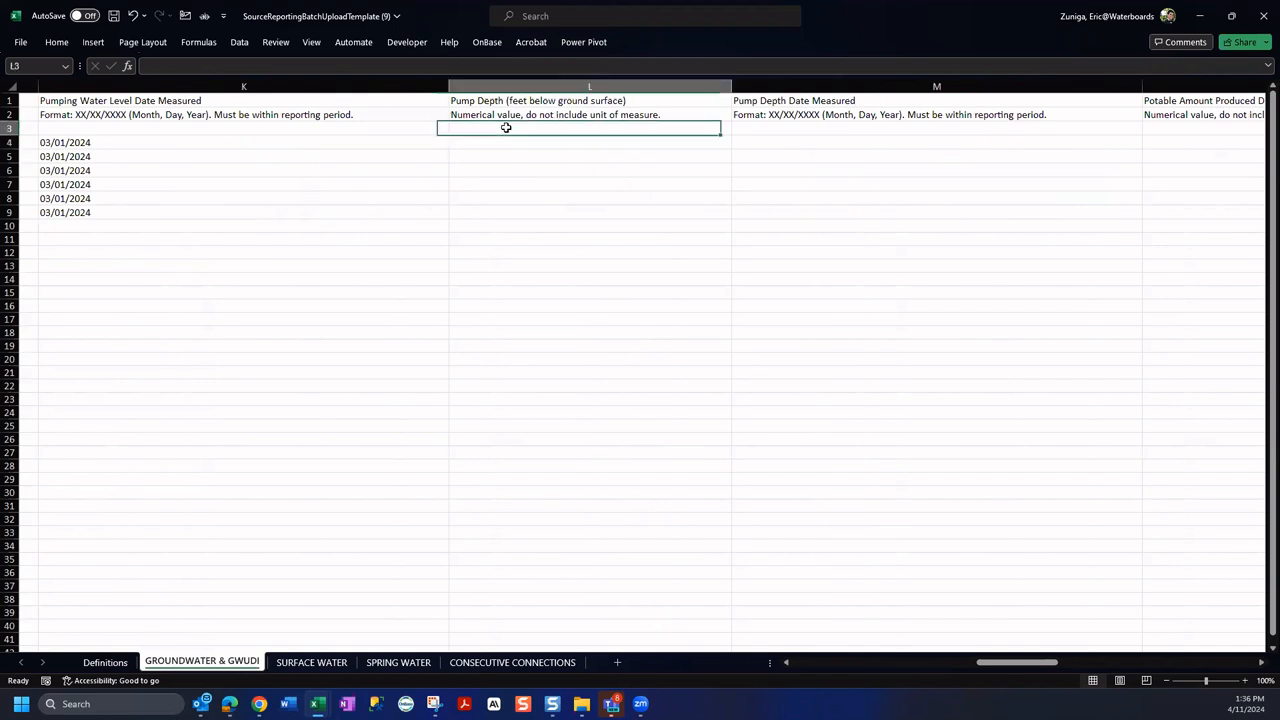
{"action": "left_click_drag", "start_coordinate": [679, 123], "coordinate": [751, 126]}
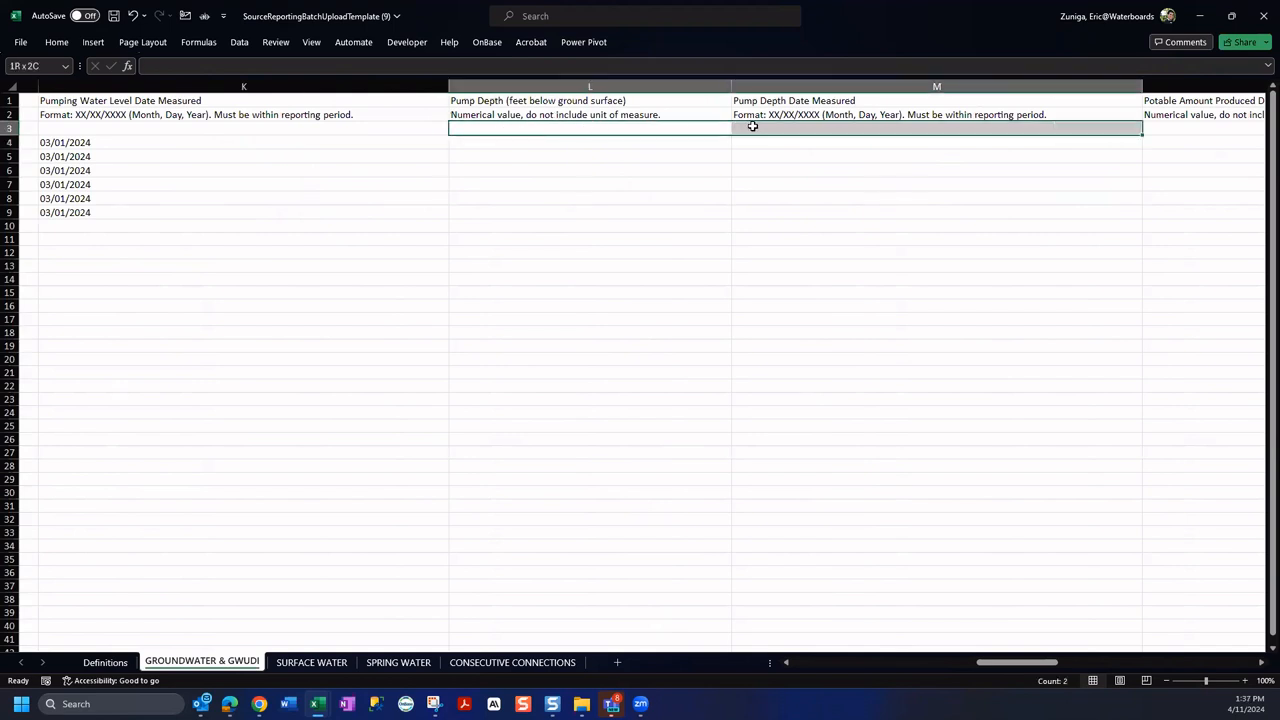
{"action": "left_click_drag", "start_coordinate": [655, 146], "coordinate": [824, 210]}
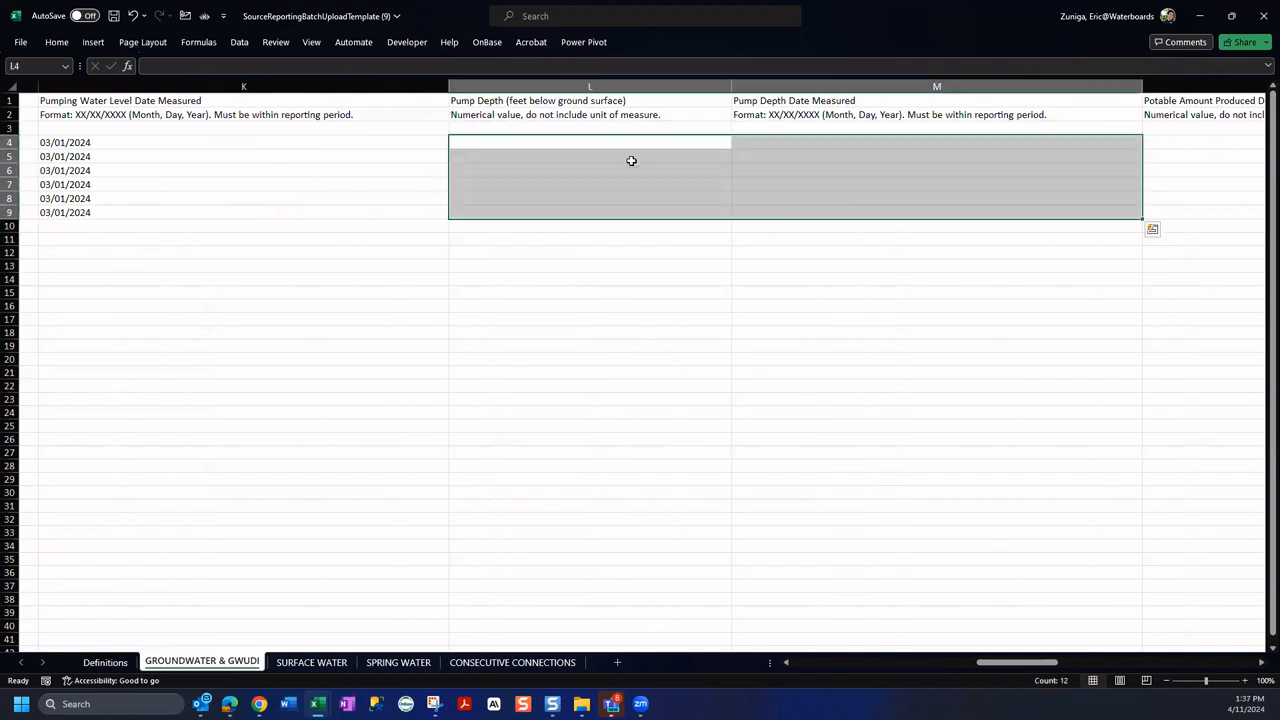
{"action": "left_click_drag", "start_coordinate": [1044, 665], "coordinate": [1106, 667]}
{"action": "left_click", "coordinate": [264, 130]}
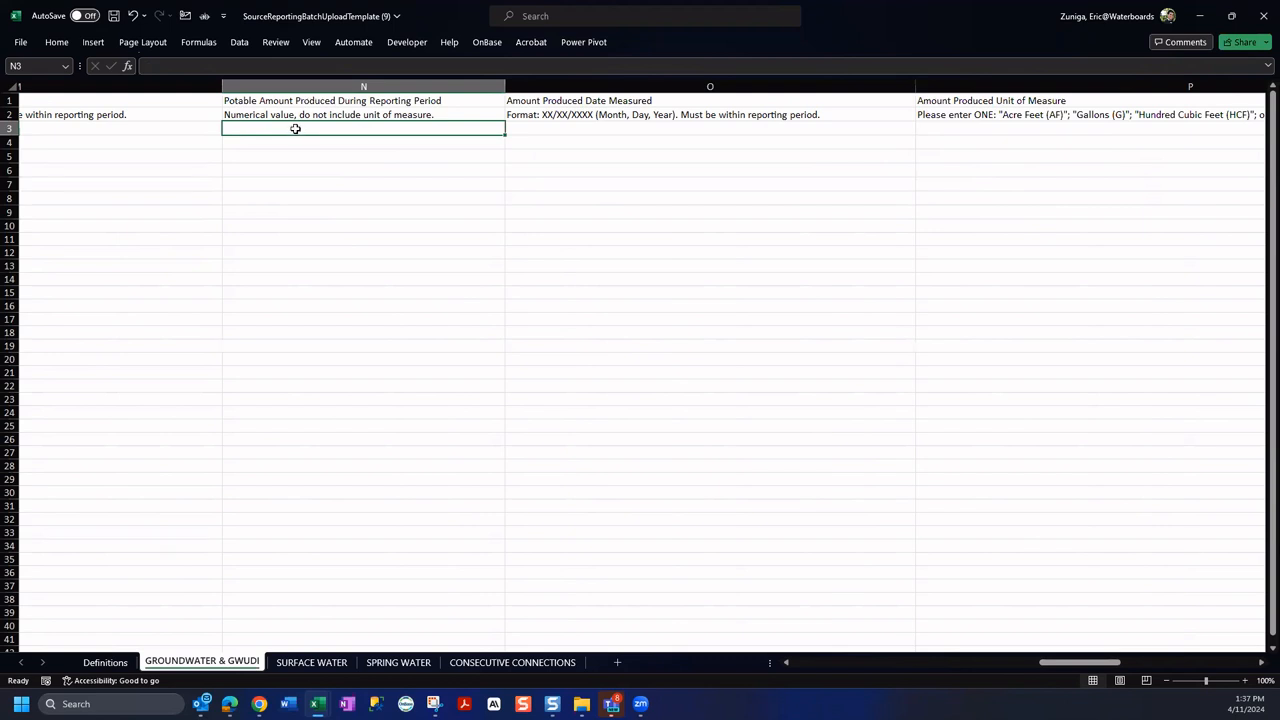
{"action": "left_click_drag", "start_coordinate": [426, 129], "coordinate": [956, 128]}
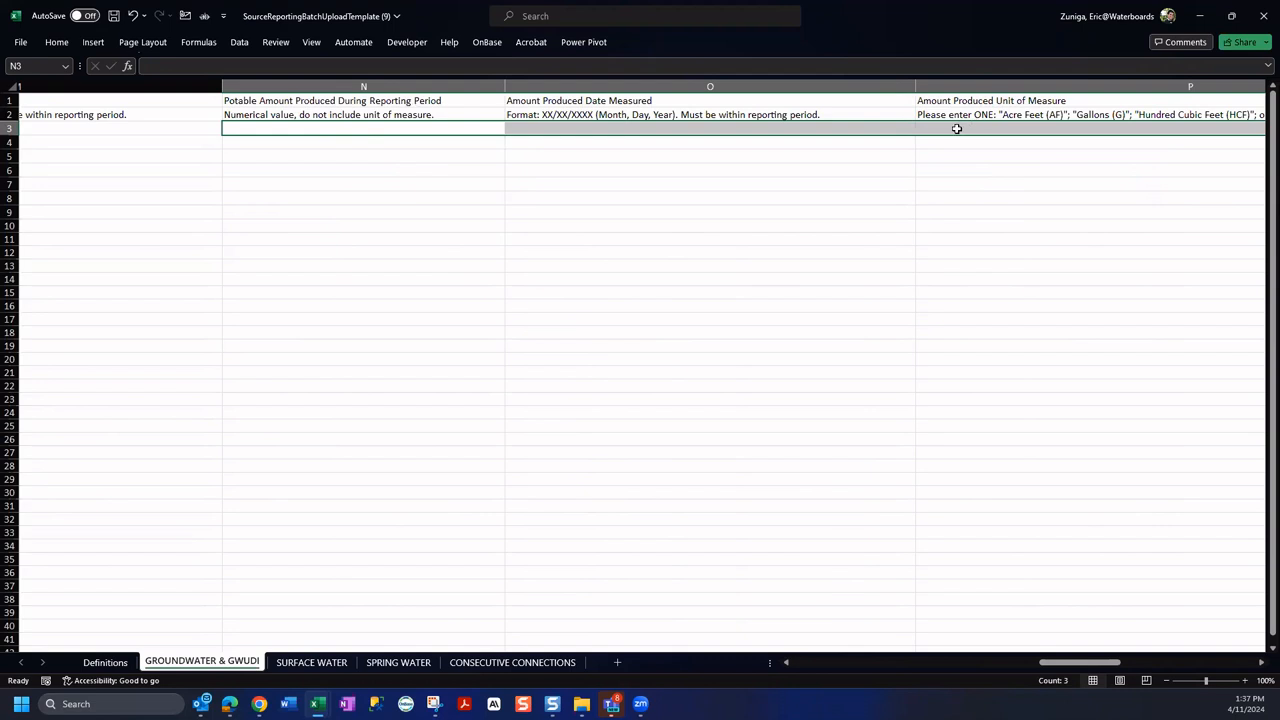
Enter 50 as the potable amount produced in N4 and copy it to the remaining utilized sources in N5:N9.
{"action": "left_click", "coordinate": [302, 140]}
{"action": "type", "text": "50"}
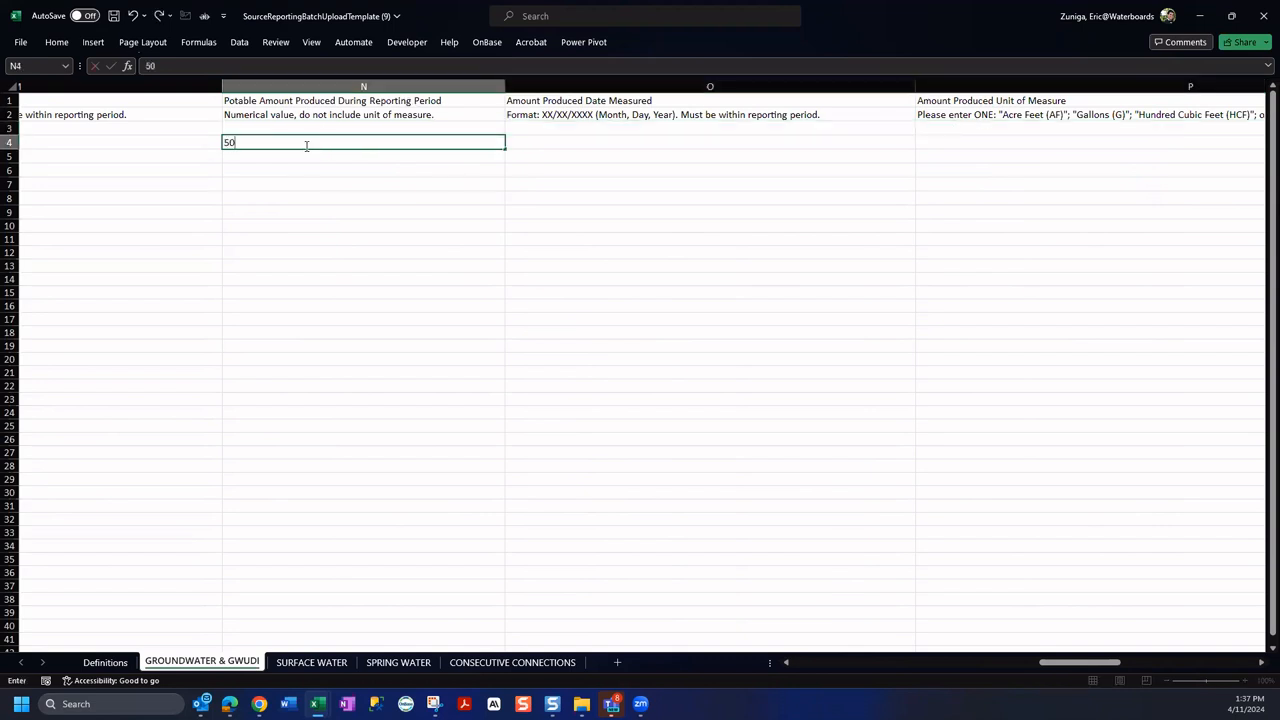
{"action": "key", "text": "Return"}
{"action": "left_click", "coordinate": [361, 141]}
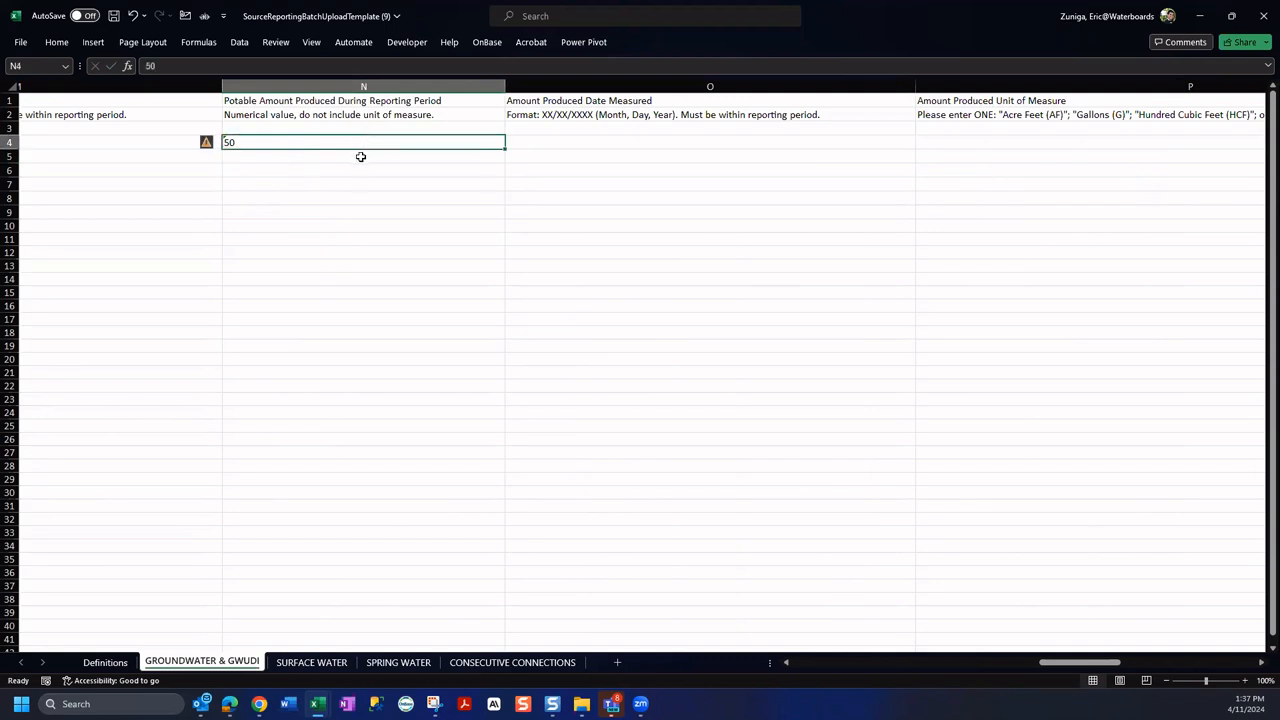
{"action": "key", "text": "ctrl+c"}
{"action": "left_click_drag", "start_coordinate": [312, 158], "coordinate": [401, 223]}
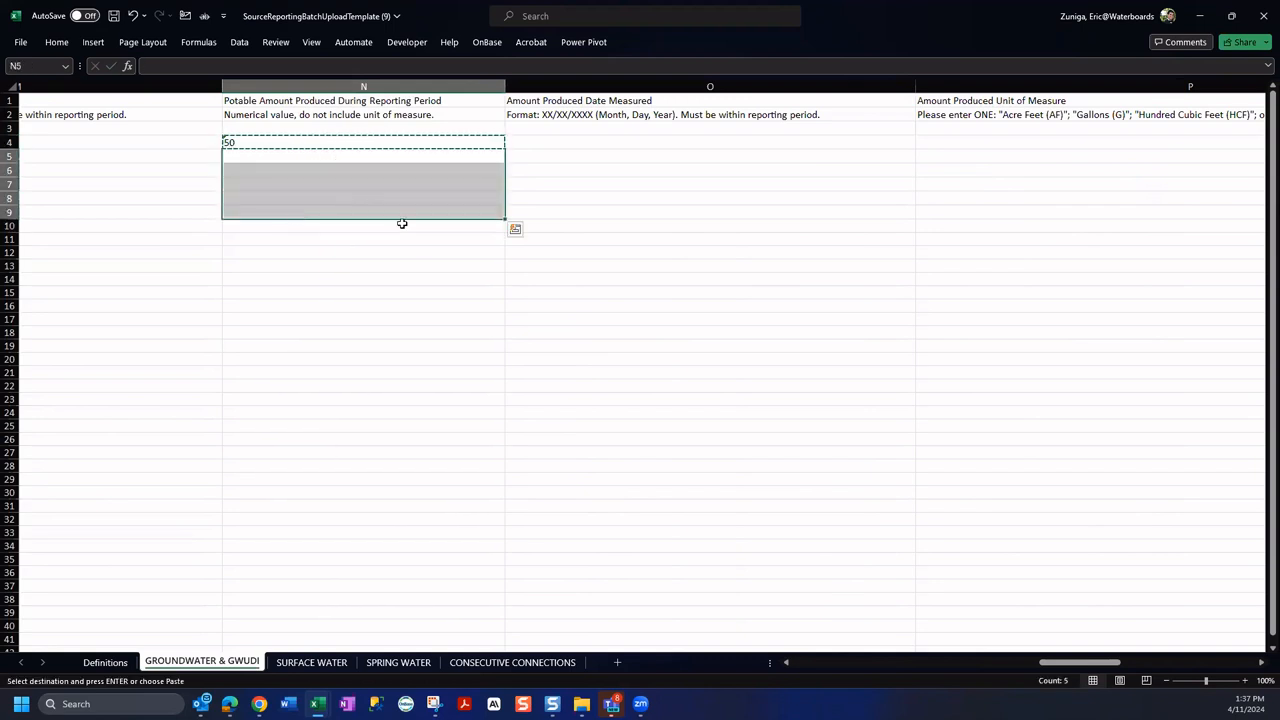
{"action": "key", "text": "ctrl+v"}
Paste the copied value 50 into M4:M9 and O4.
{"action": "left_click", "coordinate": [571, 140]}
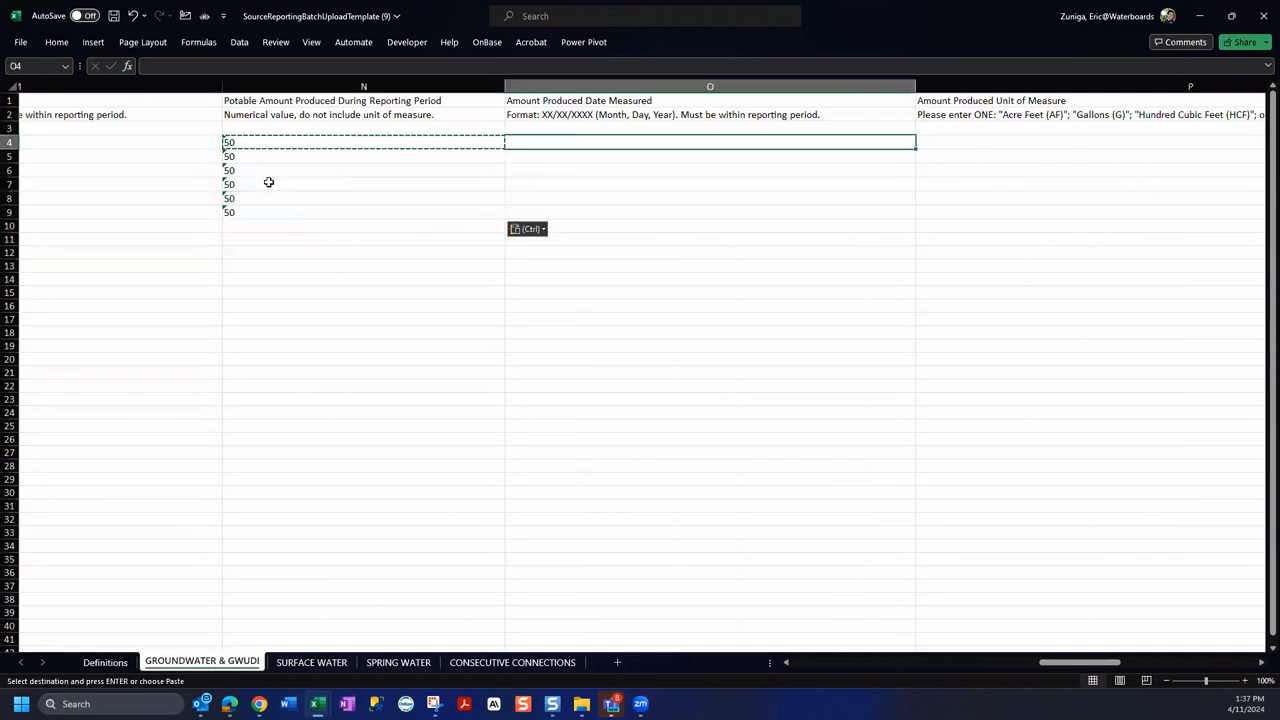
{"action": "left_click_drag", "start_coordinate": [162, 144], "coordinate": [200, 211]}
{"action": "key", "text": "ctrl+v"}
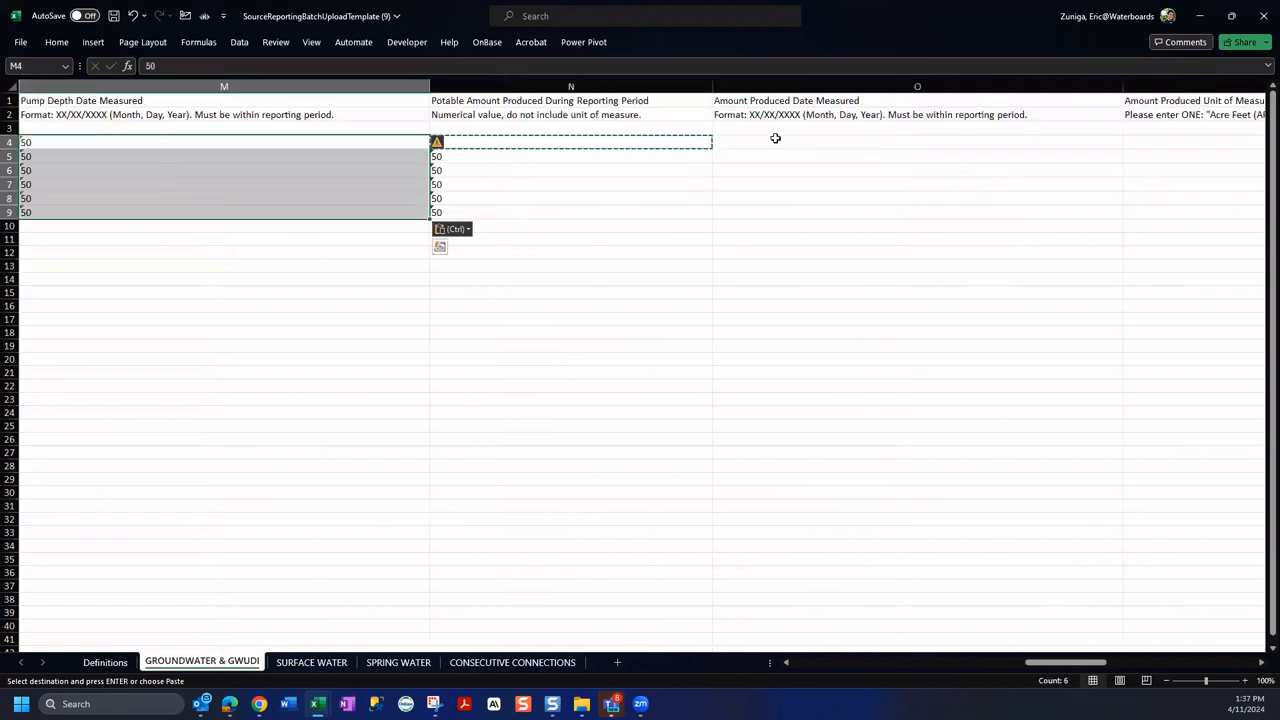
{"action": "left_click", "coordinate": [766, 143]}
{"action": "key", "text": "ctrl+v"}
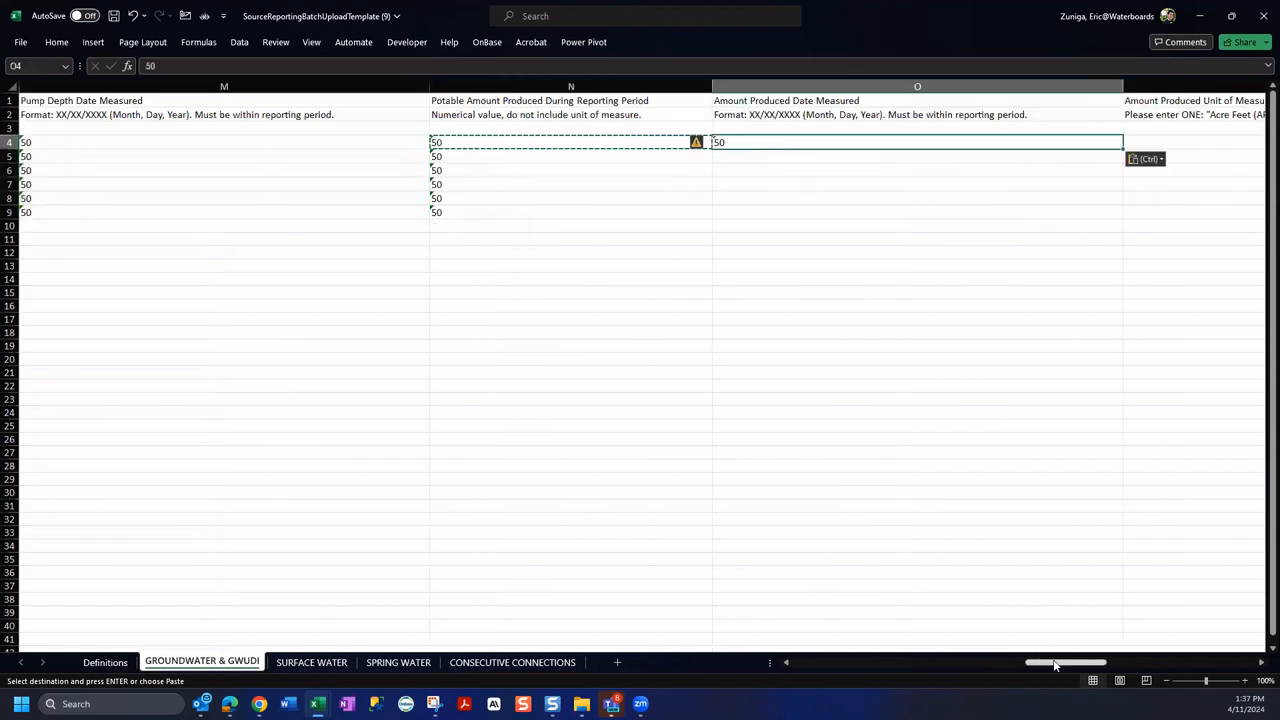
Copy the 50 values from M4:M9 to the pump depth cells L4:L9.
{"action": "mouse_move", "coordinate": [1057, 665]}
{"action": "left_mouse_down"}
{"action": "mouse_move", "coordinate": [1088, 664]}
{"action": "mouse_move", "coordinate": [1066, 664]}
{"action": "left_mouse_up"}
{"action": "left_click", "coordinate": [200, 210]}
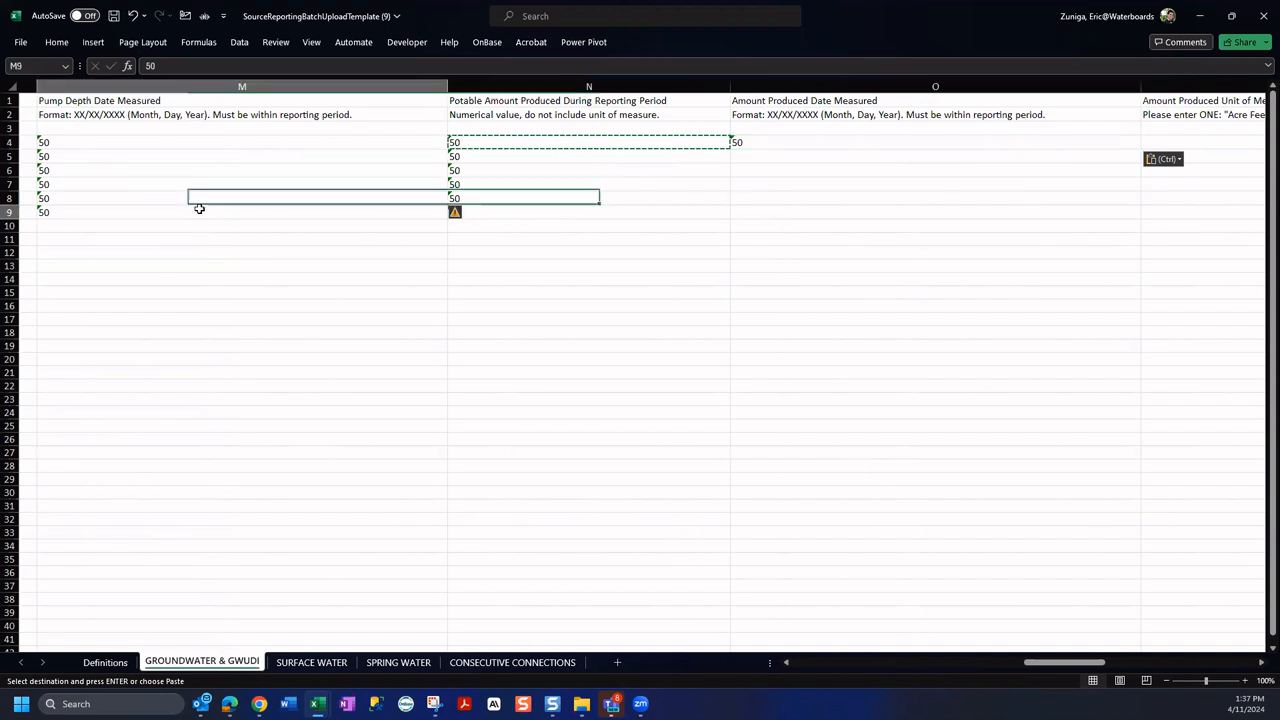
{"action": "key", "text": "Left"}
{"action": "key", "text": "Left"}
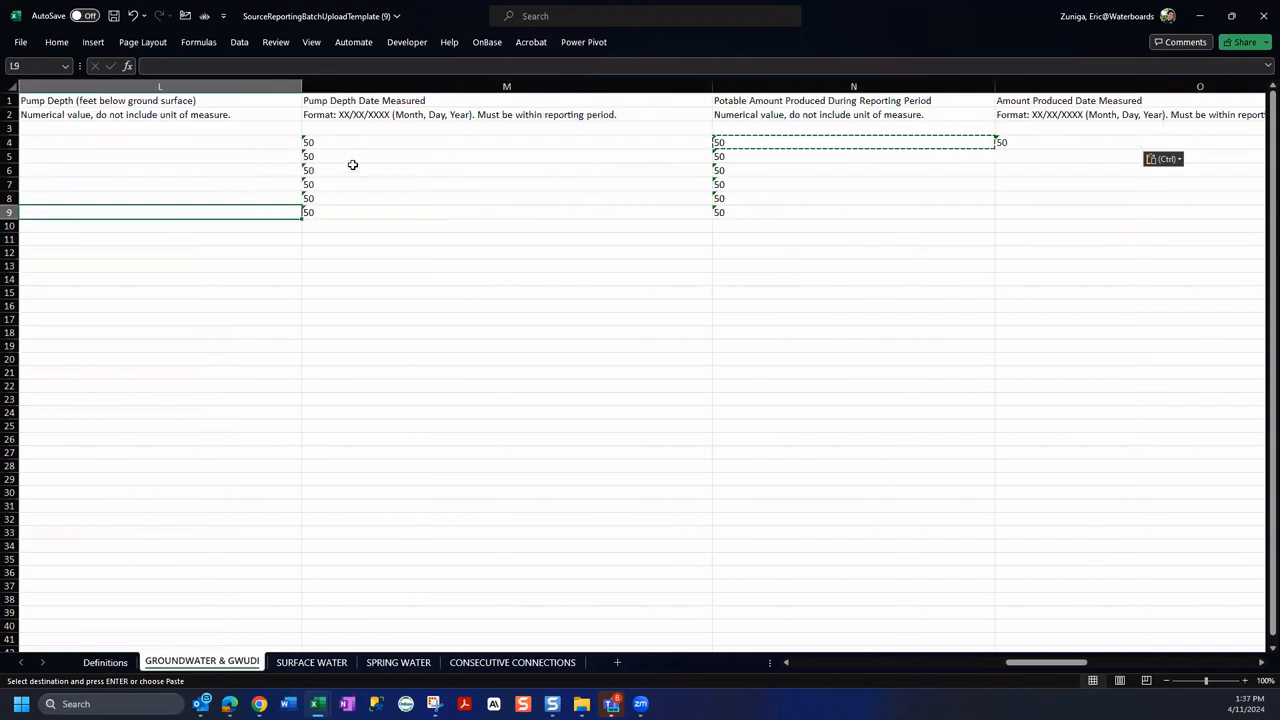
{"action": "left_click_drag", "start_coordinate": [771, 143], "coordinate": [760, 212]}
{"action": "key", "text": "ctrl+v"}
{"action": "key", "text": "ctrl+c"}
{"action": "left_click", "coordinate": [506, 143]}
{"action": "key", "text": "ctrl+v"}
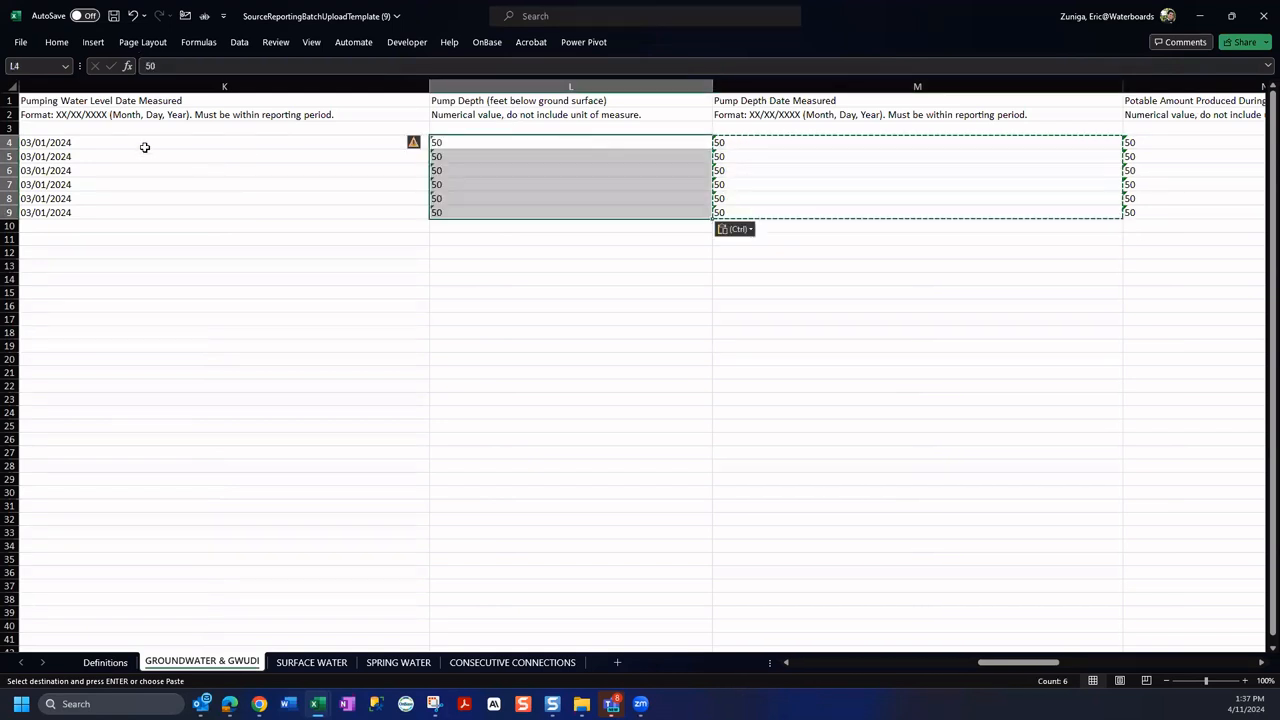
Copy the measured dates from K4:K9 to the pump depth dates M4:M9 and the amount produced dates O4:O9.
{"action": "left_click_drag", "start_coordinate": [143, 146], "coordinate": [152, 212]}
{"action": "key", "text": "ctrl+c"}
{"action": "left_click", "coordinate": [737, 143]}
{"action": "key", "text": "ctrl+v"}
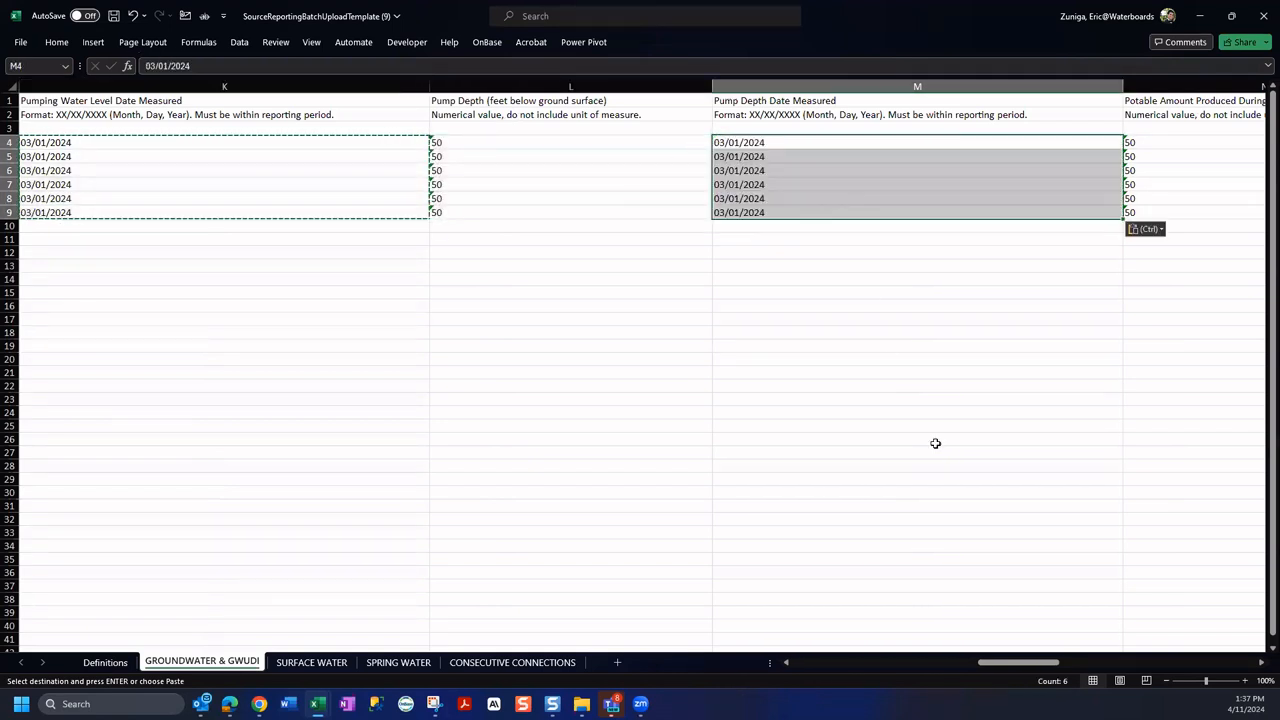
{"action": "left_click_drag", "start_coordinate": [979, 669], "coordinate": [1050, 667]}
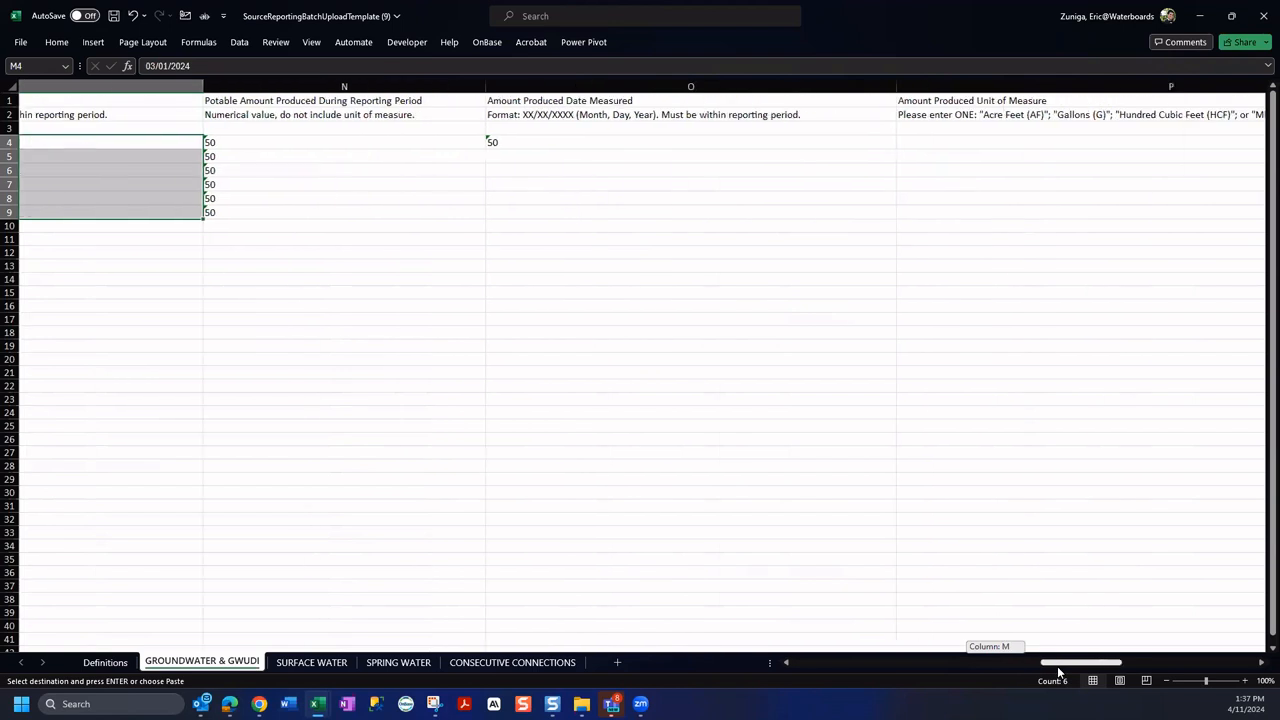
{"action": "left_click", "coordinate": [563, 141]}
{"action": "key", "text": "ctrl+v"}
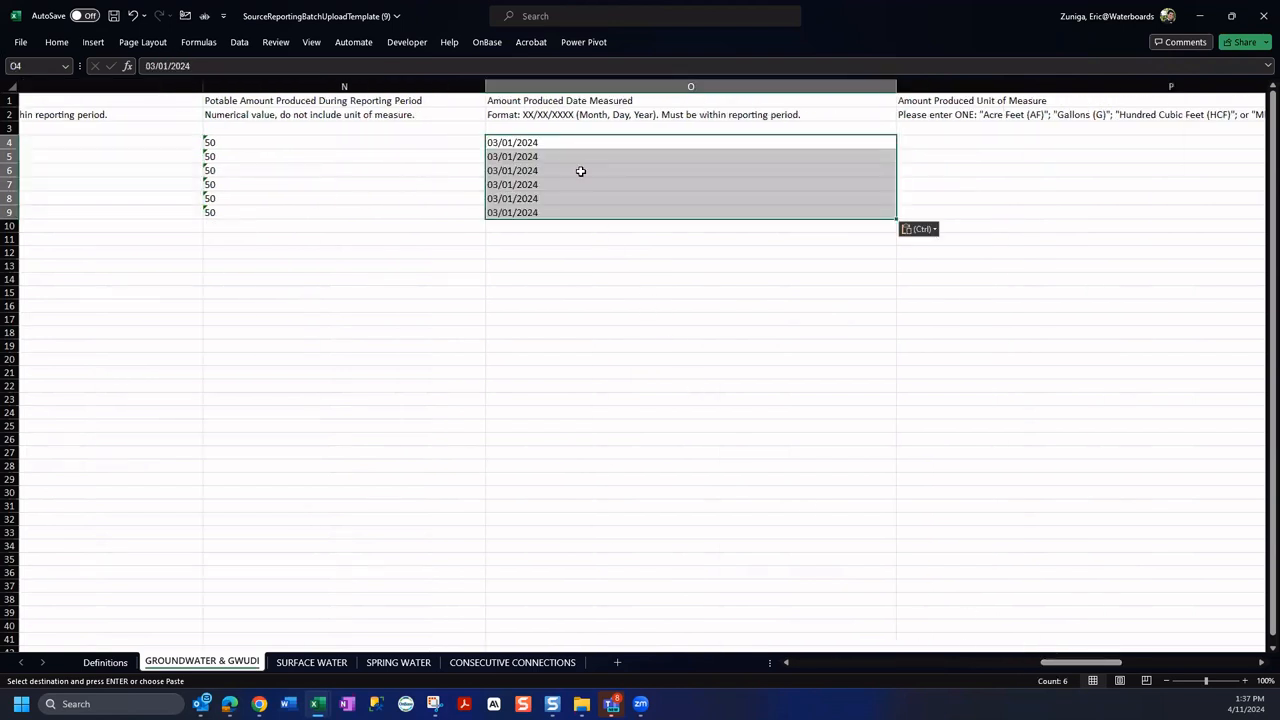
Review the potable amounts produced and their measured dates in N4:O9.
{"action": "left_click", "coordinate": [239, 146]}
{"action": "left_click_drag", "start_coordinate": [239, 149], "coordinate": [569, 206]}
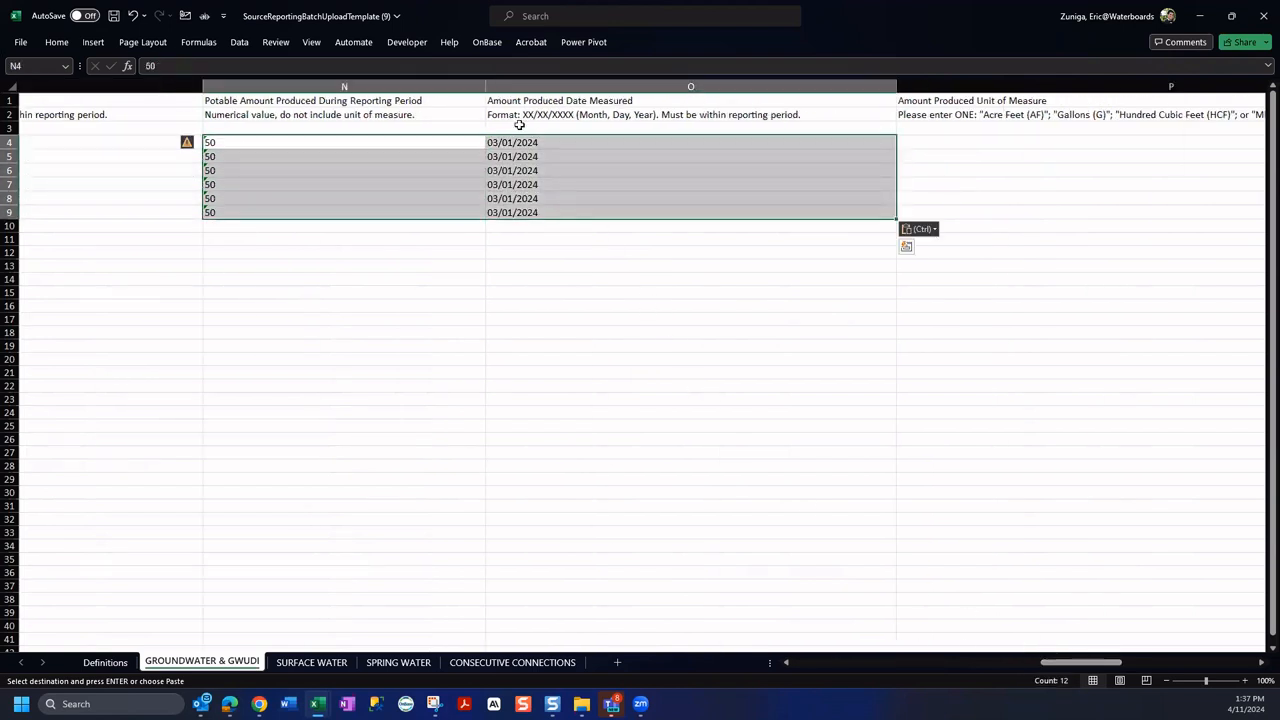
{"action": "left_click_drag", "start_coordinate": [247, 141], "coordinate": [280, 217]}
{"action": "key", "text": "ctrl+v"}
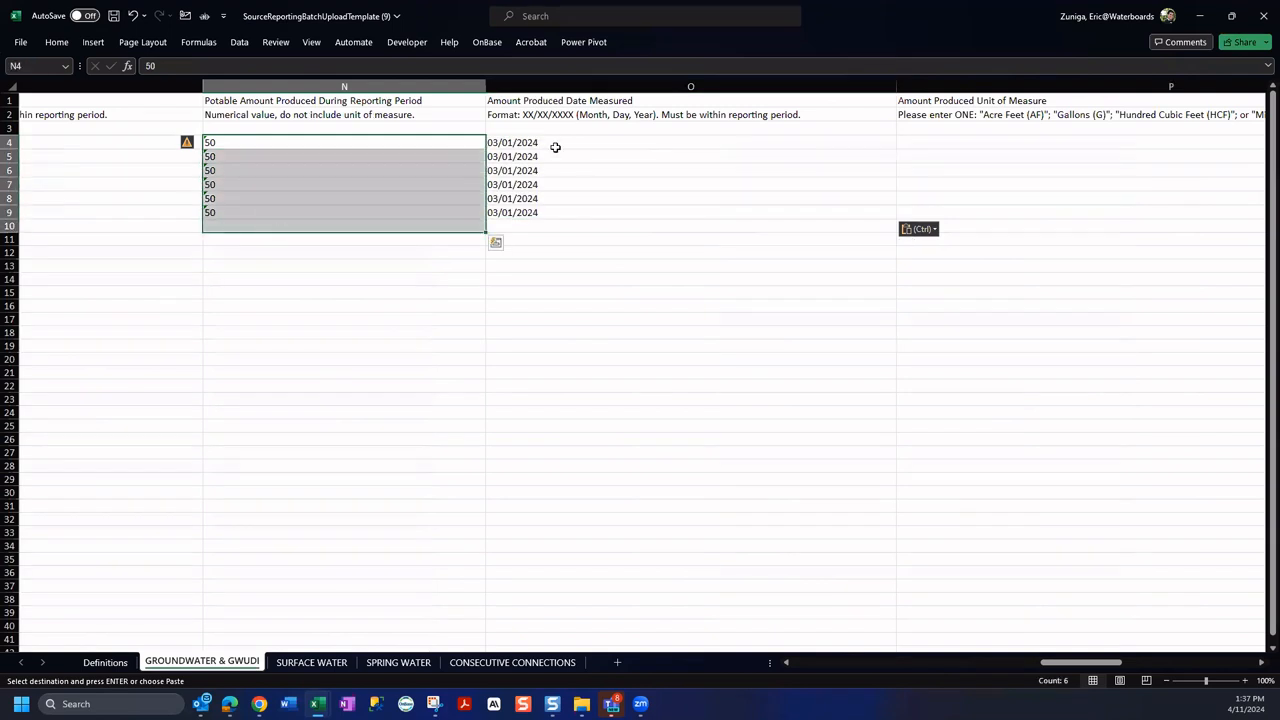
{"action": "left_click_drag", "start_coordinate": [555, 156], "coordinate": [563, 209]}
{"action": "key", "text": "ctrl+v"}
{"action": "left_click_drag", "start_coordinate": [529, 141], "coordinate": [529, 214]}
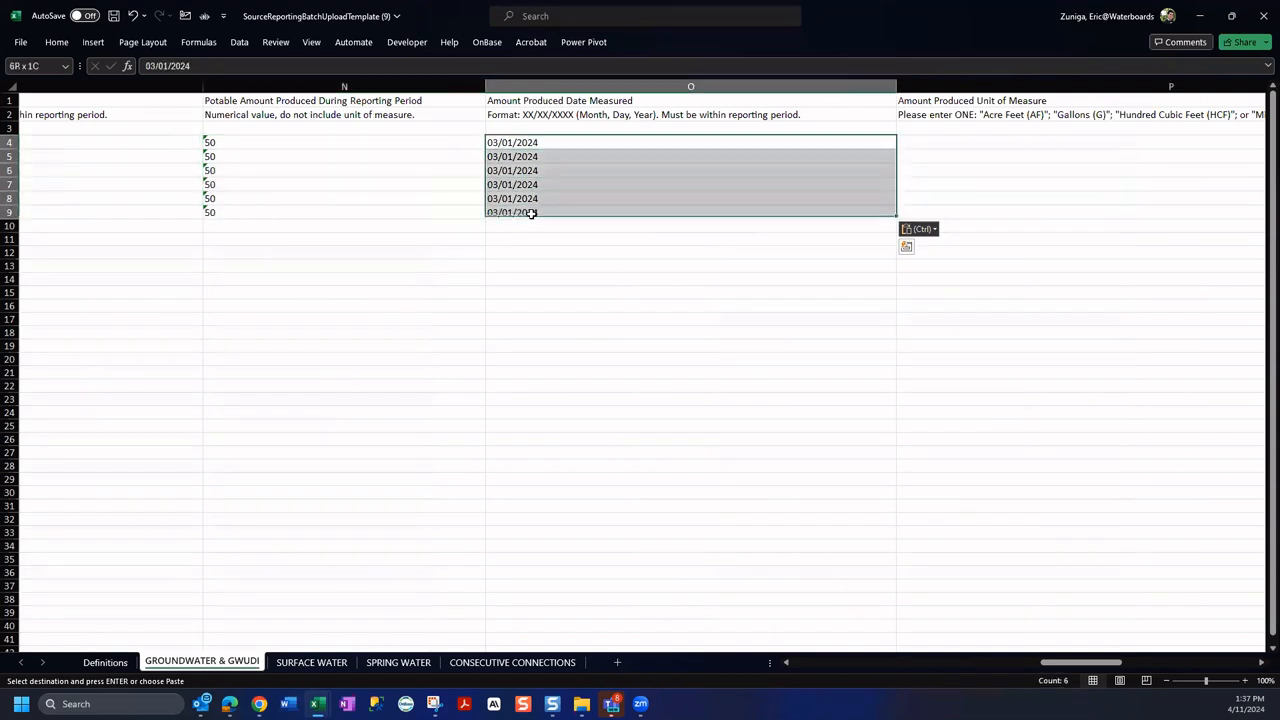
Paste the copied date 03/01/2024 into the amount produced date cells O4:O9.
{"action": "key", "text": "ctrl+v"}
{"action": "left_click_drag", "start_coordinate": [359, 129], "coordinate": [598, 140]}
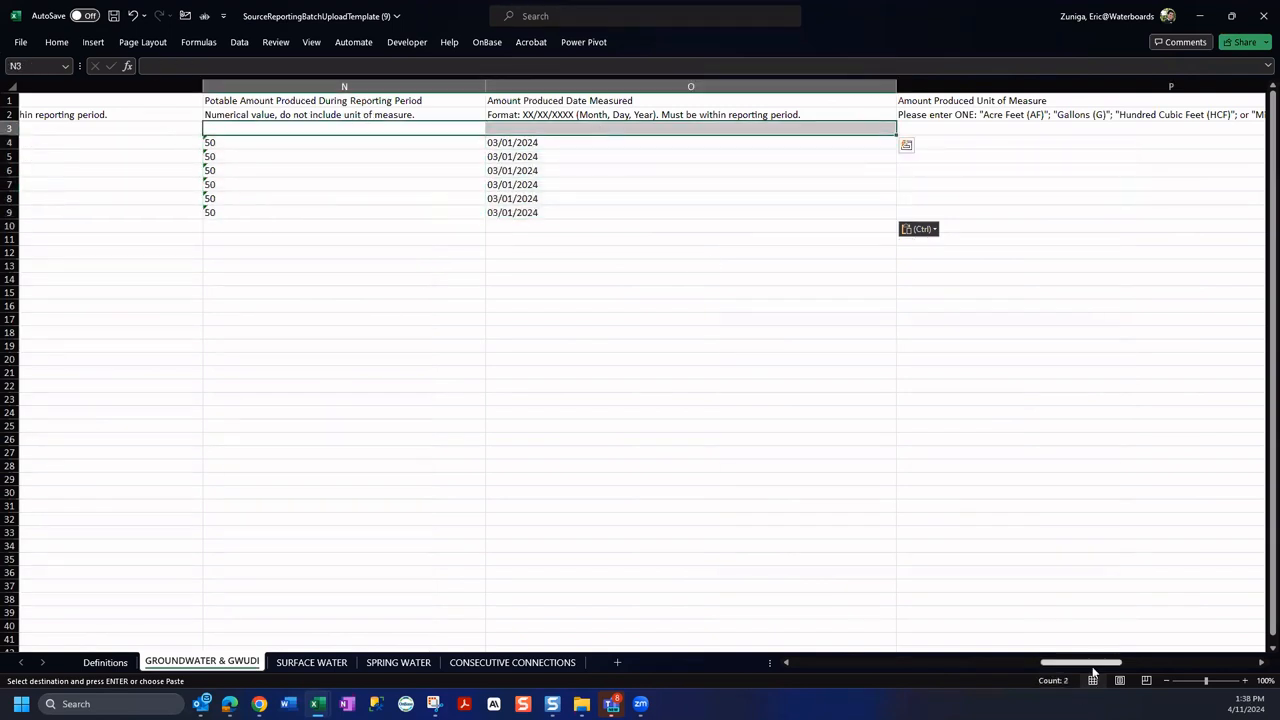
Copy the unit text "Gallons (G)" from the instructions in P2 into the amount produced unit cell P4.
{"action": "left_click_drag", "start_coordinate": [1088, 667], "coordinate": [1119, 668]}
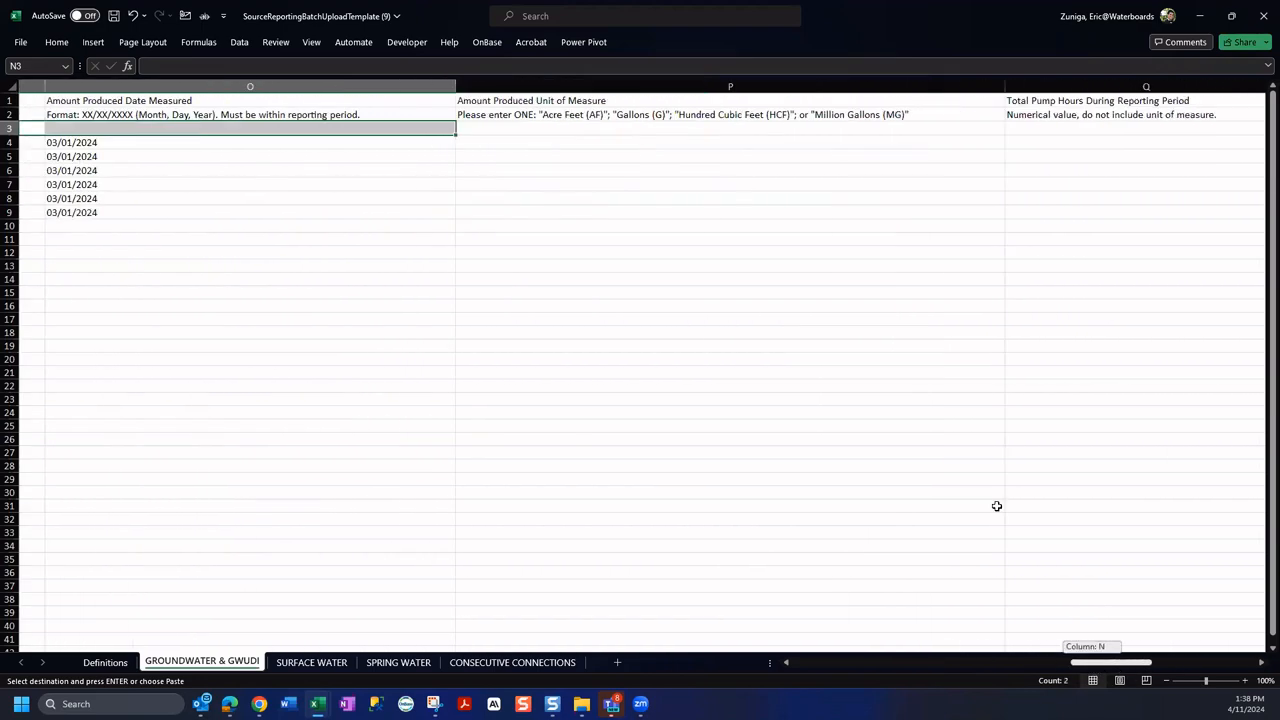
{"action": "left_click", "coordinate": [585, 129]}
{"action": "left_click", "coordinate": [575, 147]}
{"action": "left_click", "coordinate": [523, 131]}
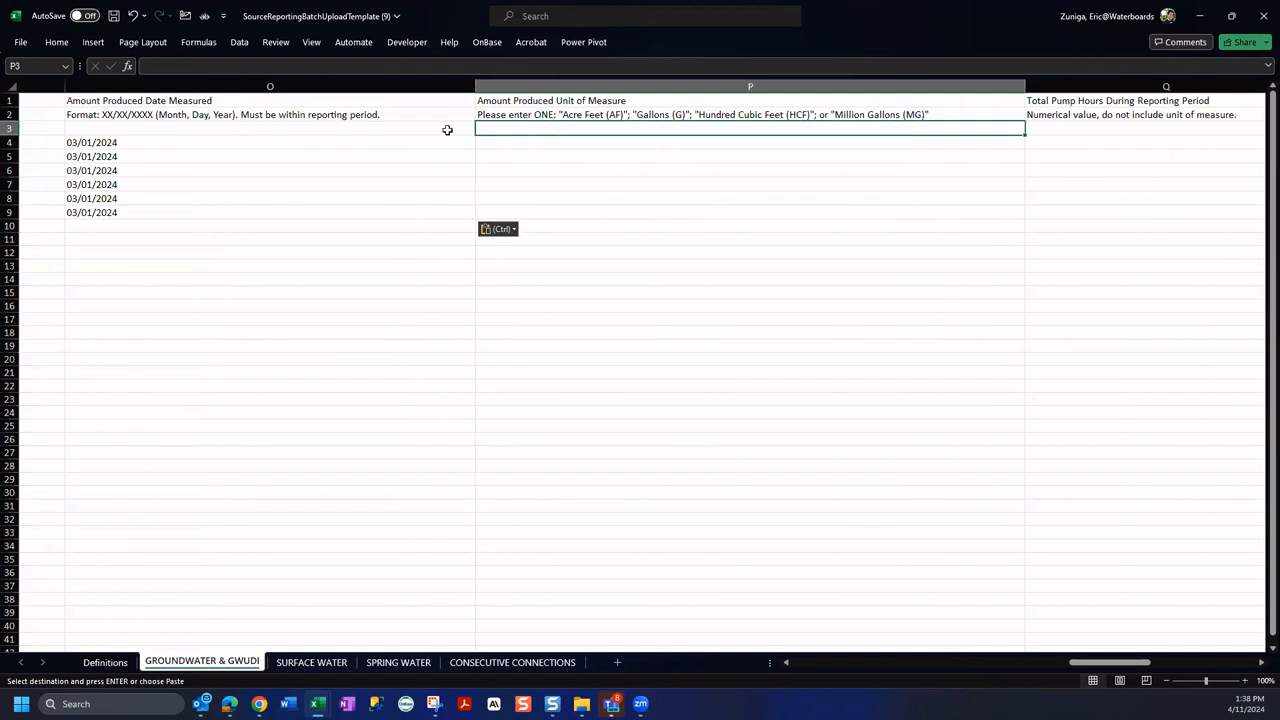
{"action": "left_click_drag", "start_coordinate": [448, 129], "coordinate": [540, 126]}
{"action": "left_click", "coordinate": [540, 126]}
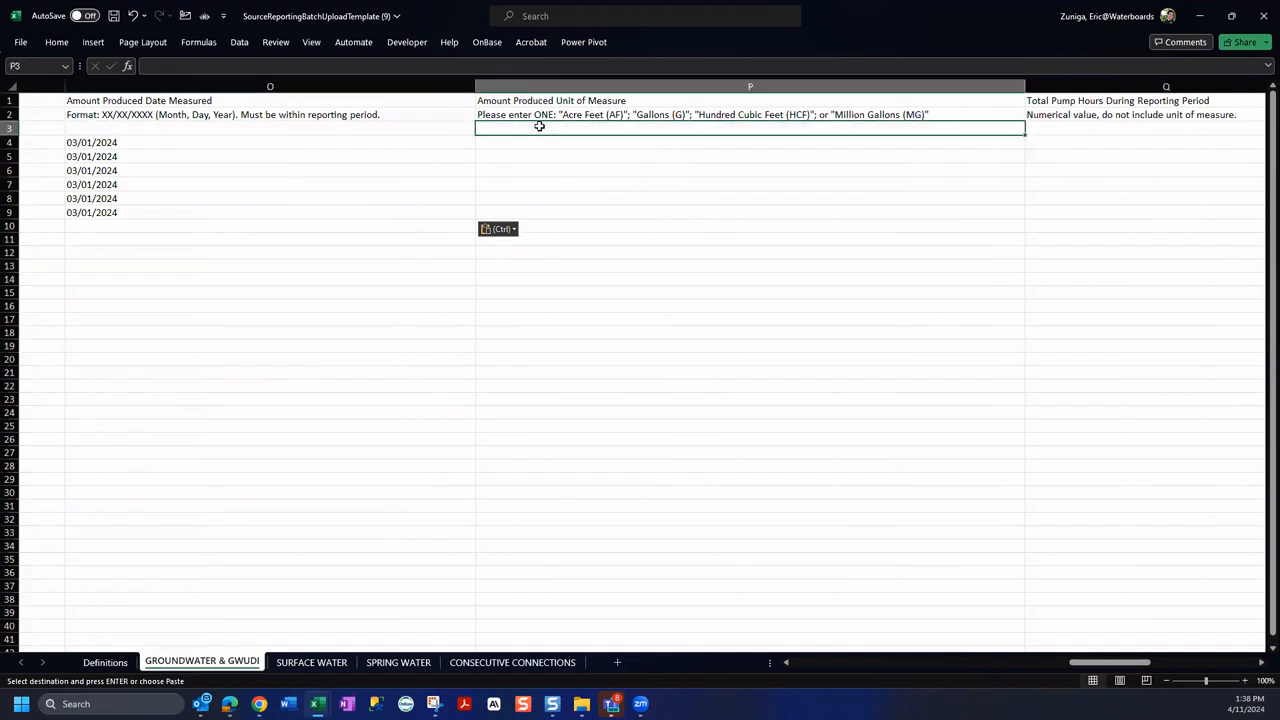
{"action": "double_click", "coordinate": [640, 114]}
{"action": "left_click_drag", "start_coordinate": [638, 114], "coordinate": [688, 114]}
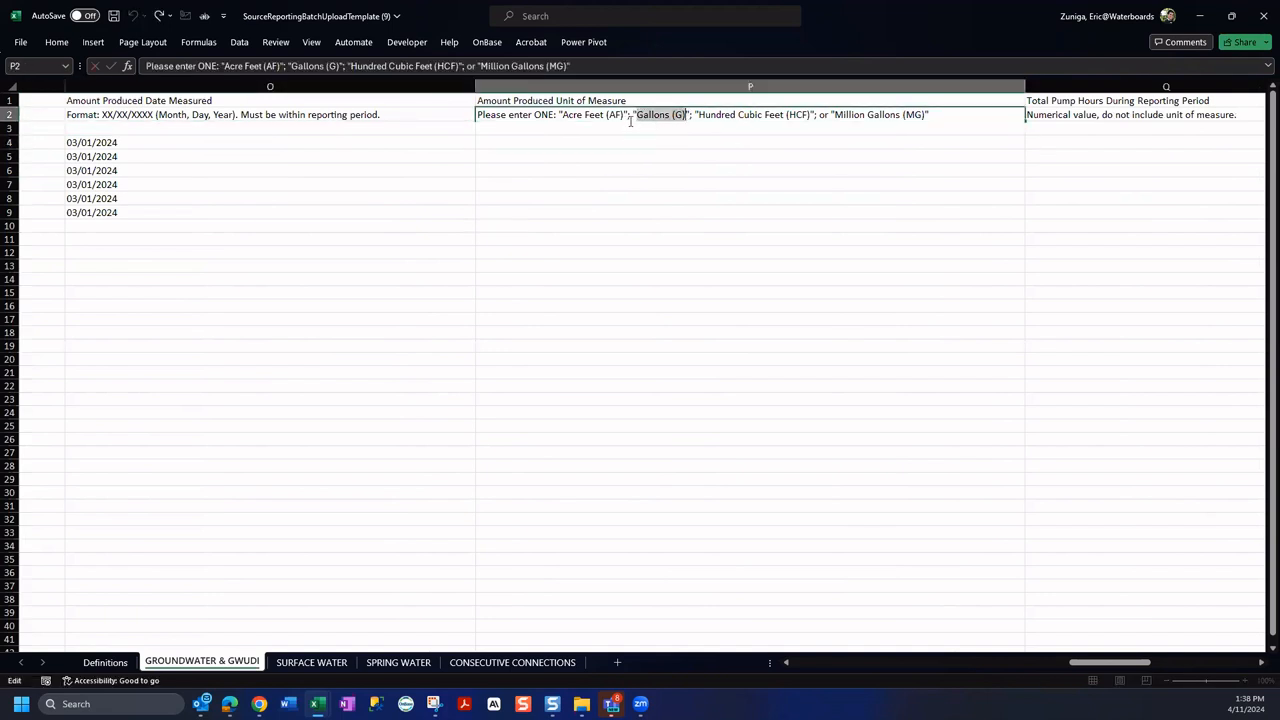
{"action": "key", "text": "Escape"}
{"action": "mouse_move", "coordinate": [572, 141]}
{"action": "left_mouse_down"}
{"action": "mouse_move", "coordinate": [569, 197]}
{"action": "mouse_move", "coordinate": [565, 148]}
{"action": "left_mouse_up"}
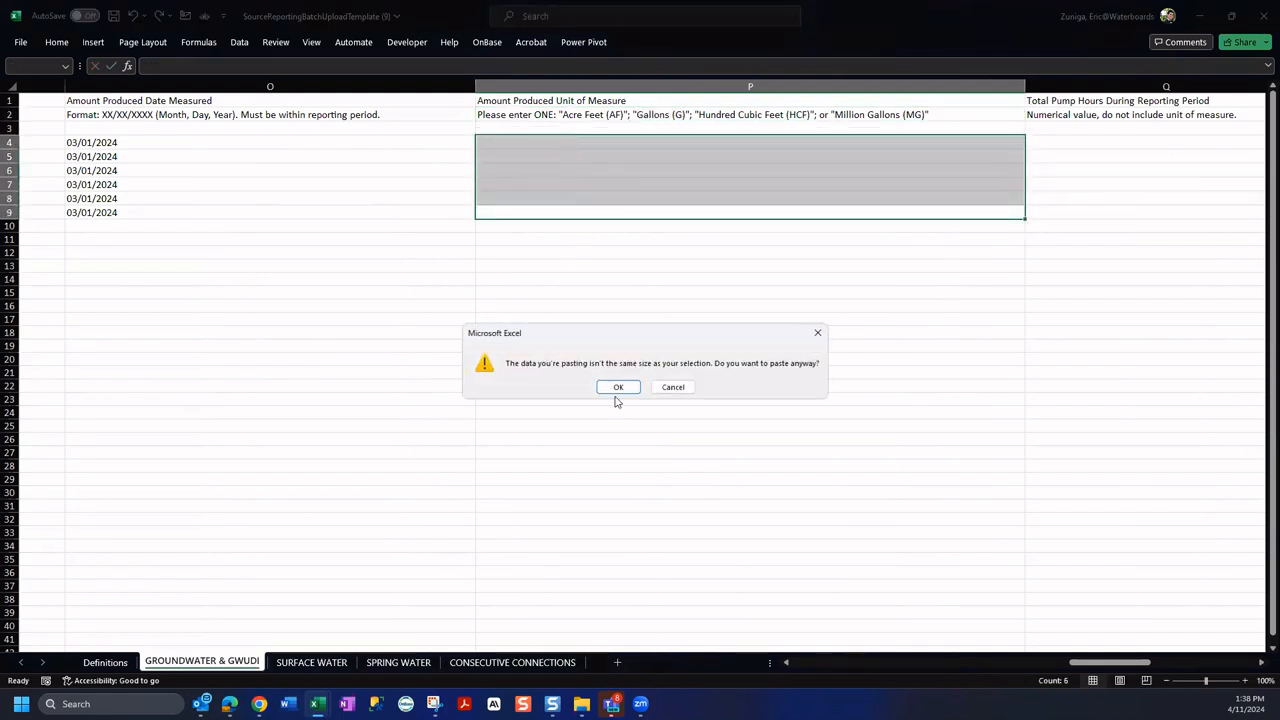
{"action": "left_click", "coordinate": [617, 388]}
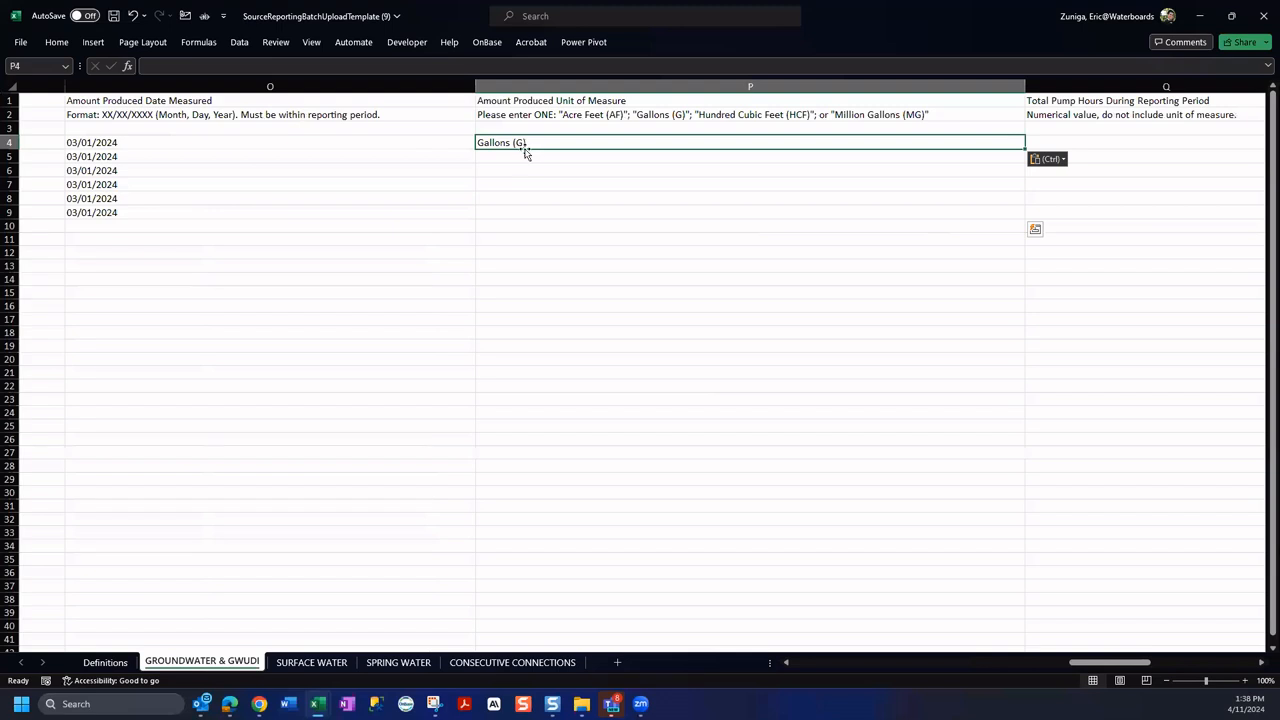
Copy the unit Gallons (G) from P4 to P5:P9.
{"action": "left_click_drag", "start_coordinate": [518, 157], "coordinate": [523, 209]}
{"action": "left_click", "coordinate": [543, 142]}
{"action": "key", "text": "ctrl+c"}
{"action": "left_click_drag", "start_coordinate": [544, 157], "coordinate": [534, 211]}
{"action": "key", "text": "ctrl+v"}
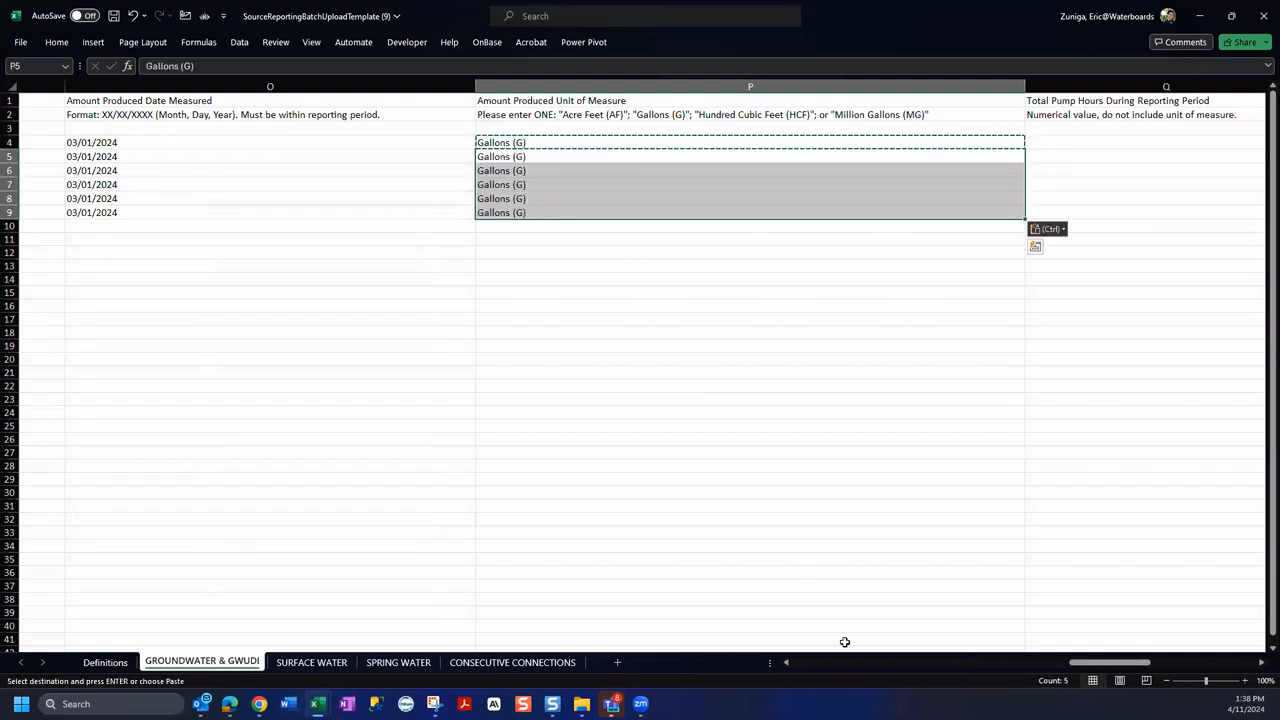
Calculate the month's maximum pump hours in Q4 with the formula =31*24.
{"action": "left_click_drag", "start_coordinate": [1110, 665], "coordinate": [1177, 667]}
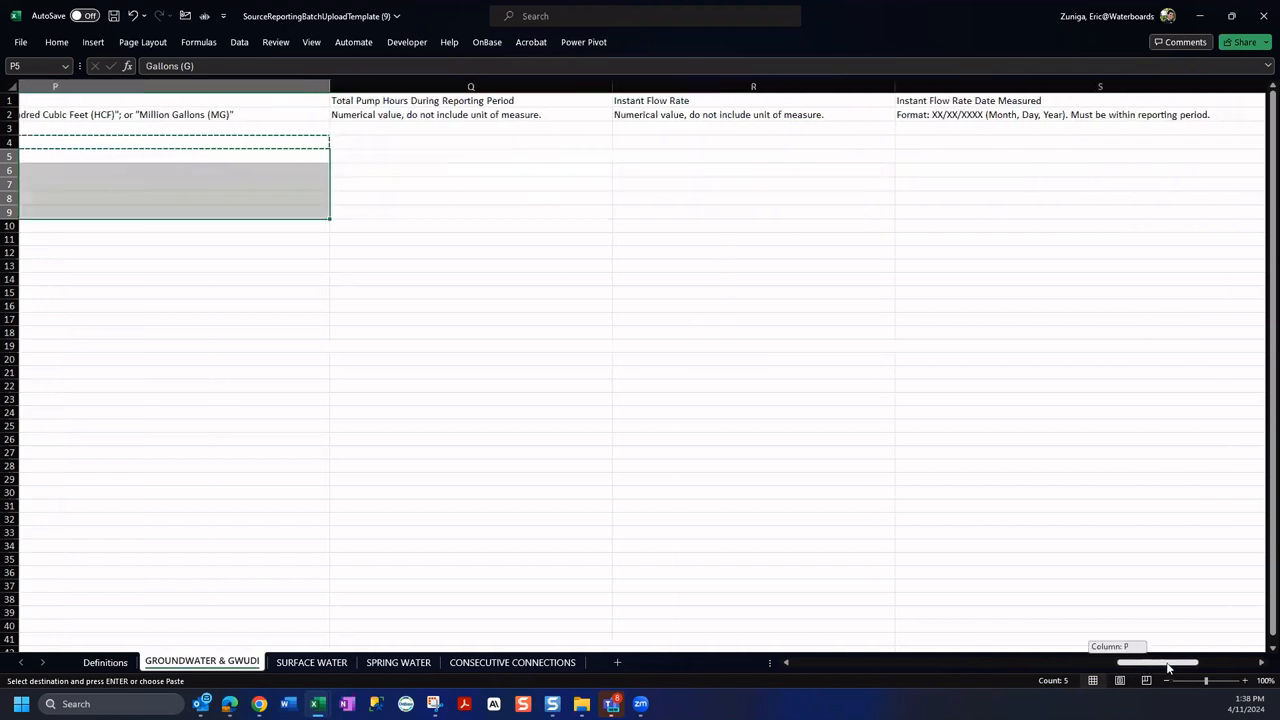
{"action": "left_click", "coordinate": [334, 143]}
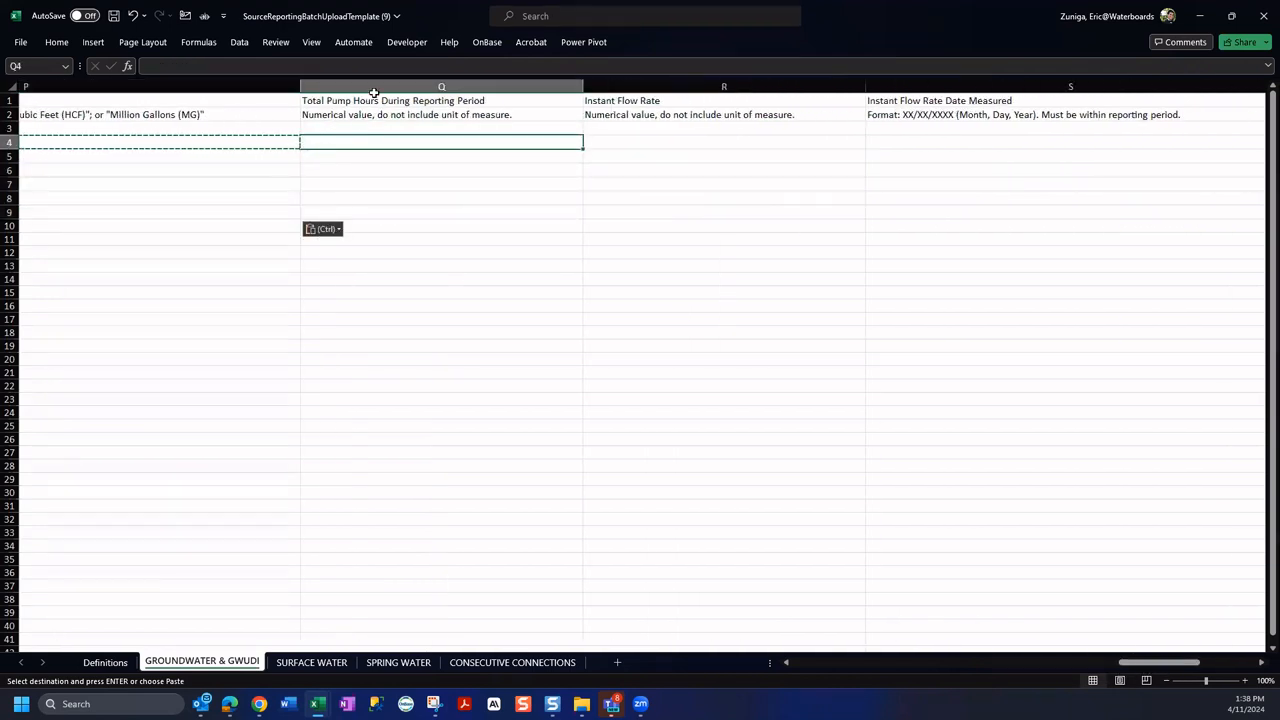
{"action": "key", "text": "Escape"}
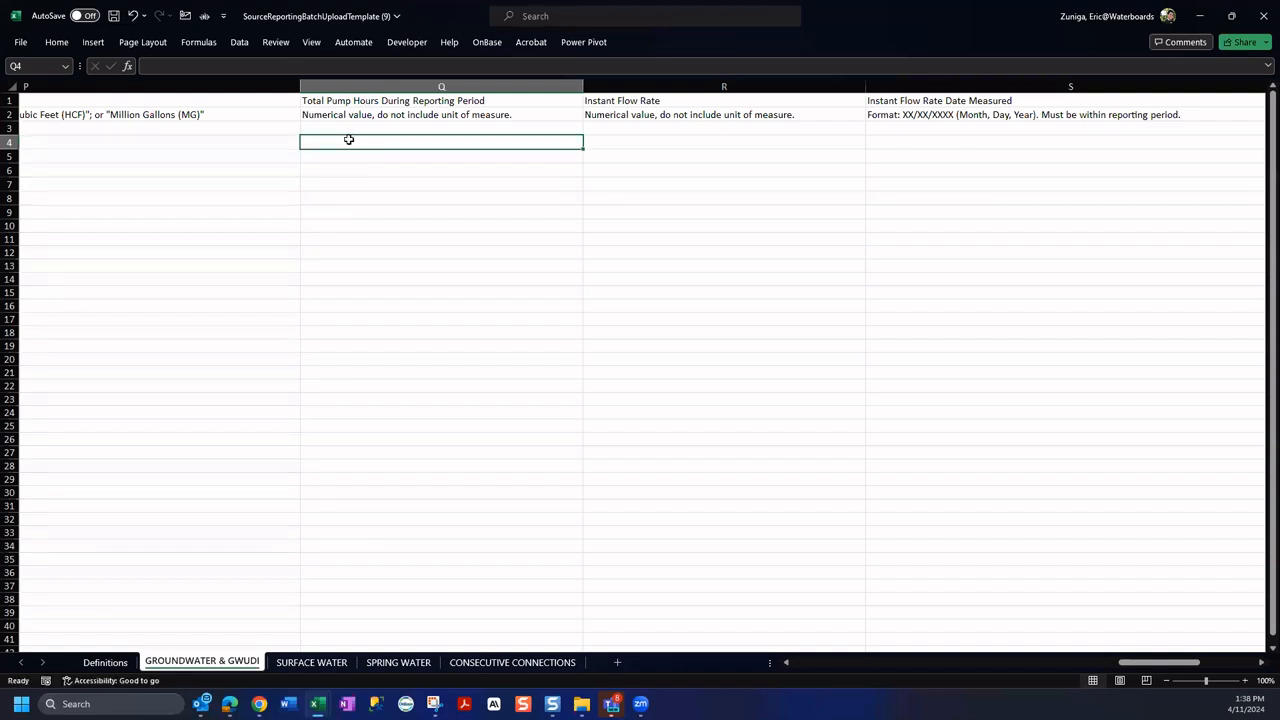
{"action": "type", "text": "=31*"}
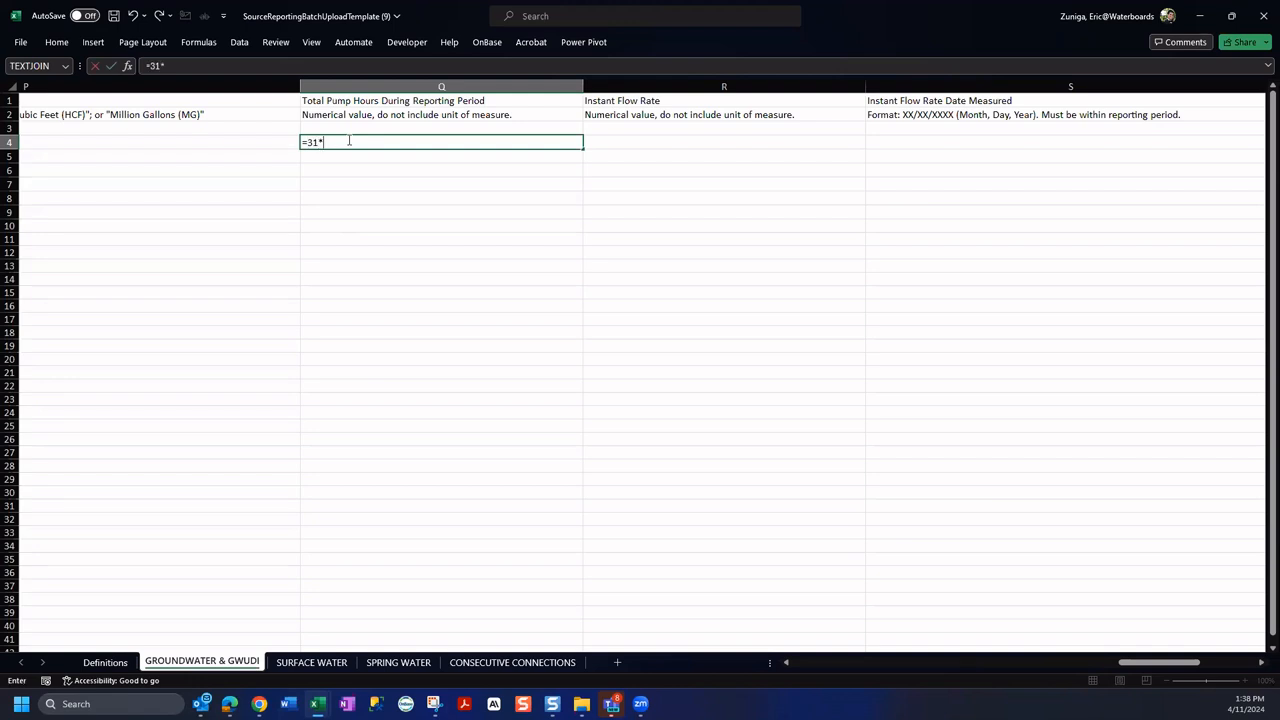
{"action": "type", "text": "24"}
{"action": "key", "text": "Return"}
{"action": "left_click", "coordinate": [349, 141]}
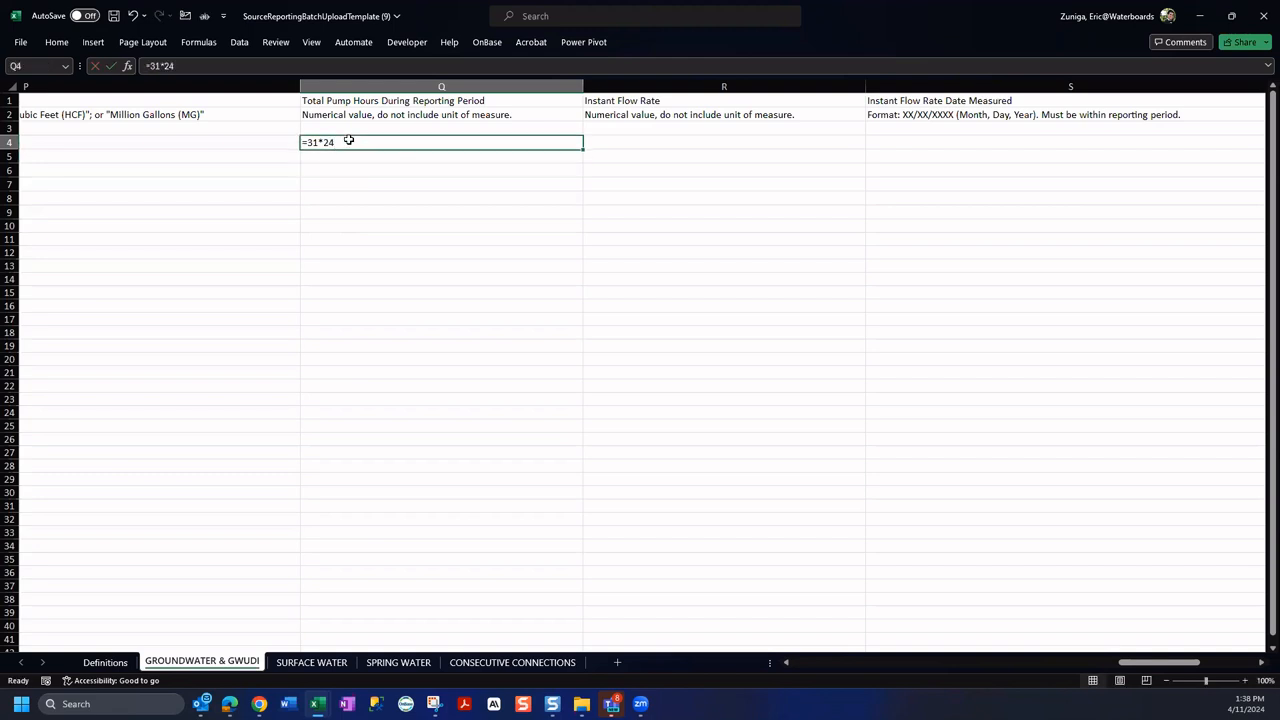
{"action": "left_click", "coordinate": [208, 42]}
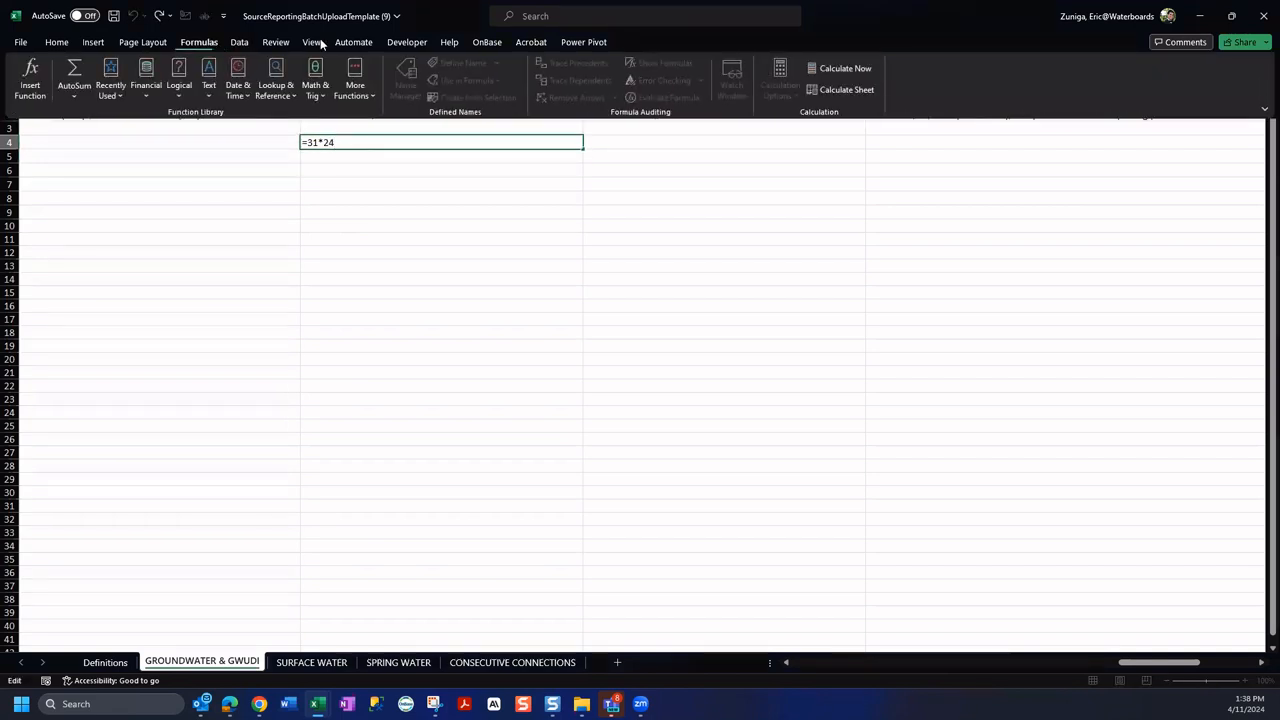
{"action": "left_click", "coordinate": [852, 78]}
{"action": "left_click", "coordinate": [369, 239]}
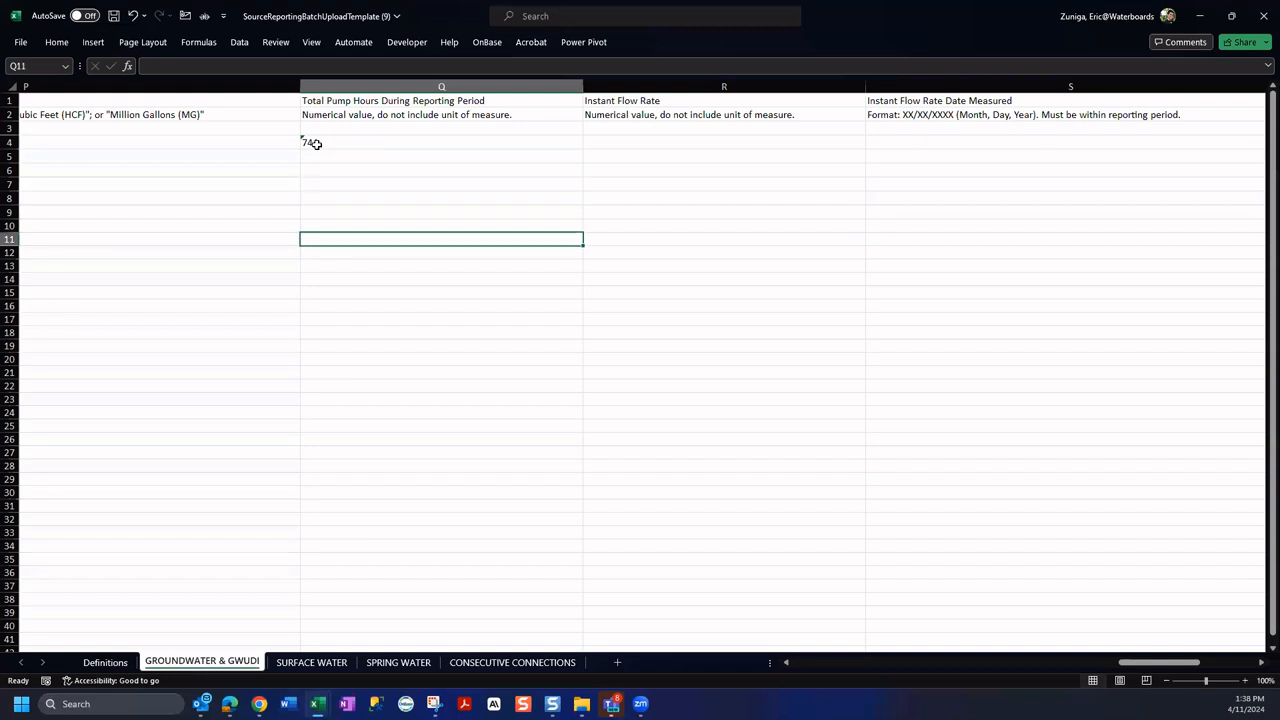
{"action": "left_click", "coordinate": [330, 142]}
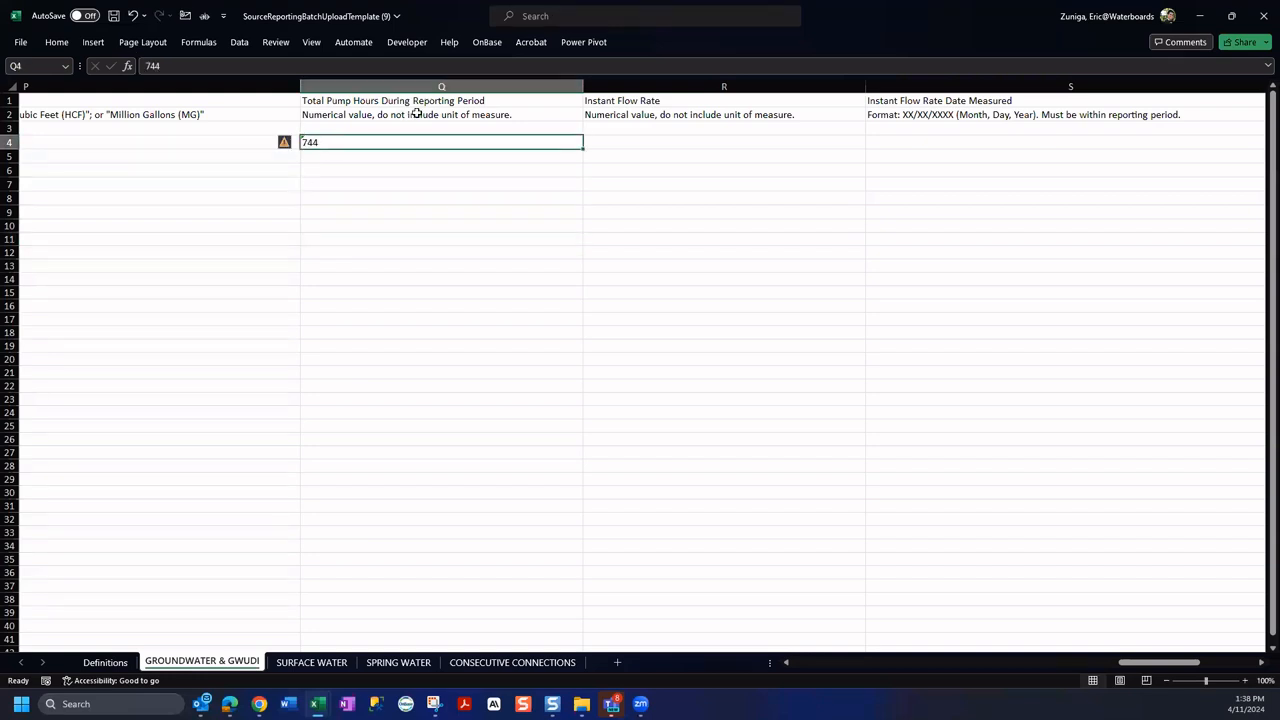
Set the total pump hours in Q4 to 500 and copy the value to Q5:Q9.
{"action": "type", "text": "500"}
{"action": "left_click", "coordinate": [340, 157]}
{"action": "left_click", "coordinate": [340, 141]}
{"action": "key", "text": "ctrl+c"}
{"action": "left_click_drag", "start_coordinate": [331, 157], "coordinate": [344, 216]}
{"action": "key", "text": "ctrl+v"}
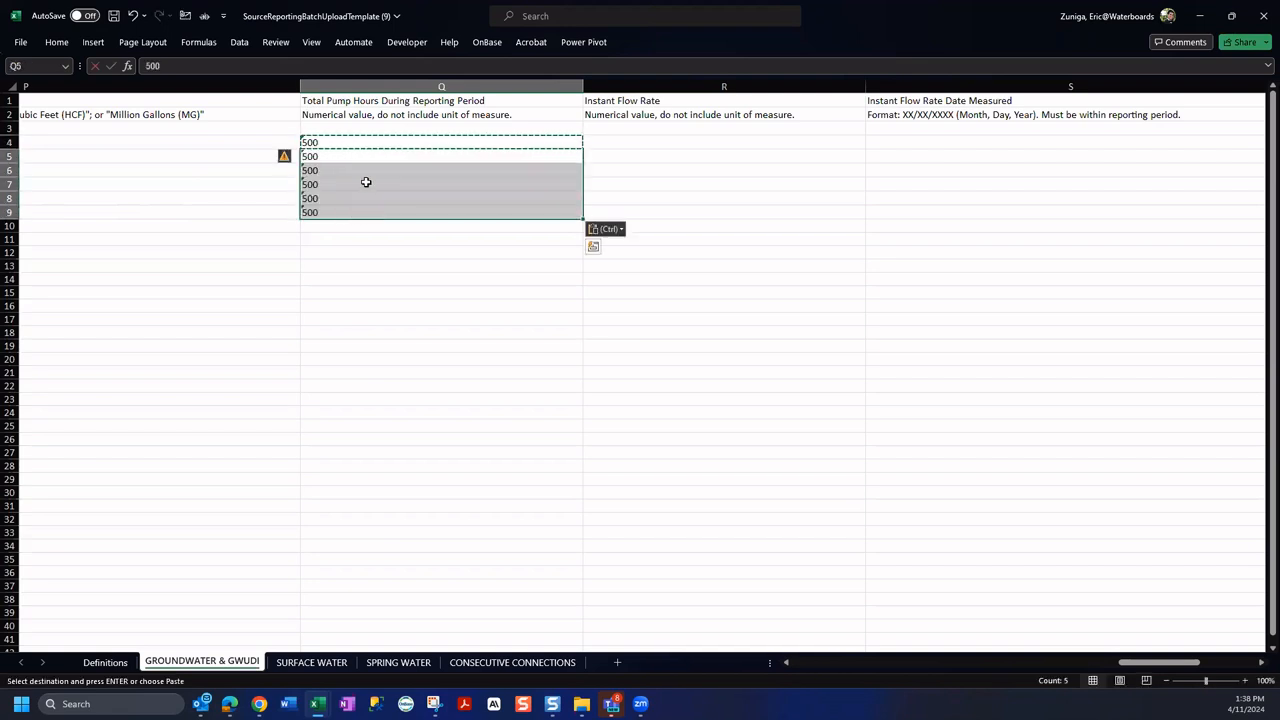
Review the completed units and pump hours, and examine the instant flow rate and date measured requirements in columns R and S.
{"action": "left_click", "coordinate": [354, 130]}
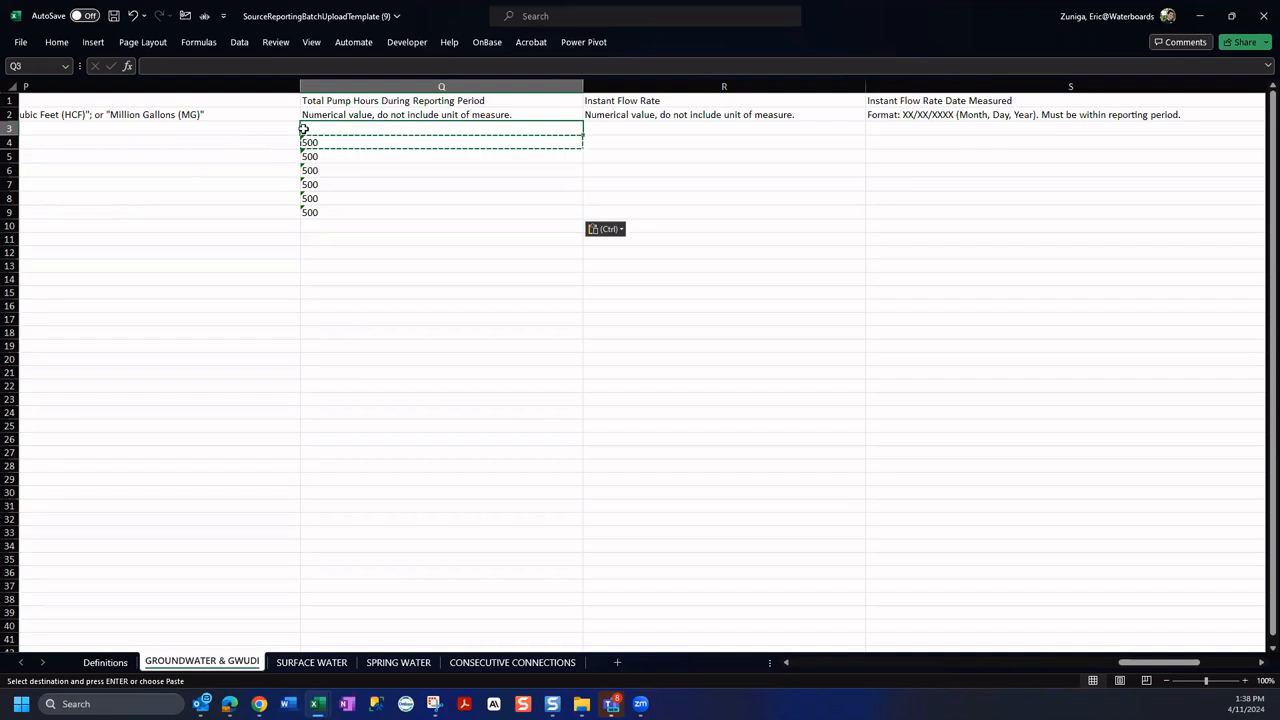
{"action": "left_click", "coordinate": [220, 129]}
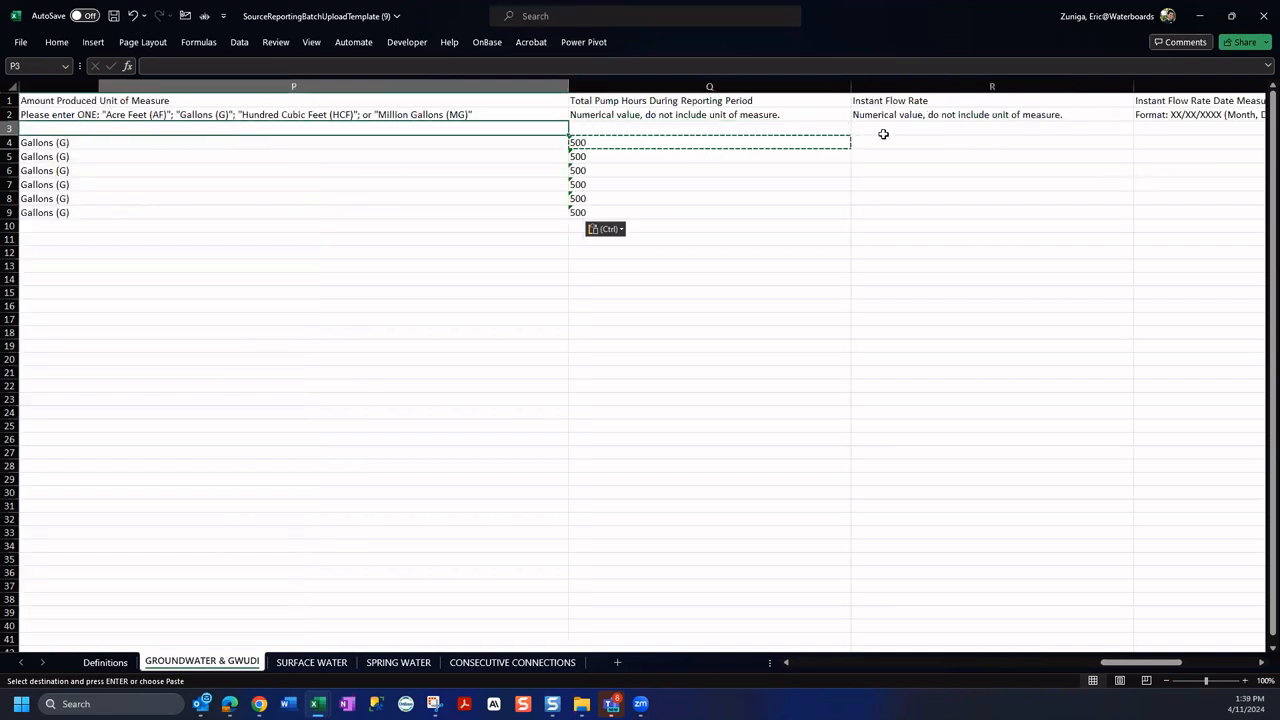
{"action": "left_click", "coordinate": [677, 128]}
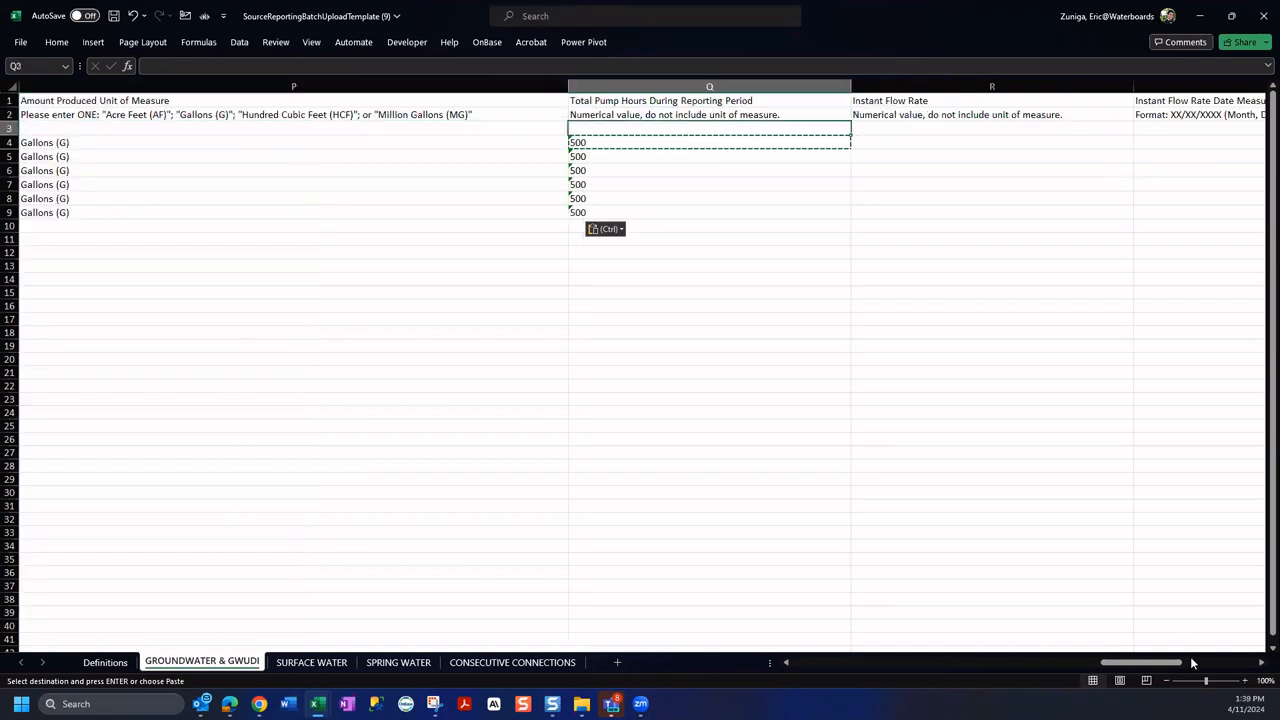
{"action": "left_click", "coordinate": [1260, 662]}
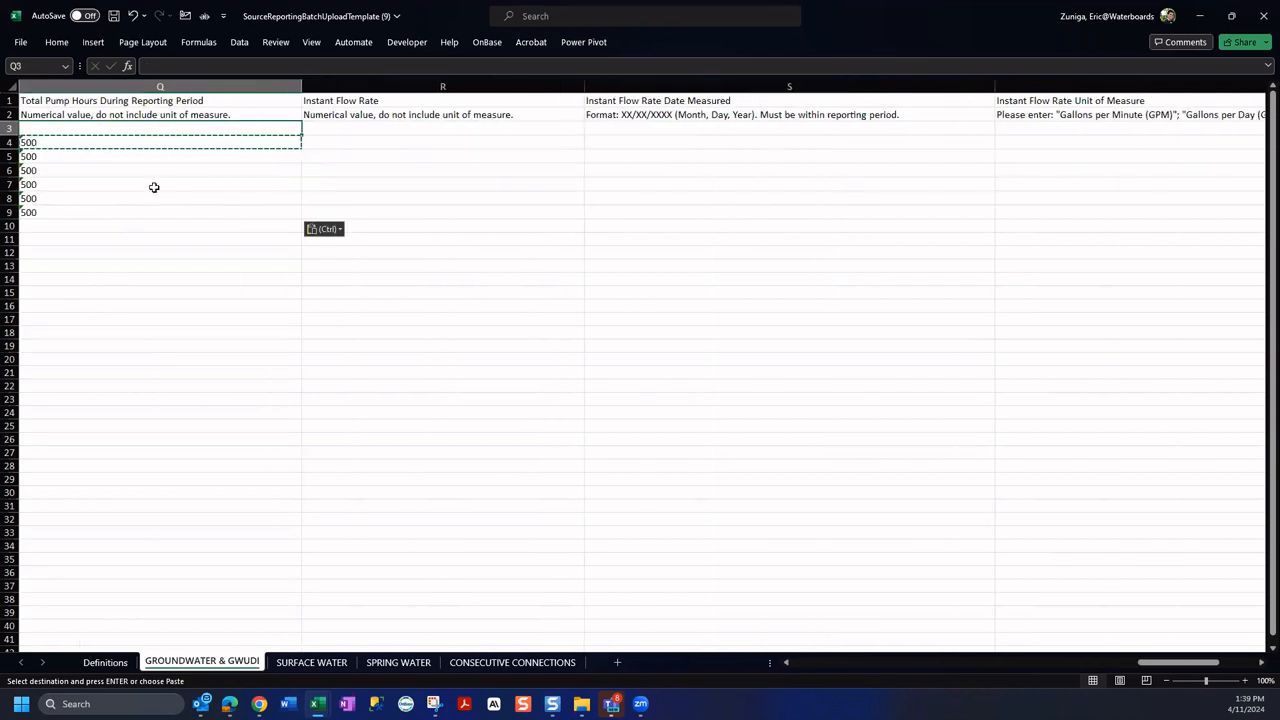
{"action": "left_click", "coordinate": [410, 134]}
{"action": "left_click", "coordinate": [53, 130]}
{"action": "left_click", "coordinate": [380, 131]}
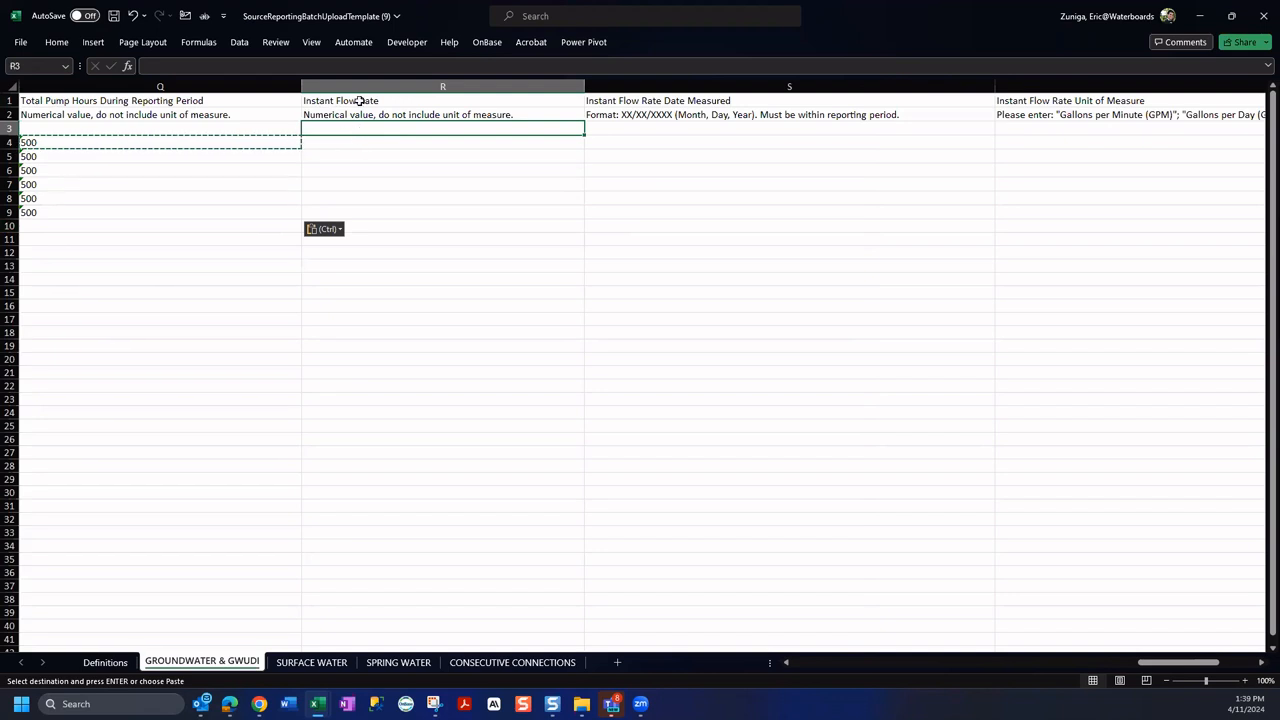
{"action": "left_click_drag", "start_coordinate": [337, 128], "coordinate": [714, 129]}
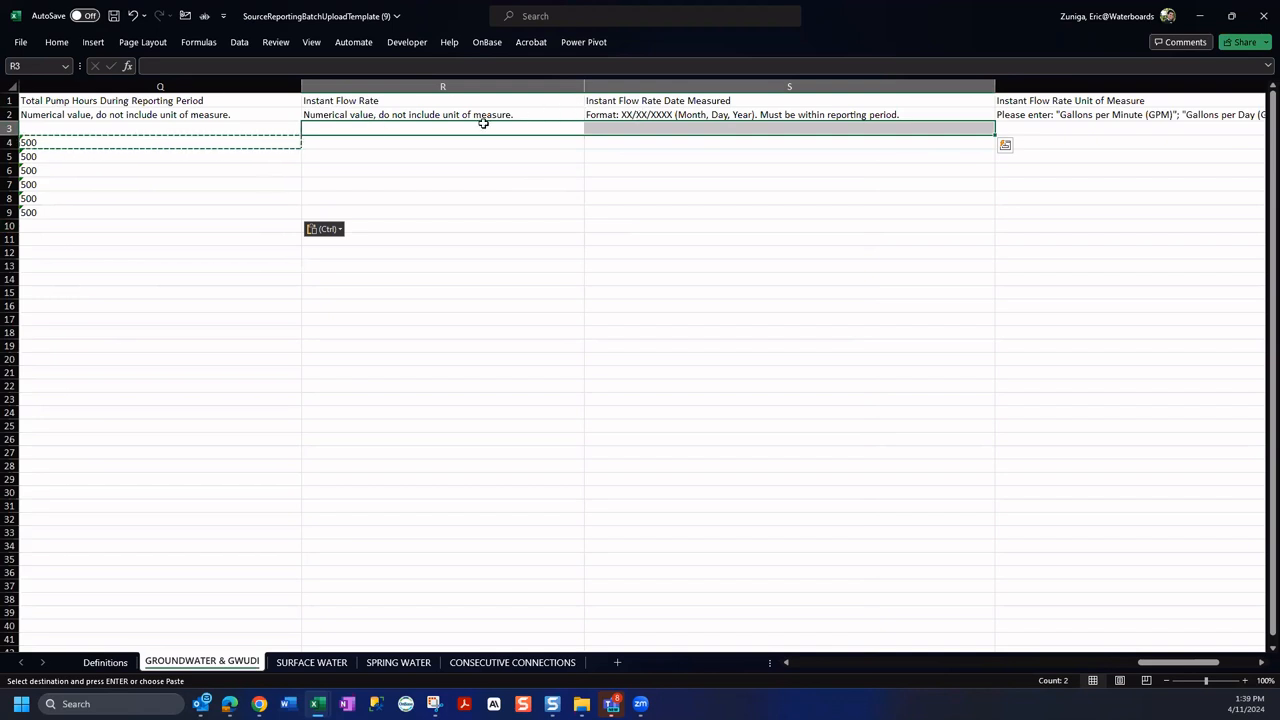
Set the instant flow rate in R4 to 50 and copy the value to R5:R9.
{"action": "left_click", "coordinate": [376, 144]}
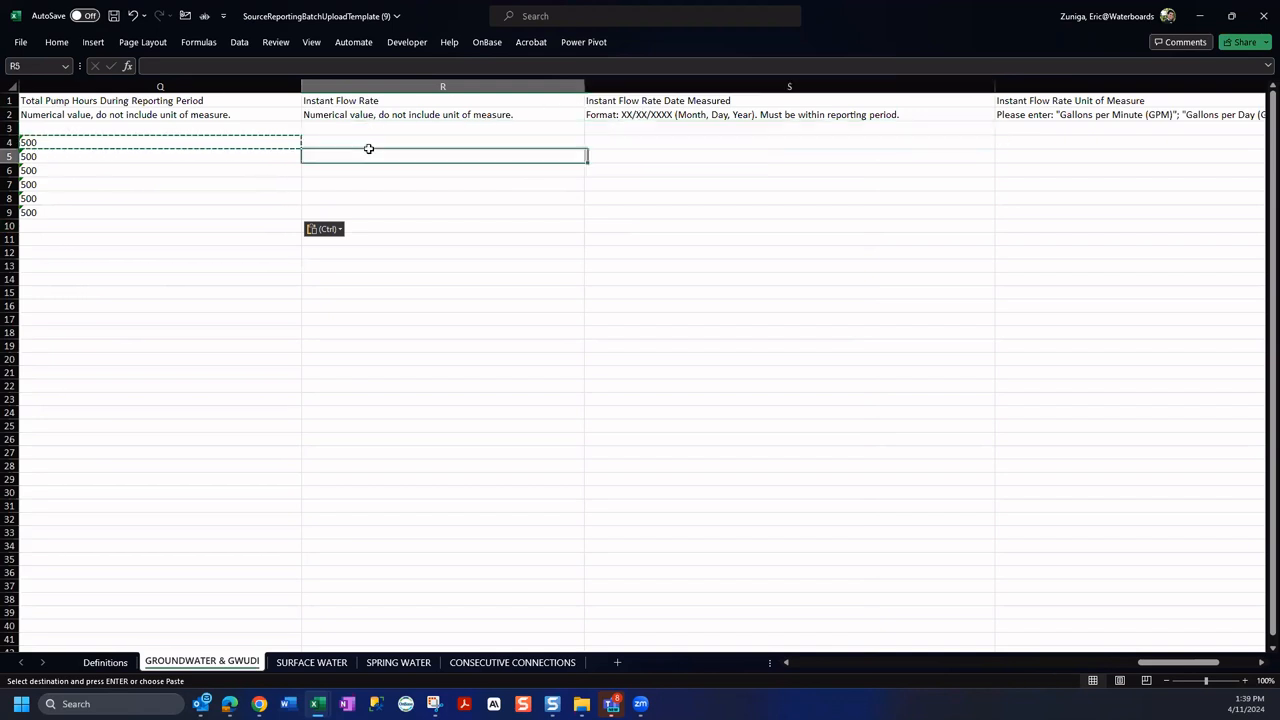
{"action": "type", "text": "50"}
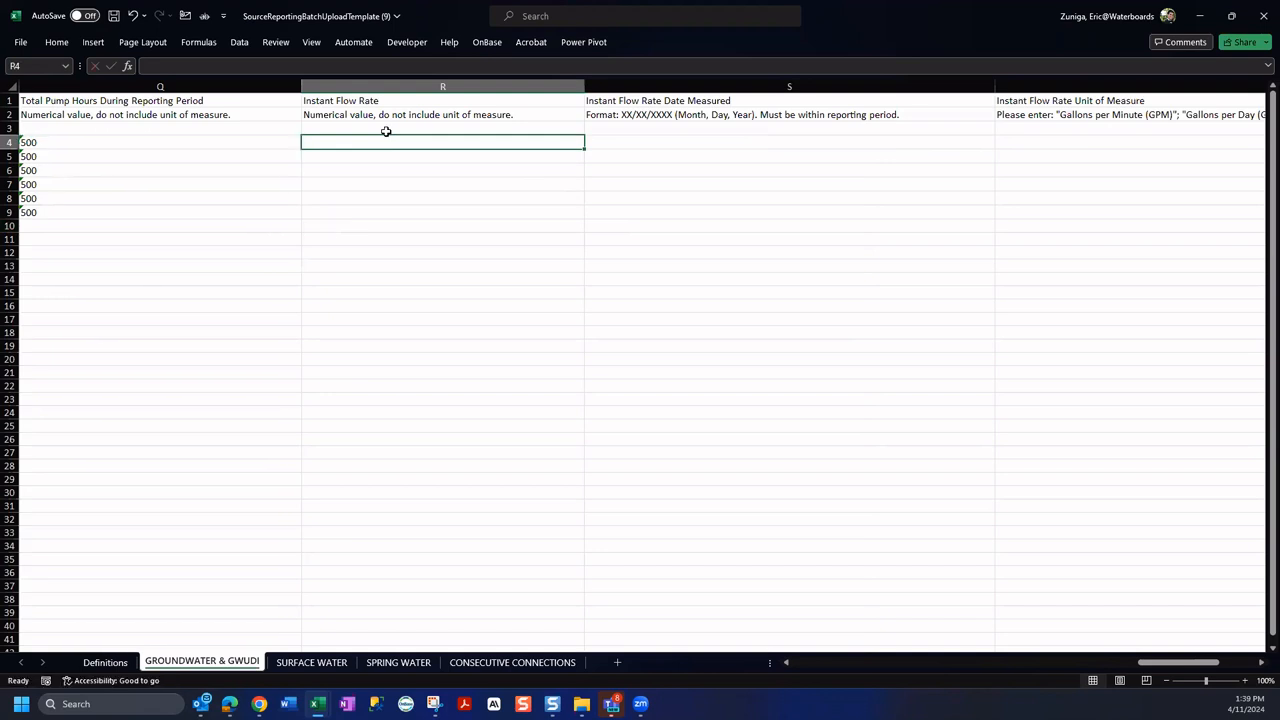
{"action": "key", "text": "ctrl+Return"}
{"action": "key", "text": "ctrl+c"}
{"action": "left_click_drag", "start_coordinate": [366, 160], "coordinate": [360, 212]}
{"action": "key", "text": "ctrl+v"}
Enter the instant flow rate measured date 03/01/2024 in S4 and copy it to S5:S9.
{"action": "left_click", "coordinate": [652, 141]}
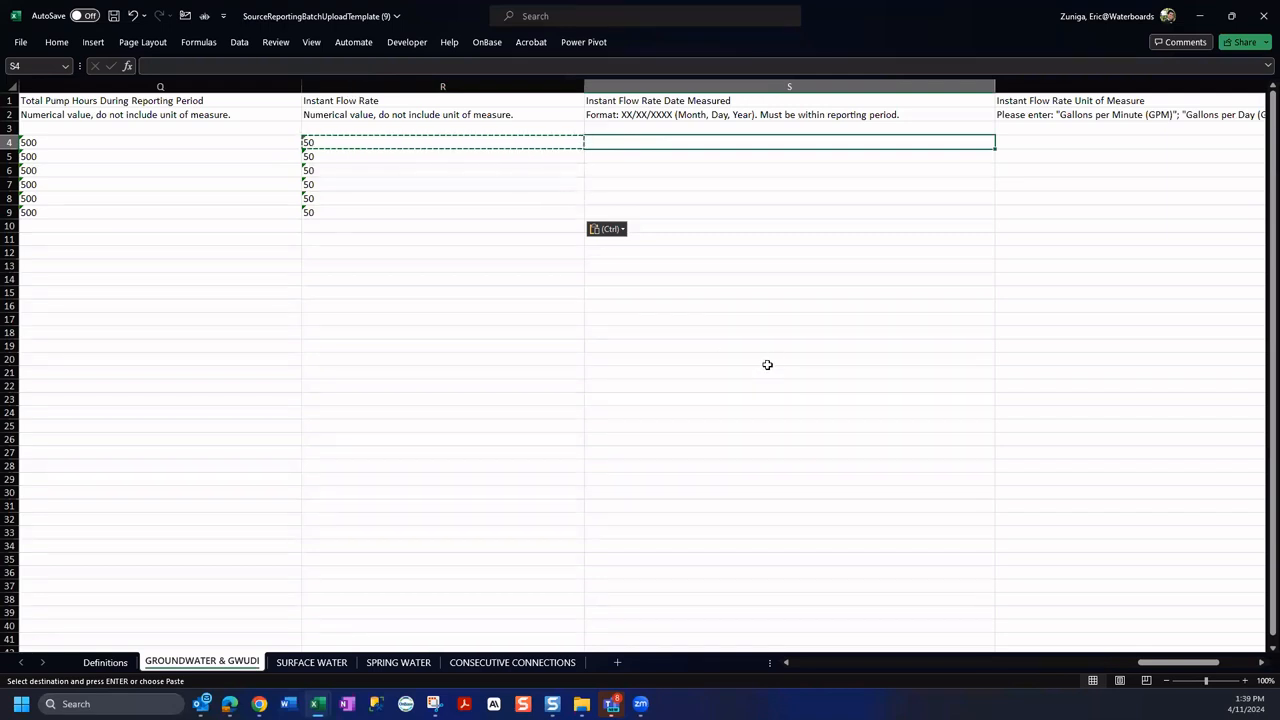
{"action": "type", "text": "03/01/2"}
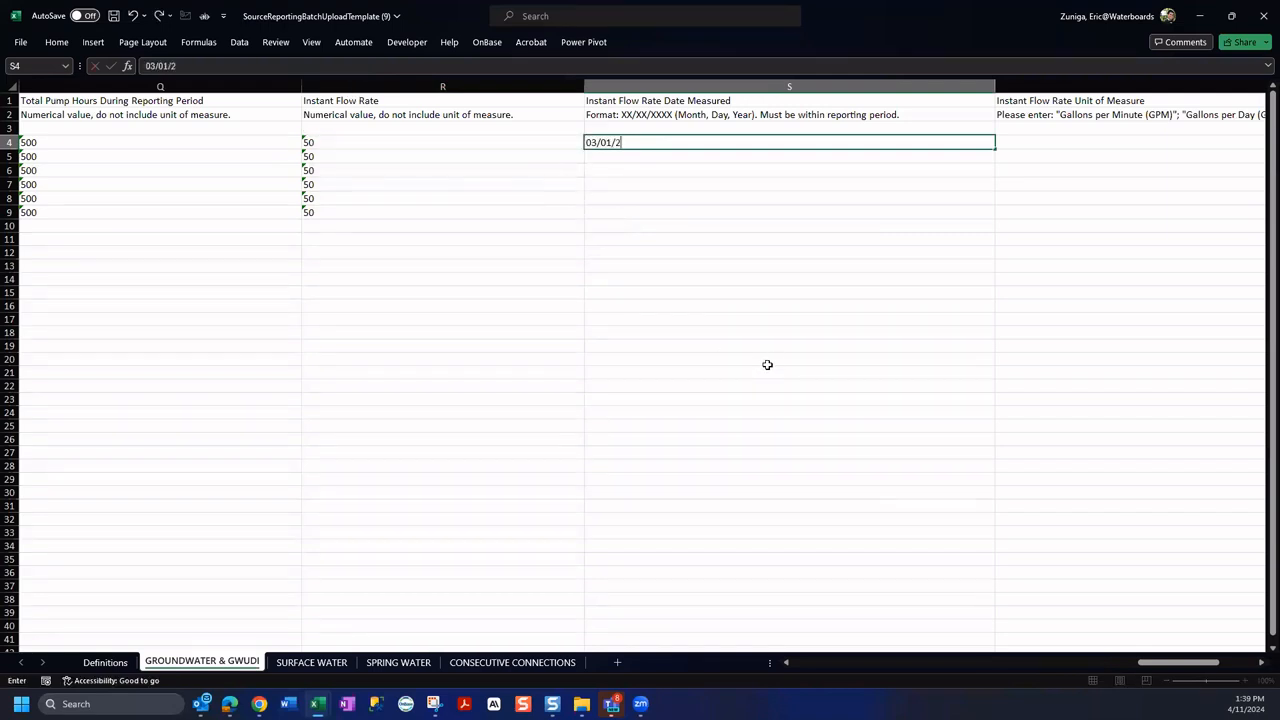
{"action": "type", "text": "024"}
{"action": "key", "text": "Return"}
{"action": "left_click", "coordinate": [611, 141]}
{"action": "key", "text": "ctrl+c"}
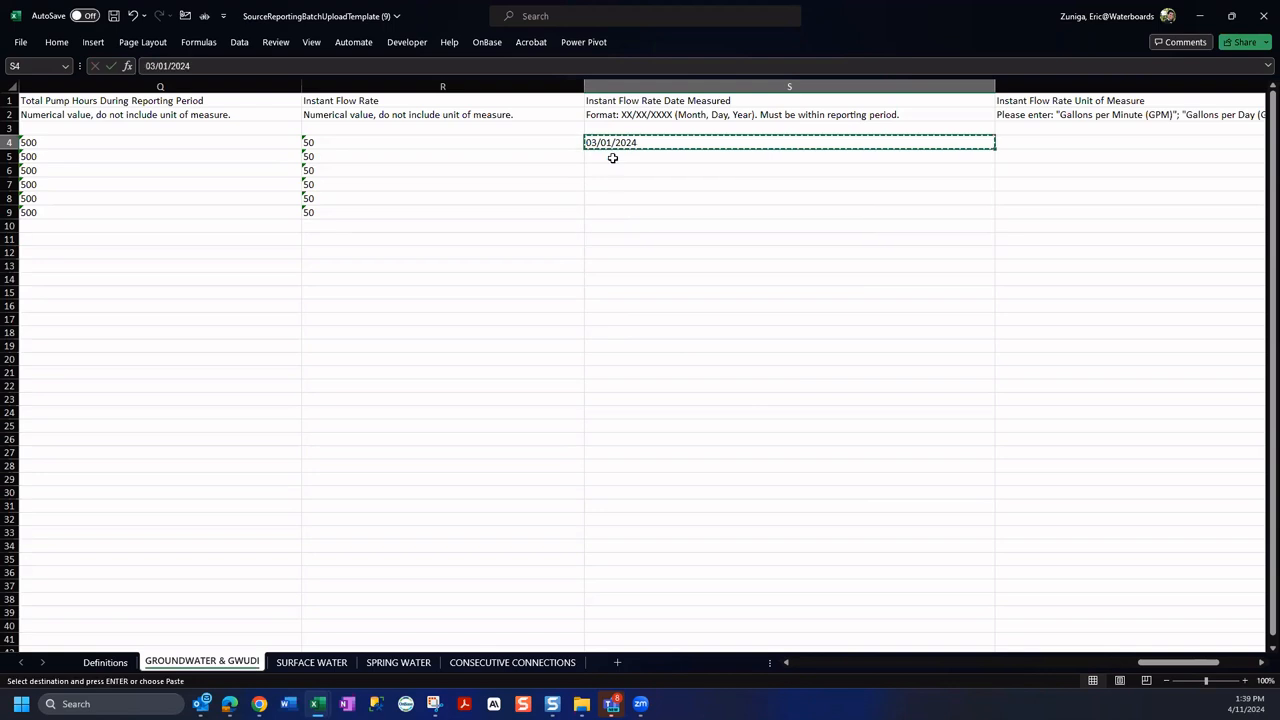
{"action": "left_click_drag", "start_coordinate": [611, 157], "coordinate": [620, 208]}
{"action": "key", "text": "ctrl+v"}
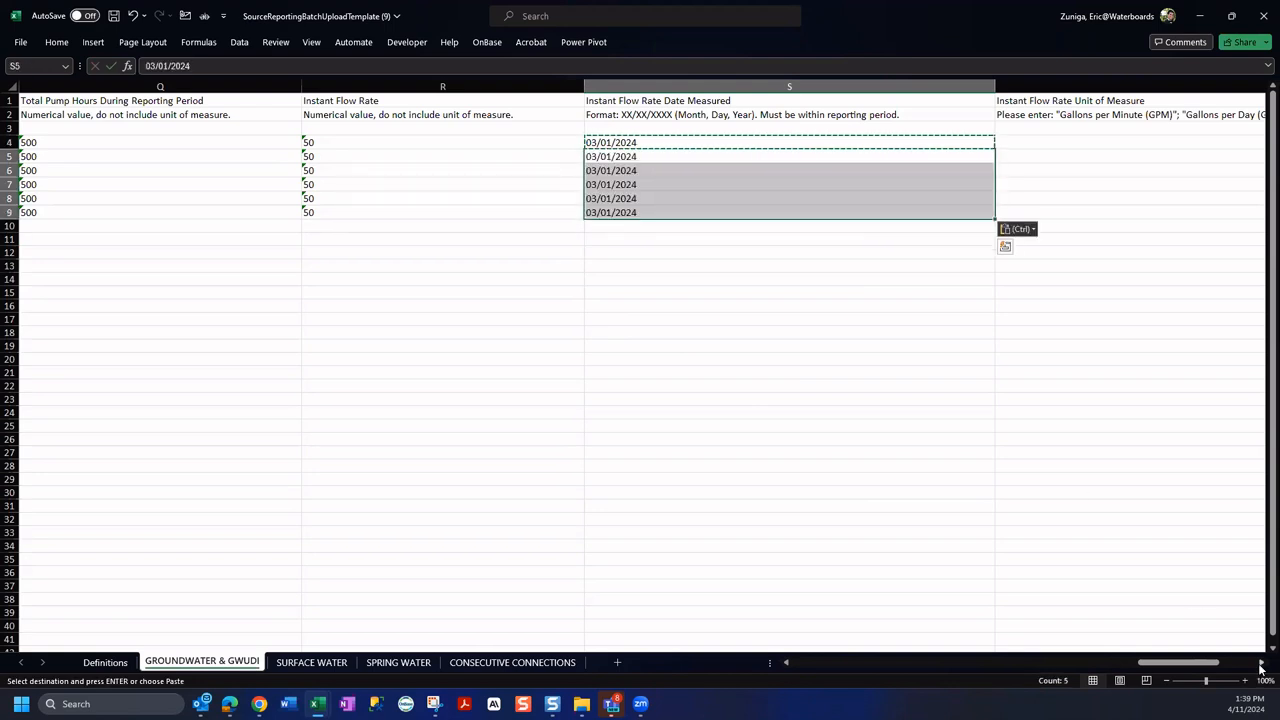
Copy the unit text "Gallons per Minute (GPM)" from the instructions in T2 into the flow rate unit cell T4.
{"action": "scroll", "coordinate": [747, 158], "scroll_direction": "right", "scroll_amount": 2}
{"action": "key", "text": "ctrl+Down"}
{"action": "key", "text": "Right"}
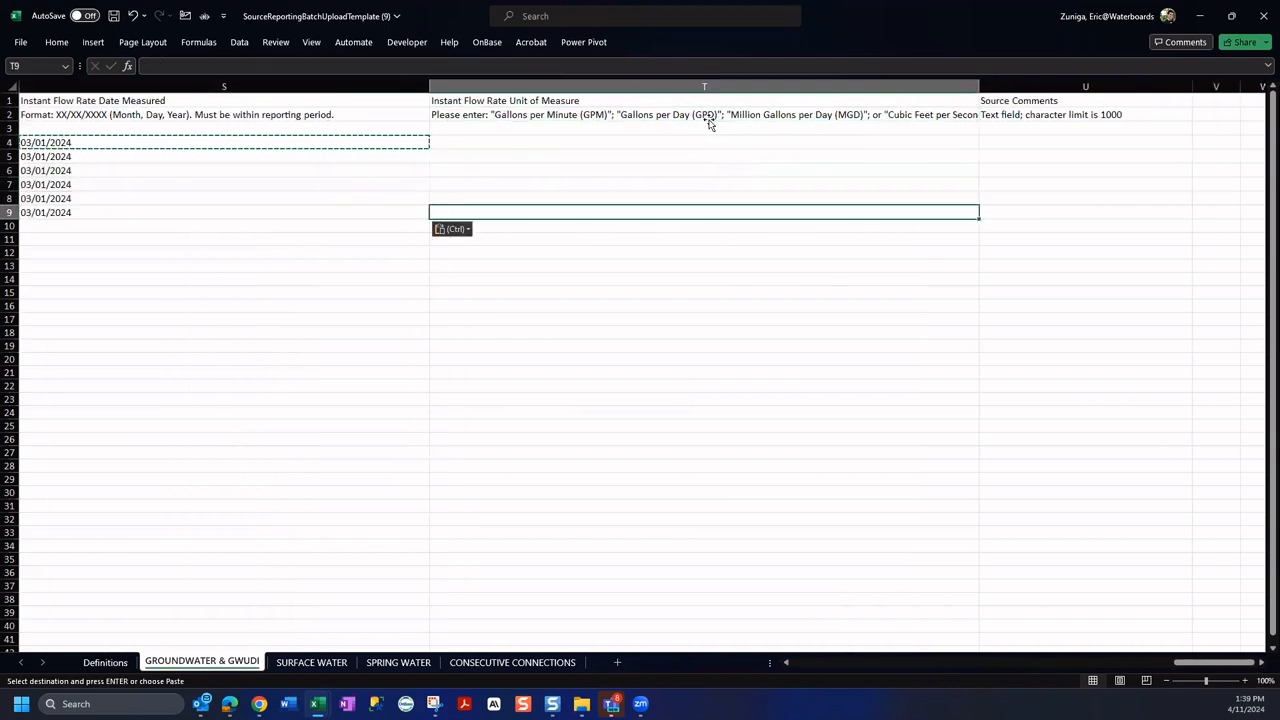
{"action": "left_click", "coordinate": [686, 114]}
{"action": "double_click", "coordinate": [686, 114]}
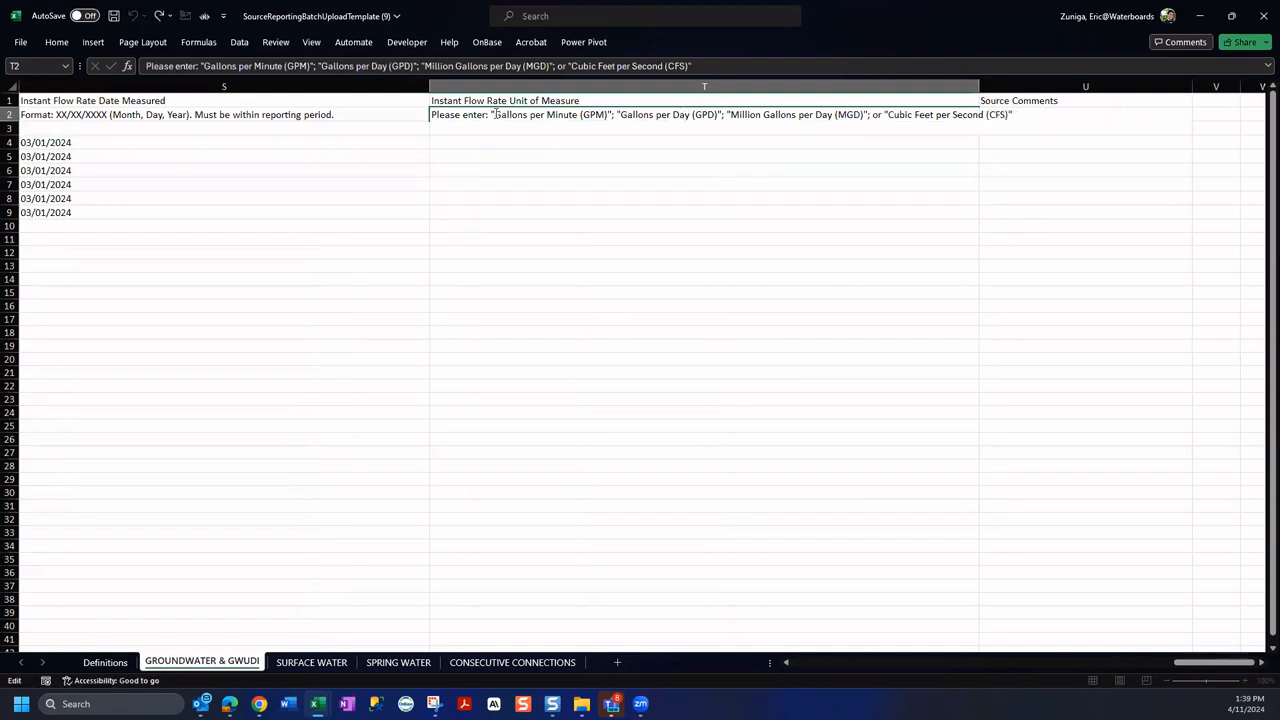
{"action": "left_click_drag", "start_coordinate": [494, 114], "coordinate": [604, 117]}
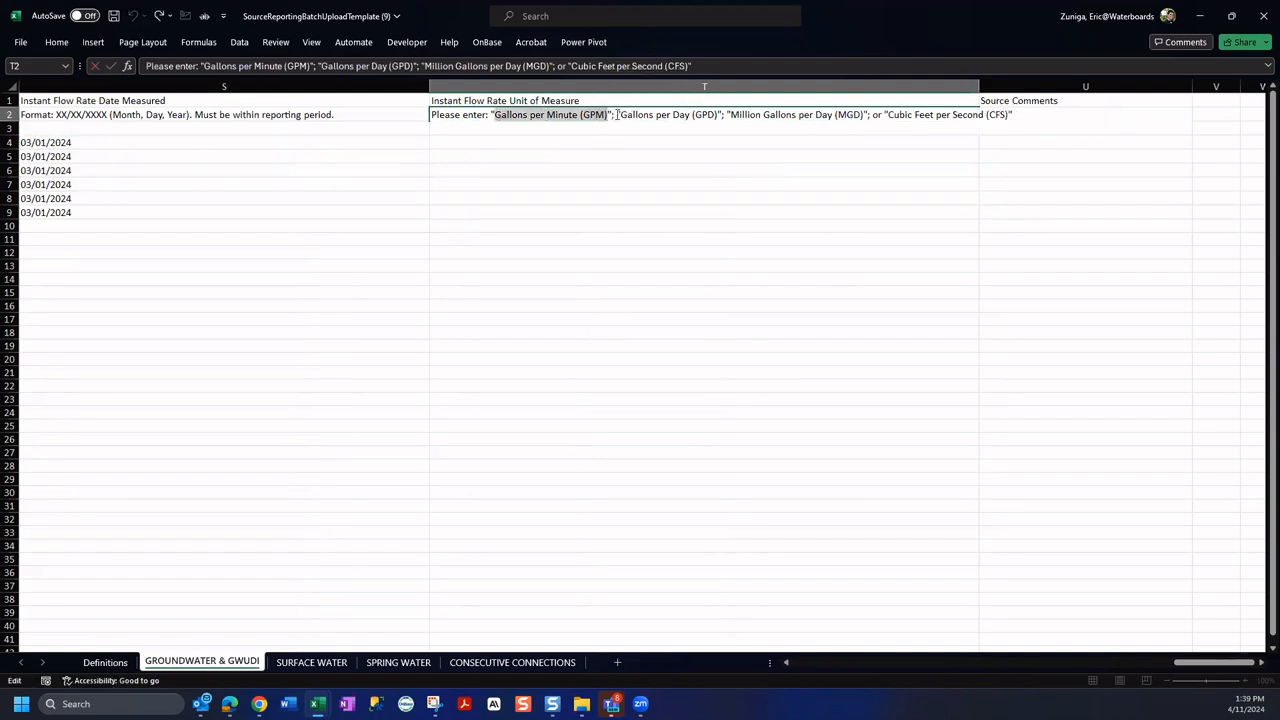
{"action": "key", "text": "ctrl+c"}
{"action": "key", "text": "Escape"}
{"action": "left_click", "coordinate": [486, 142]}
{"action": "key", "text": "ctrl+v"}
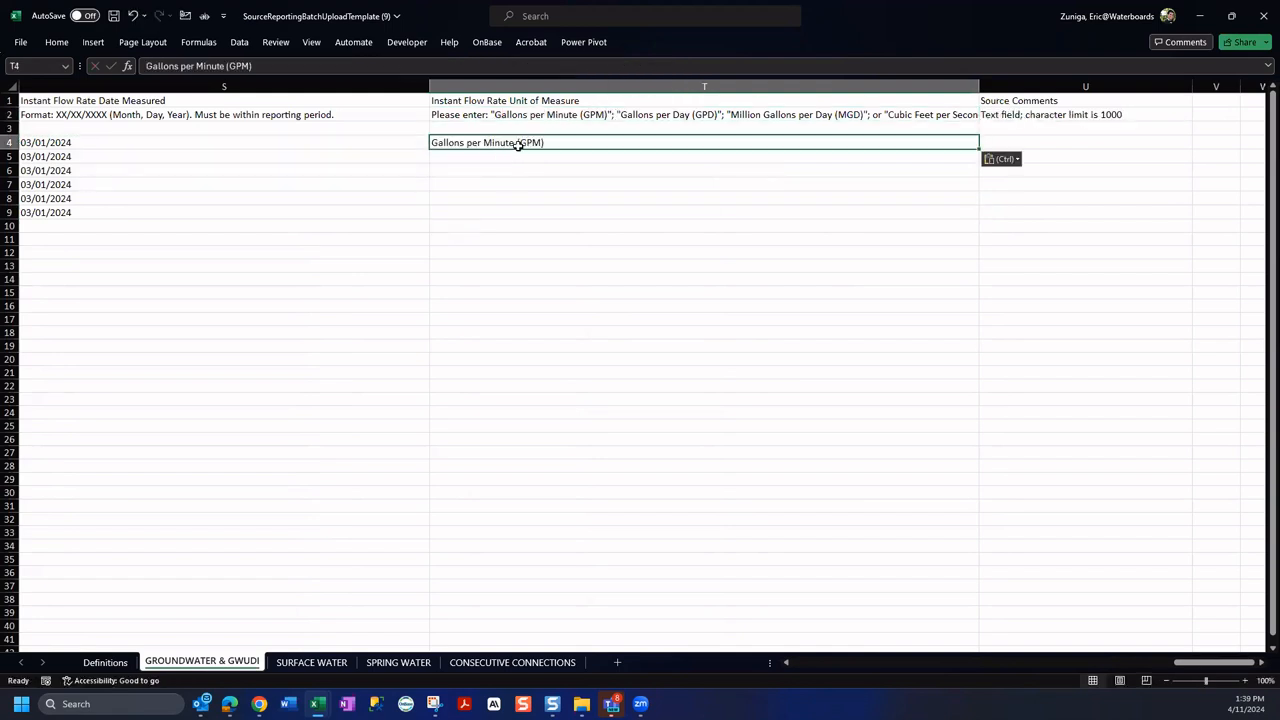
Copy the unit Gallons per Minute (GPM) from T4 to T5:T9.
{"action": "key", "text": "ctrl+c"}
{"action": "left_click_drag", "start_coordinate": [516, 157], "coordinate": [514, 207]}
{"action": "key", "text": "ctrl+v"}
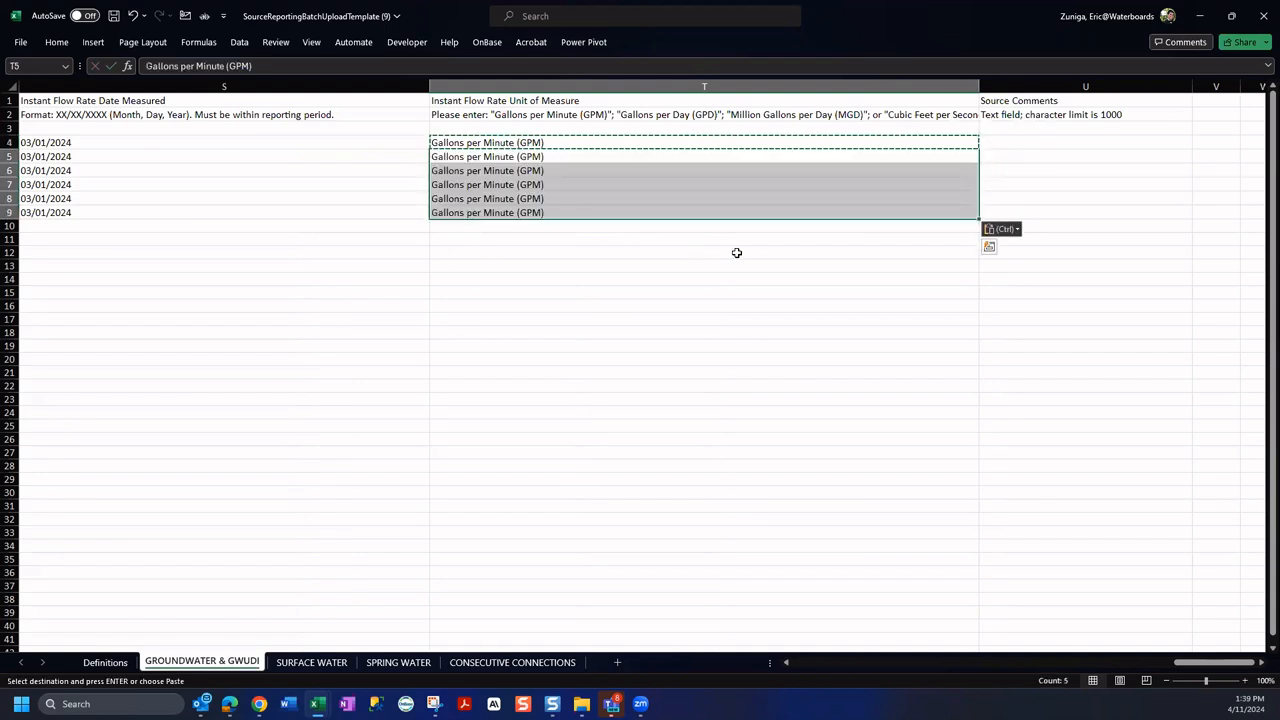
{"action": "left_click", "coordinate": [736, 252]}
Enter the source comment "Test" in U4 and copy it to U3:U9.
{"action": "left_click", "coordinate": [1046, 148]}
{"action": "type", "text": "Test"}
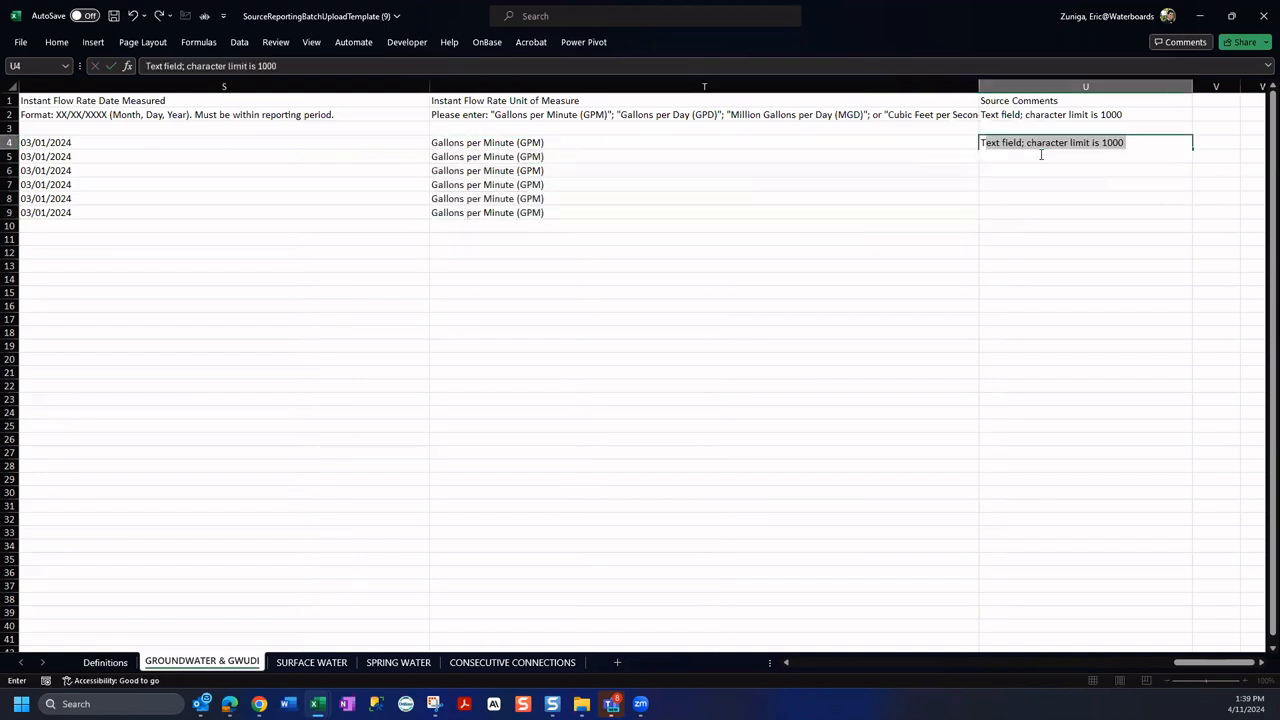
{"action": "left_click", "coordinate": [987, 173]}
{"action": "left_click", "coordinate": [997, 143]}
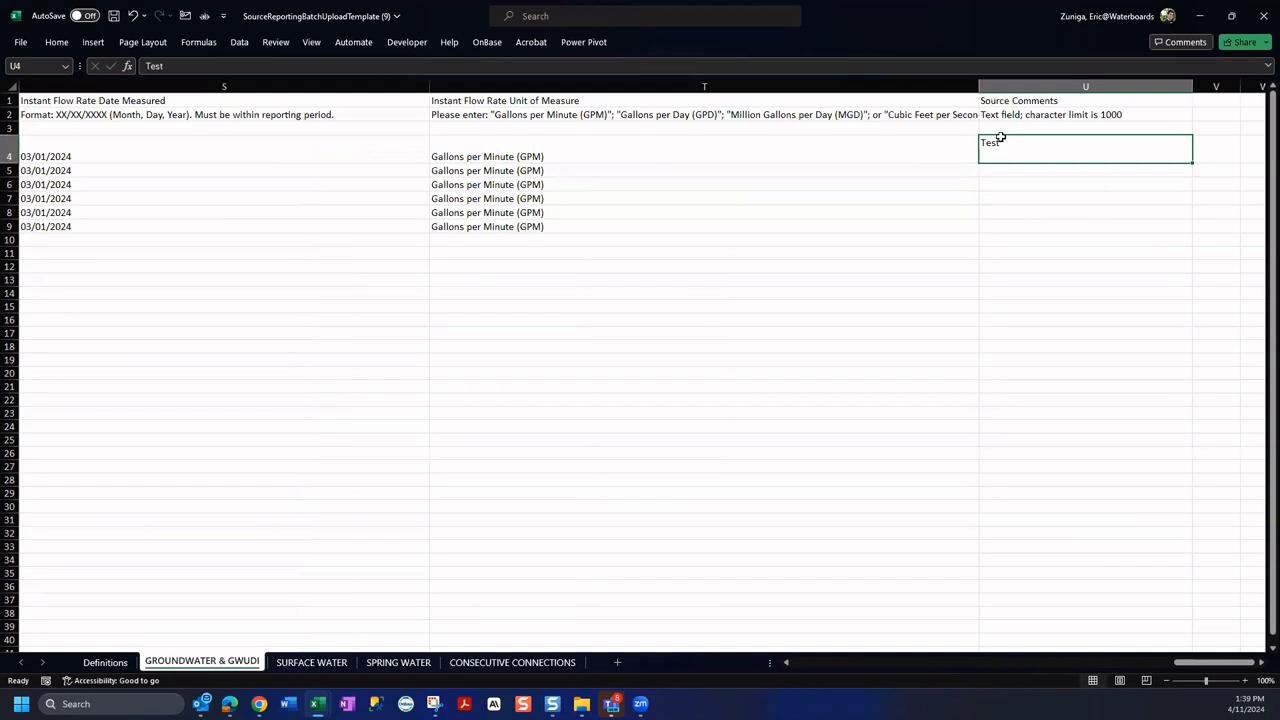
{"action": "key", "text": "ctrl+c"}
{"action": "left_click_drag", "start_coordinate": [999, 133], "coordinate": [1006, 217]}
{"action": "key", "text": "ctrl+v"}
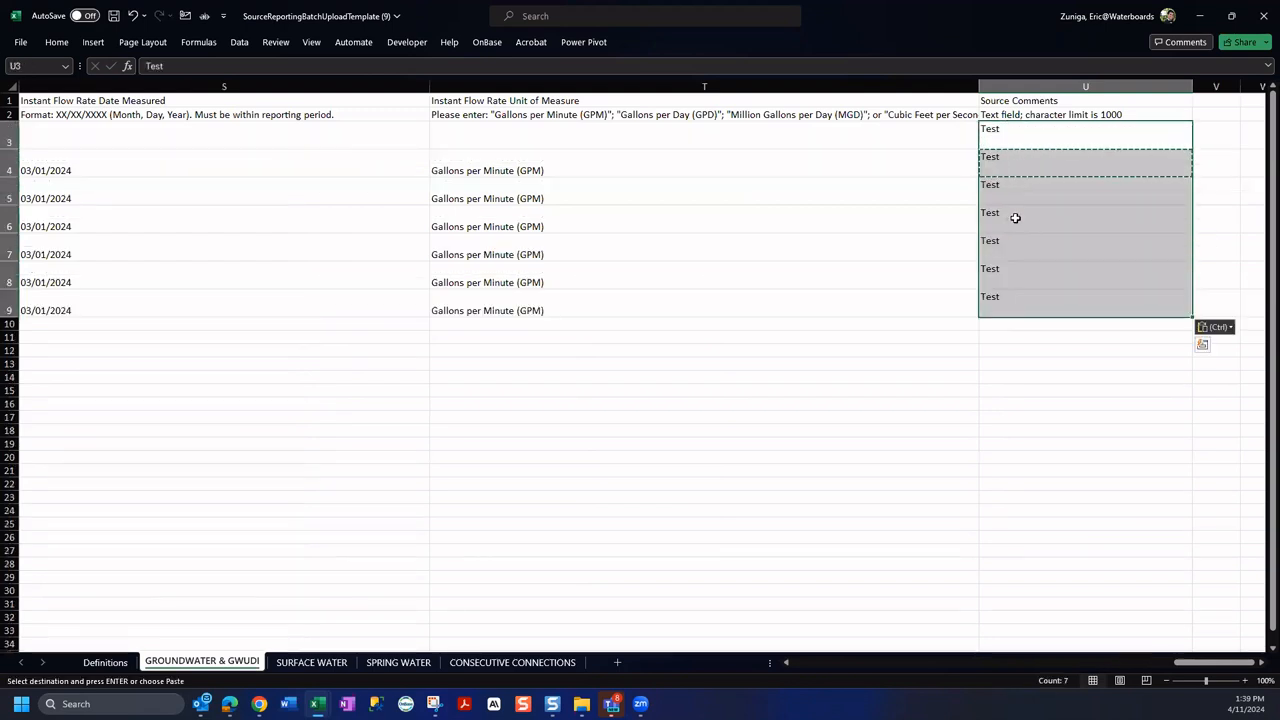
{"action": "left_click", "coordinate": [894, 363]}
{"action": "left_click", "coordinate": [1029, 129]}
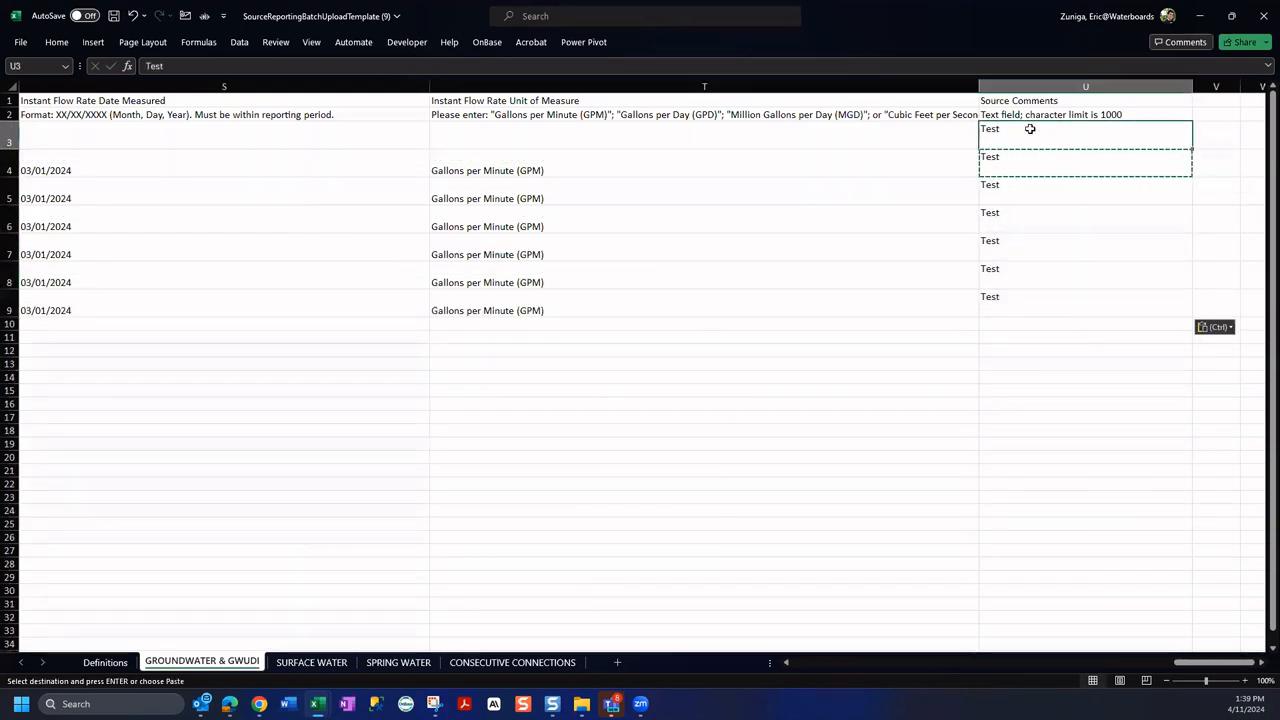
{"action": "double_click", "coordinate": [1030, 128]}
{"action": "left_click", "coordinate": [1020, 336]}
{"action": "left_click", "coordinate": [1022, 302]}
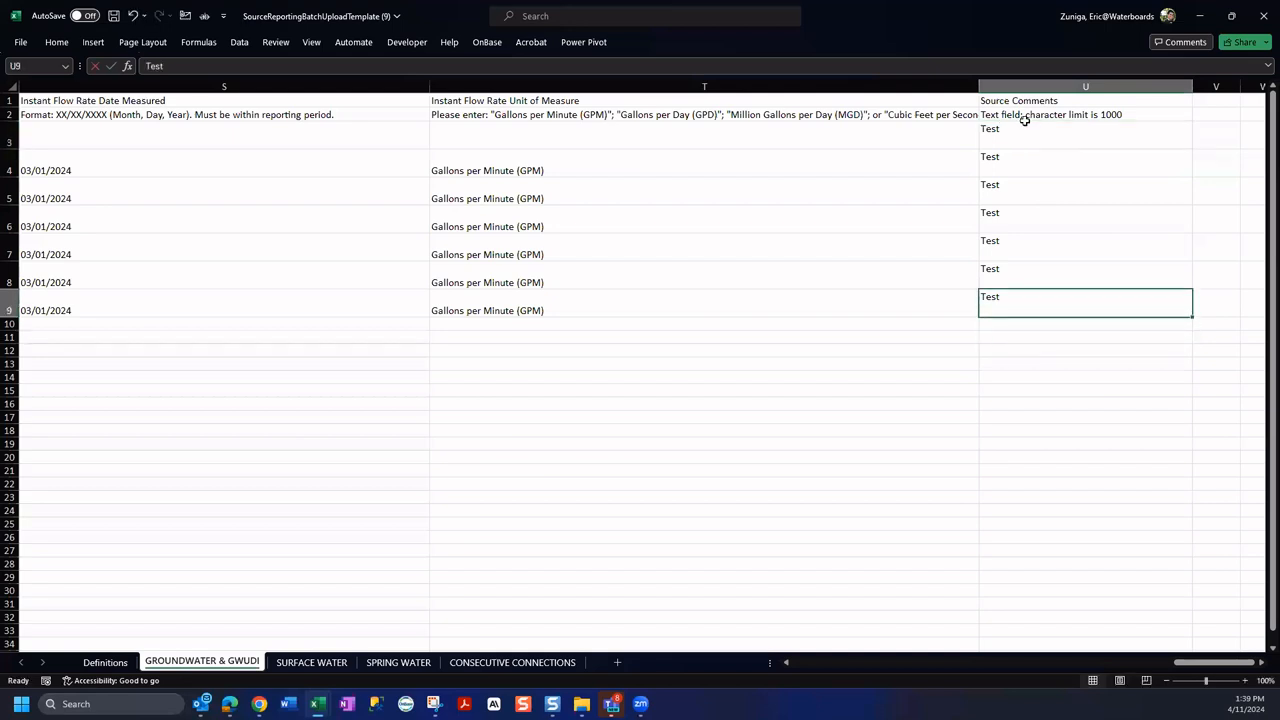
{"action": "left_click", "coordinate": [1009, 107]}
{"action": "left_click_drag", "start_coordinate": [1006, 137], "coordinate": [1018, 310]}
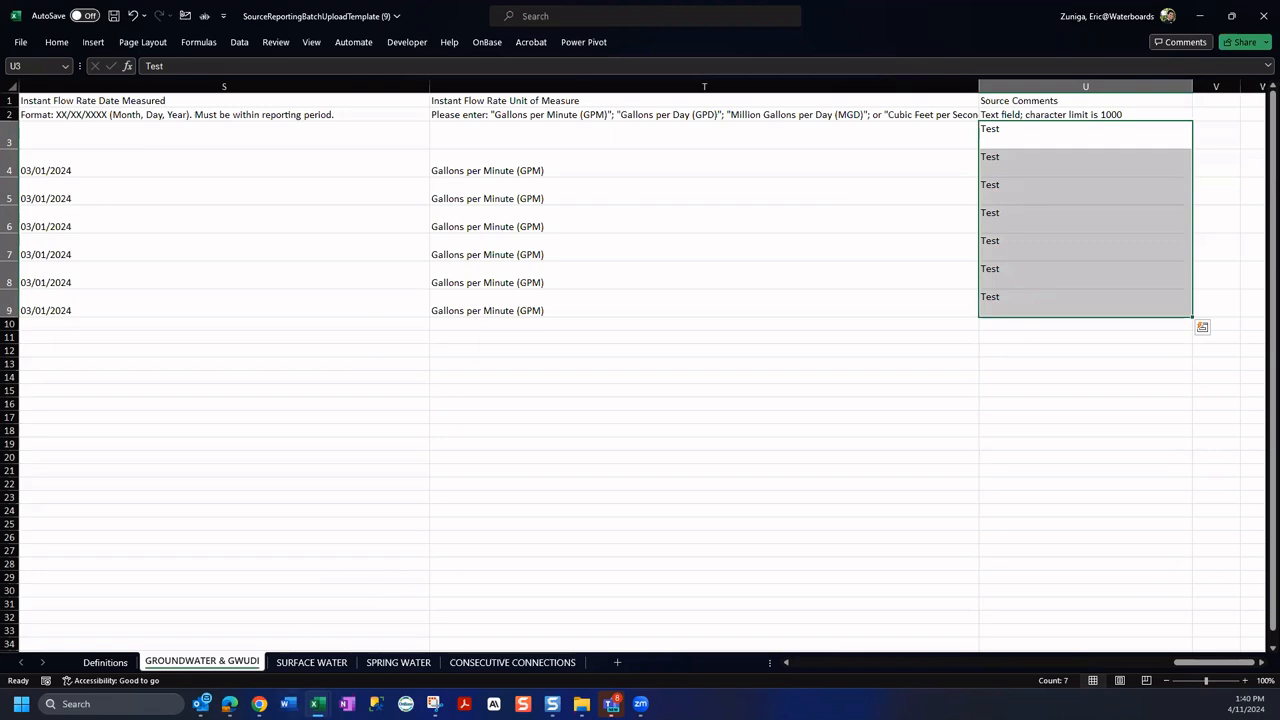
Copy the date and level in I4:J4 of the GROUNDWATER & GWUDI sheet into H3:I3 of the SURFACE WATER sheet.
{"action": "left_click_drag", "start_coordinate": [799, 659], "coordinate": [765, 672]}
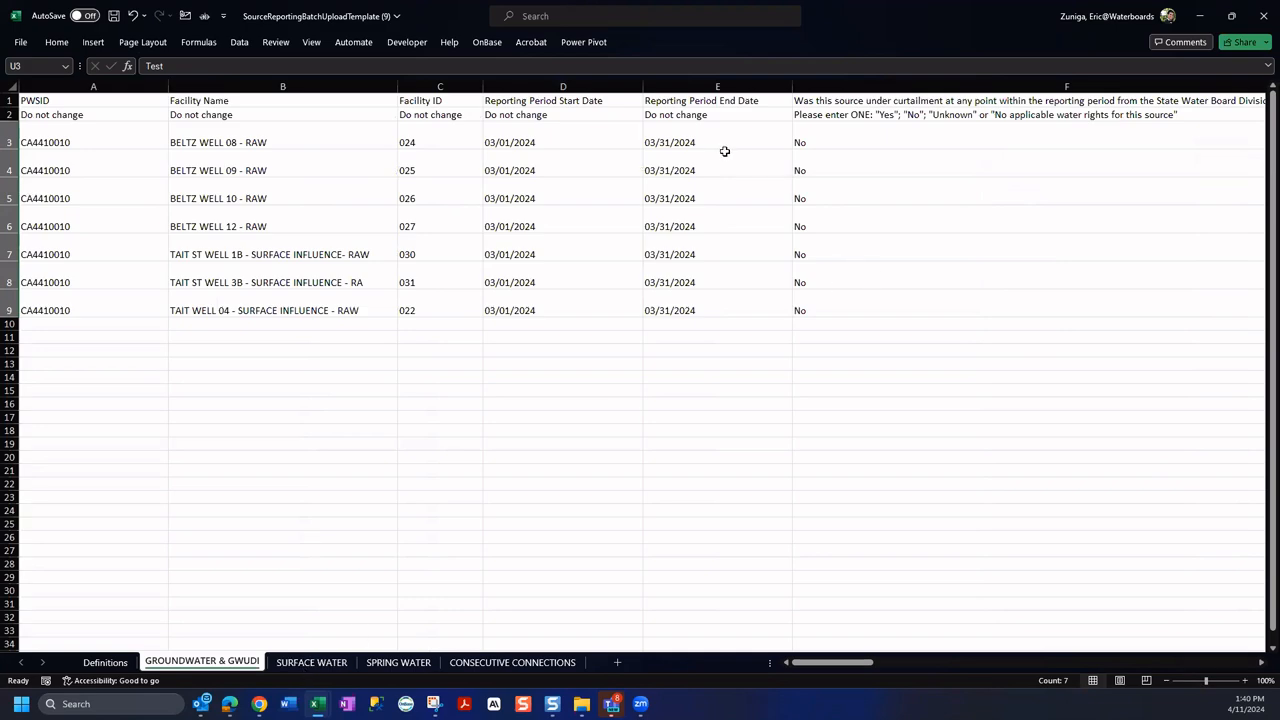
{"action": "left_click", "coordinate": [1261, 662]}
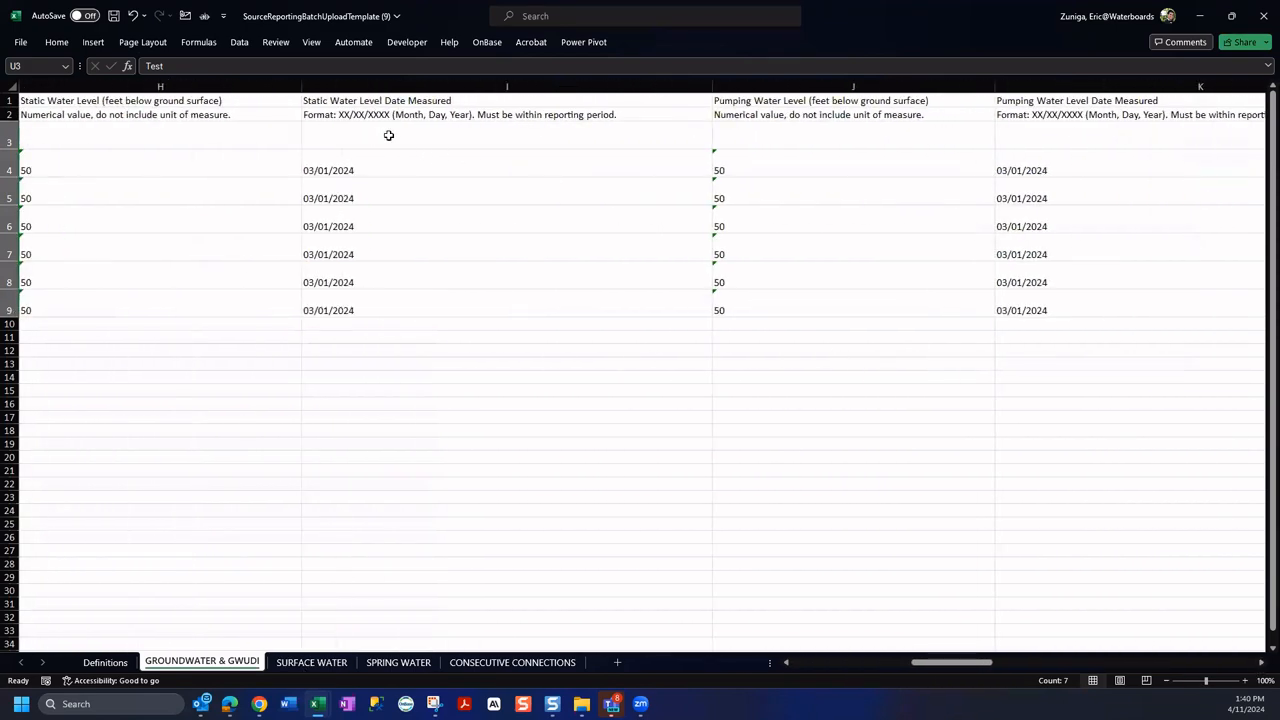
{"action": "left_click", "coordinate": [389, 135]}
{"action": "left_click_drag", "start_coordinate": [414, 169], "coordinate": [830, 170]}
{"action": "key", "text": "ctrl+c"}
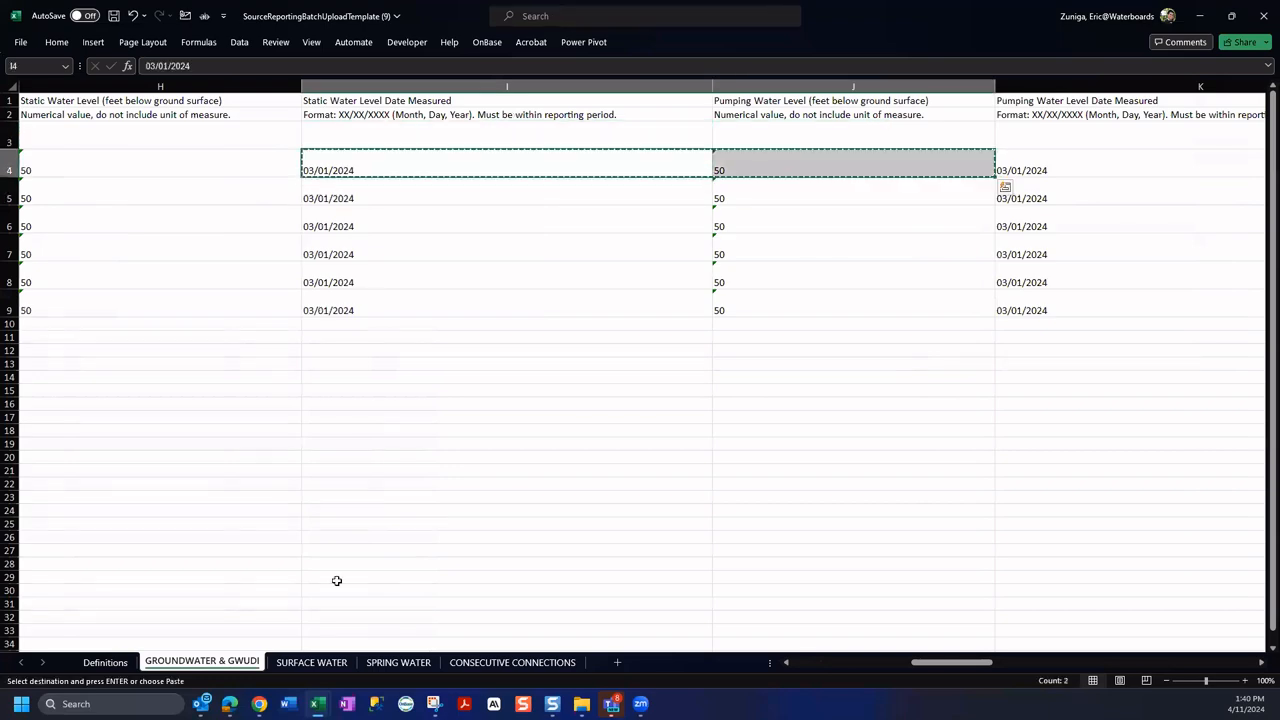
{"action": "left_click", "coordinate": [310, 662]}
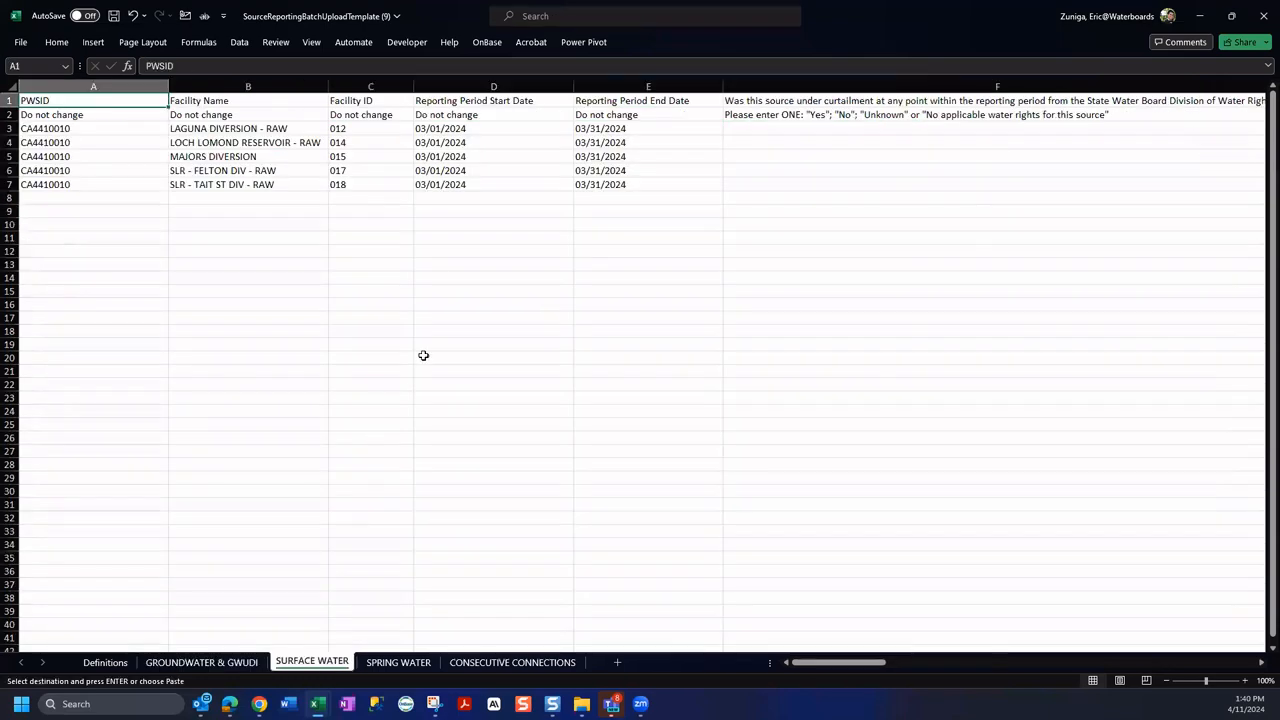
{"action": "left_click", "coordinate": [1261, 664]}
{"action": "left_click", "coordinate": [1261, 664]}
{"action": "left_click", "coordinate": [1261, 664]}
{"action": "left_click", "coordinate": [1261, 664]}
{"action": "left_click", "coordinate": [1261, 664]}
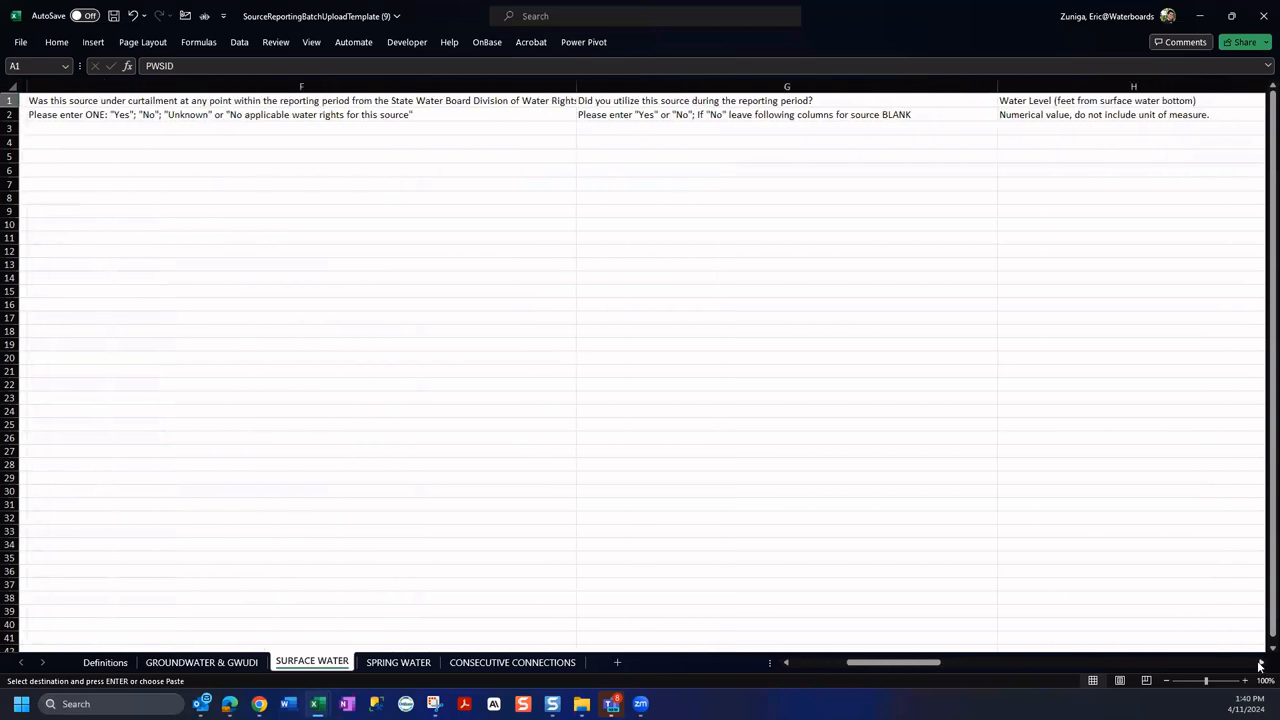
{"action": "left_click", "coordinate": [1261, 664]}
{"action": "left_click", "coordinate": [1261, 664]}
{"action": "left_click", "coordinate": [132, 129]}
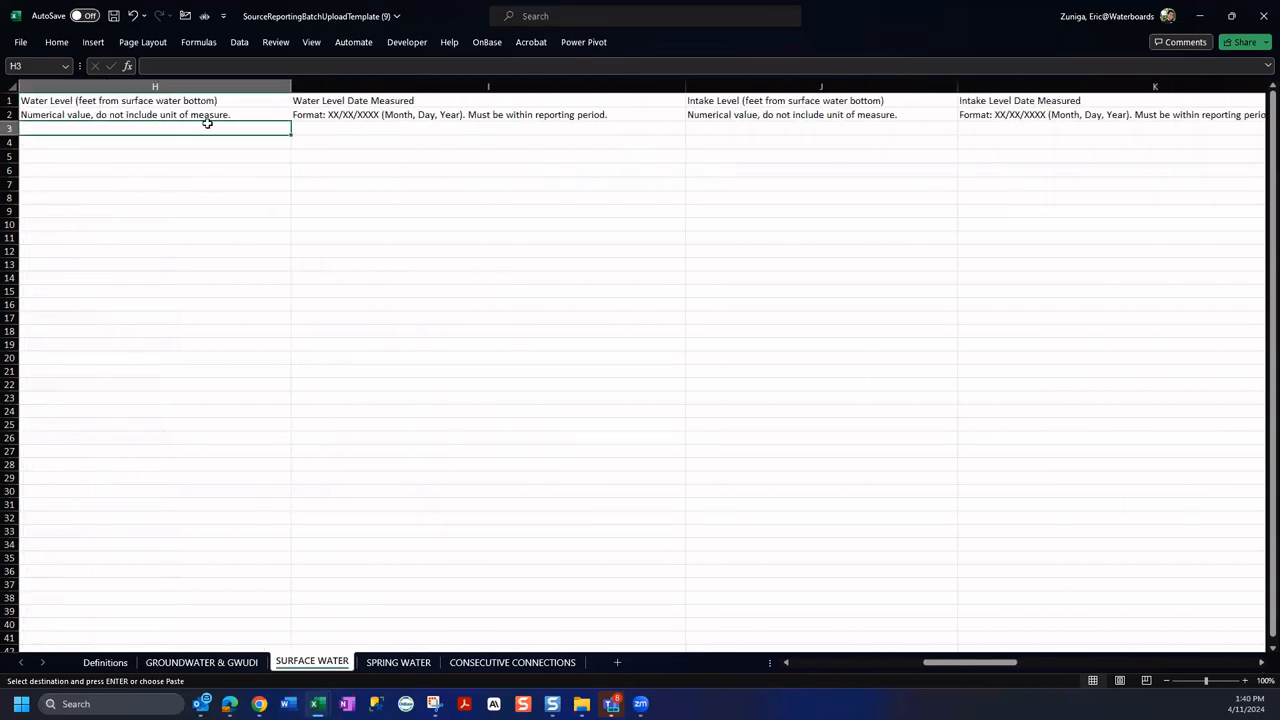
{"action": "key", "text": "ctrl+v"}
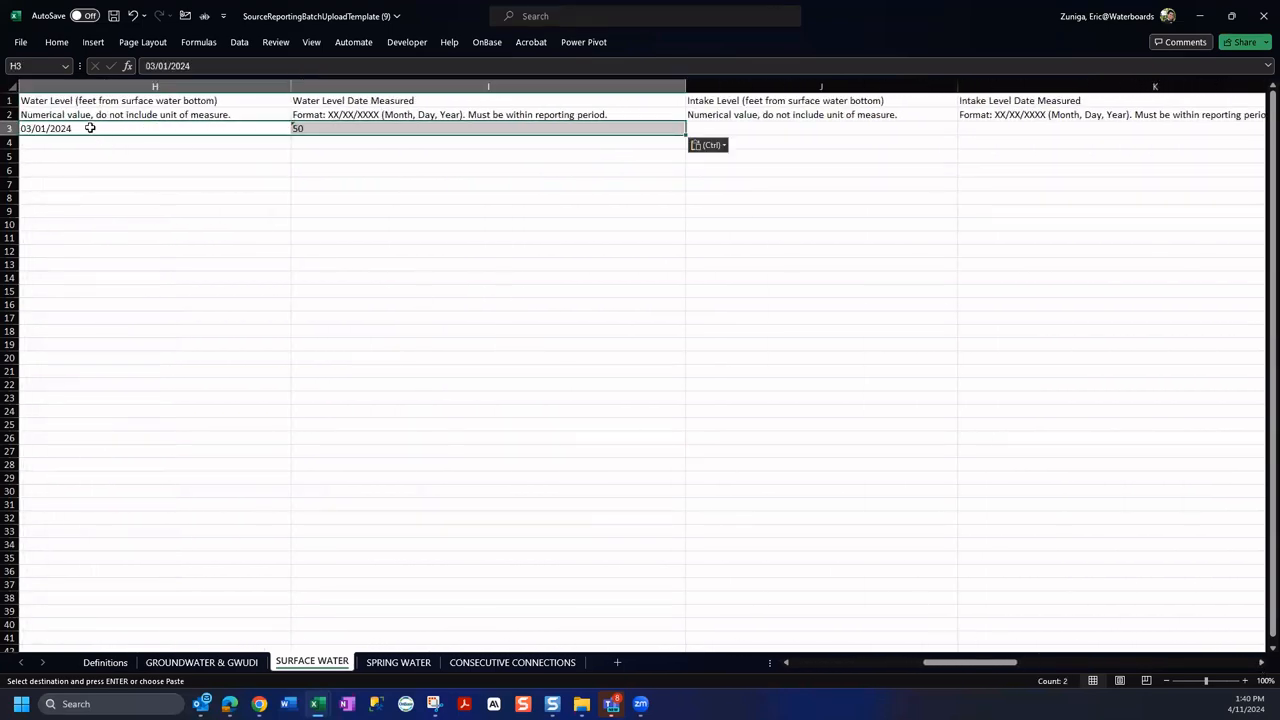
Copy the date 03/01/2024 from H3 into the water level date cell I3 and set the water level in H3 to 50.
{"action": "left_click", "coordinate": [235, 128]}
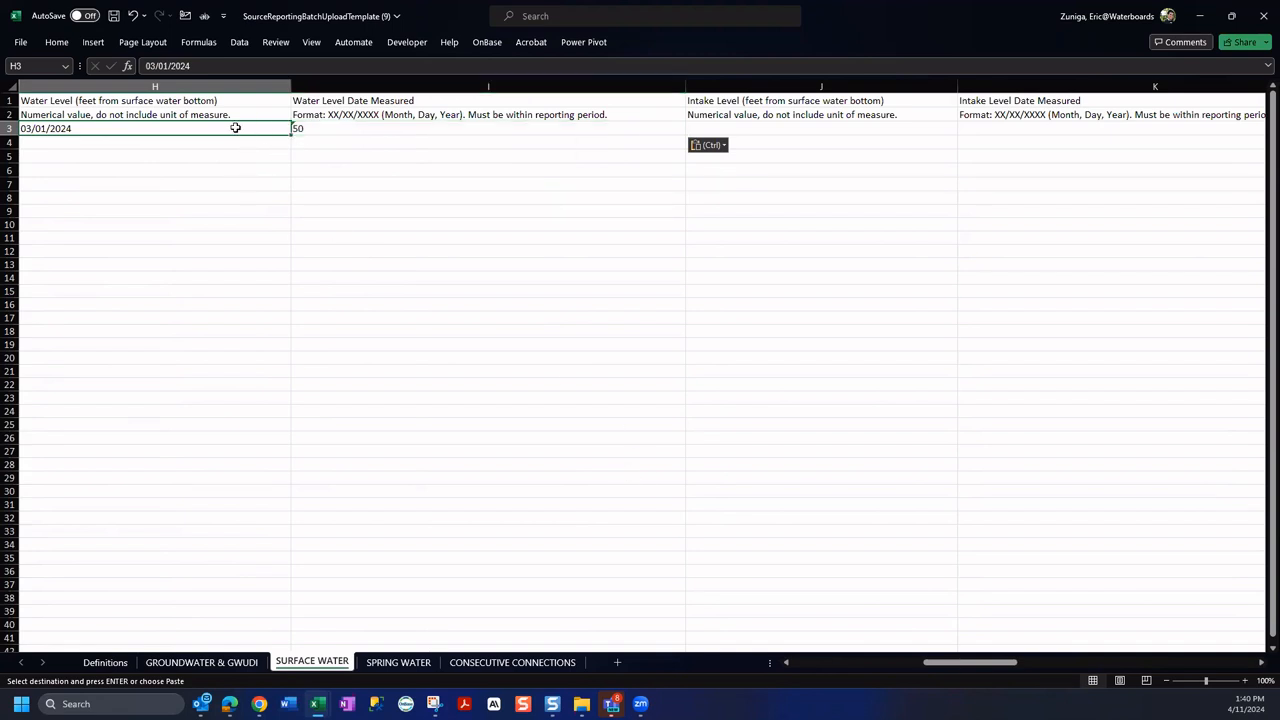
{"action": "key", "text": "ctrl+c"}
{"action": "left_click", "coordinate": [337, 128]}
{"action": "key", "text": "ctrl+v"}
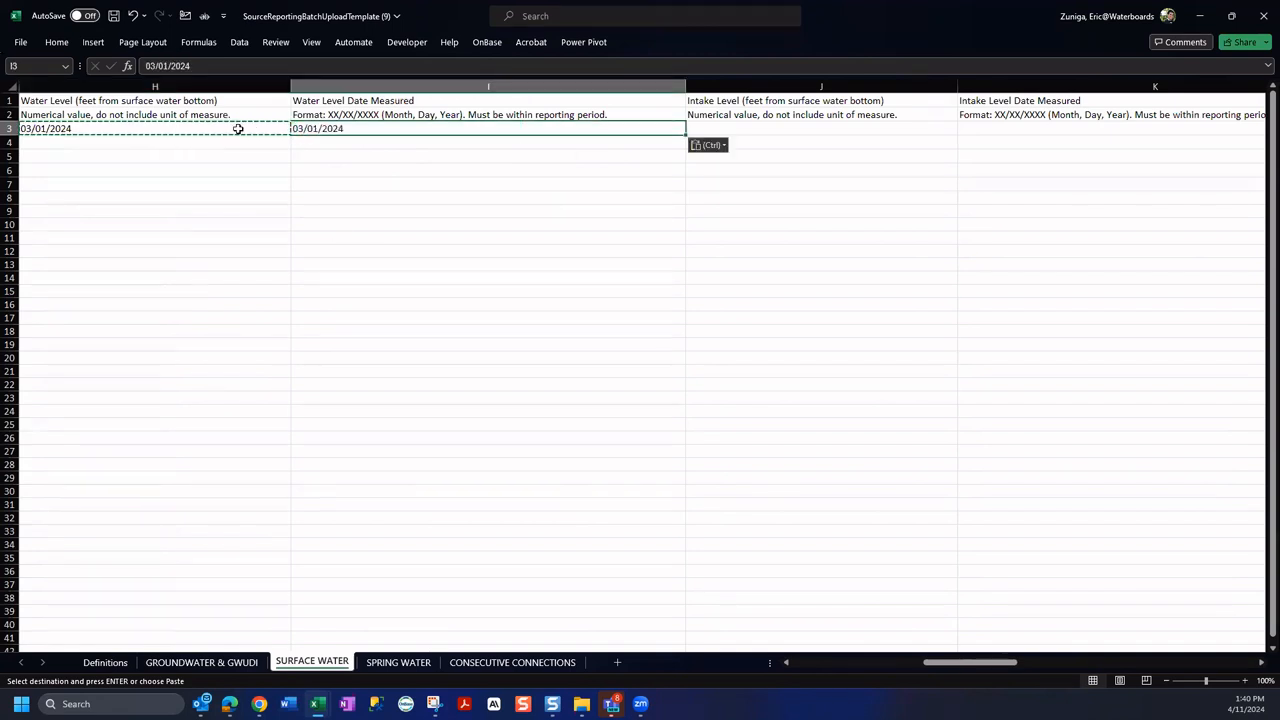
{"action": "left_click", "coordinate": [238, 129]}
{"action": "type", "text": "50"}
{"action": "key", "text": "Return"}
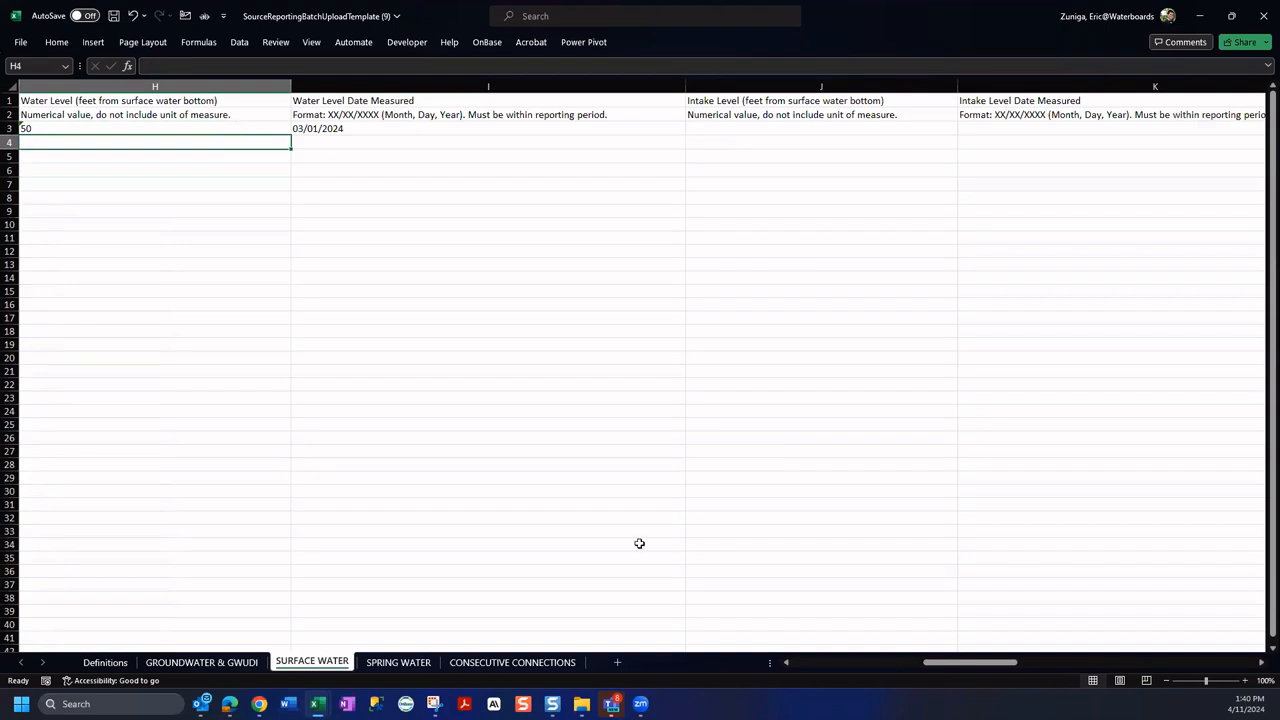
Enter "No" as the curtailment answer in F3 for the first surface water source.
{"action": "scroll", "coordinate": [798, 663], "scroll_direction": "left", "scroll_amount": 5}
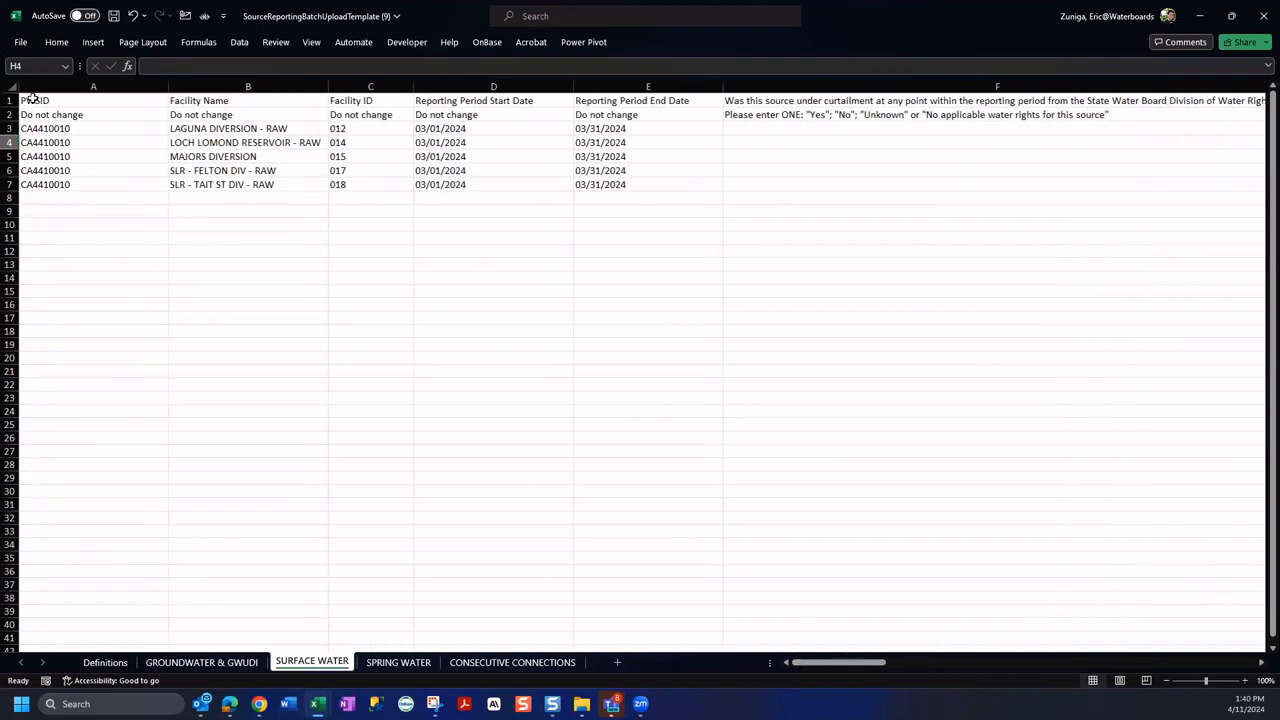
{"action": "left_click_drag", "start_coordinate": [222, 124], "coordinate": [215, 184]}
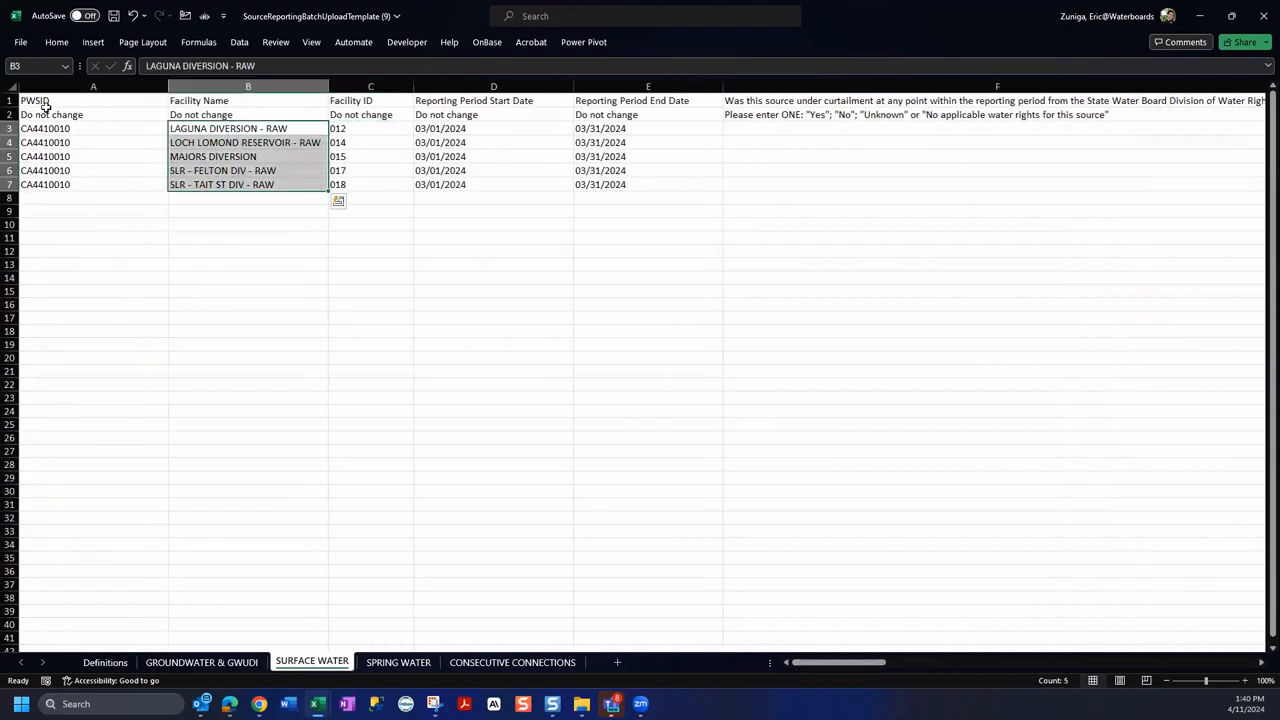
{"action": "left_click_drag", "start_coordinate": [52, 120], "coordinate": [640, 188]}
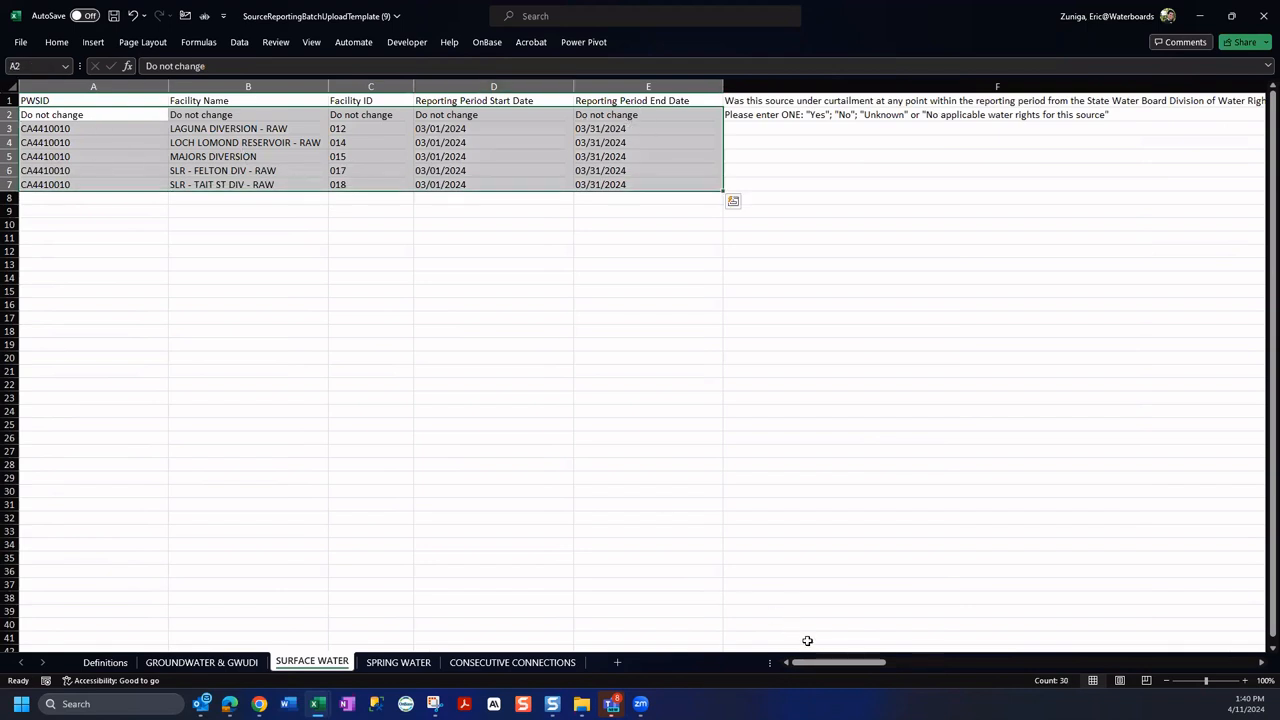
{"action": "left_click_drag", "start_coordinate": [836, 669], "coordinate": [877, 665]}
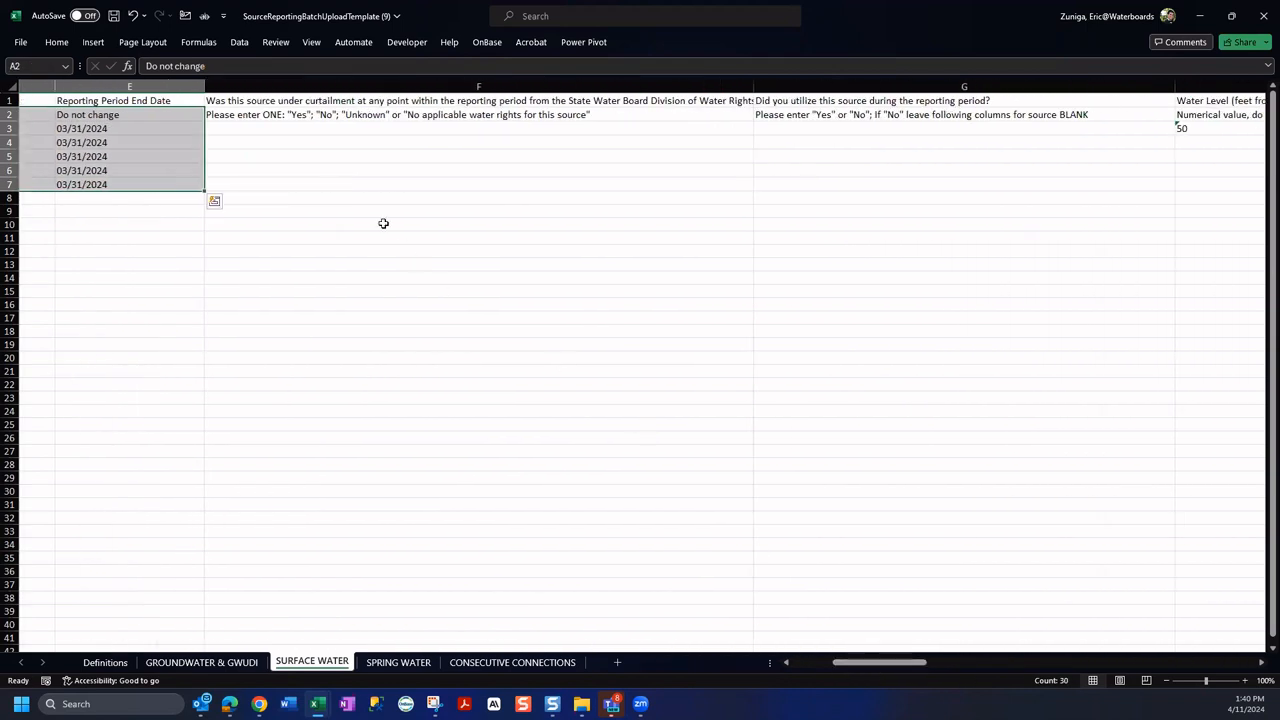
{"action": "left_click", "coordinate": [318, 127]}
{"action": "type", "text": "Mp"}
{"action": "key", "text": "Return"}
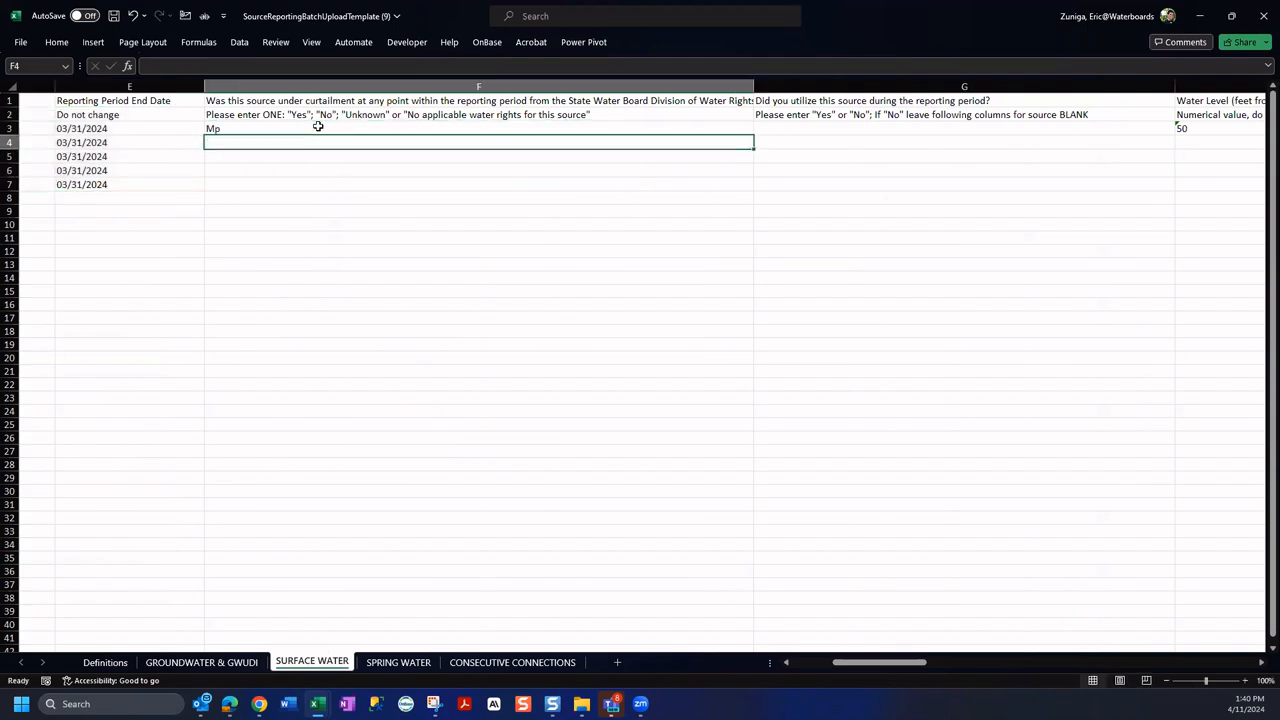
{"action": "left_click", "coordinate": [318, 127]}
{"action": "type", "text": "No"}
{"action": "key", "text": "Return"}
Copy the curtailment answer "No" from F3 to F4:F7.
{"action": "left_click", "coordinate": [315, 127]}
{"action": "key", "text": "ctrl+c"}
{"action": "left_click_drag", "start_coordinate": [323, 140], "coordinate": [332, 188]}
{"action": "key", "text": "ctrl+v"}
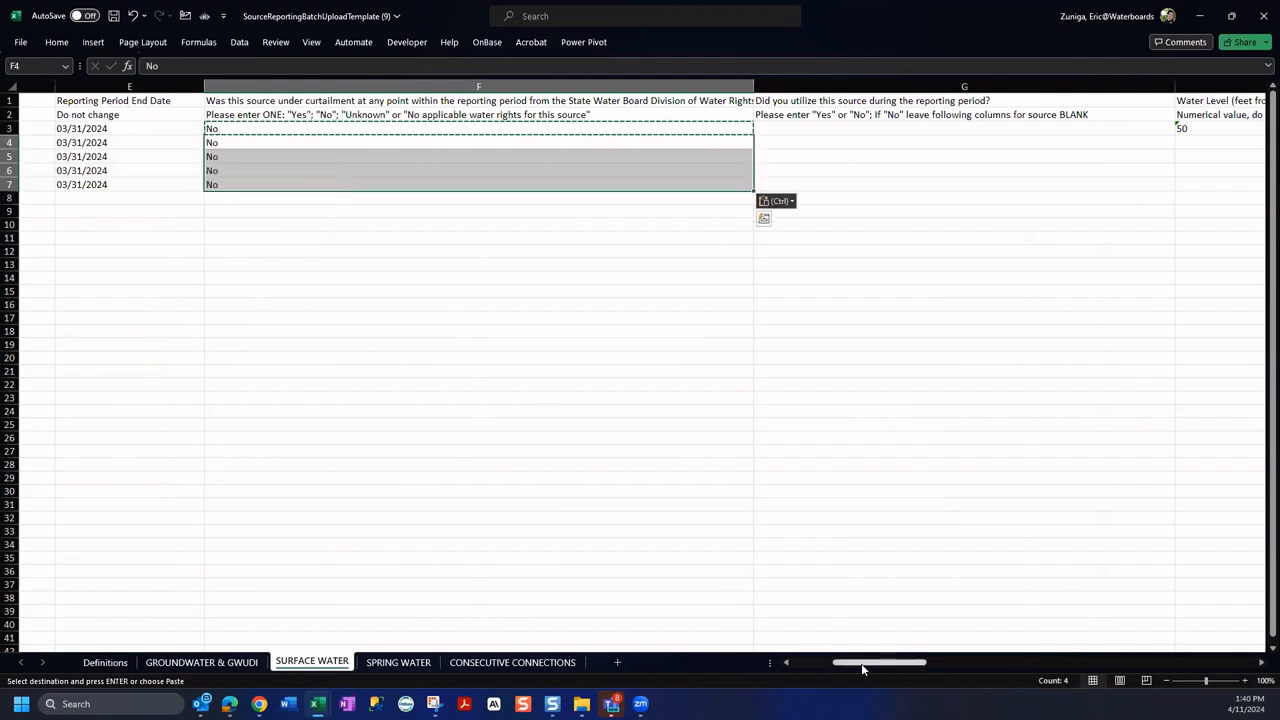
Enter "Yes" in G3 for source utilization during the reporting period and copy it to G4:G7.
{"action": "left_click_drag", "start_coordinate": [861, 663], "coordinate": [906, 663]}
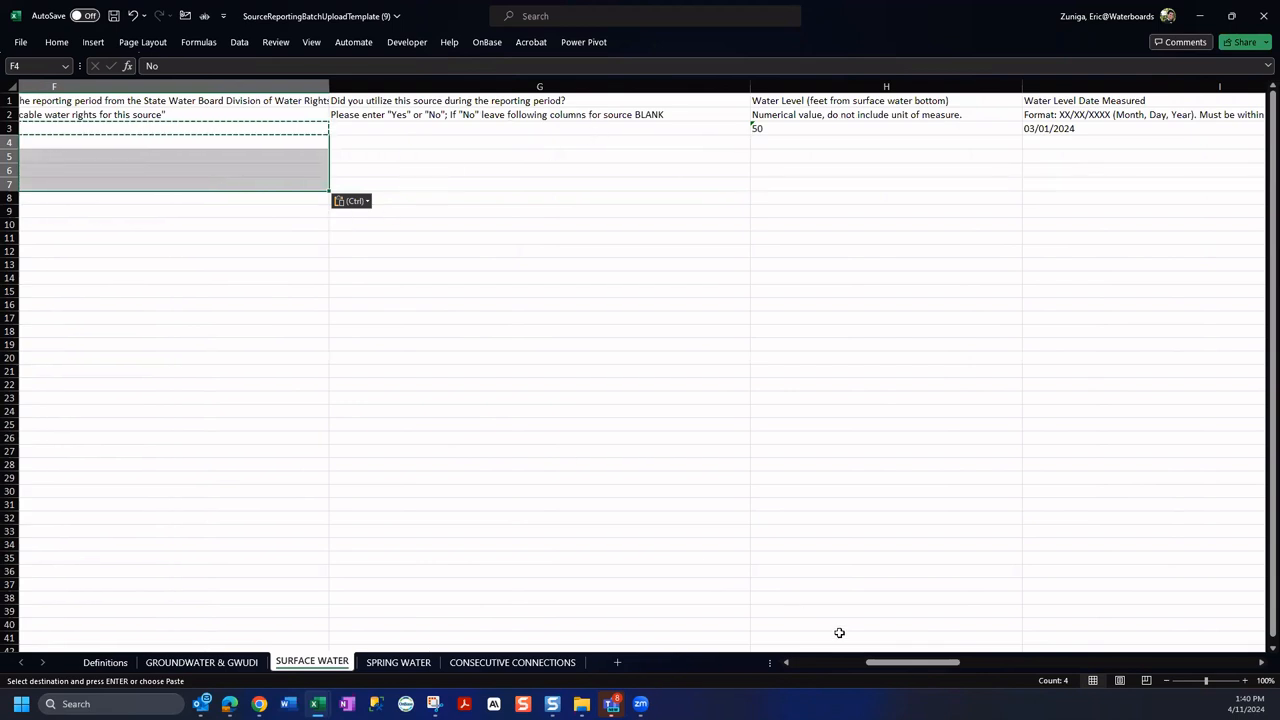
{"action": "left_click", "coordinate": [906, 669]}
{"action": "left_click_drag", "start_coordinate": [905, 669], "coordinate": [905, 663]}
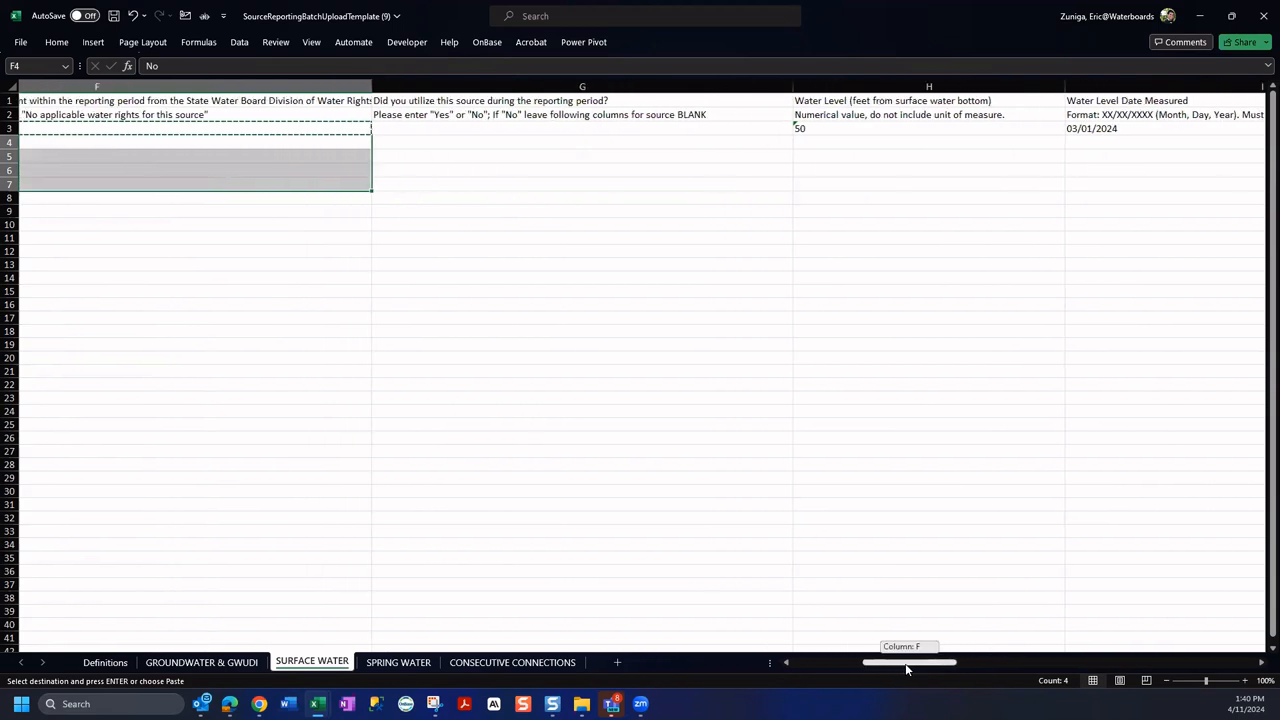
{"action": "left_click", "coordinate": [423, 132]}
{"action": "type", "text": "Yes"}
{"action": "key", "text": "Return"}
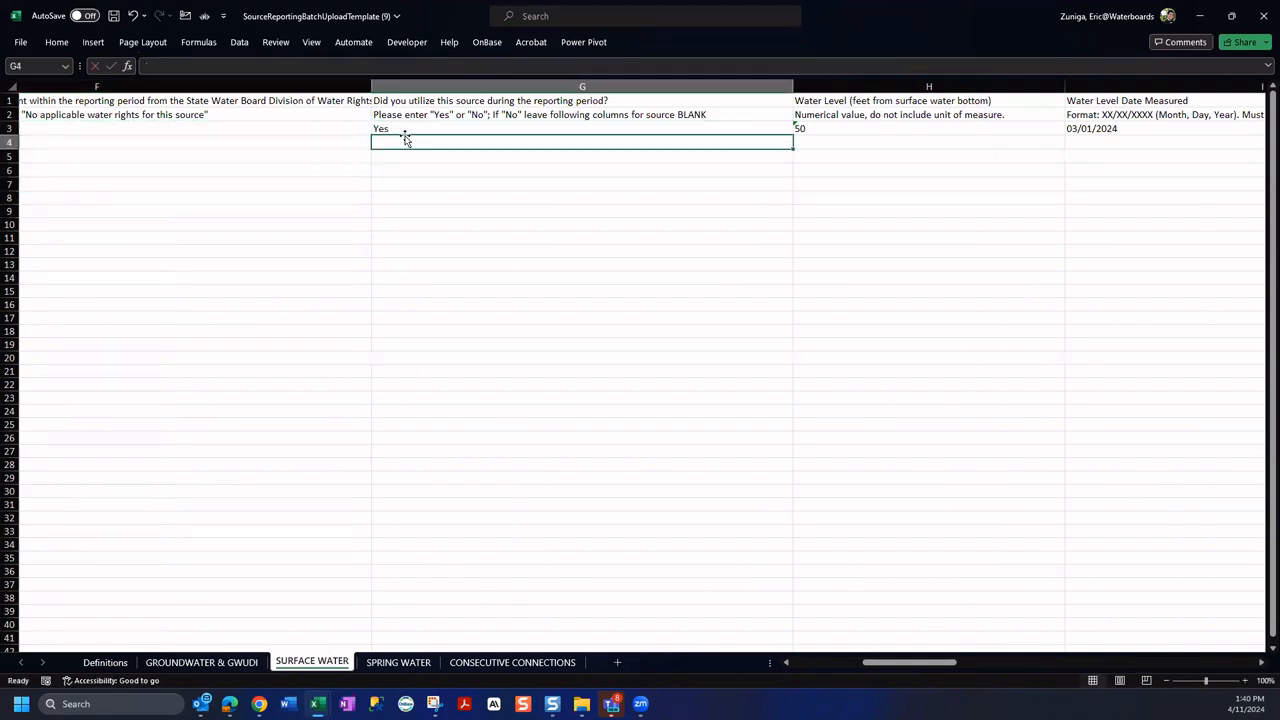
{"action": "key", "text": "Up"}
{"action": "key", "text": "ctrl+c"}
{"action": "left_click_drag", "start_coordinate": [406, 140], "coordinate": [403, 182]}
{"action": "key", "text": "ctrl+v"}
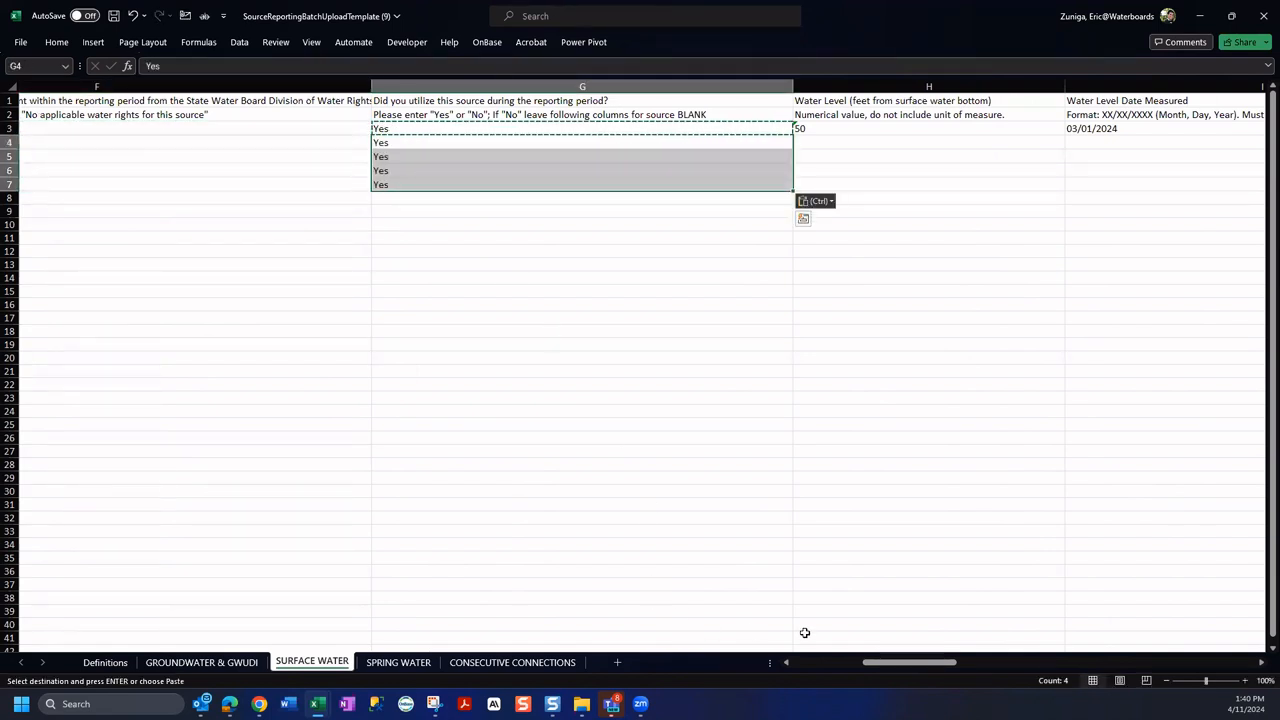
Copy the water level 50 and measured date 03/01/2024 from H3:I3 to H4:I7.
{"action": "left_click_drag", "start_coordinate": [905, 664], "coordinate": [931, 645]}
{"action": "left_click_drag", "start_coordinate": [506, 133], "coordinate": [757, 129]}
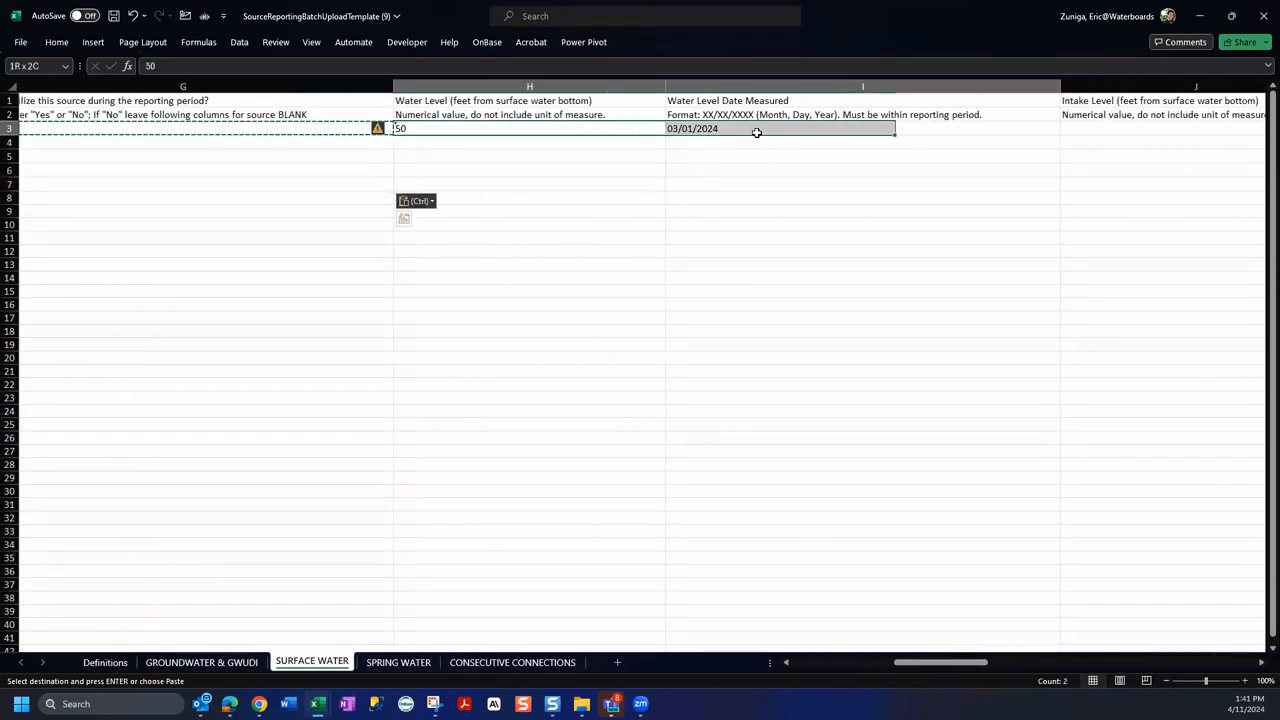
{"action": "key", "text": "ctrl+c"}
{"action": "left_click_drag", "start_coordinate": [525, 143], "coordinate": [717, 177]}
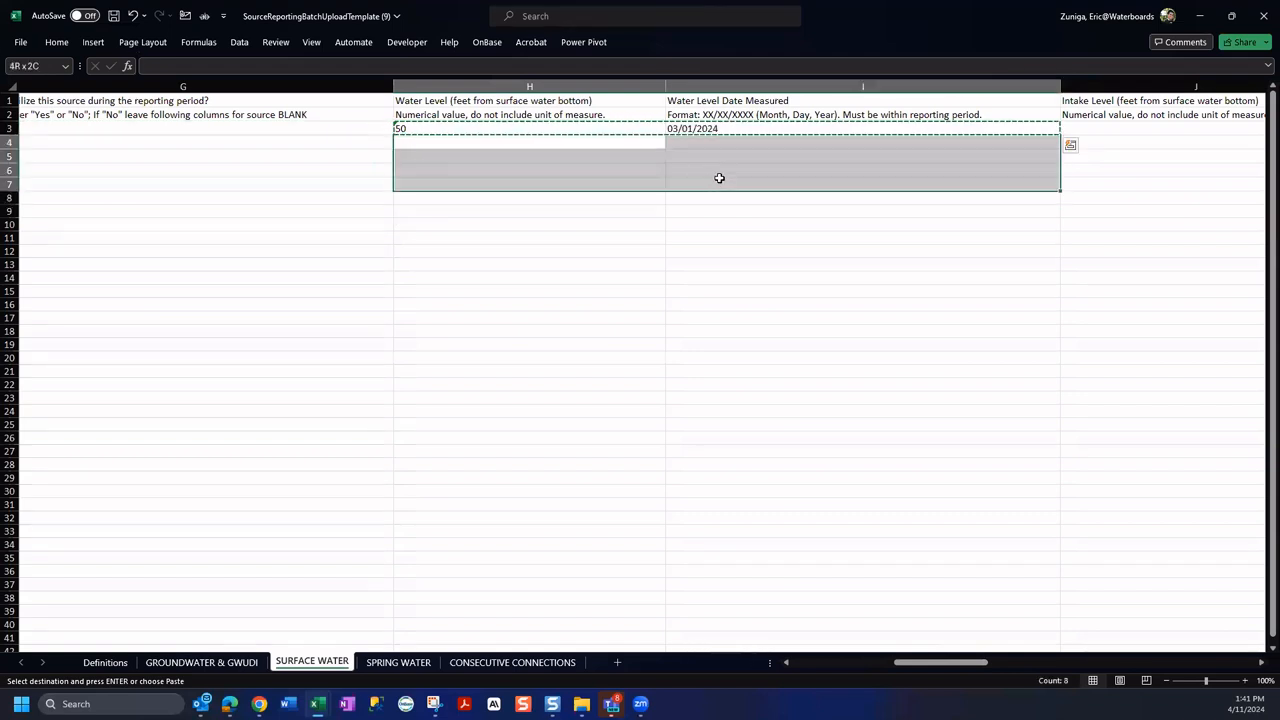
{"action": "key", "text": "ctrl+v"}
Paste the copied level 50 and date 03/01/2024 into the intake level and intake date cells J3:K7.
{"action": "left_click_drag", "start_coordinate": [938, 668], "coordinate": [990, 668]}
{"action": "left_click", "coordinate": [525, 129]}
{"action": "key", "text": "ctrl+v"}
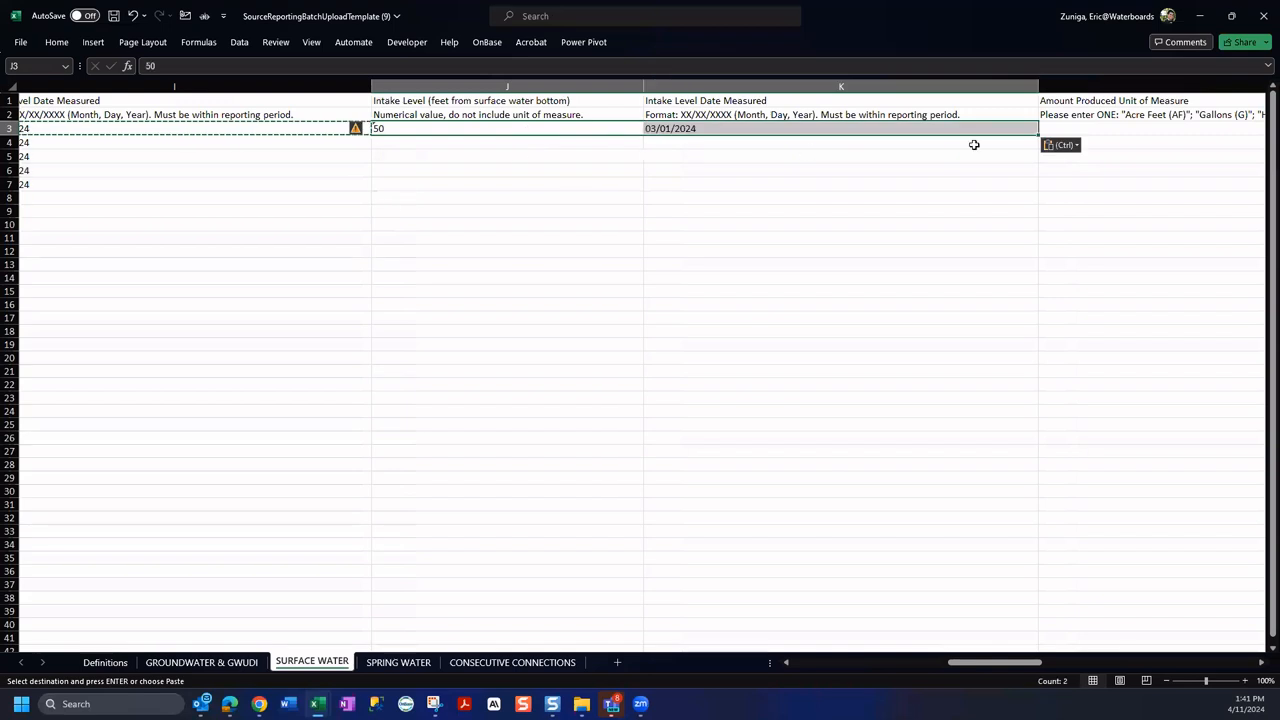
{"action": "left_click_drag", "start_coordinate": [447, 141], "coordinate": [737, 177]}
{"action": "key", "text": "ctrl+v"}
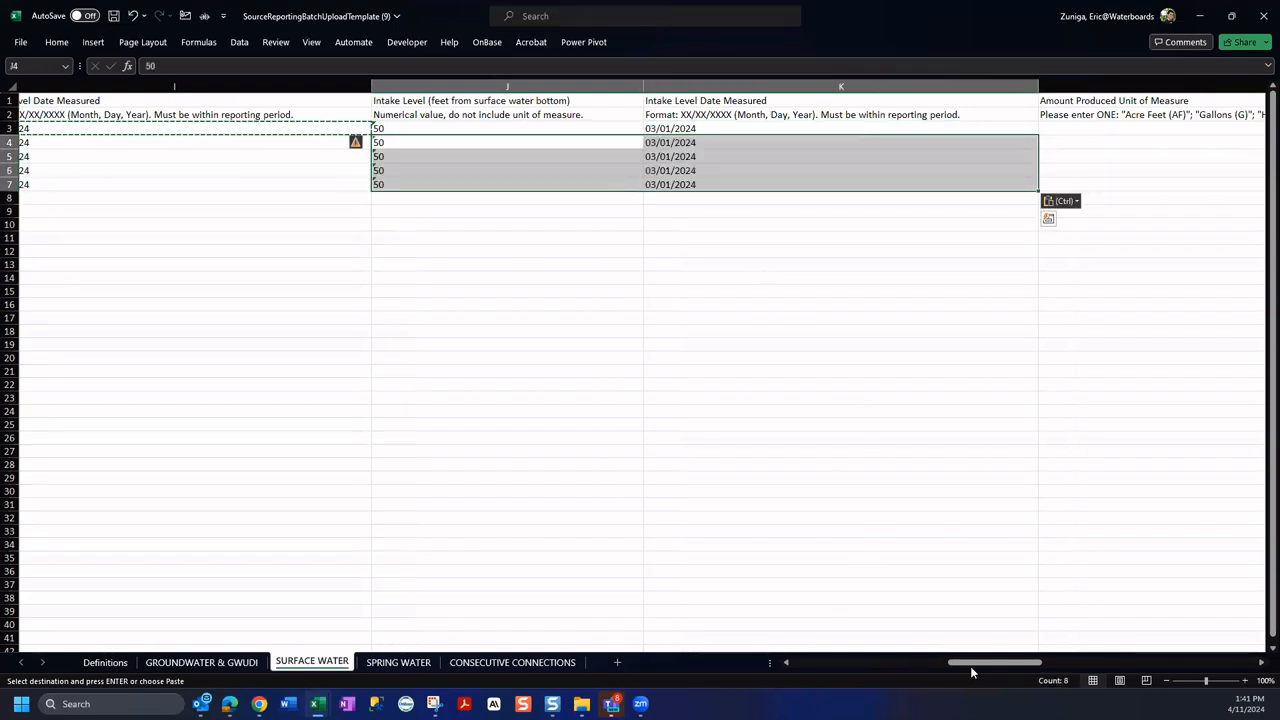
Enter "Acre Feet (AF)" as the amount produced unit in L3 and fill it down to L7.
{"action": "left_click_drag", "start_coordinate": [970, 666], "coordinate": [1035, 667]}
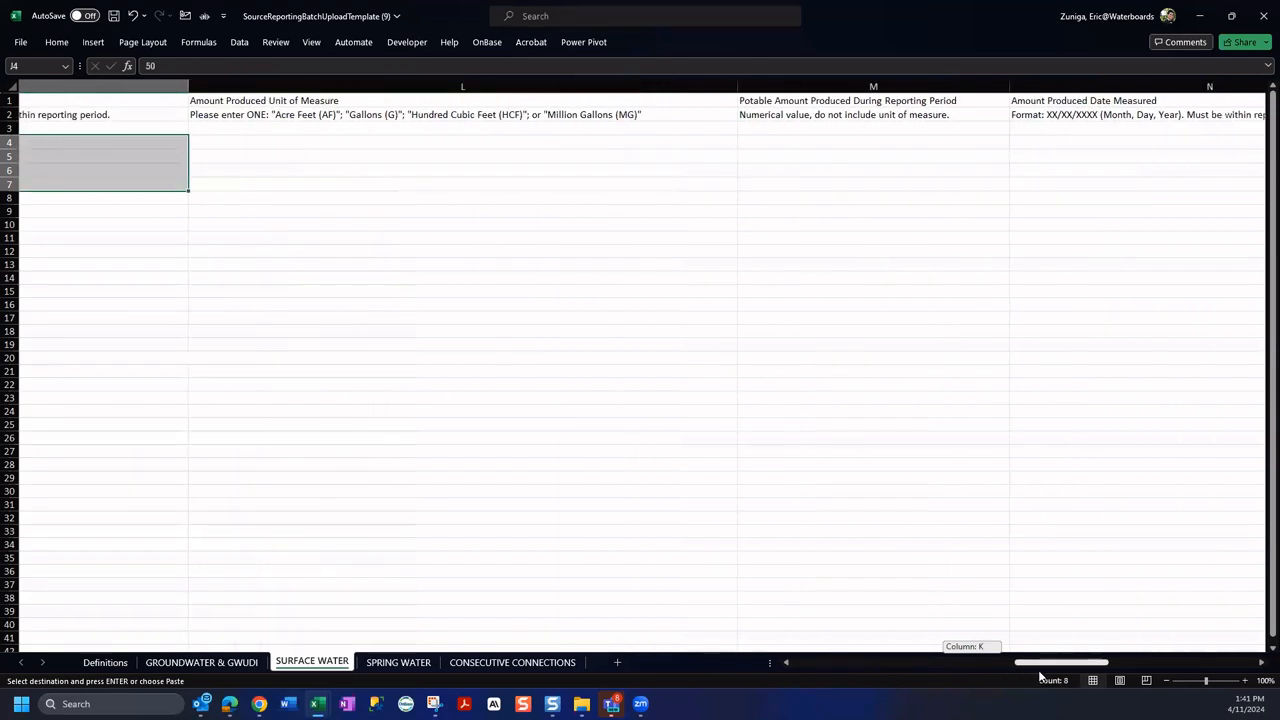
{"action": "left_click", "coordinate": [324, 128]}
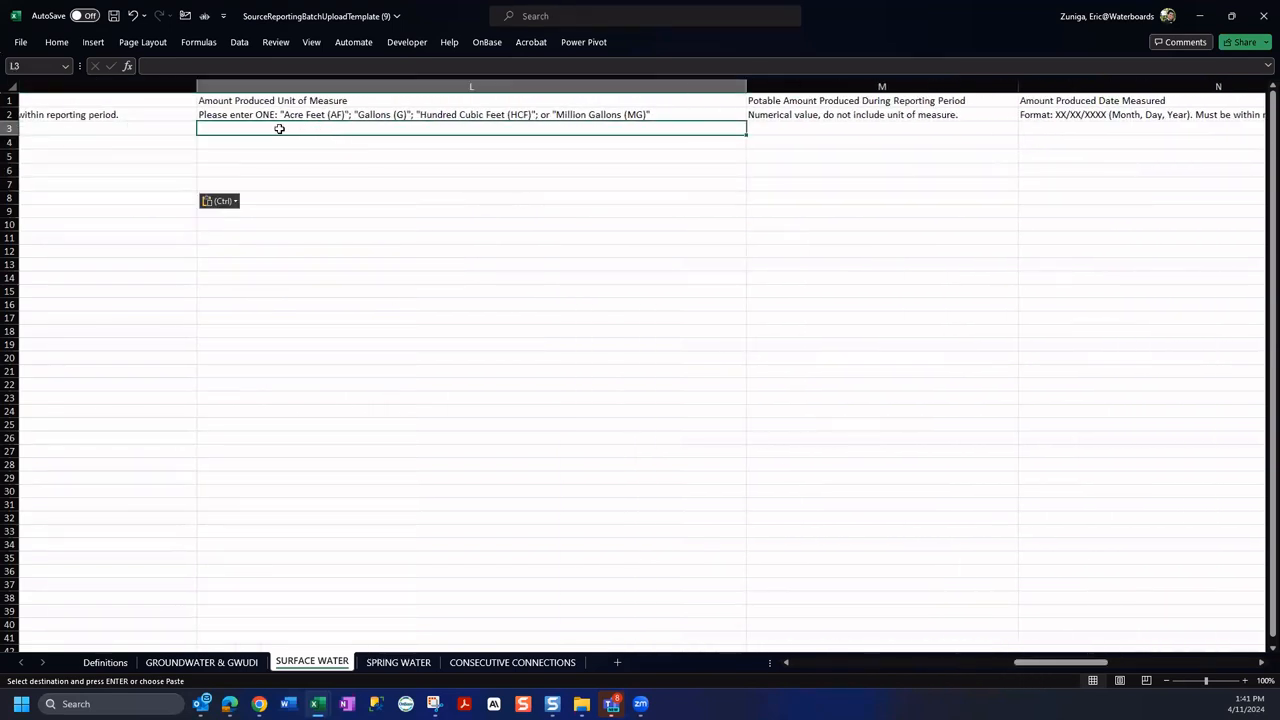
{"action": "type", "text": "Gal"}
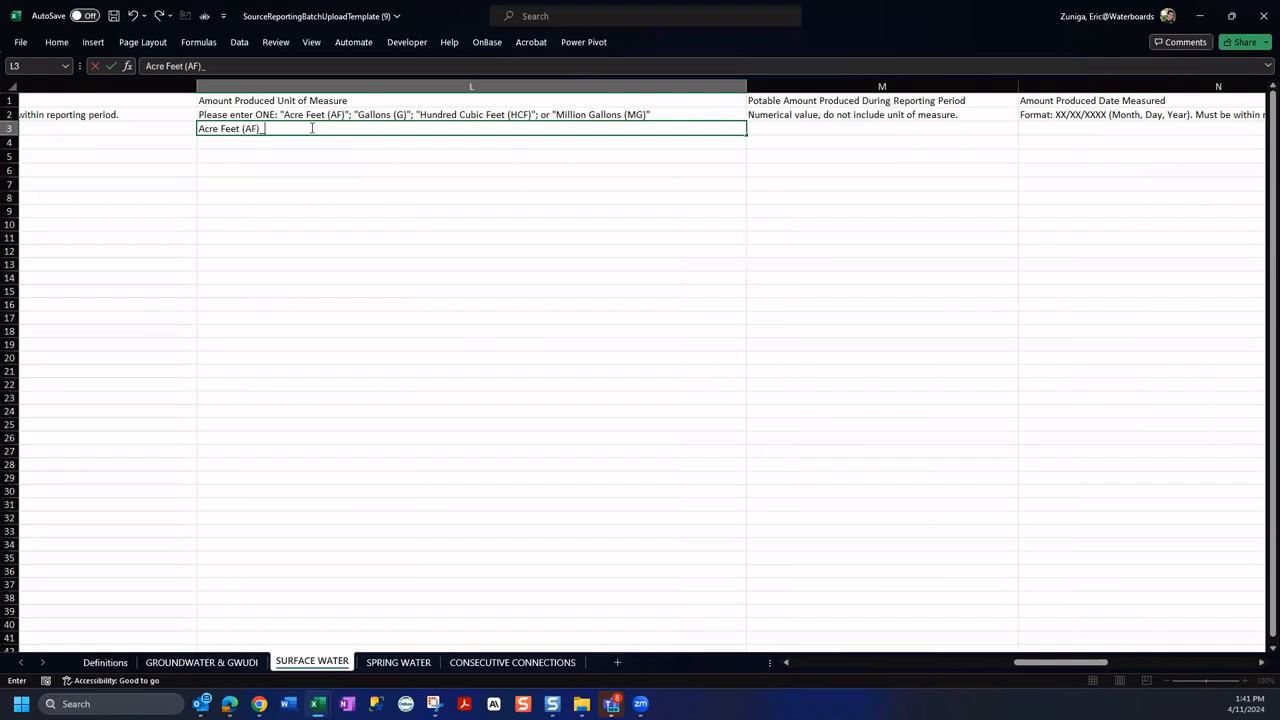
{"action": "key", "text": "Return"}
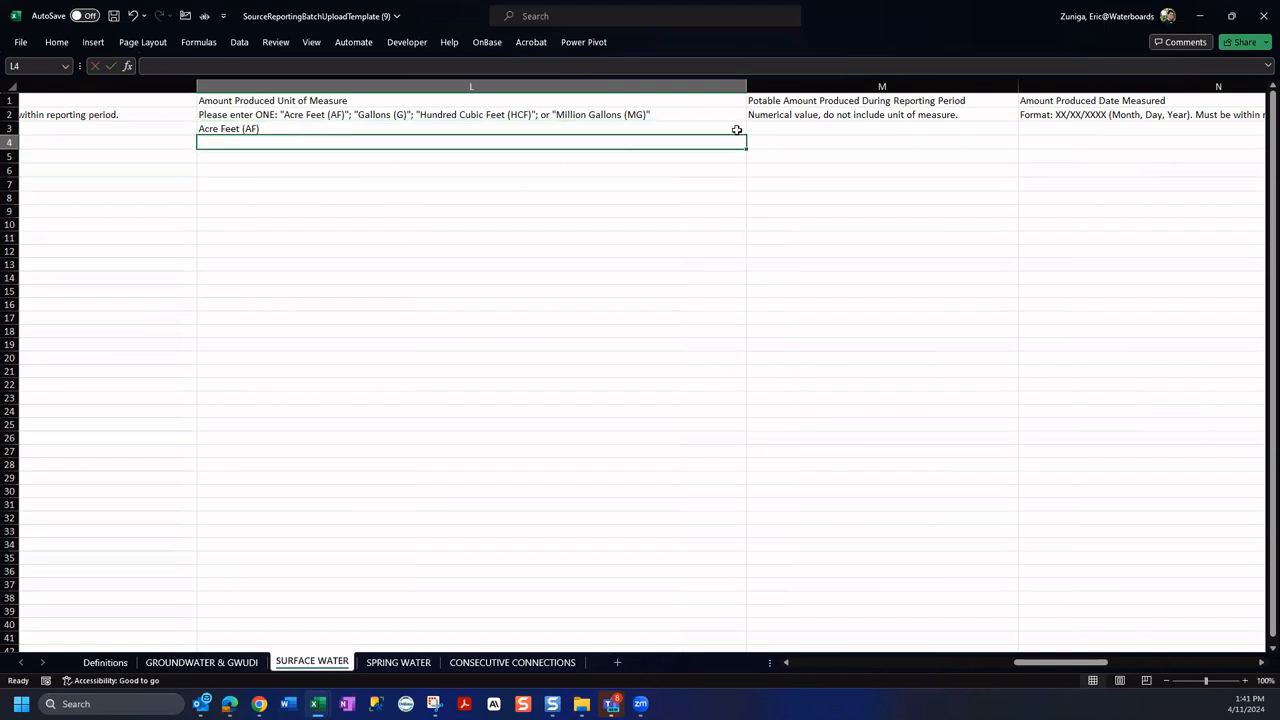
{"action": "left_click", "coordinate": [740, 130]}
{"action": "left_click_drag", "start_coordinate": [747, 134], "coordinate": [731, 197]}
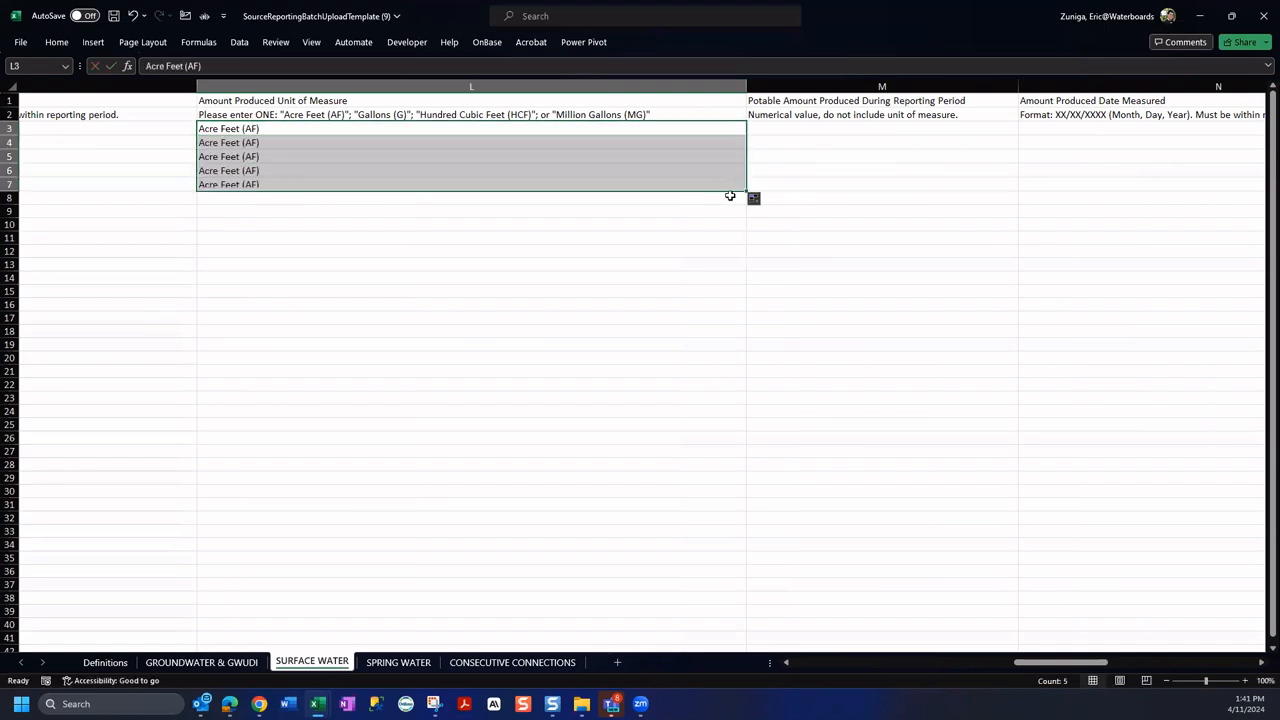
Copy the intake level 50 and date 03/01/2024 from row 3 into the potable amount produced and date measured cells M3:N7.
{"action": "left_click_drag", "start_coordinate": [900, 517], "coordinate": [1035, 625]}
{"action": "left_click", "coordinate": [1038, 630]}
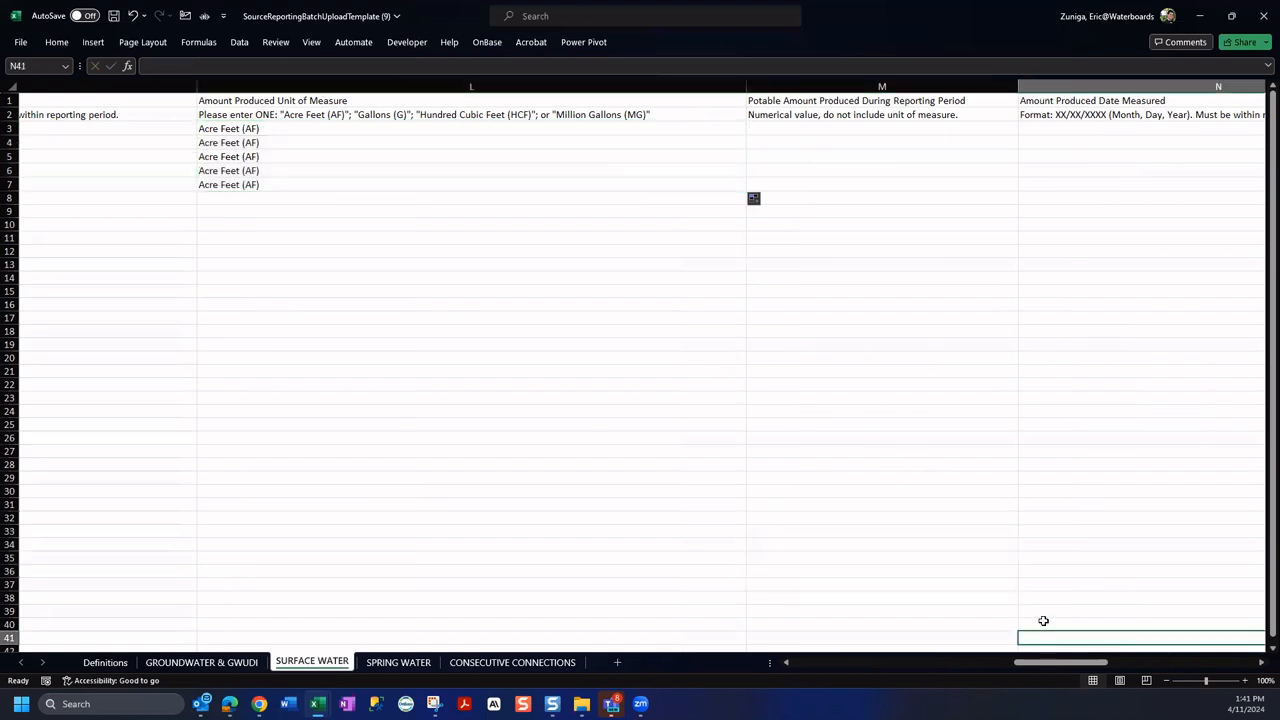
{"action": "left_click", "coordinate": [818, 132]}
{"action": "left_click_drag", "start_coordinate": [97, 128], "coordinate": [157, 129]}
{"action": "key", "text": "ctrl+c"}
{"action": "left_click_drag", "start_coordinate": [988, 660], "coordinate": [1059, 621]}
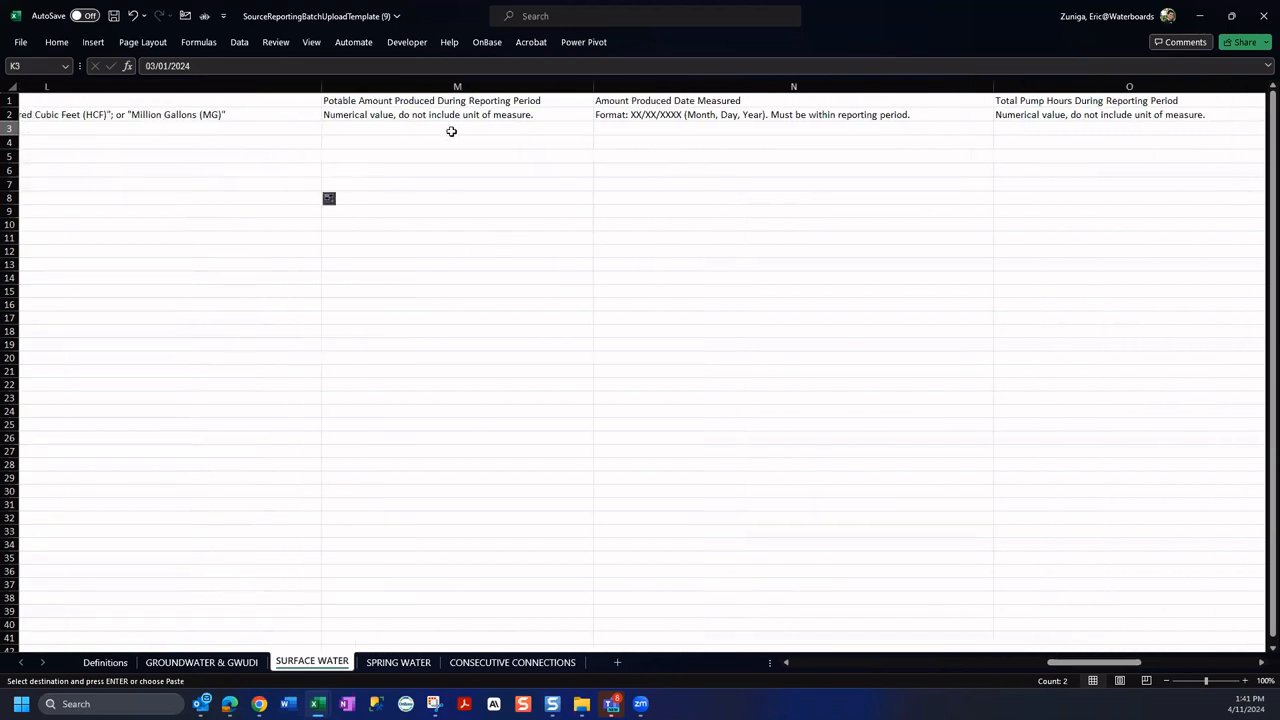
{"action": "left_click_drag", "start_coordinate": [387, 129], "coordinate": [651, 186]}
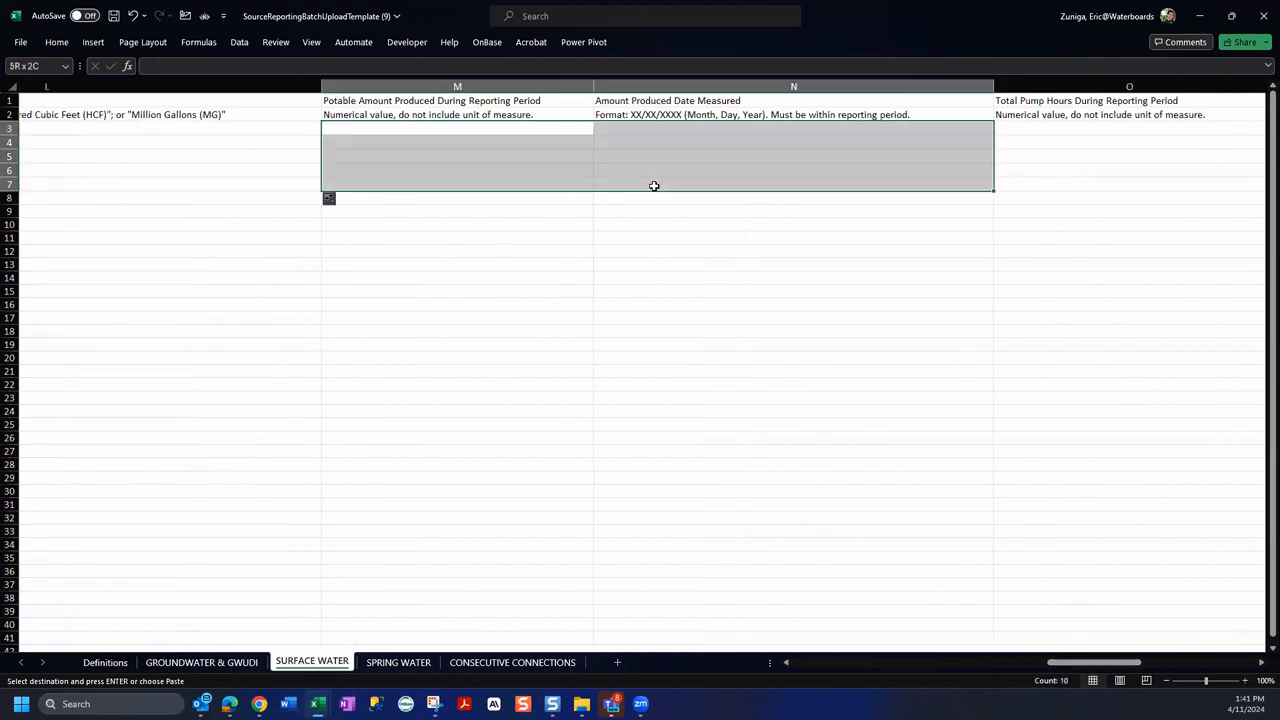
{"action": "key", "text": "ctrl+v"}
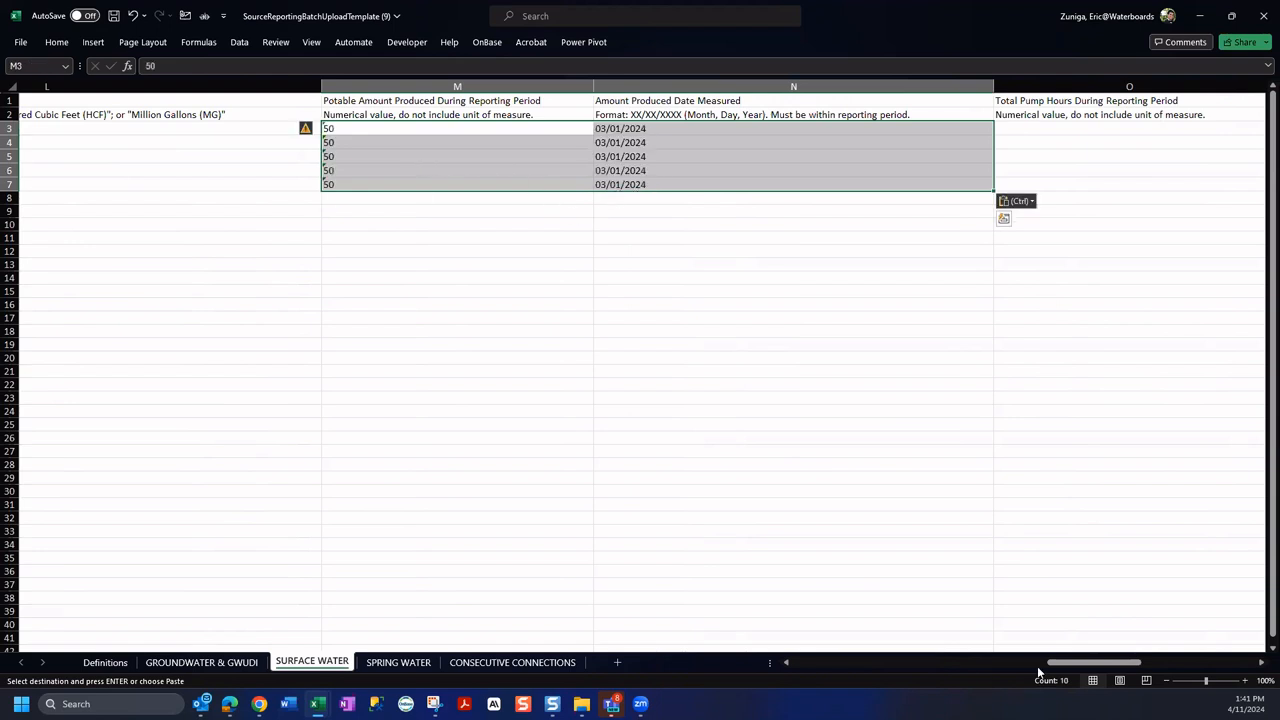
Enter 500 as the total pump hours in O3 and copy it to O4:O7.
{"action": "left_click_drag", "start_coordinate": [1040, 666], "coordinate": [1130, 666]}
{"action": "left_click", "coordinate": [367, 130]}
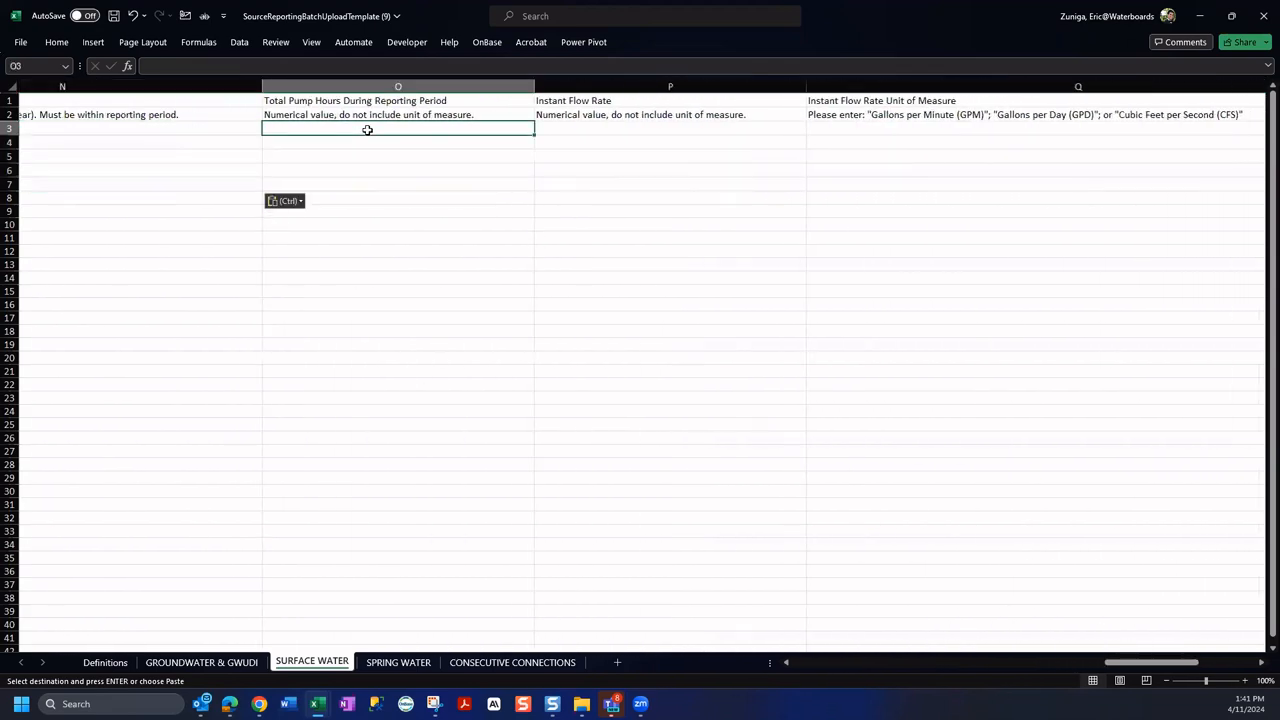
{"action": "type", "text": "500"}
{"action": "key", "text": "Return"}
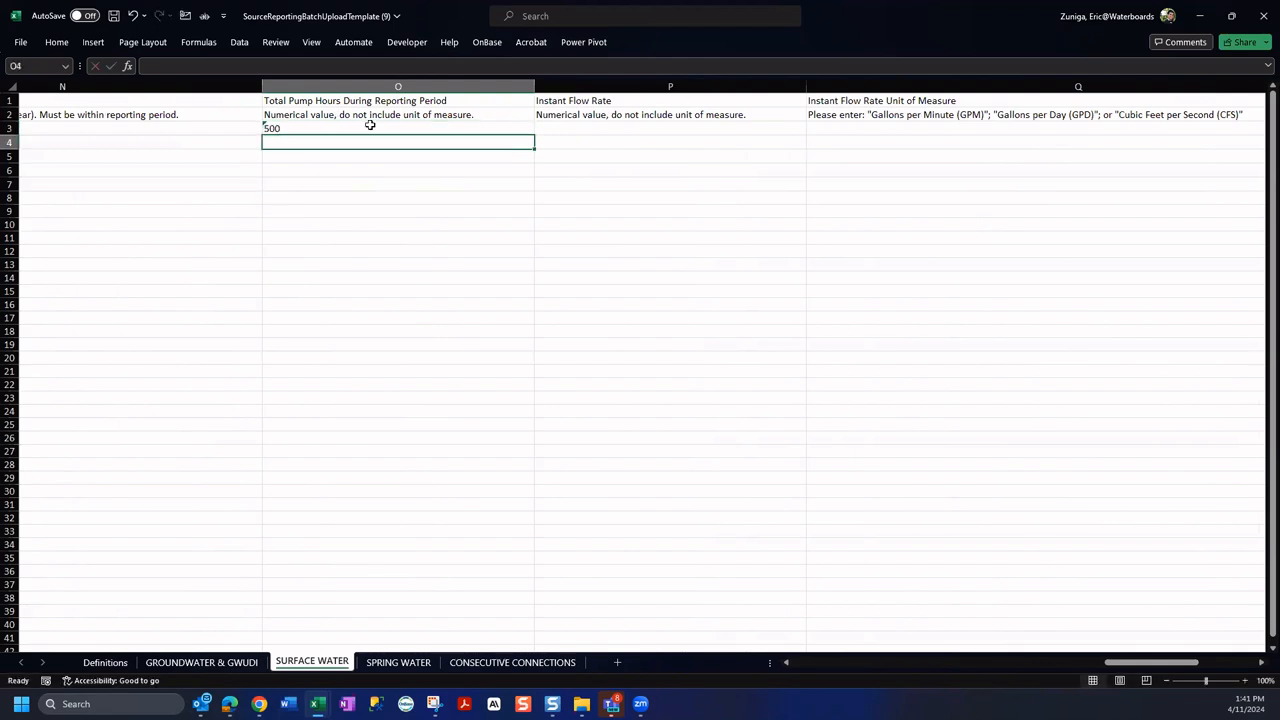
{"action": "left_click", "coordinate": [335, 131]}
{"action": "key", "text": "ctrl+c"}
{"action": "left_click", "coordinate": [333, 144]}
{"action": "left_click_drag", "start_coordinate": [327, 155], "coordinate": [334, 183]}
{"action": "key", "text": "ctrl+v"}
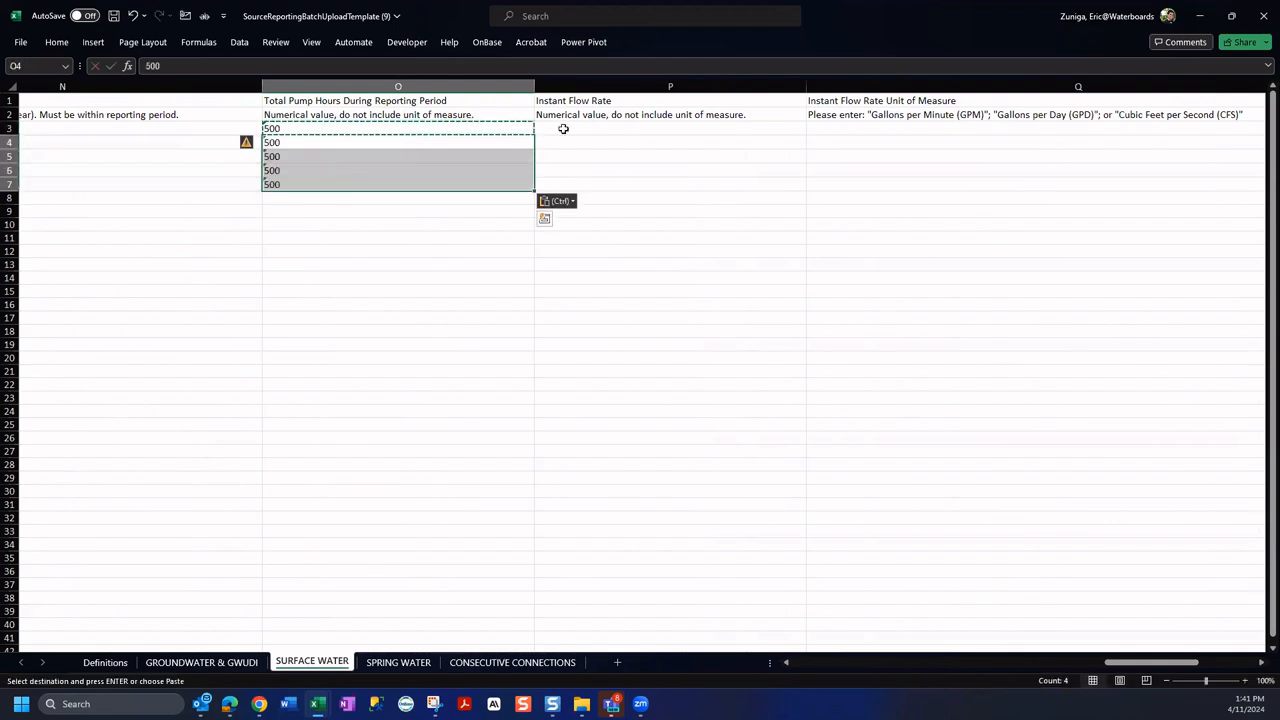
Enter 50 as the instant flow rate in P3 and copy it to P4:P7.
{"action": "left_click", "coordinate": [569, 129]}
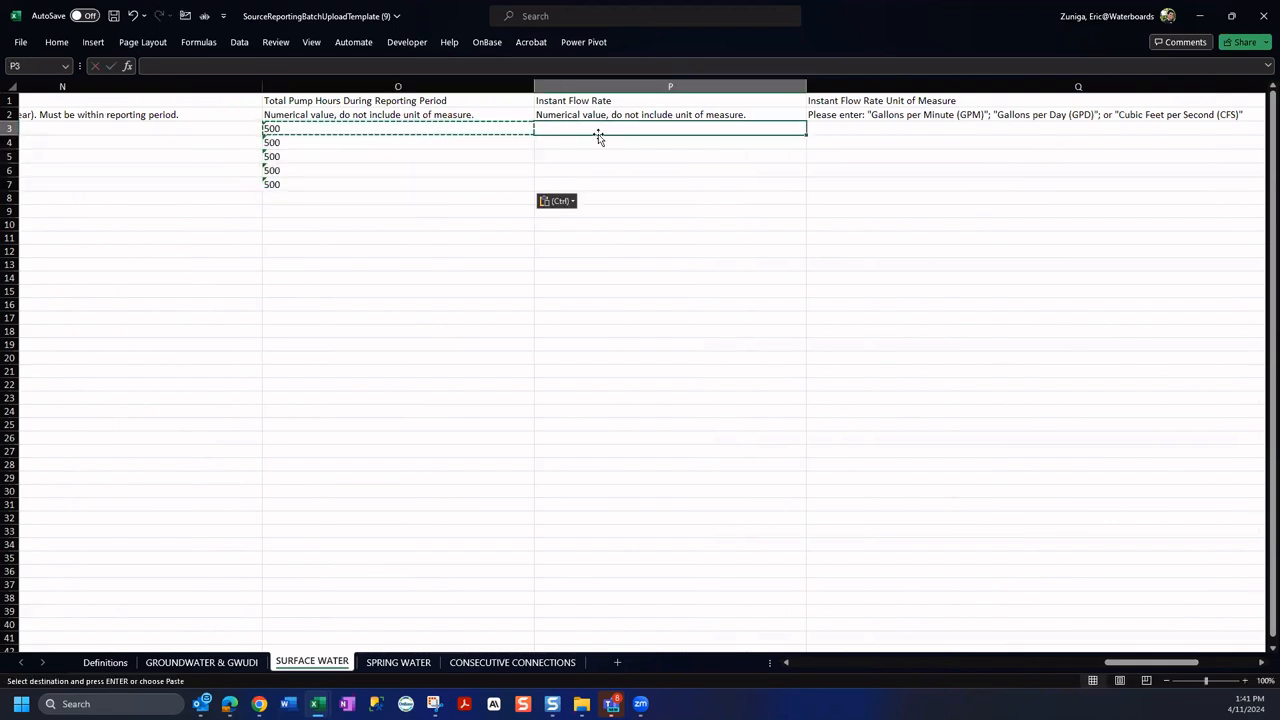
{"action": "type", "text": "50"}
{"action": "key", "text": "Return"}
{"action": "left_click", "coordinate": [595, 130]}
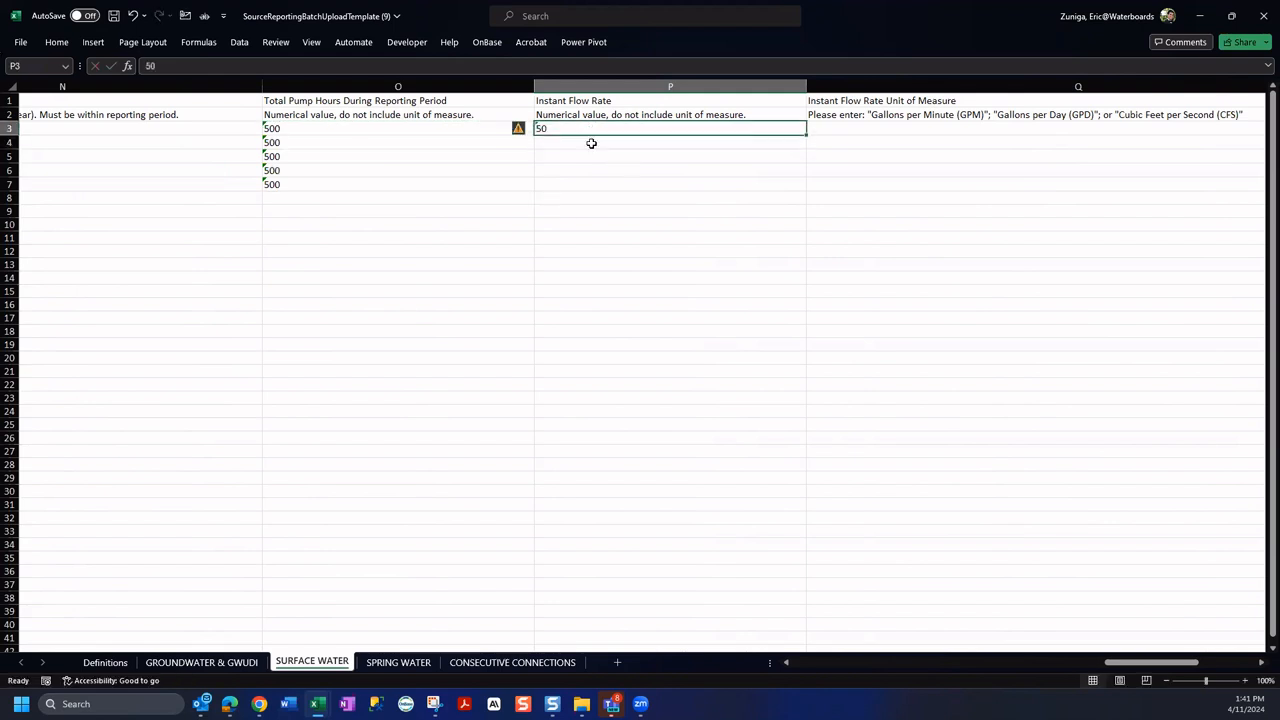
{"action": "key", "text": "ctrl+c"}
{"action": "left_click_drag", "start_coordinate": [590, 143], "coordinate": [633, 188]}
{"action": "key", "text": "ctrl+v"}
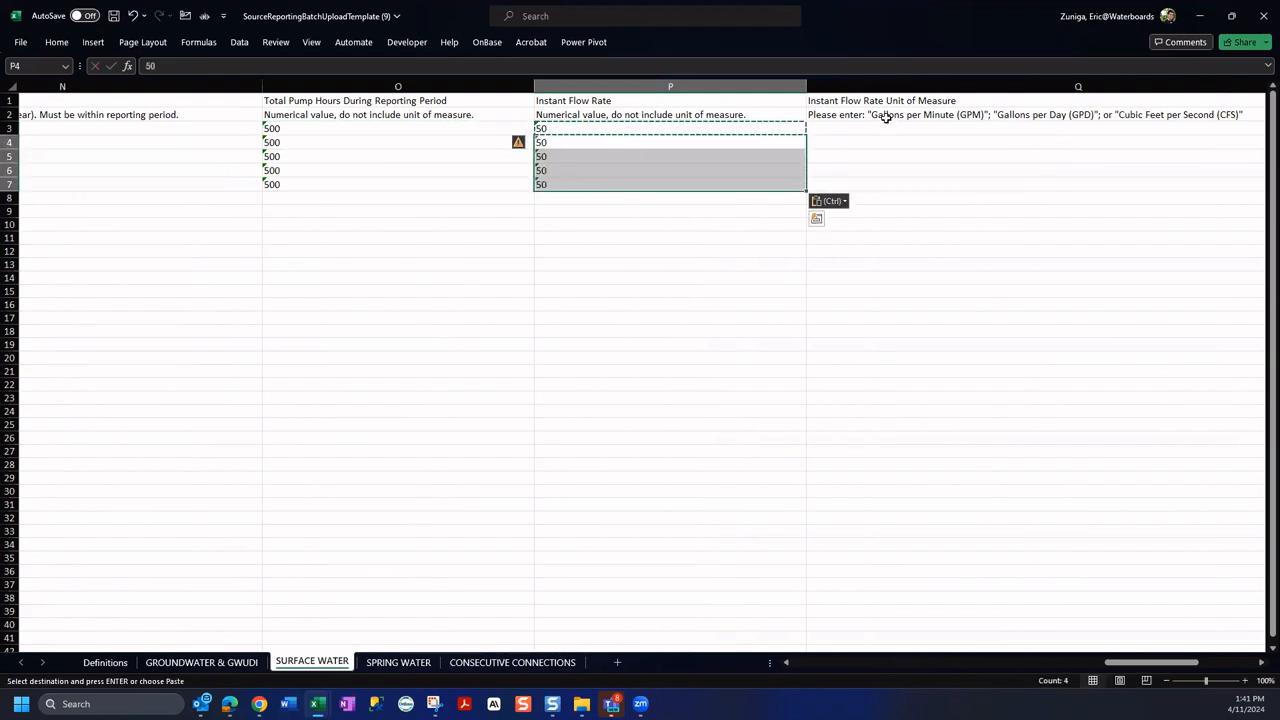
Copy the text "Gallons per Day (GPD)" from the Q2 instructions into Q3 as the instant flow rate unit, leaving Q2 intact.
{"action": "left_click", "coordinate": [970, 117]}
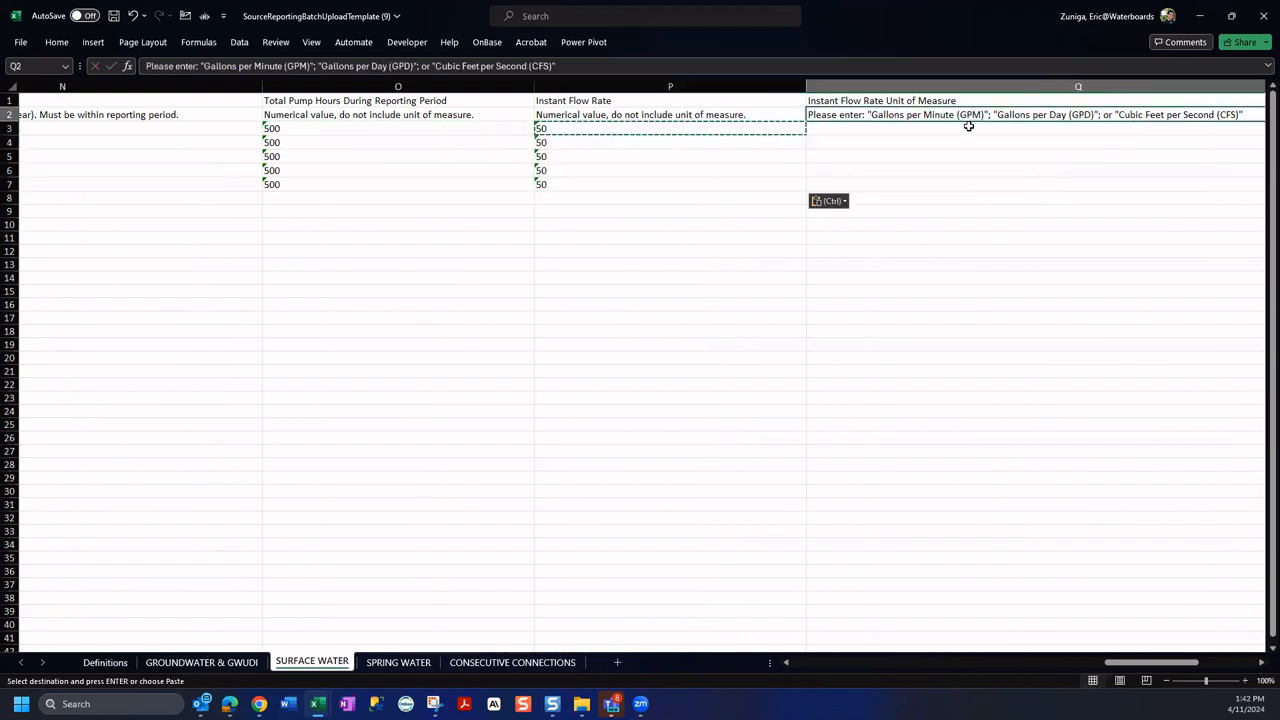
{"action": "double_click", "coordinate": [1020, 116]}
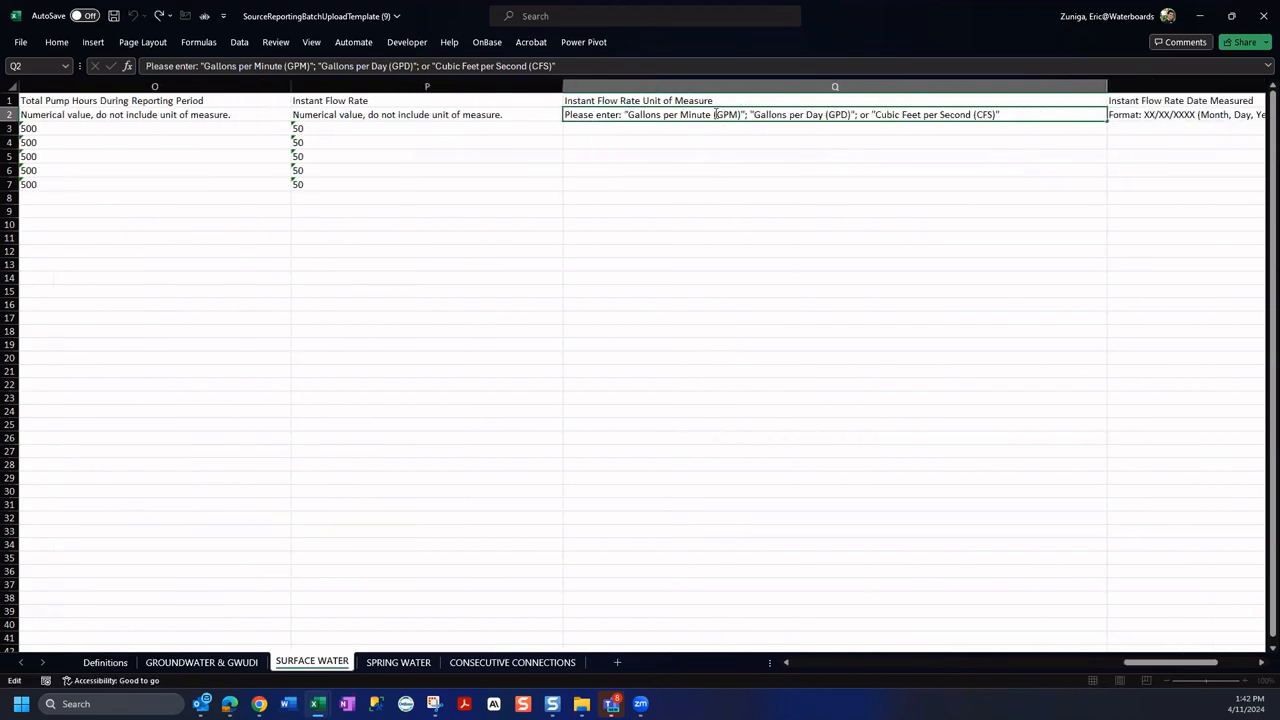
{"action": "left_click_drag", "start_coordinate": [626, 115], "coordinate": [850, 115]}
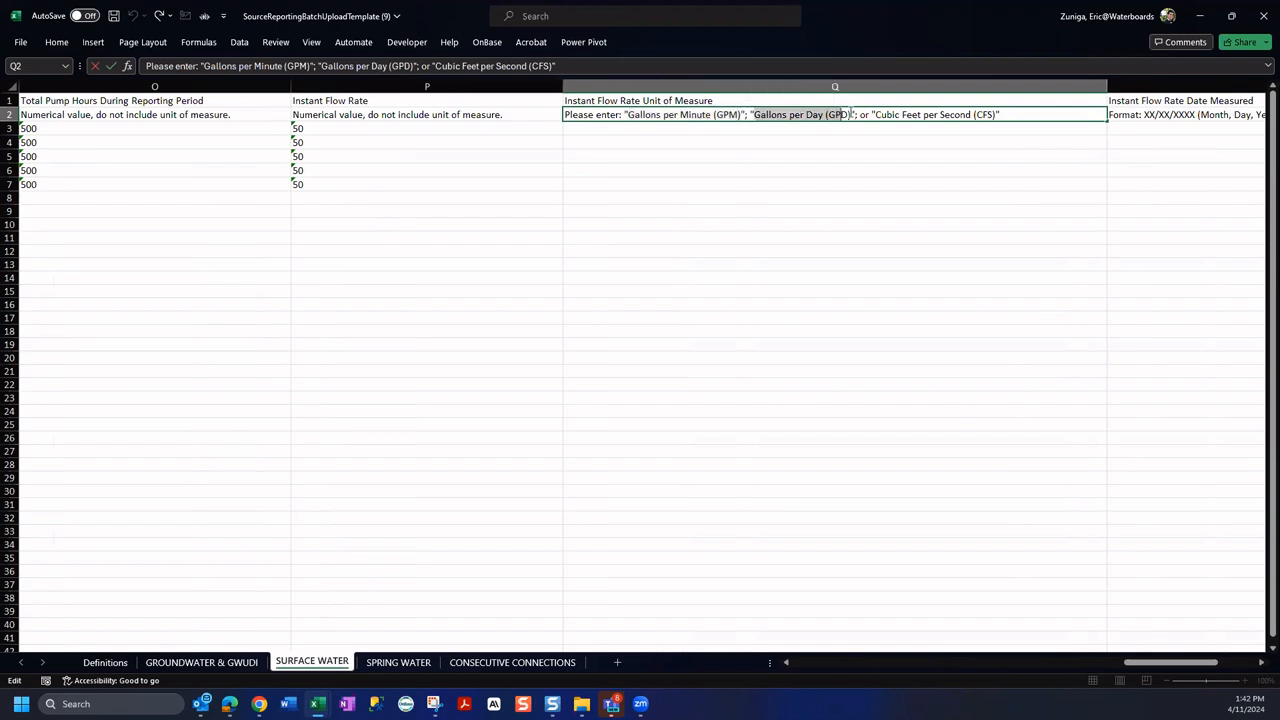
{"action": "key", "text": "Escape"}
{"action": "key", "text": "BackSpace"}
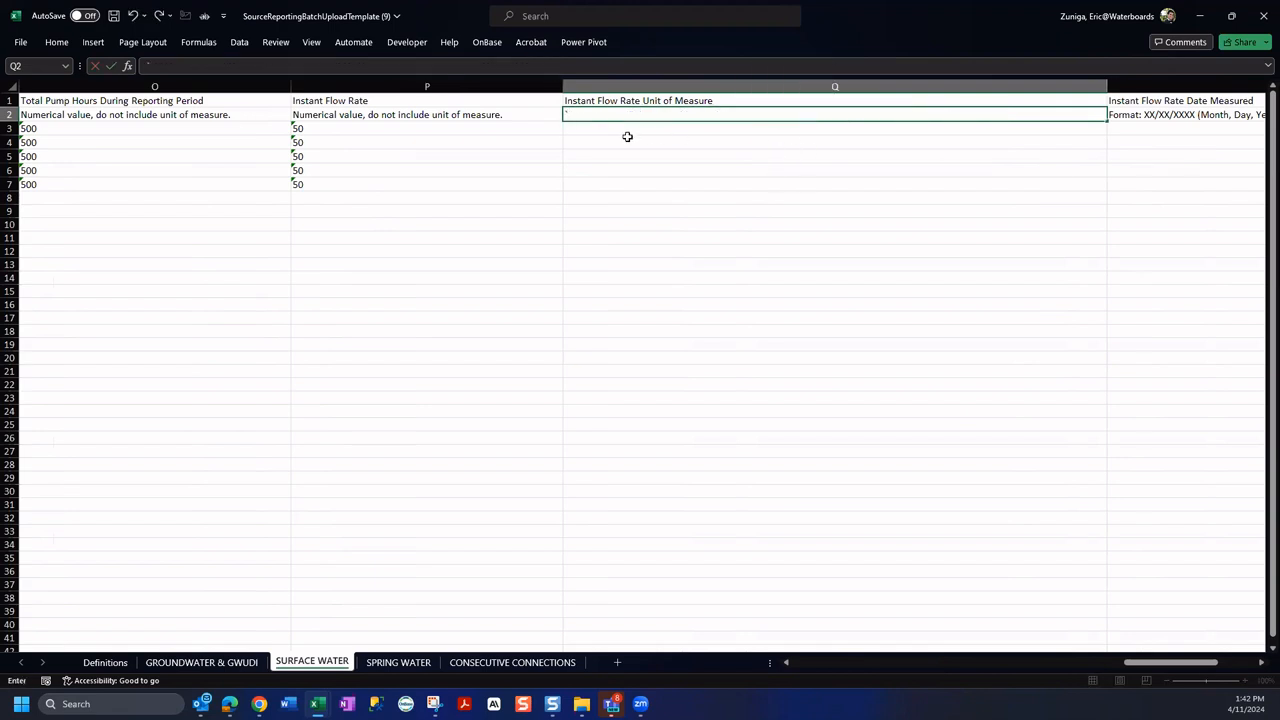
{"action": "key", "text": "Escape"}
{"action": "key", "text": "Return"}
{"action": "key", "text": "Return"}
{"action": "left_click_drag", "start_coordinate": [624, 129], "coordinate": [631, 177]}
{"action": "key", "text": "ctrl+v"}
{"action": "left_click", "coordinate": [618, 387]}
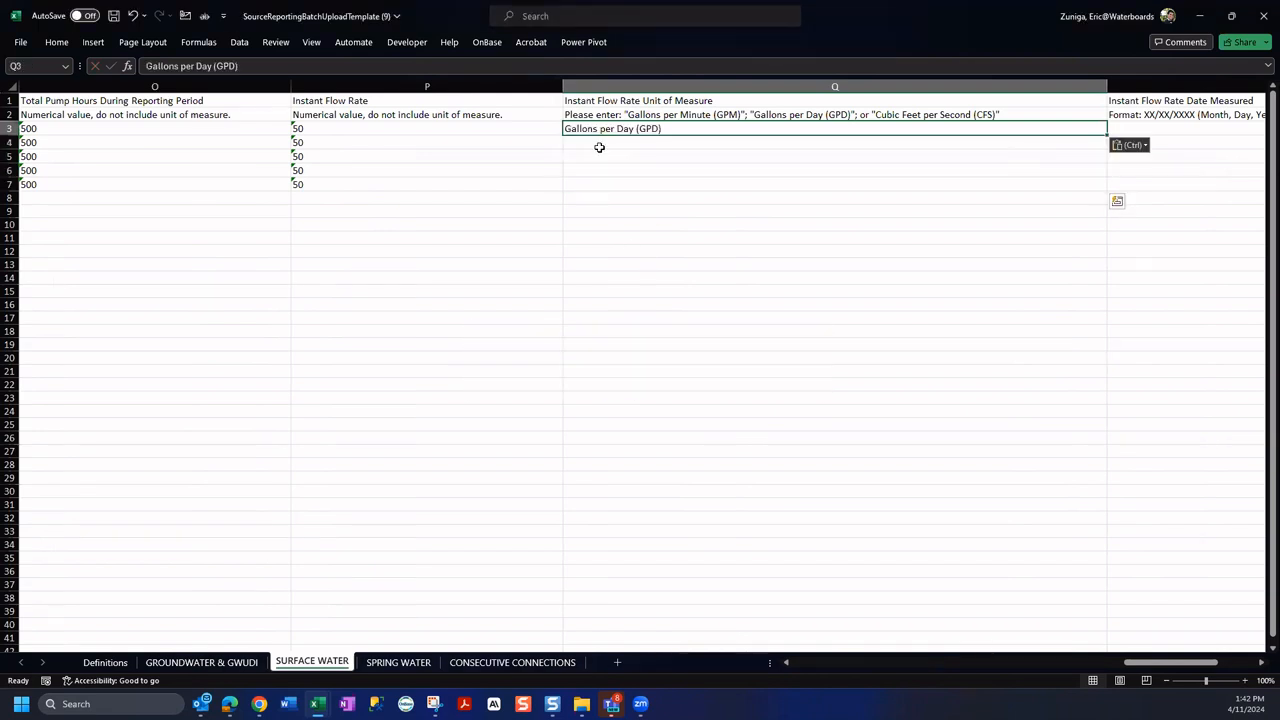
Copy the flow rate unit from Q3 to Q4:Q7.
{"action": "key", "text": "ctrl+c"}
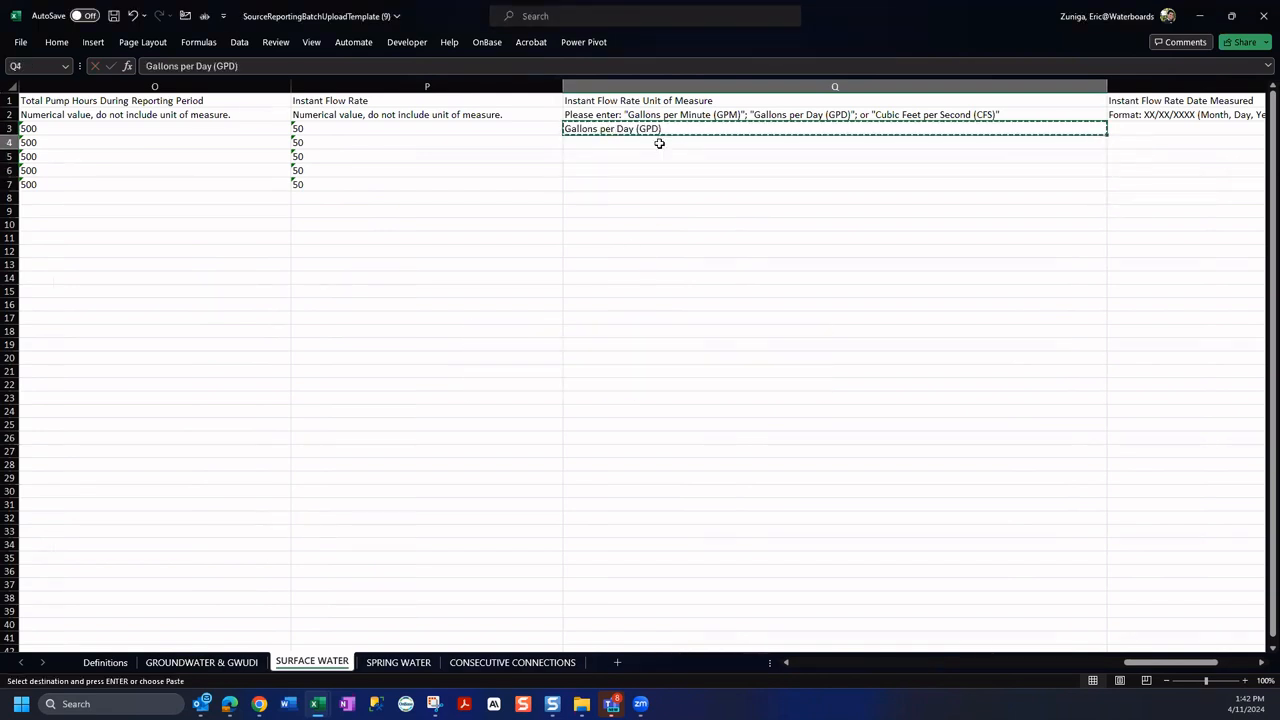
{"action": "left_click_drag", "start_coordinate": [657, 140], "coordinate": [655, 183]}
{"action": "key", "text": "ctrl+v"}
{"action": "left_click", "coordinate": [830, 115]}
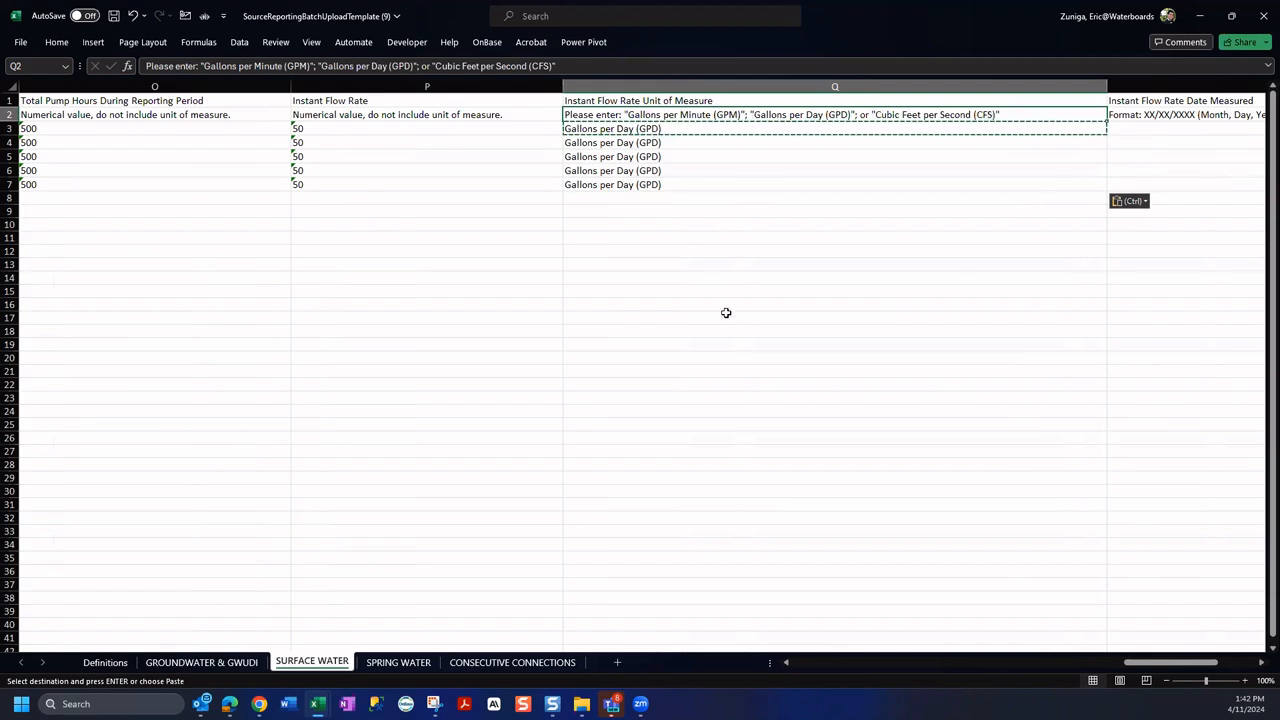
Enter 03/01/2024 as the instant flow rate measured date in R3 and copy it to R4:R7.
{"action": "left_click_drag", "start_coordinate": [1185, 664], "coordinate": [1205, 667]}
{"action": "left_click", "coordinate": [917, 140]}
{"action": "left_click", "coordinate": [917, 127]}
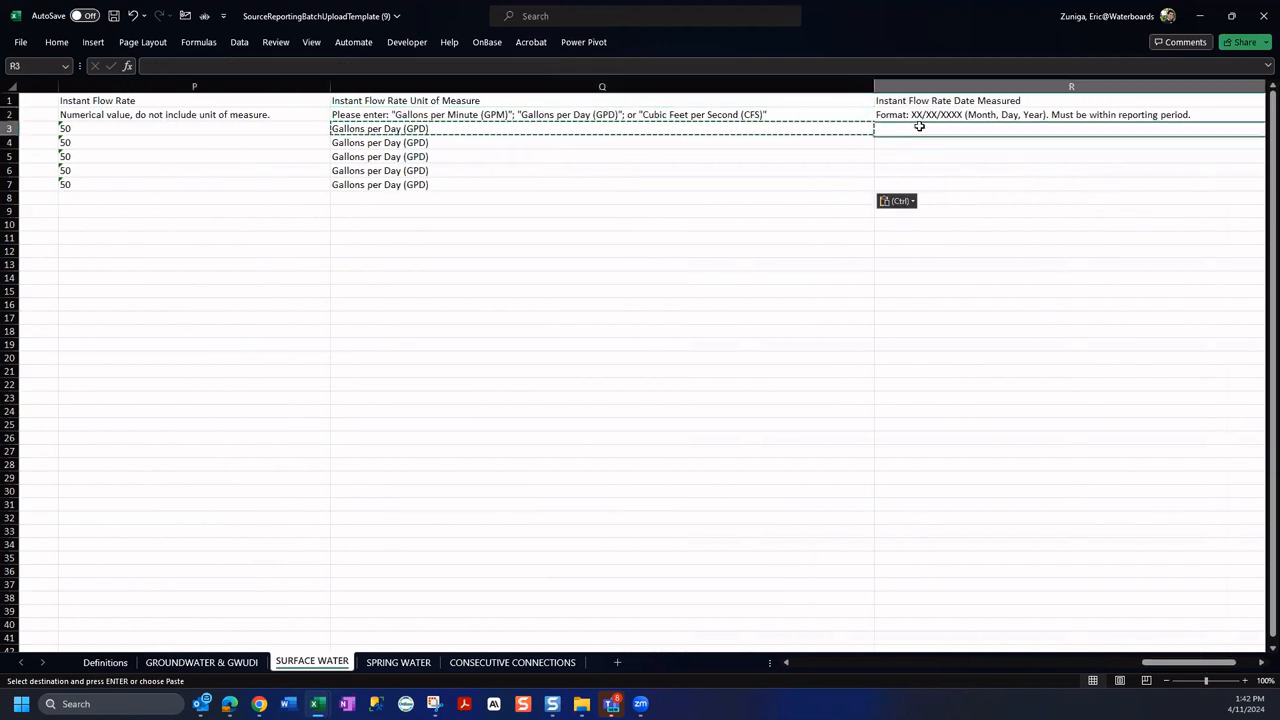
{"action": "type", "text": "03/01/2024"}
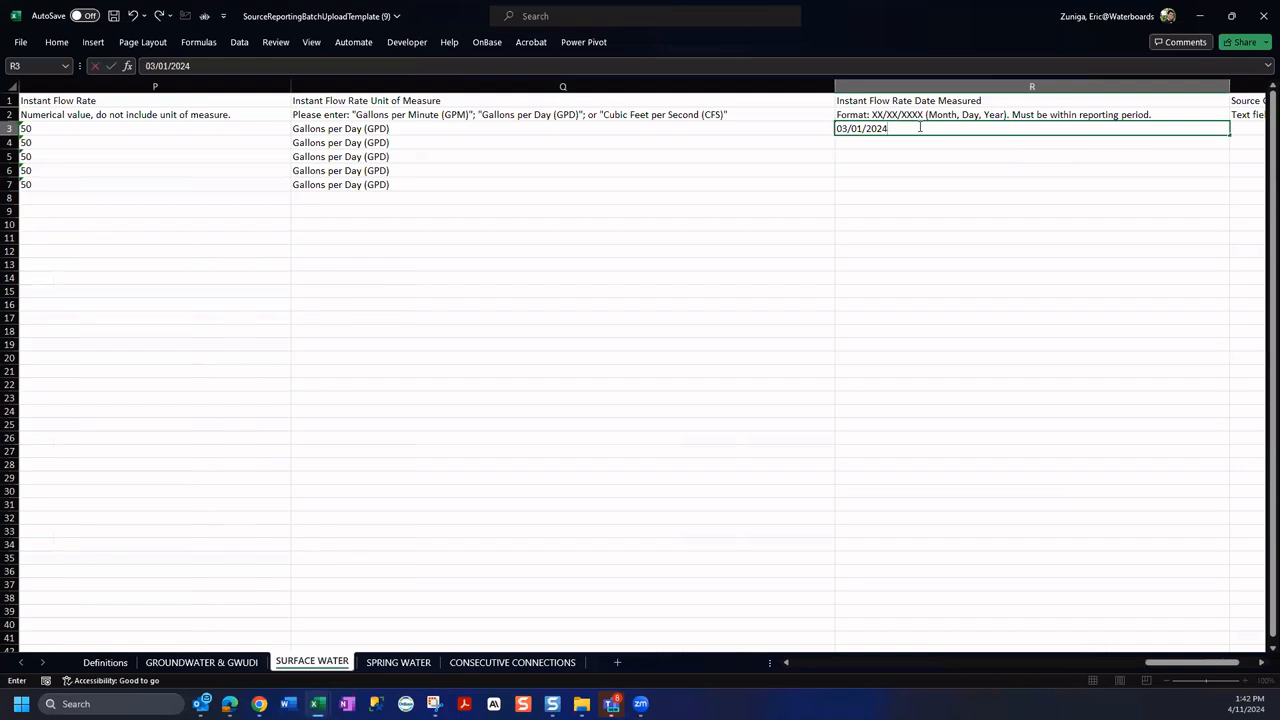
{"action": "key", "text": "Return"}
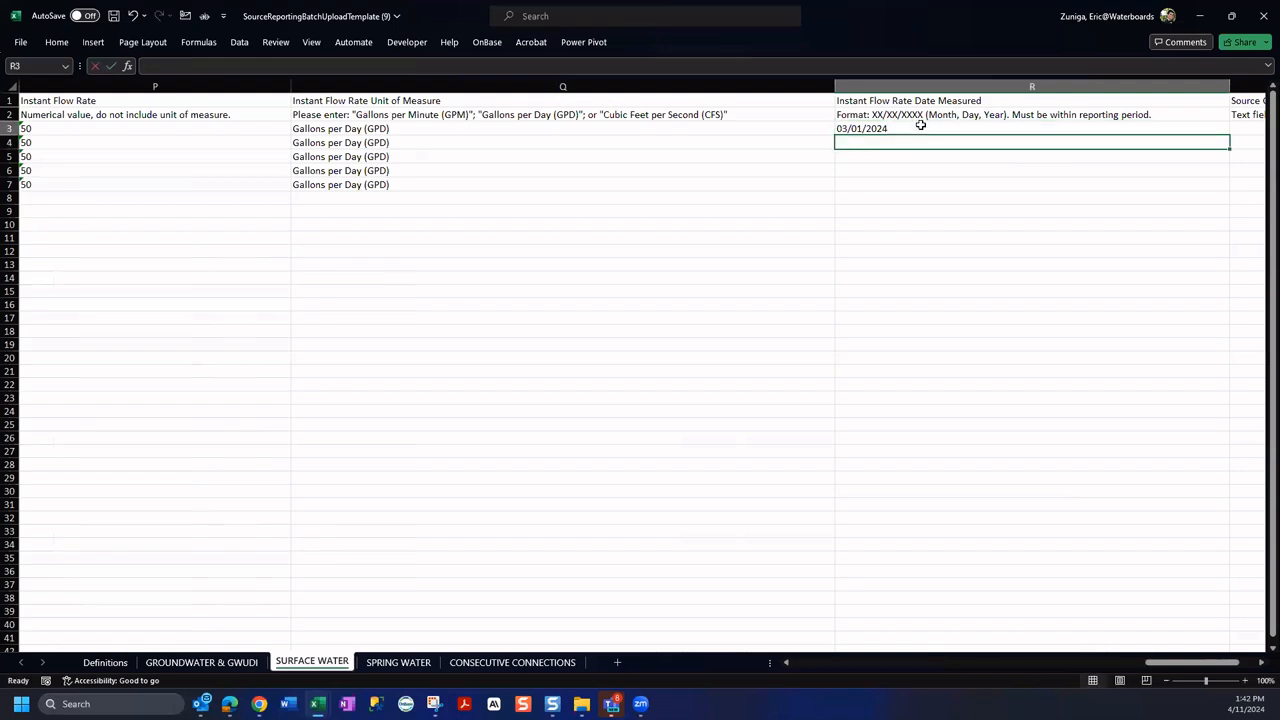
{"action": "left_click", "coordinate": [920, 127]}
{"action": "key", "text": "ctrl+c"}
{"action": "left_click_drag", "start_coordinate": [908, 143], "coordinate": [891, 186]}
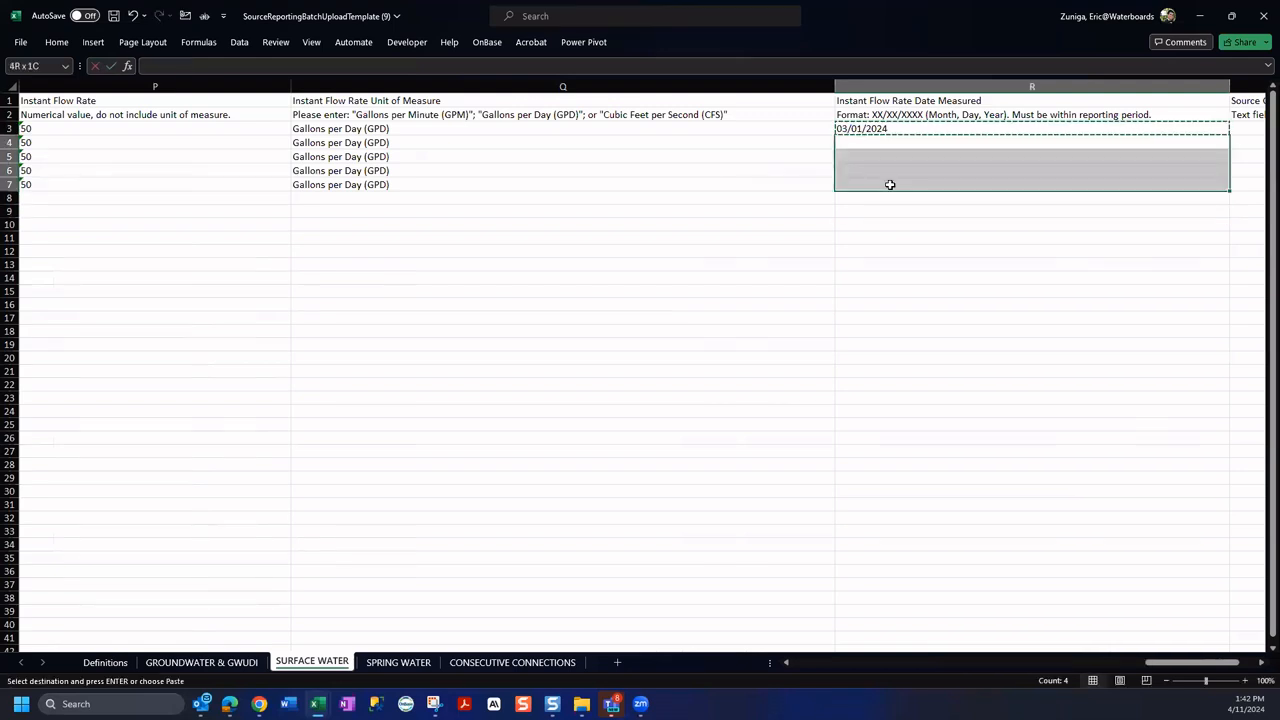
{"action": "key", "text": "ctrl+v"}
Enter "surface water" as the source comment in S3 and copy it to S4:S7.
{"action": "left_click_drag", "start_coordinate": [1165, 668], "coordinate": [1182, 668]}
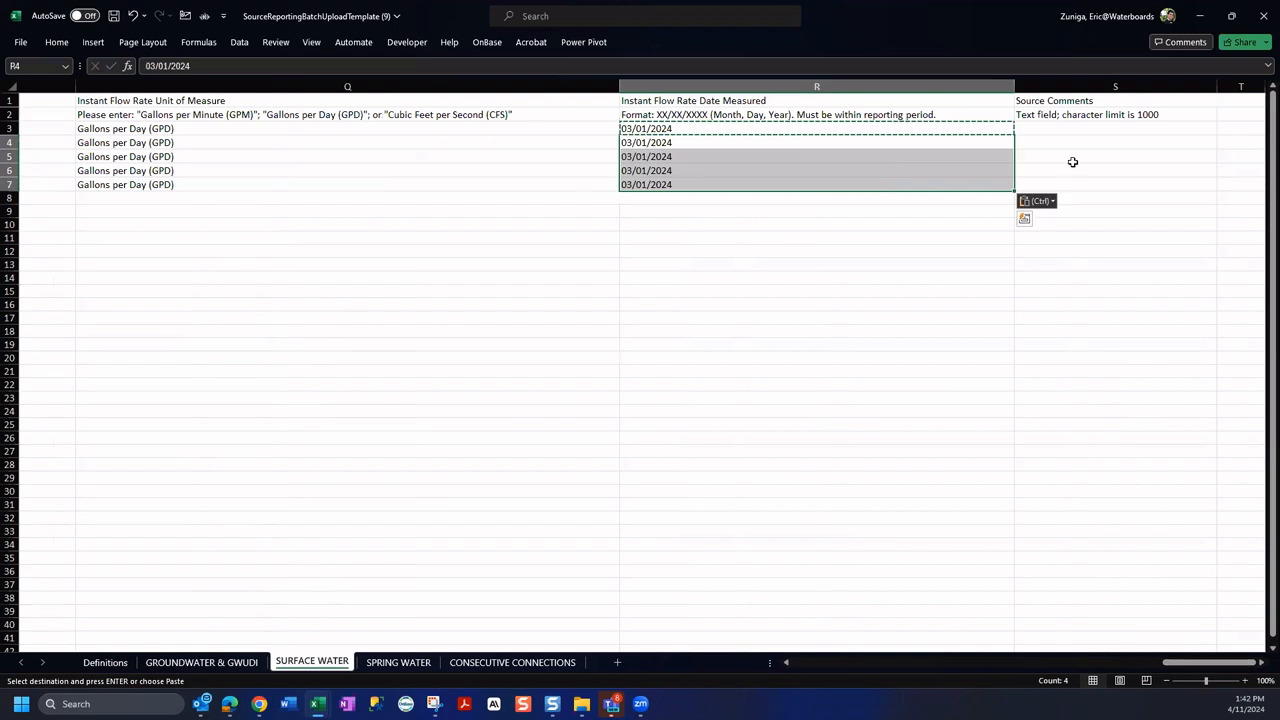
{"action": "left_click", "coordinate": [1051, 131]}
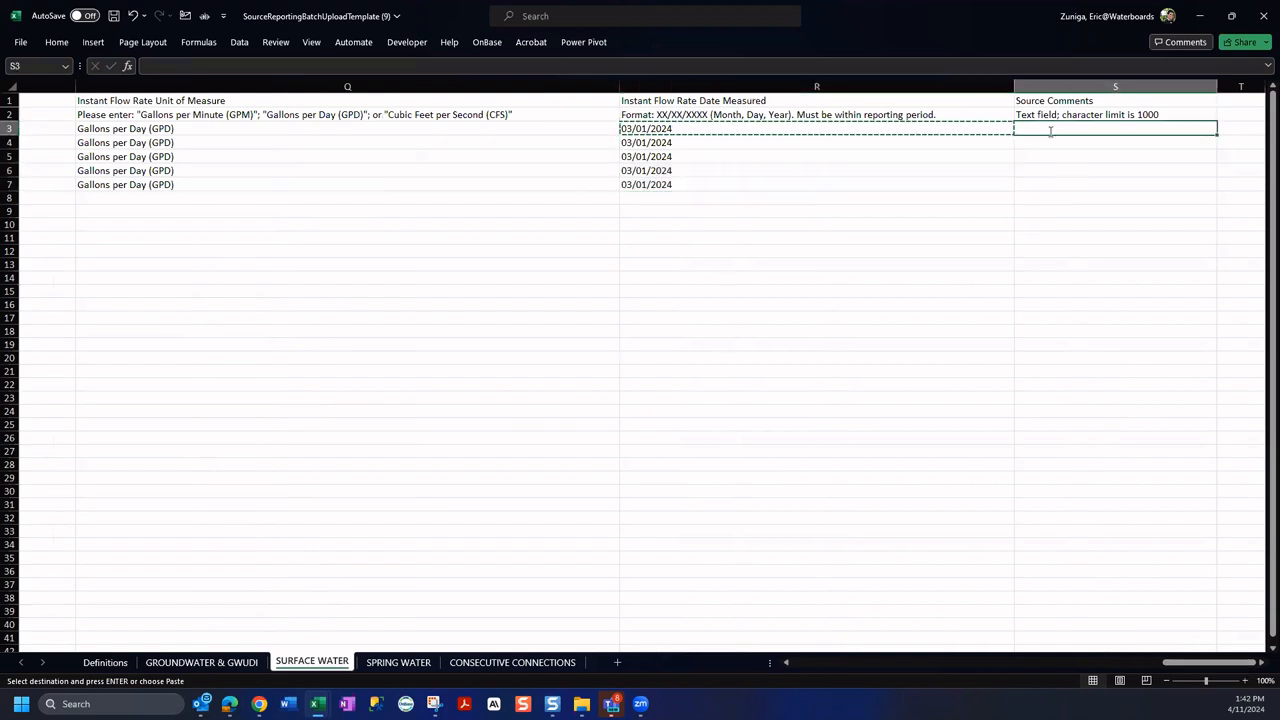
{"action": "type", "text": "surface water"}
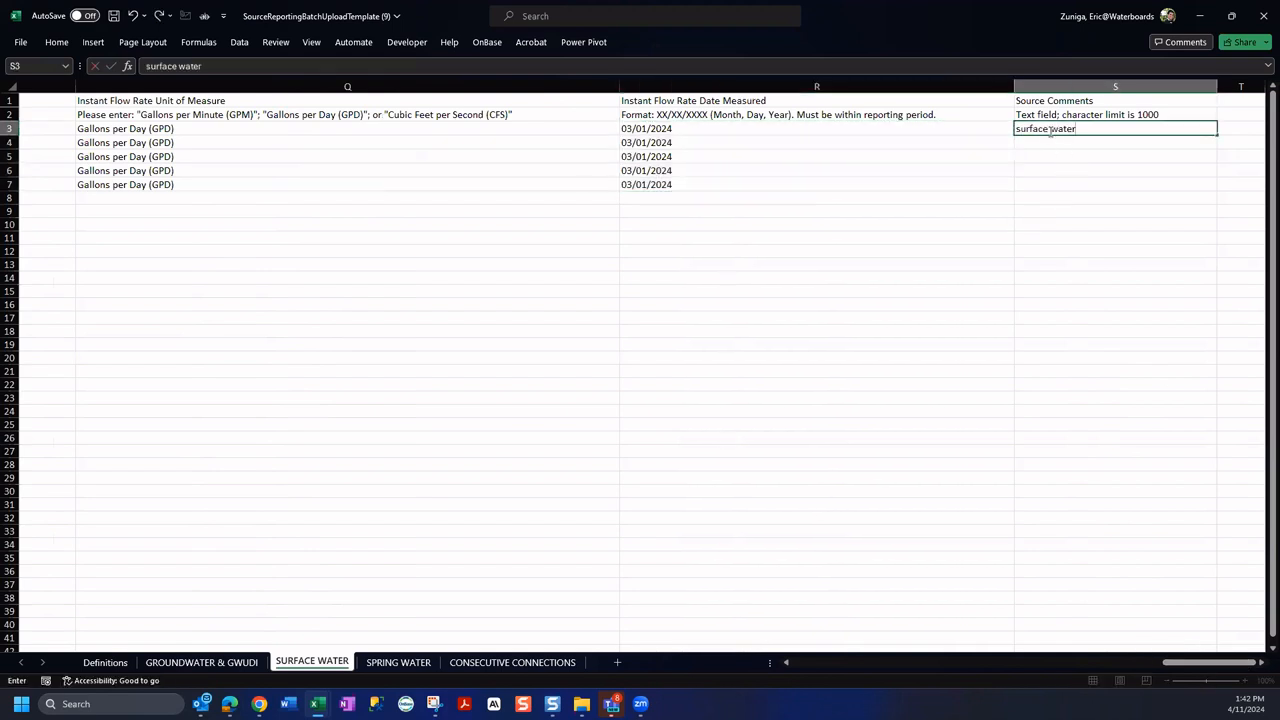
{"action": "key", "text": "Return"}
{"action": "left_click", "coordinate": [1050, 128]}
{"action": "key", "text": "ctrl+c"}
{"action": "left_click_drag", "start_coordinate": [1046, 140], "coordinate": [1050, 185]}
{"action": "key", "text": "ctrl+v"}
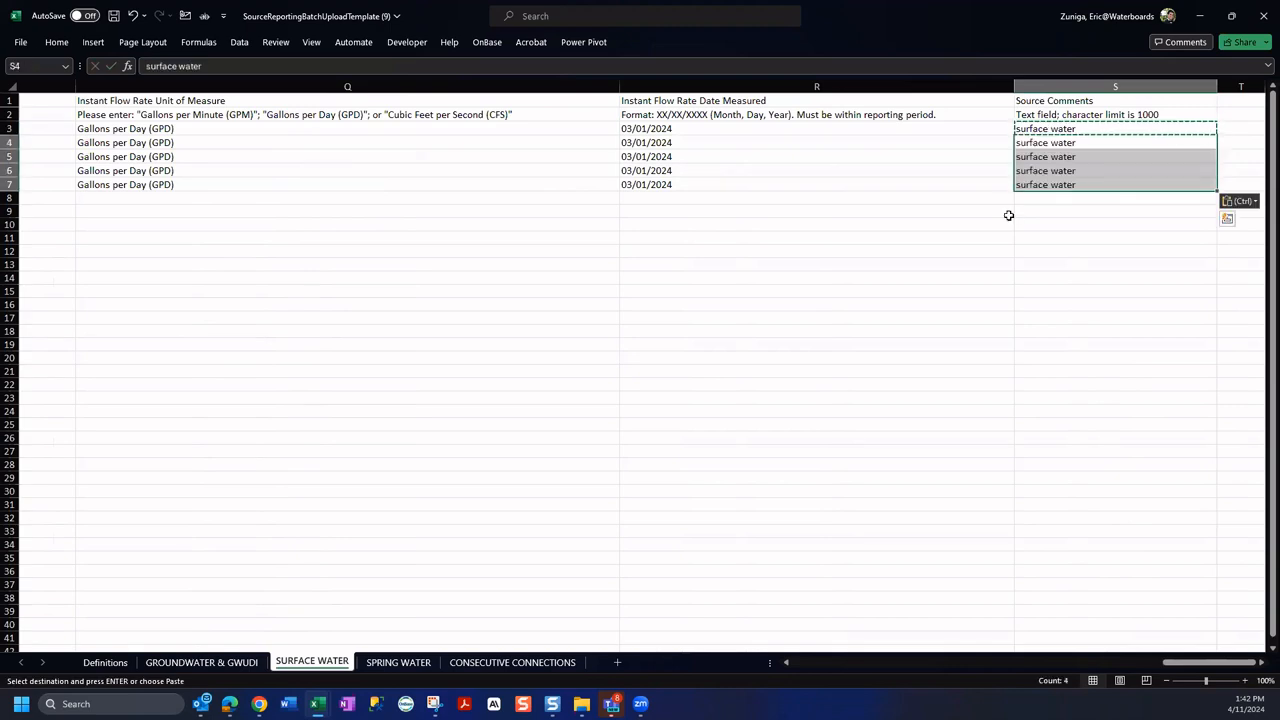
On the SPRING WATER sheet, enter "No" for source curtailment in F3 and "No" for source utilization in G3.
{"action": "left_click", "coordinate": [412, 664]}
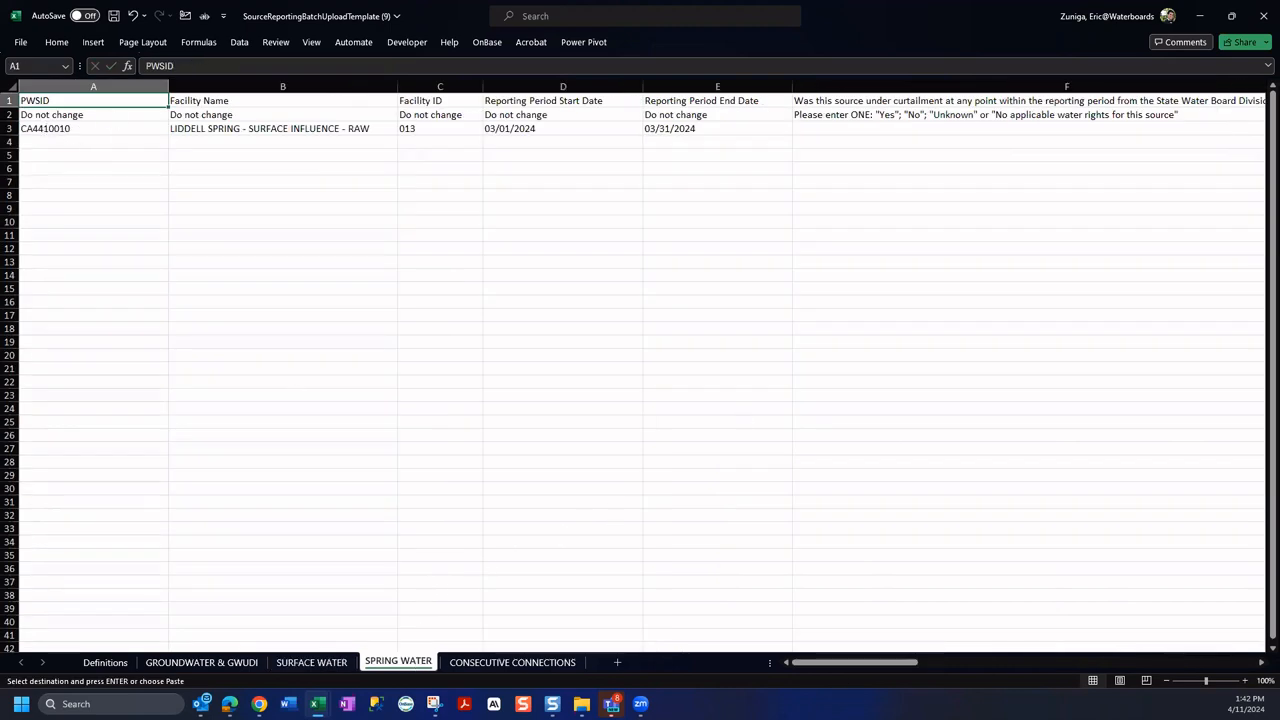
{"action": "left_click_drag", "start_coordinate": [845, 664], "coordinate": [903, 666]}
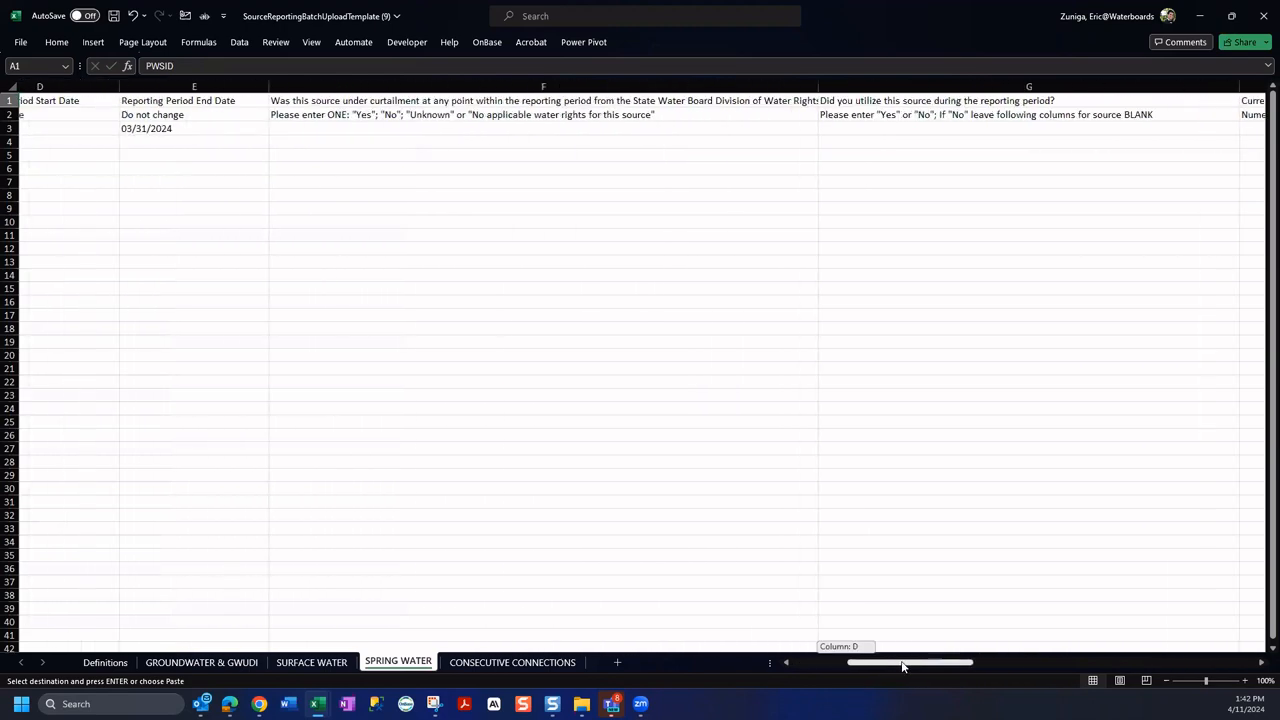
{"action": "left_click", "coordinate": [406, 129]}
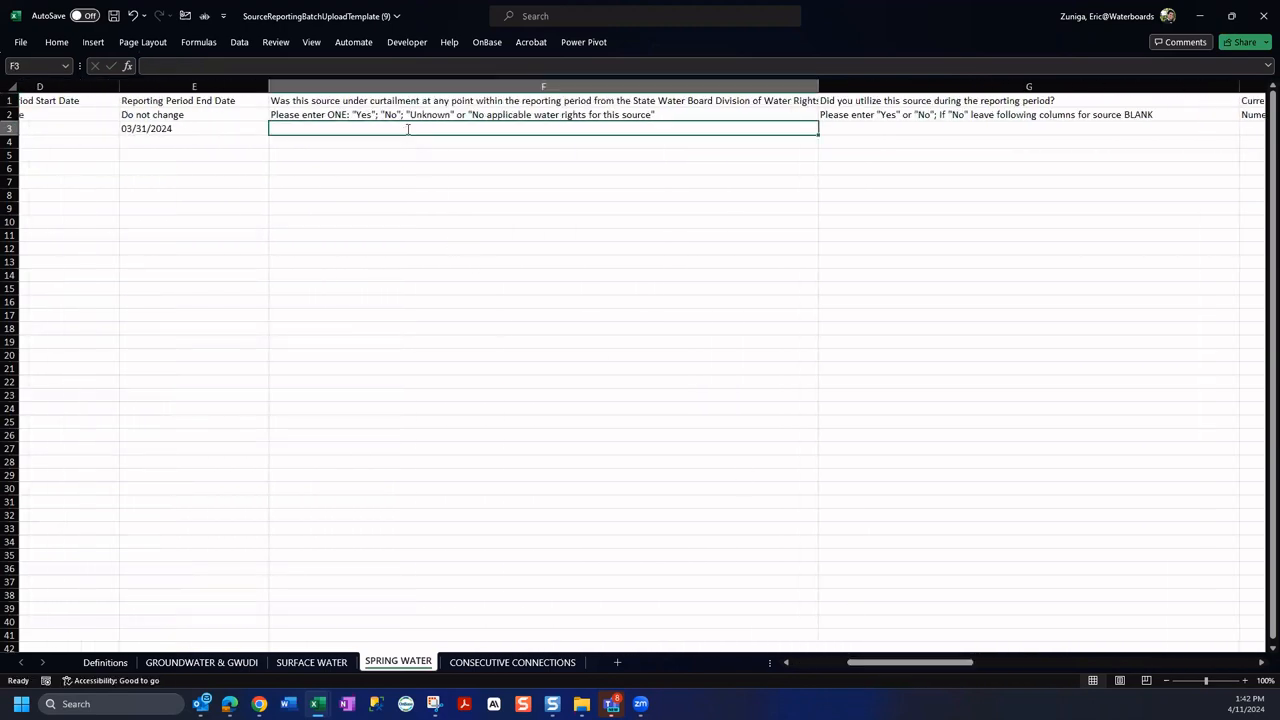
{"action": "type", "text": "No"}
{"action": "key", "text": "Tab"}
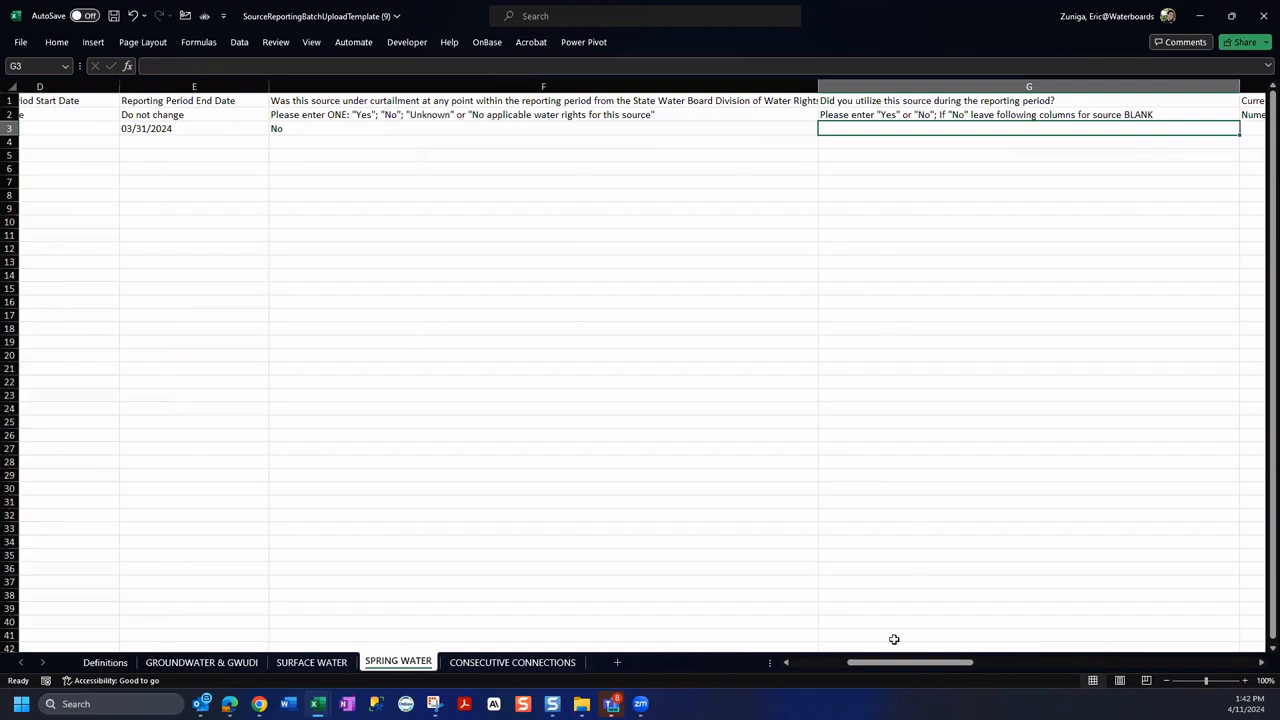
{"action": "left_click_drag", "start_coordinate": [885, 664], "coordinate": [921, 665]}
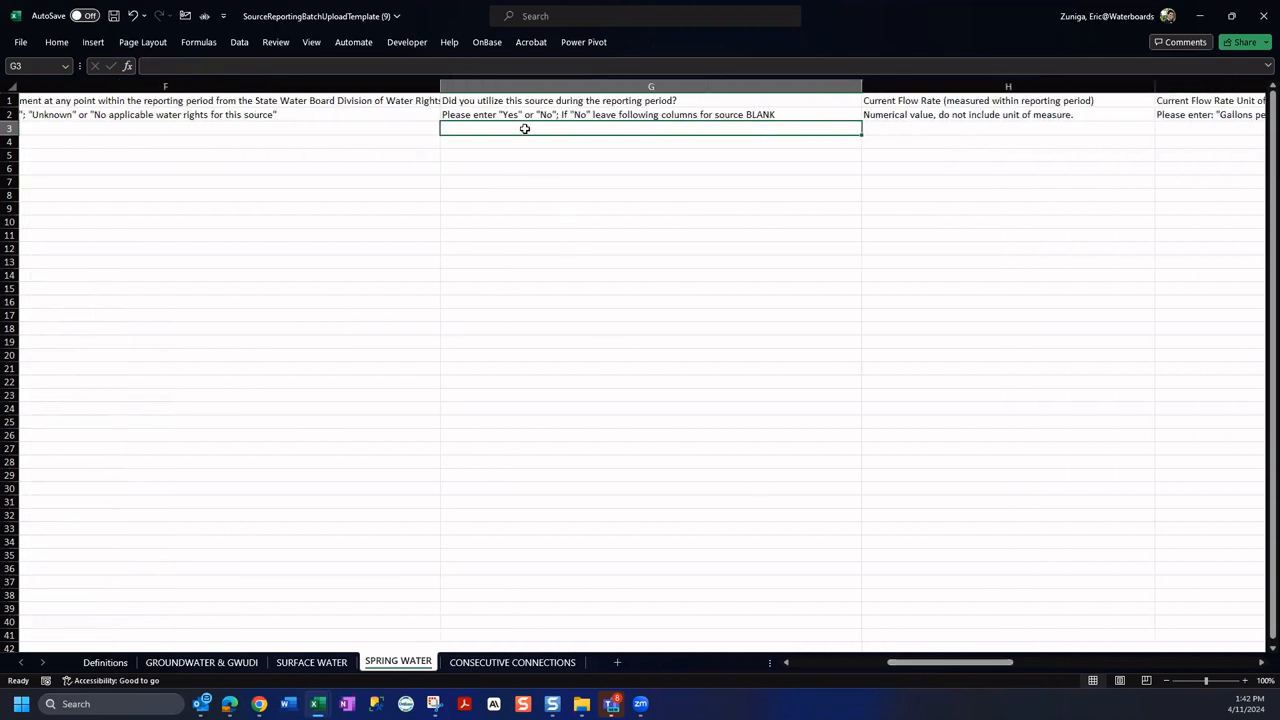
{"action": "type", "text": "No"}
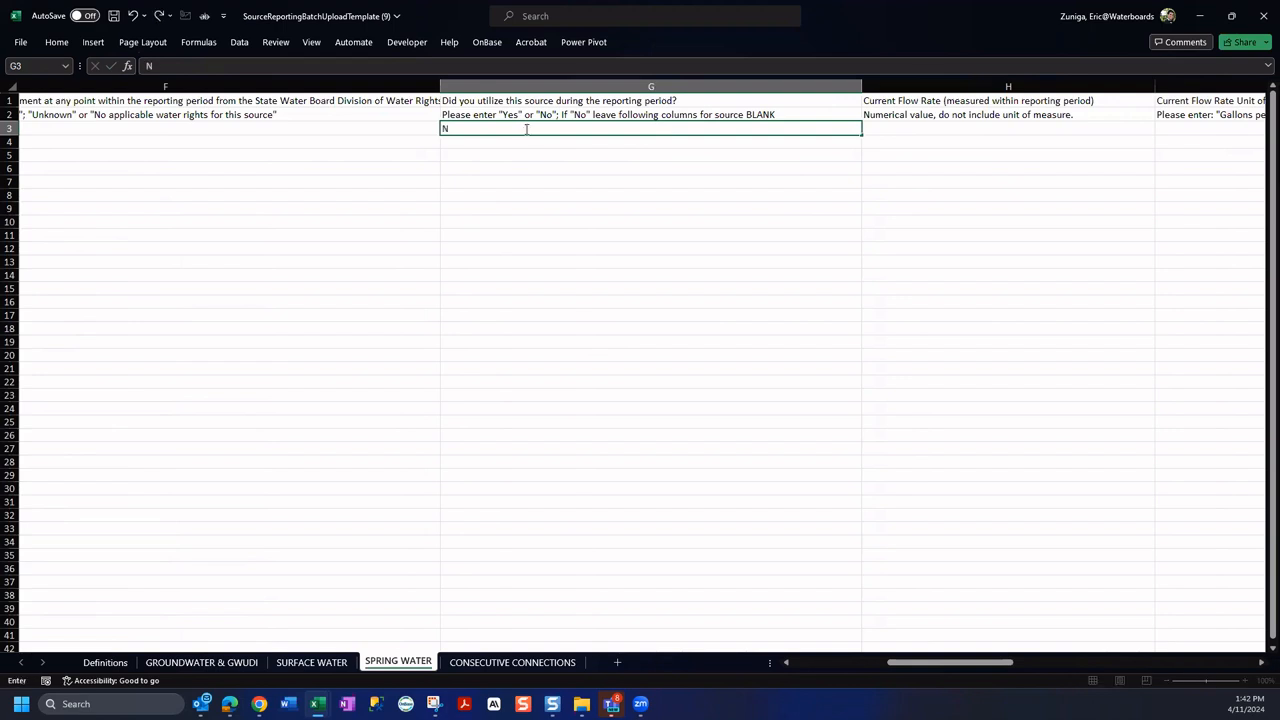
{"action": "key", "text": "Return"}
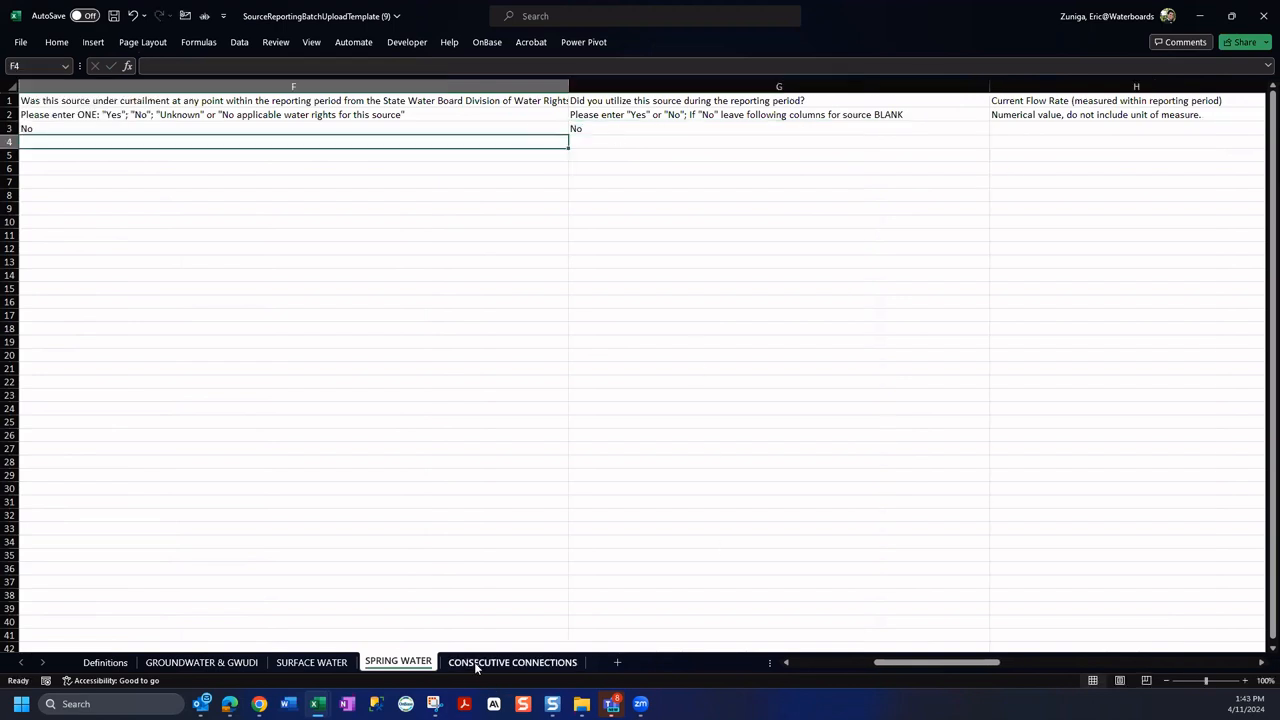
On the SPRING WATER sheet, enter "Didn't use spring" as the source comment in N3.
{"action": "left_click_drag", "start_coordinate": [900, 666], "coordinate": [1165, 660]}
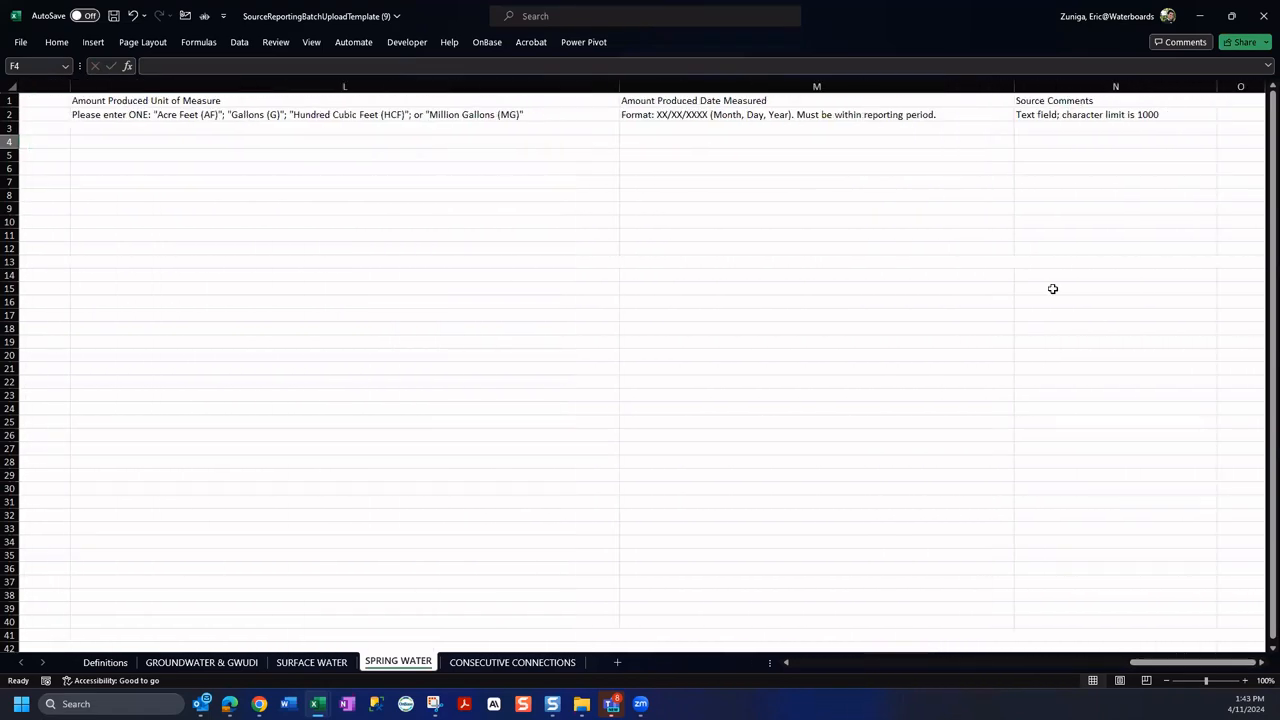
{"action": "left_click", "coordinate": [1053, 132]}
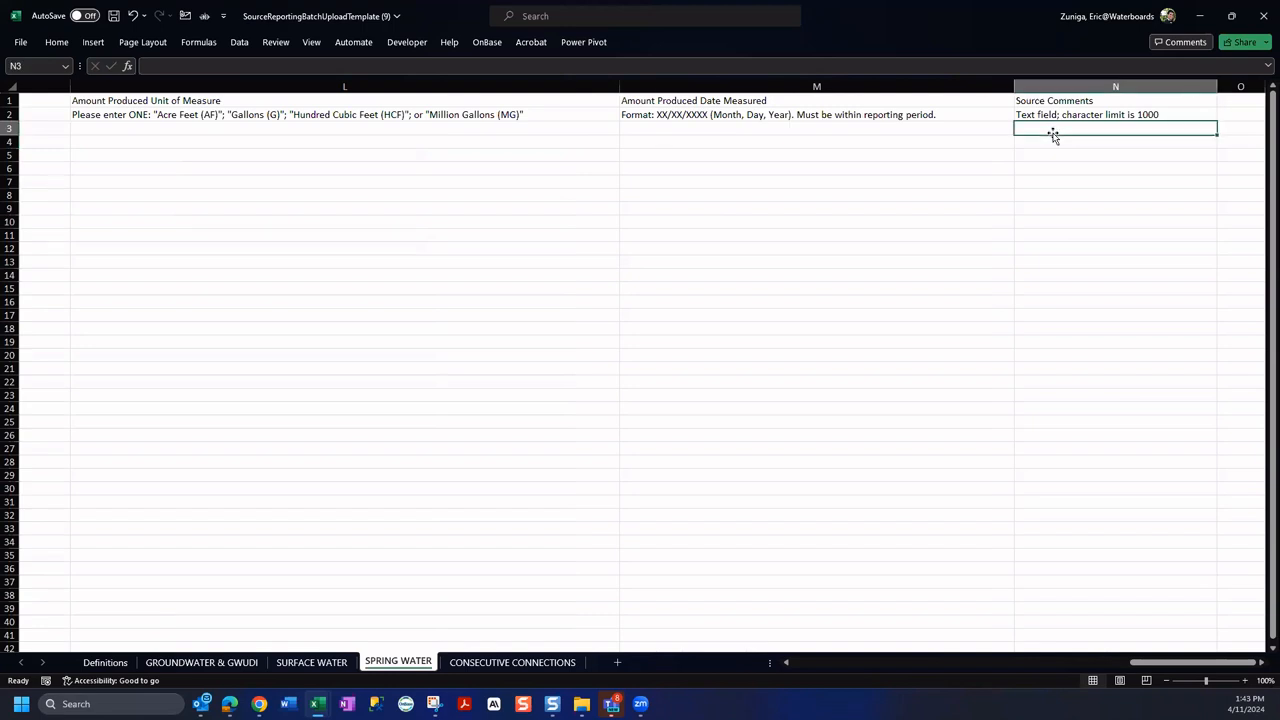
{"action": "type", "text": "DI"}
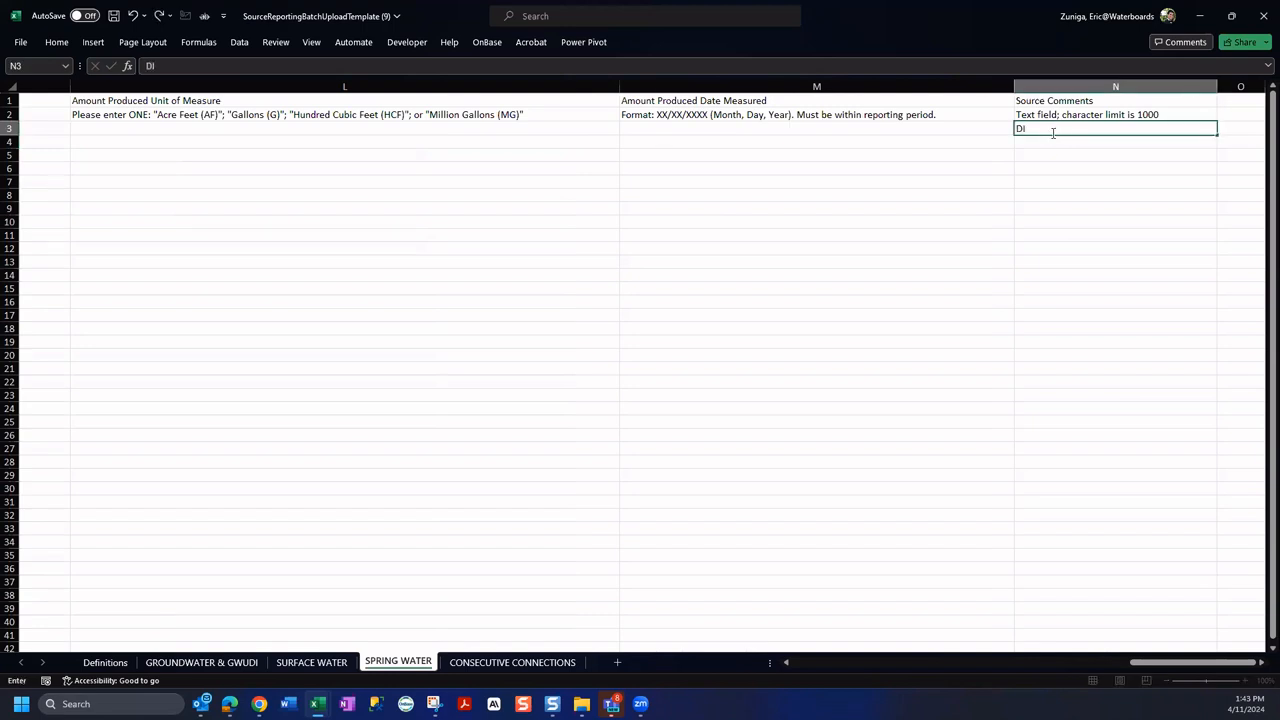
{"action": "type", "text": "dn't use spring"}
{"action": "left_click", "coordinate": [1096, 160]}
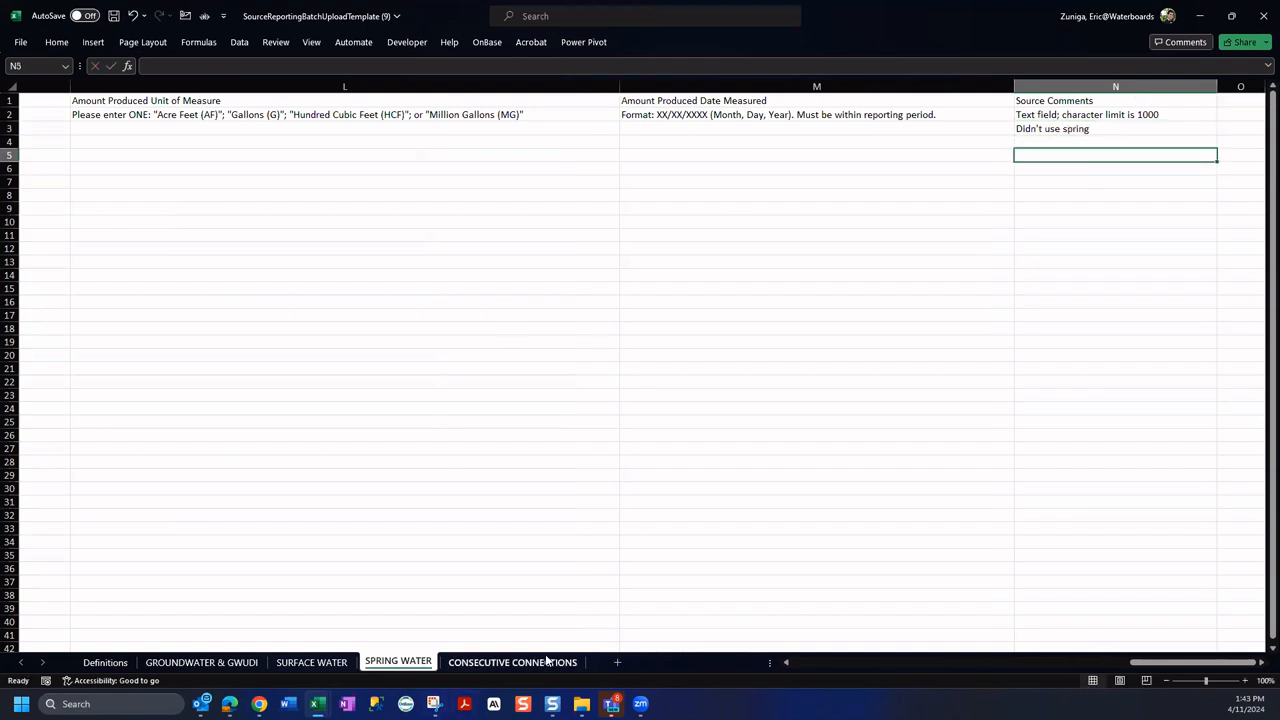
On the CONSECUTIVE CONNECTIONS sheet, enter "Yes" for source utilization in F3 and 550 as the potable amount received in G3.
{"action": "left_click", "coordinate": [550, 661]}
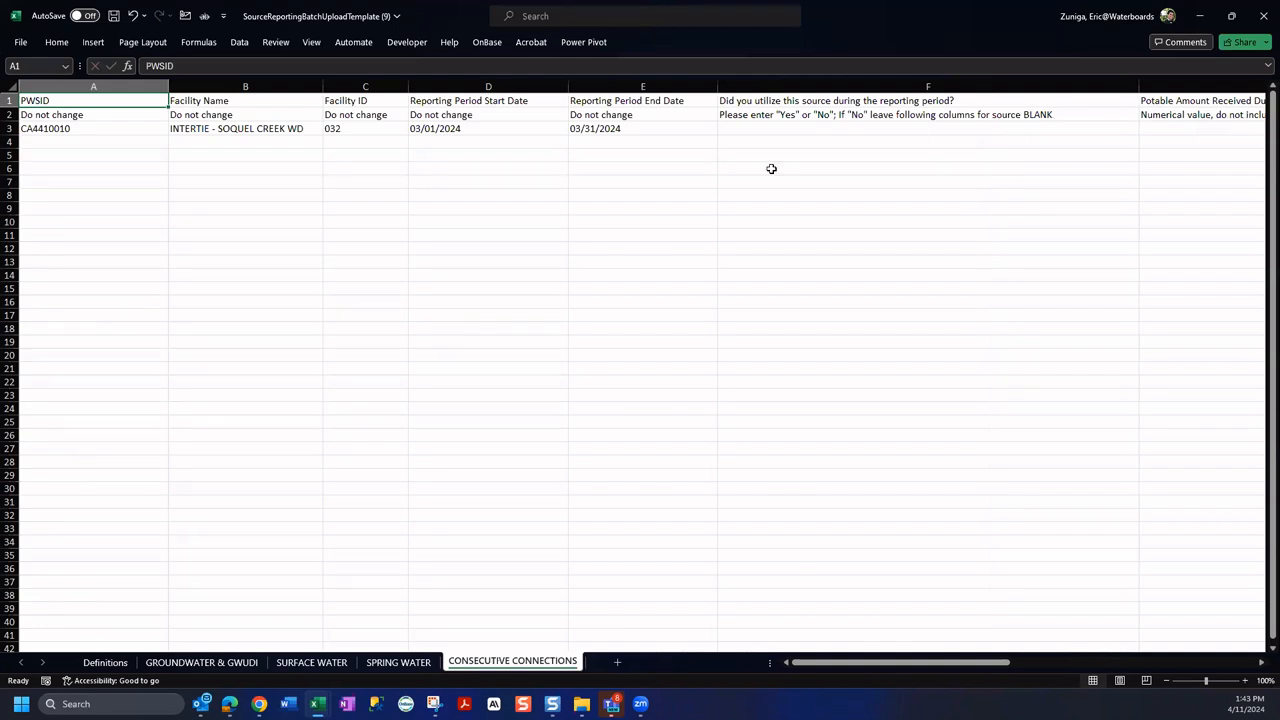
{"action": "left_click", "coordinate": [857, 127]}
{"action": "type", "text": "Yes"}
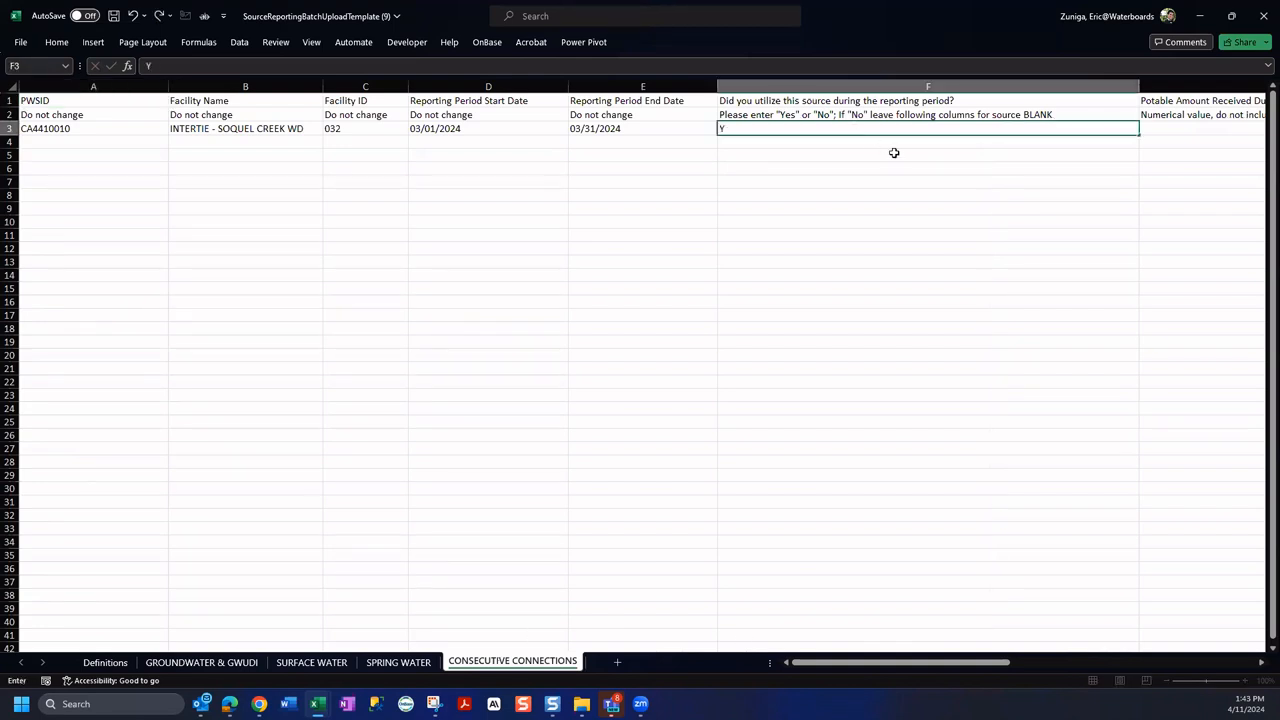
{"action": "key", "text": "Tab"}
{"action": "type", "text": "q"}
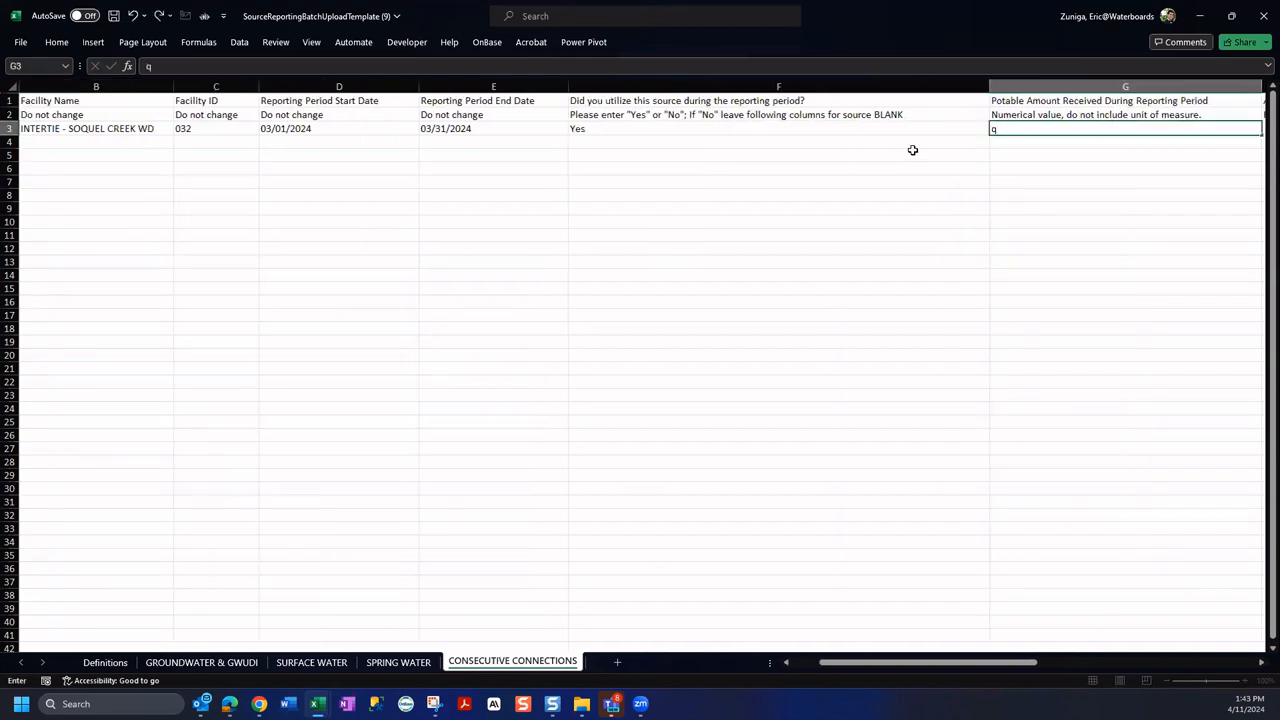
{"action": "type", "text": "50"}
{"action": "key", "text": "Tab"}
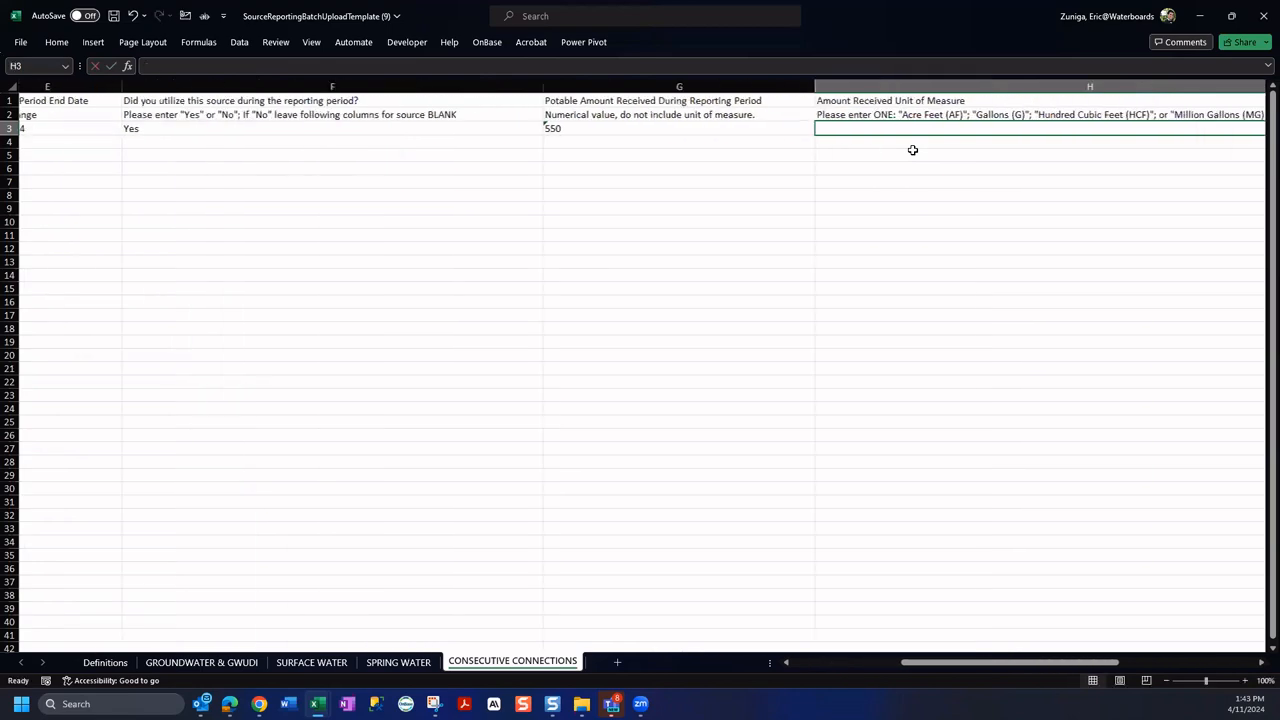
Fill in "Acre Feet (AF)" as the amount received unit of measure in H3, copying the wording from the H2 instructions.
{"action": "key", "text": "Tab"}
{"action": "left_click", "coordinate": [437, 125]}
{"action": "left_click", "coordinate": [422, 114]}
{"action": "double_click", "coordinate": [413, 114]}
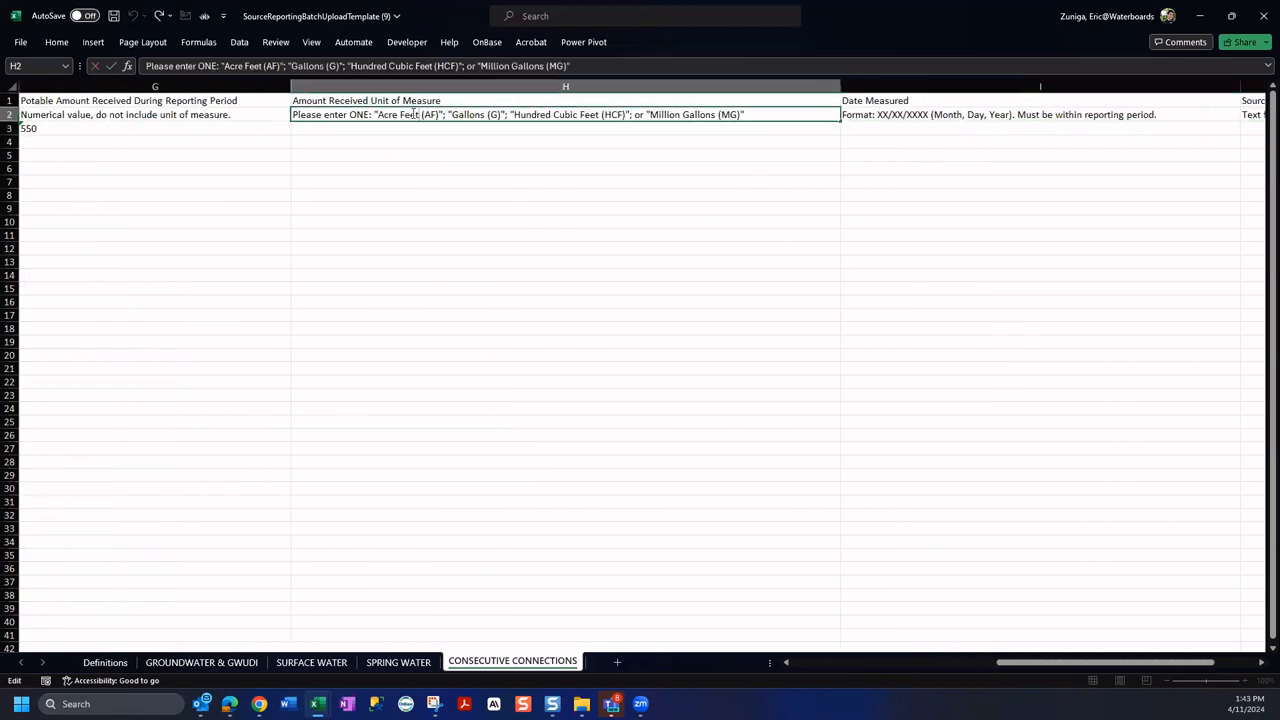
{"action": "left_click_drag", "start_coordinate": [378, 113], "coordinate": [441, 114]}
{"action": "key", "text": "ctrl+c"}
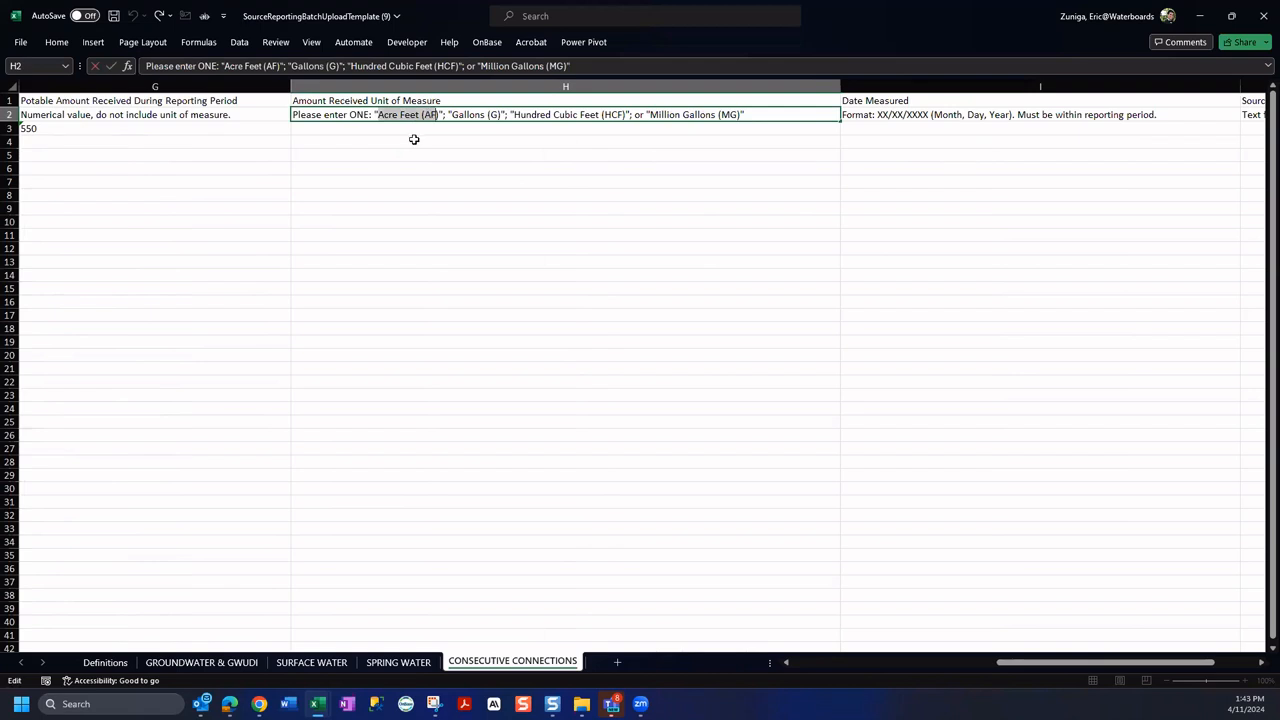
{"action": "left_click", "coordinate": [415, 131]}
{"action": "key", "text": "ctrl+v"}
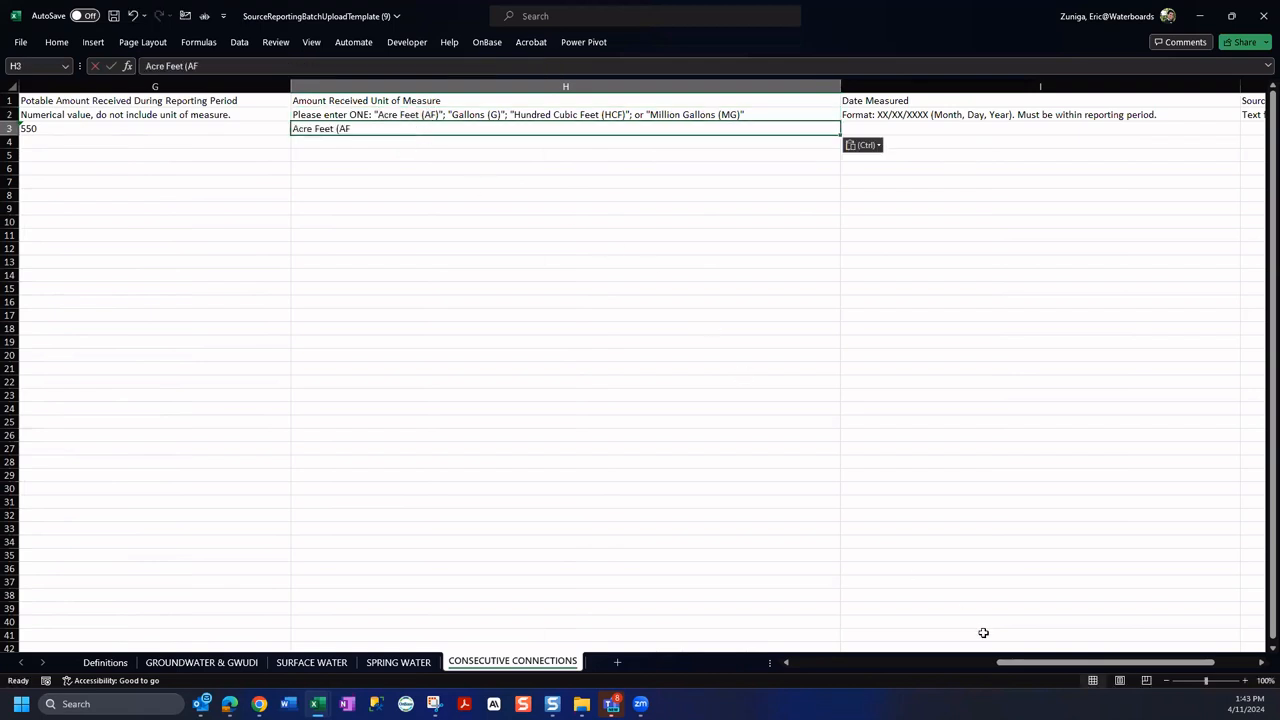
{"action": "double_click", "coordinate": [366, 131]}
{"action": "type", "text": ")"}
{"action": "key", "text": "Tab"}
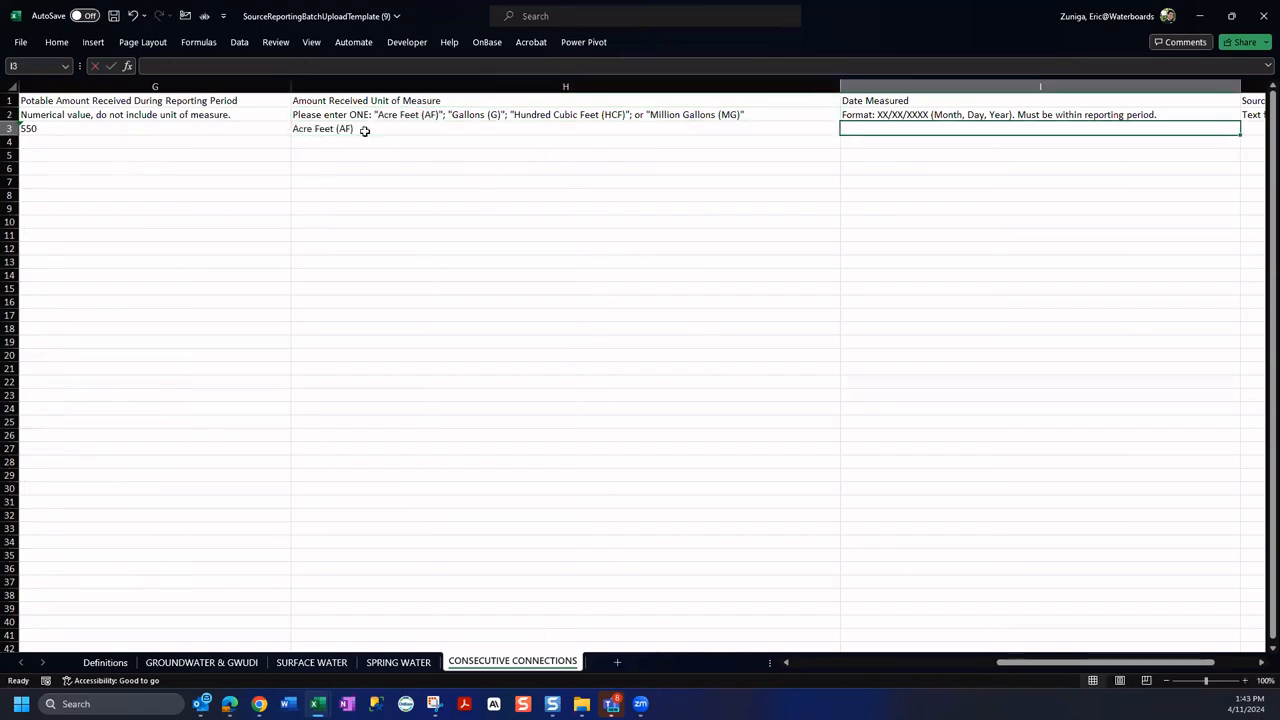
Enter 03/20/2024 as the date measured in I3 and "Sold me water" as the source comment in J3.
{"action": "type", "text": "03/20/2024"}
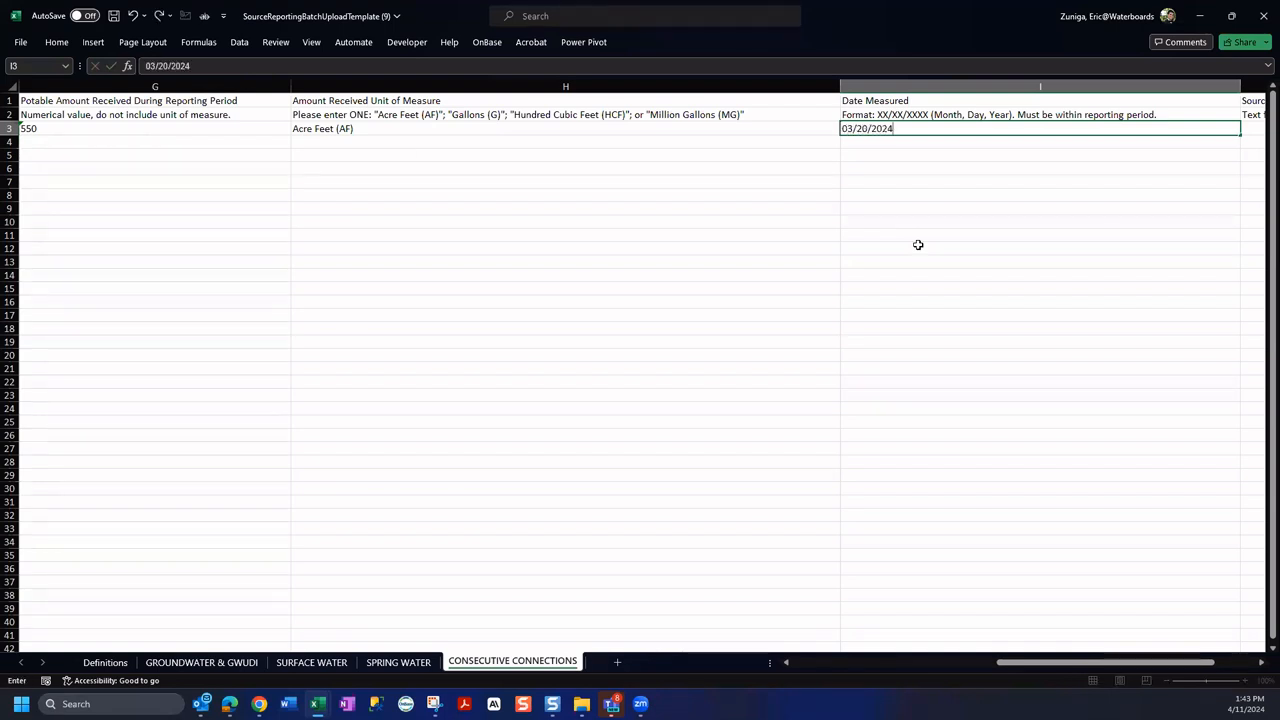
{"action": "key", "text": "Tab"}
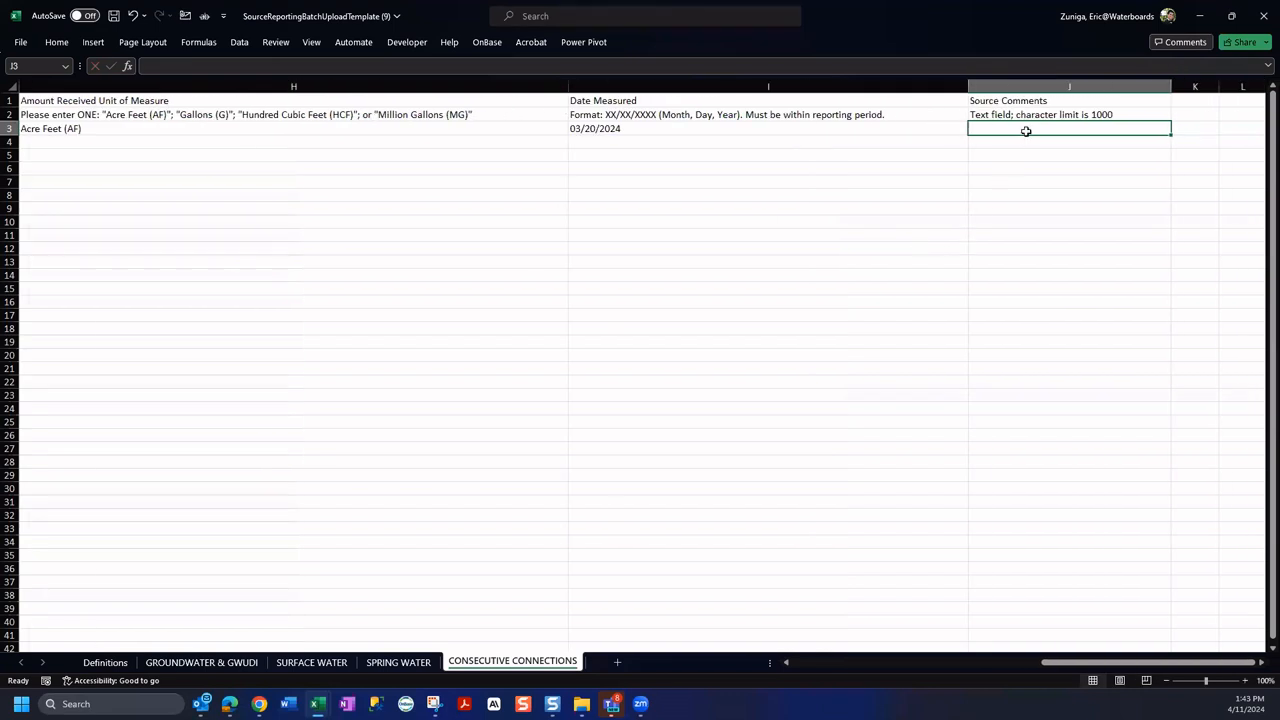
{"action": "type", "text": "Sold"}
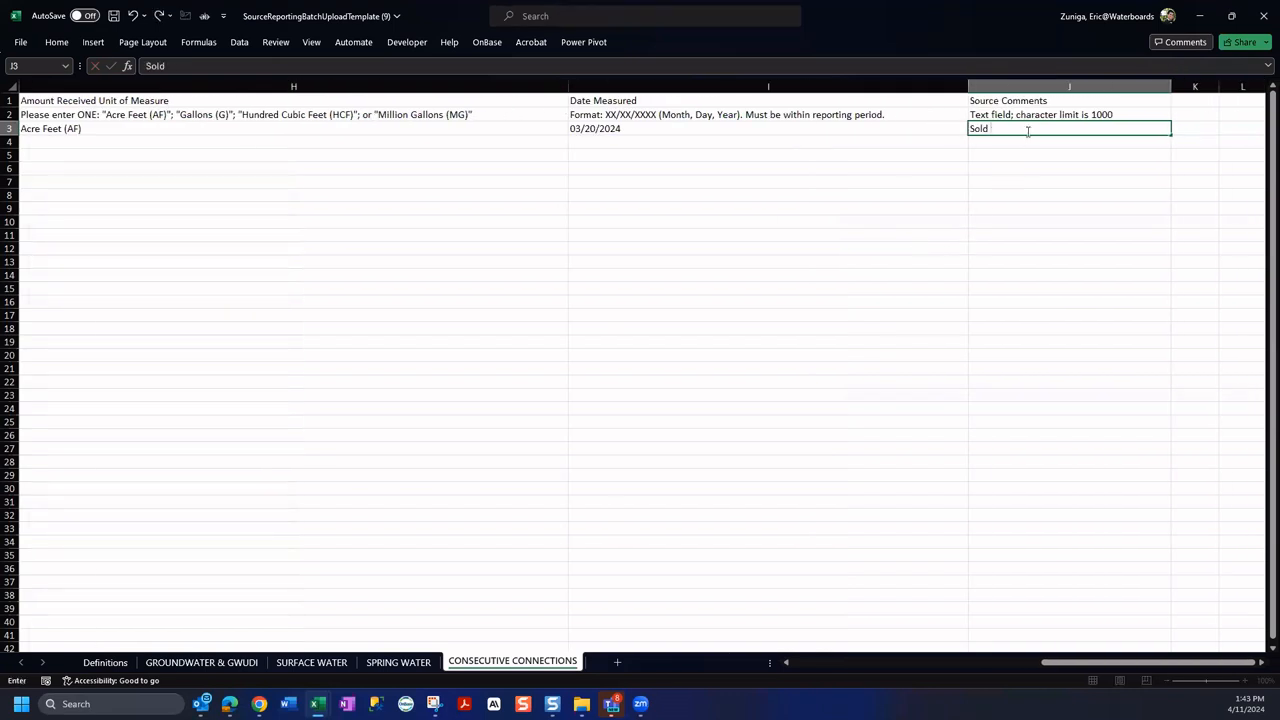
{"action": "type", "text": " me water"}
{"action": "key", "text": "Return"}
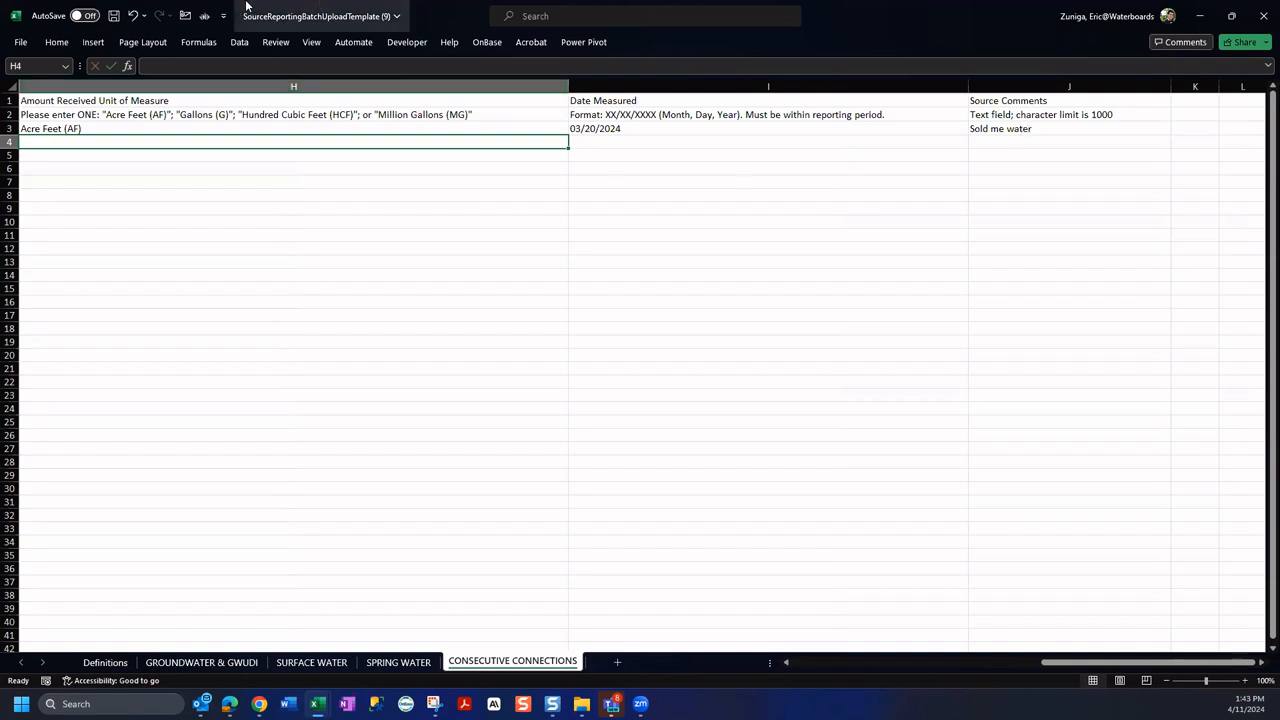
Save the completed template workbook and switch to the SAFER Clearinghouse source reporting page in the browser.
{"action": "left_click", "coordinate": [115, 17]}
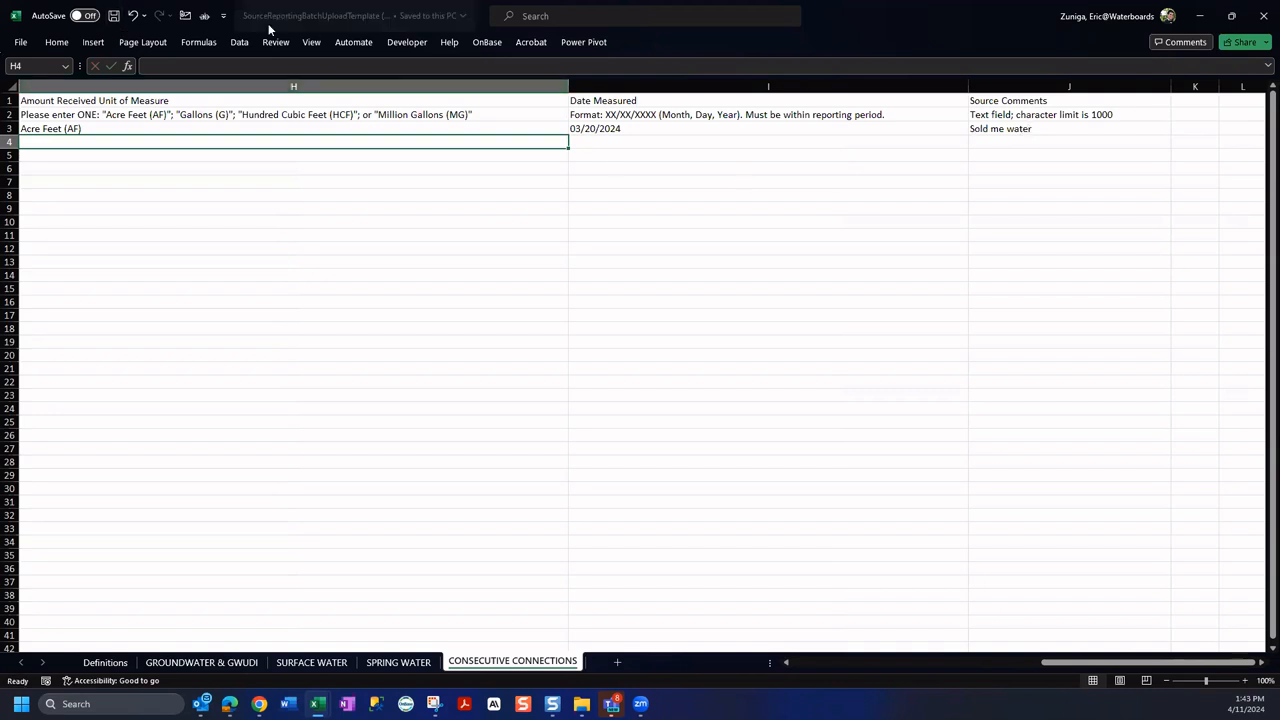
{"action": "left_click", "coordinate": [350, 16]}
{"action": "left_click", "coordinate": [700, 249]}
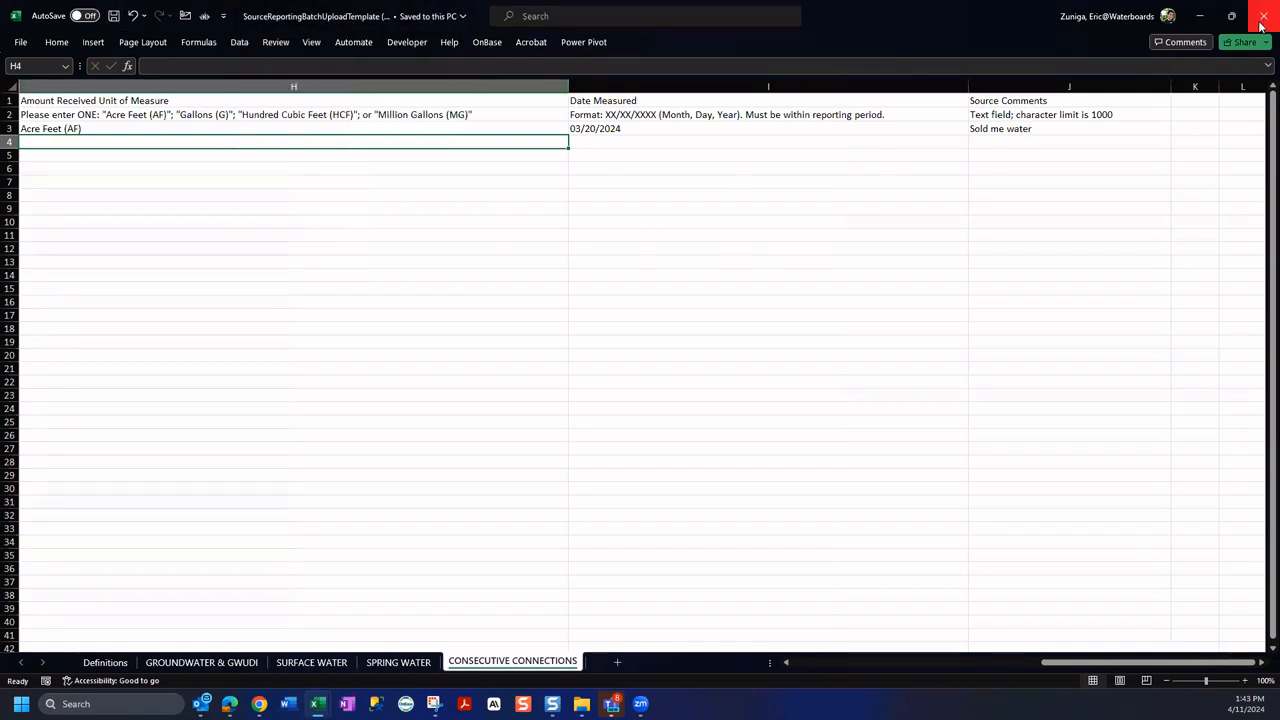
{"action": "left_click", "coordinate": [1205, 16]}
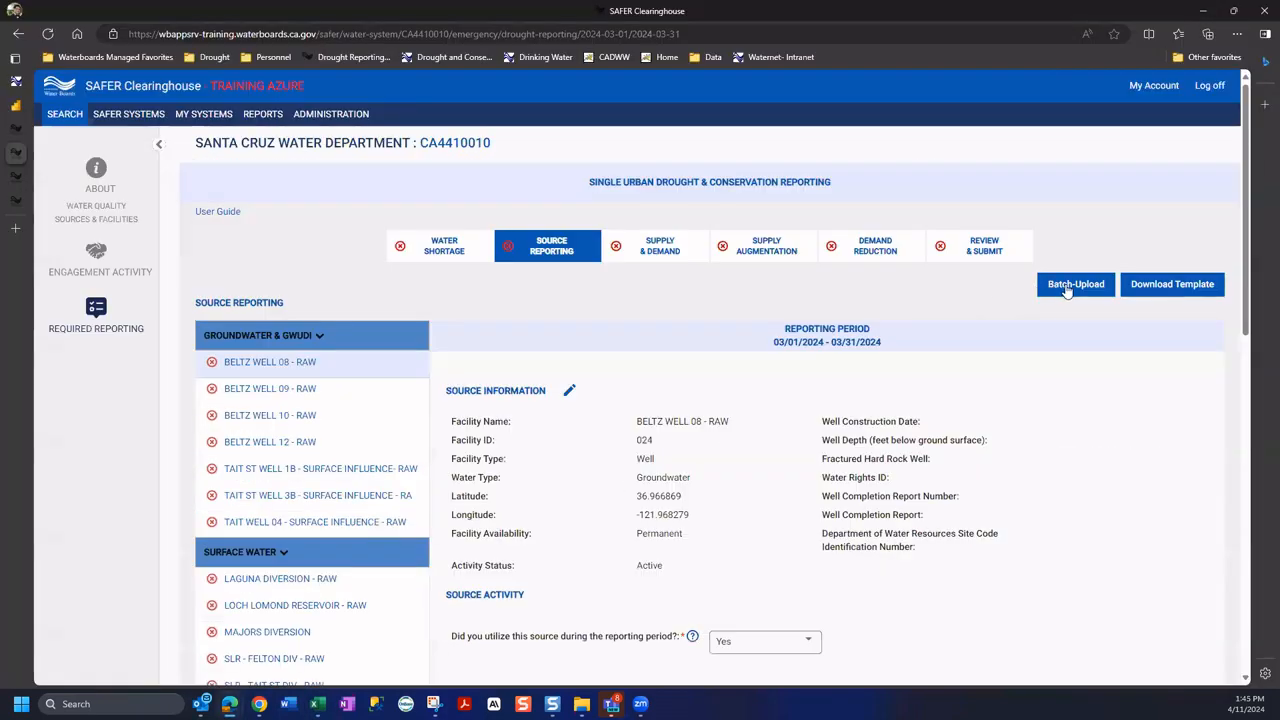
Start a batch upload with data type Source Reporting, choose the SourceReportingBatchUploadTemplate (9) file from Downloads, and continue to table mapping.
{"action": "left_click", "coordinate": [1068, 288]}
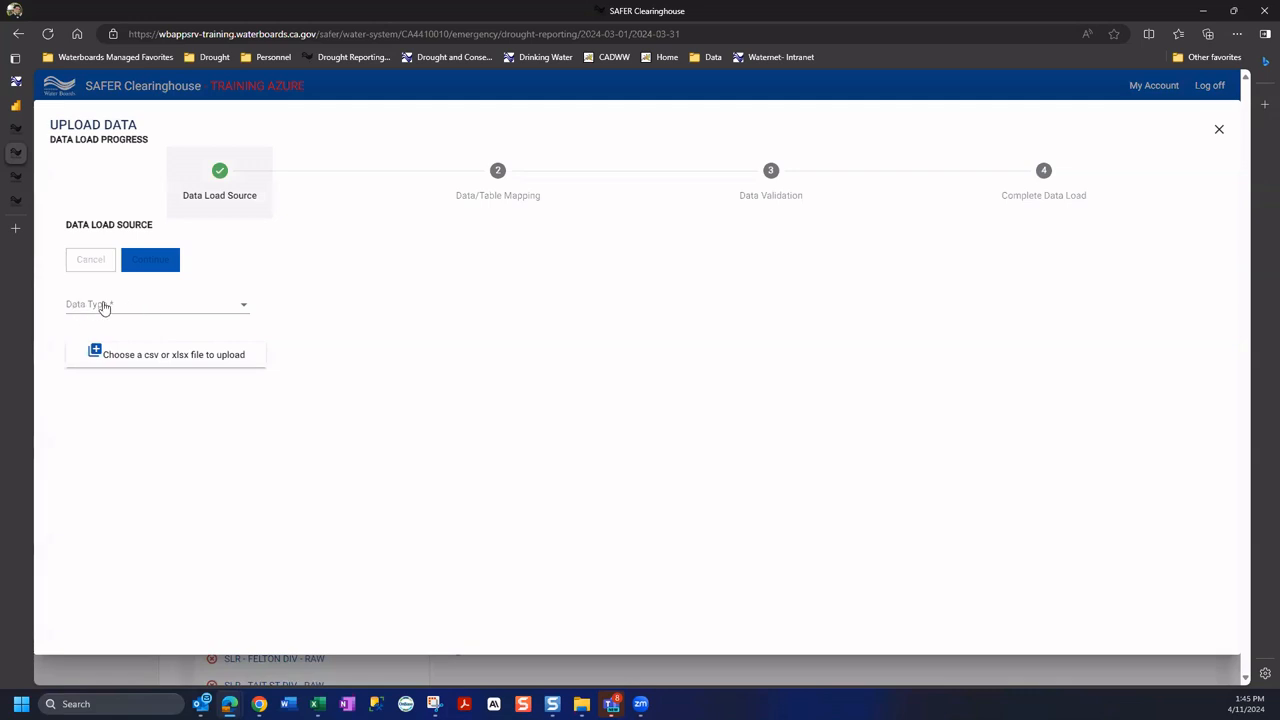
{"action": "left_click", "coordinate": [129, 310]}
{"action": "left_click", "coordinate": [129, 310]}
{"action": "left_click", "coordinate": [147, 366]}
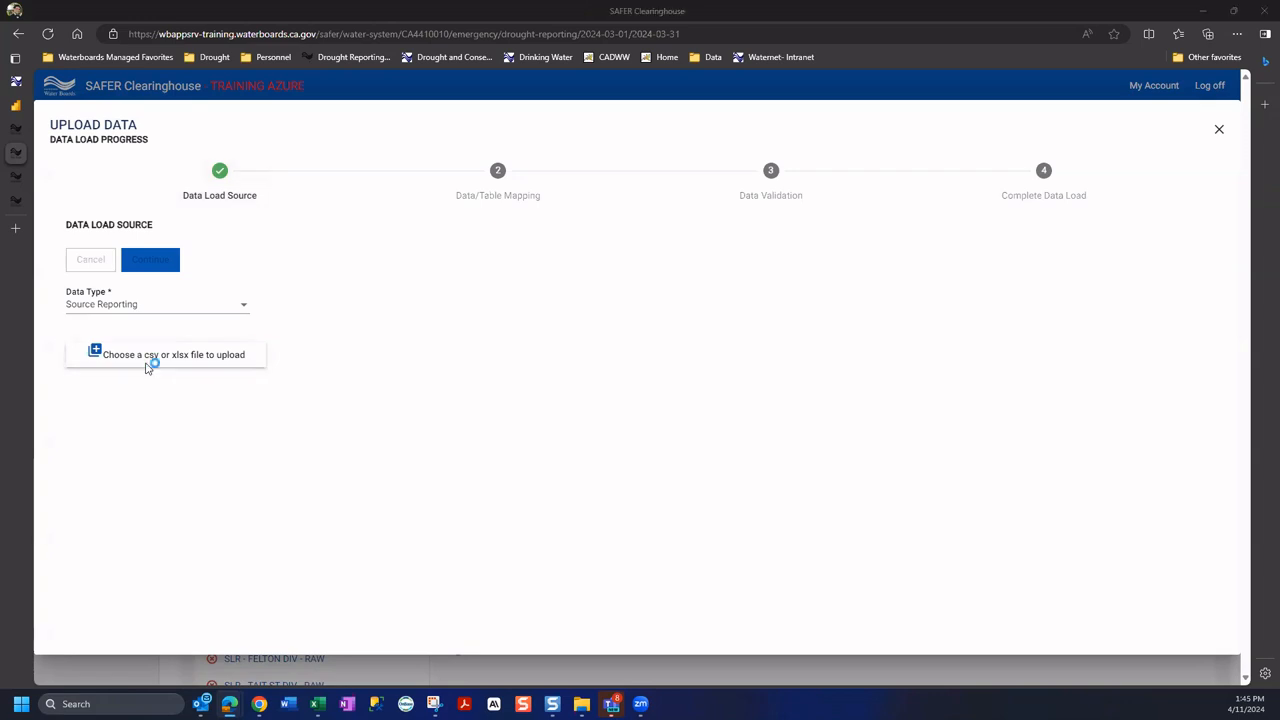
{"action": "left_click", "coordinate": [254, 126]}
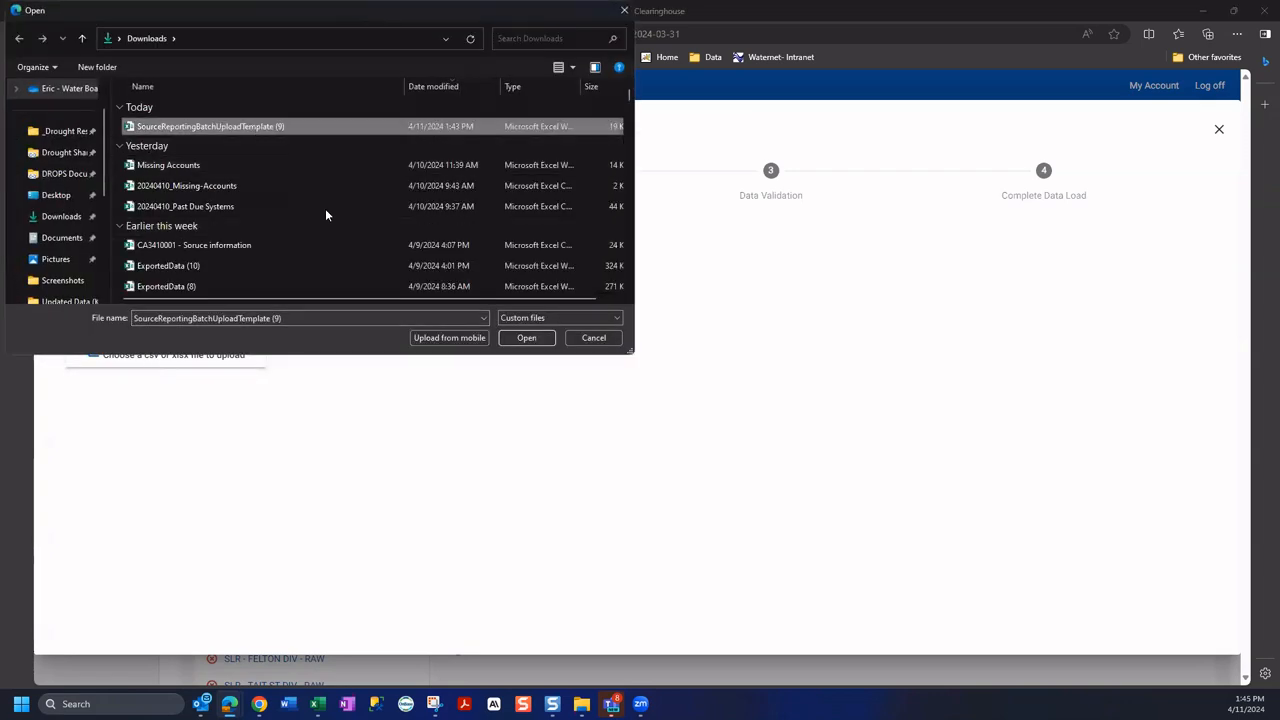
{"action": "left_click", "coordinate": [545, 339]}
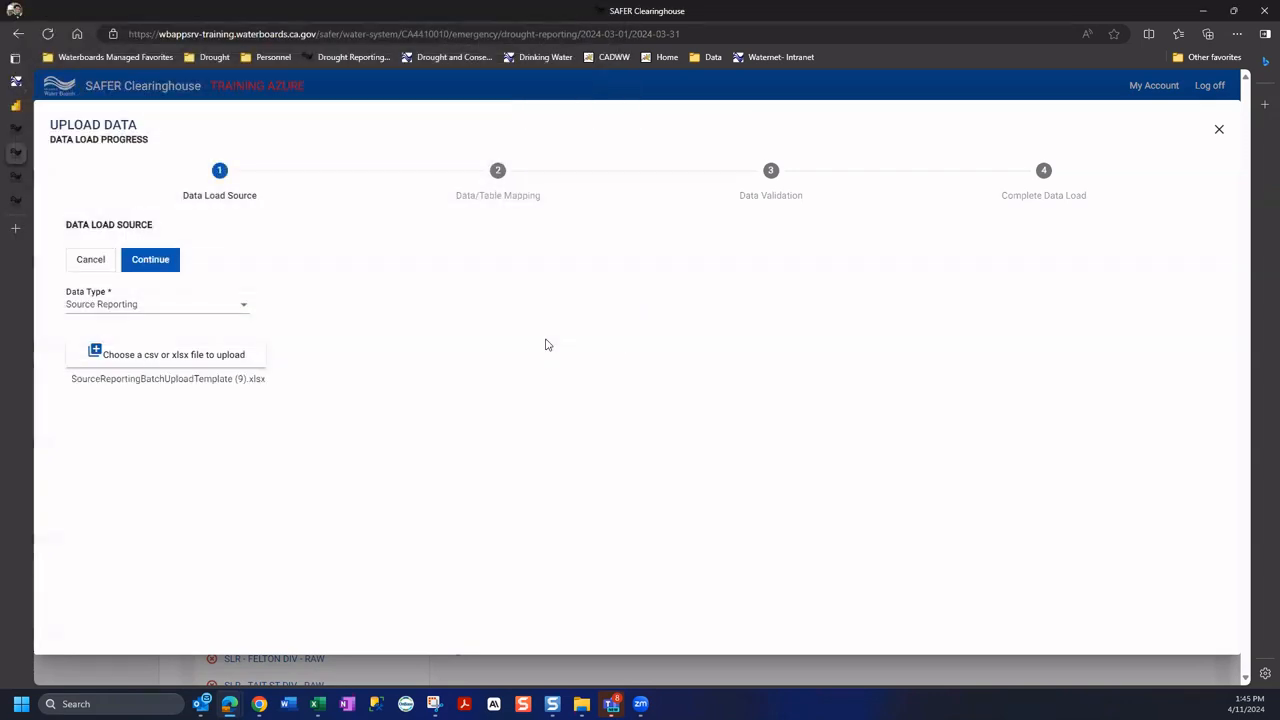
{"action": "left_click", "coordinate": [152, 260]}
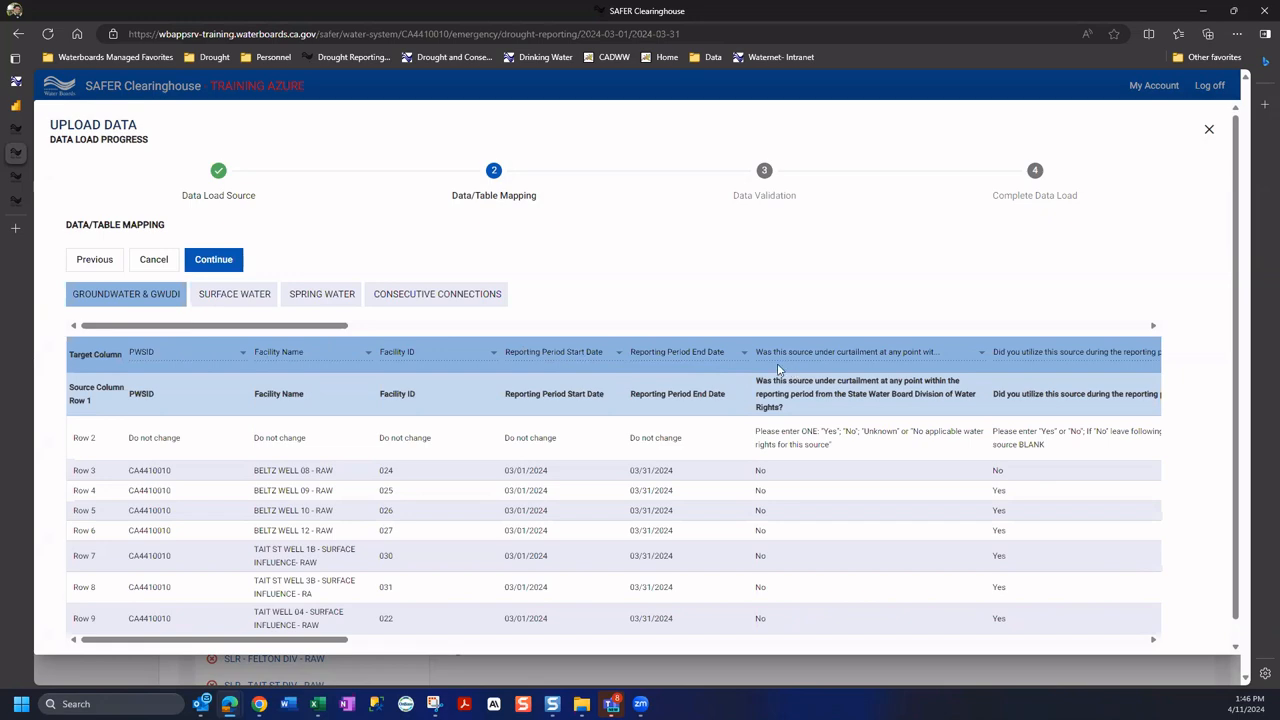
Review the column mapping for groundwater, surface water, spring water and consecutive connections, and continue to data validation.
{"action": "left_click_drag", "start_coordinate": [290, 327], "coordinate": [334, 431]}
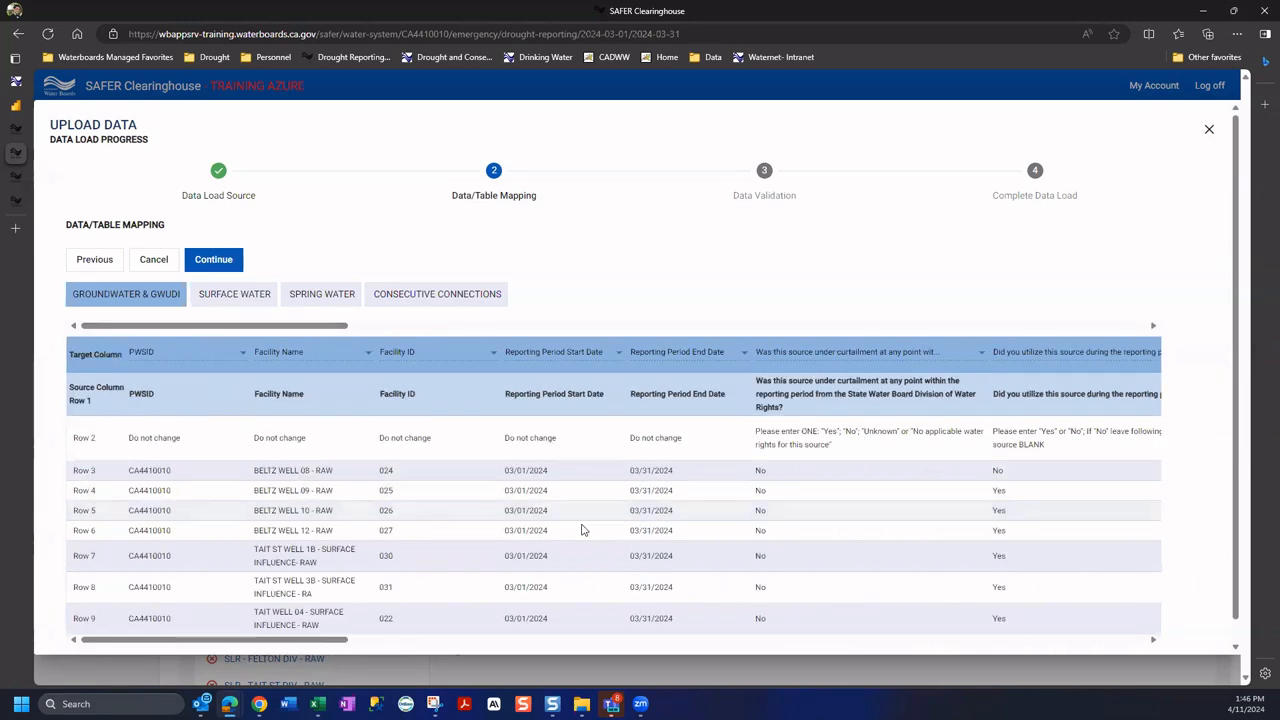
{"action": "left_click", "coordinate": [234, 294]}
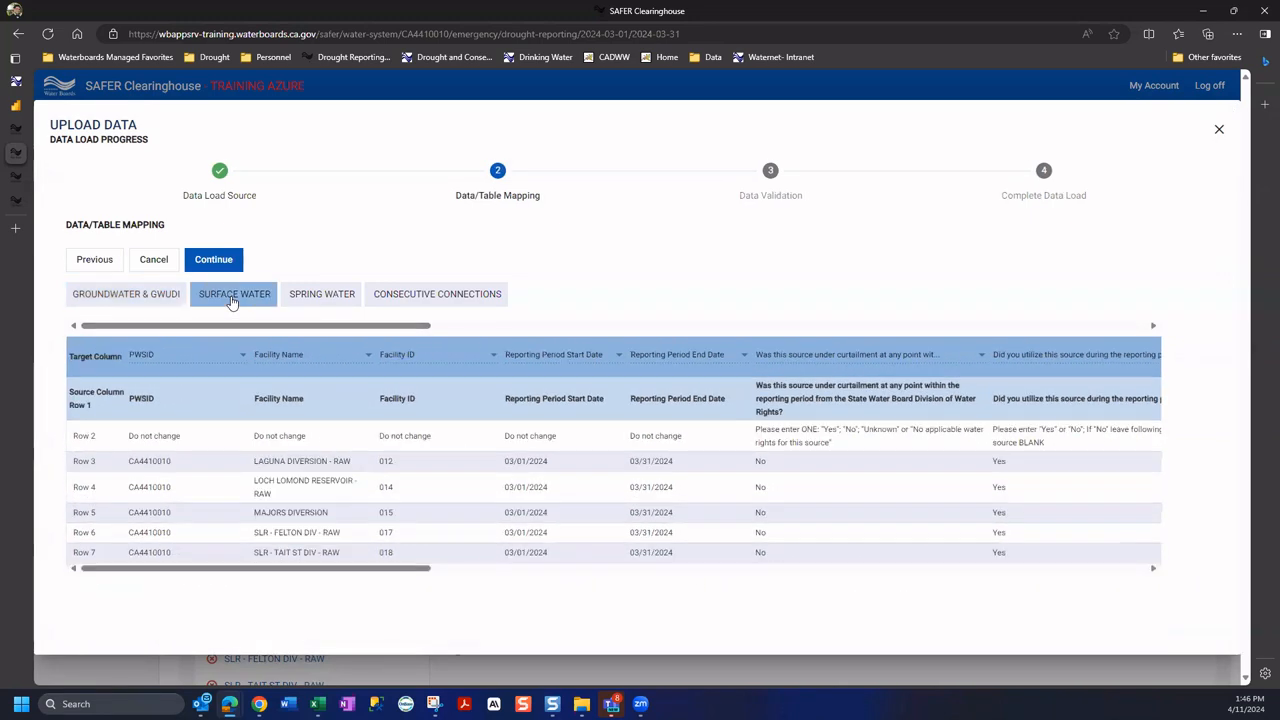
{"action": "left_click", "coordinate": [323, 293]}
{"action": "left_click", "coordinate": [443, 296]}
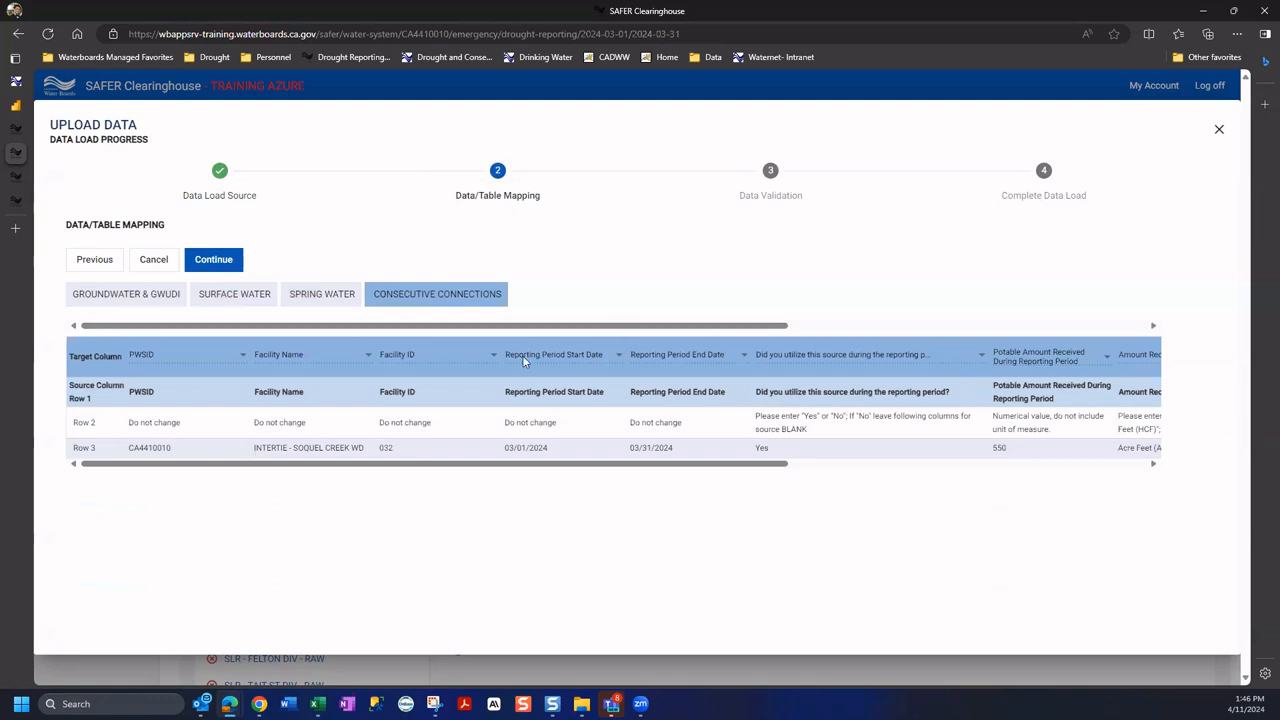
{"action": "left_click", "coordinate": [154, 294]}
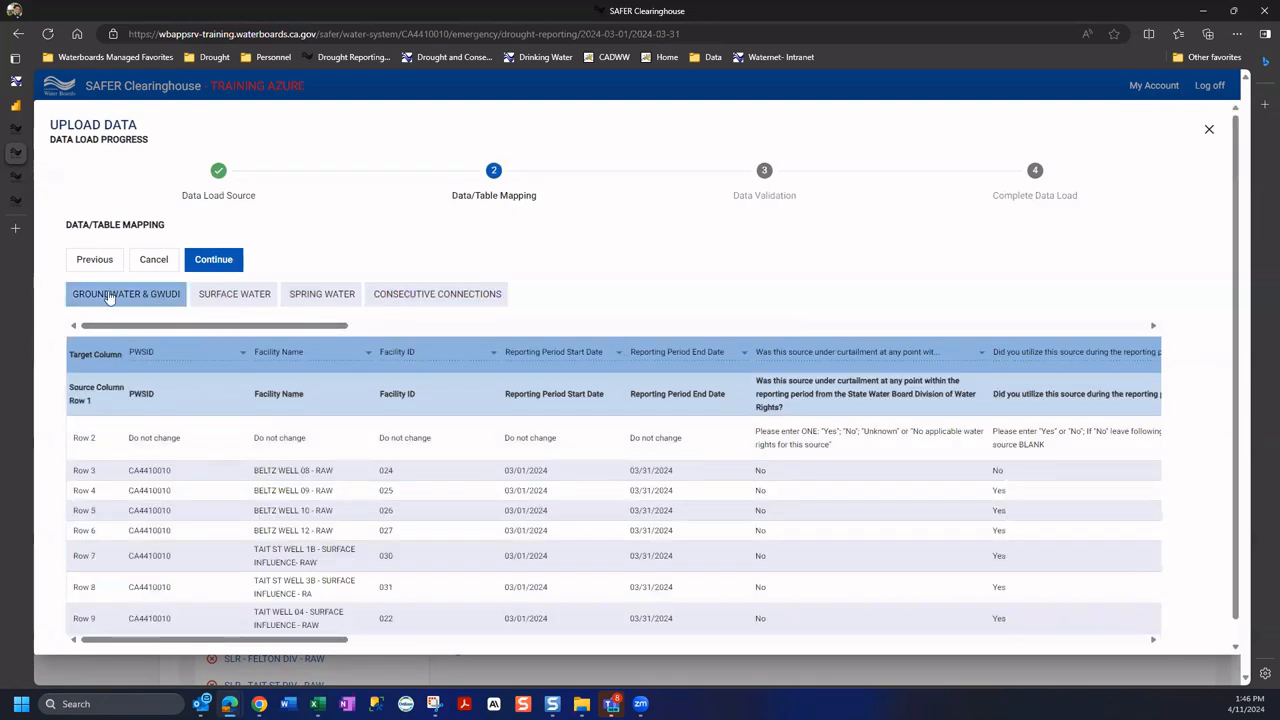
{"action": "left_click", "coordinate": [211, 261]}
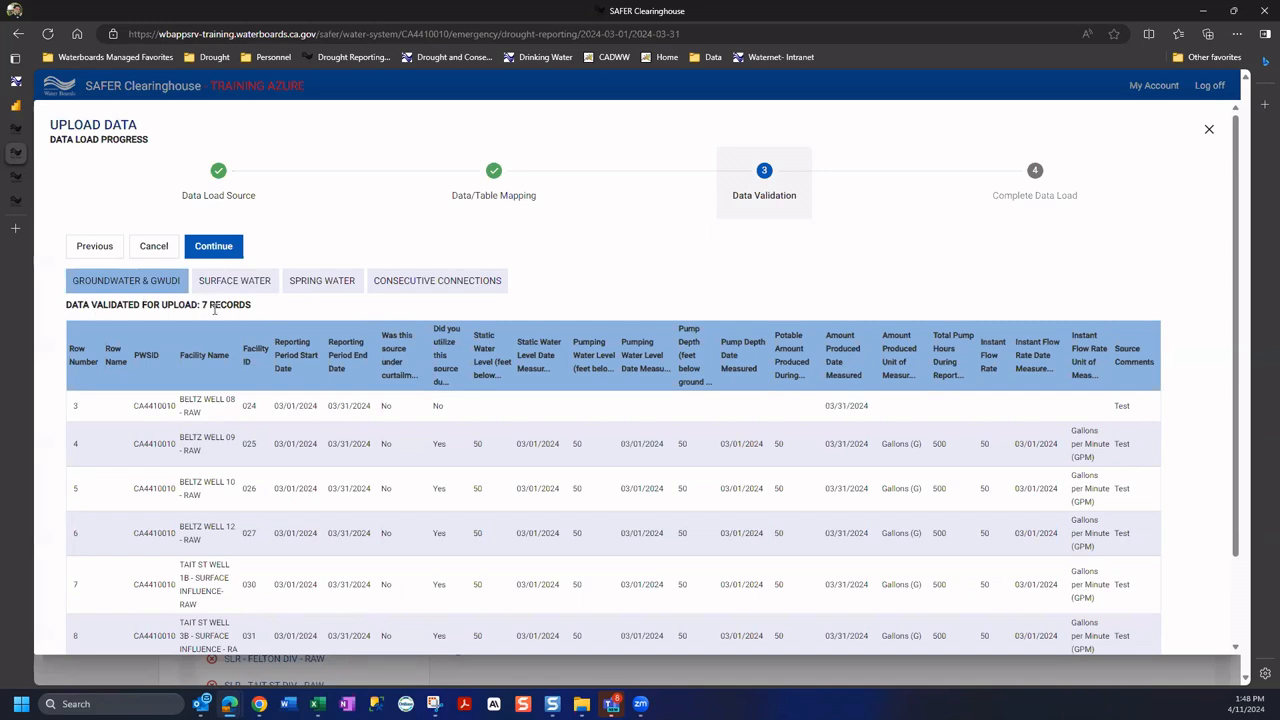
Check the validated records of all four source types and proceed to the Complete Data Load stage to review the groundwater rows.
{"action": "left_click", "coordinate": [266, 280]}
{"action": "left_click", "coordinate": [321, 282]}
{"action": "left_click", "coordinate": [424, 281]}
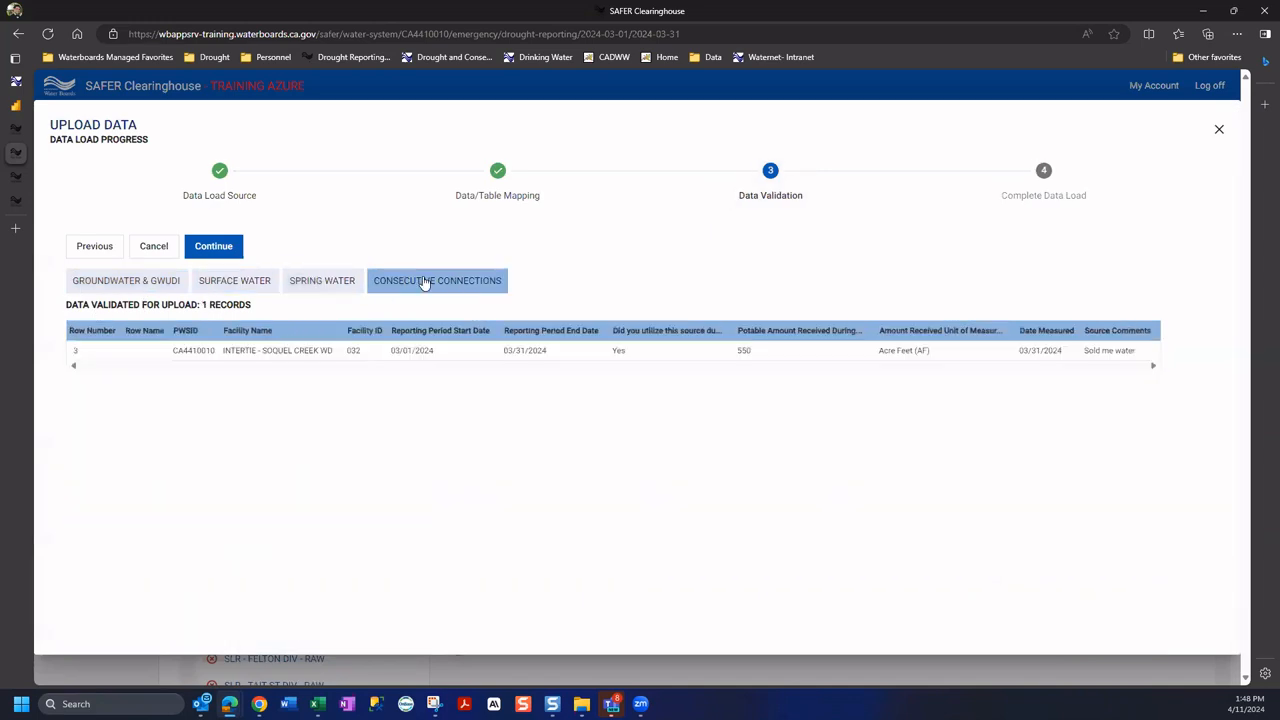
{"action": "left_click", "coordinate": [129, 288]}
{"action": "scroll", "coordinate": [808, 580], "scroll_direction": "down", "scroll_amount": 1}
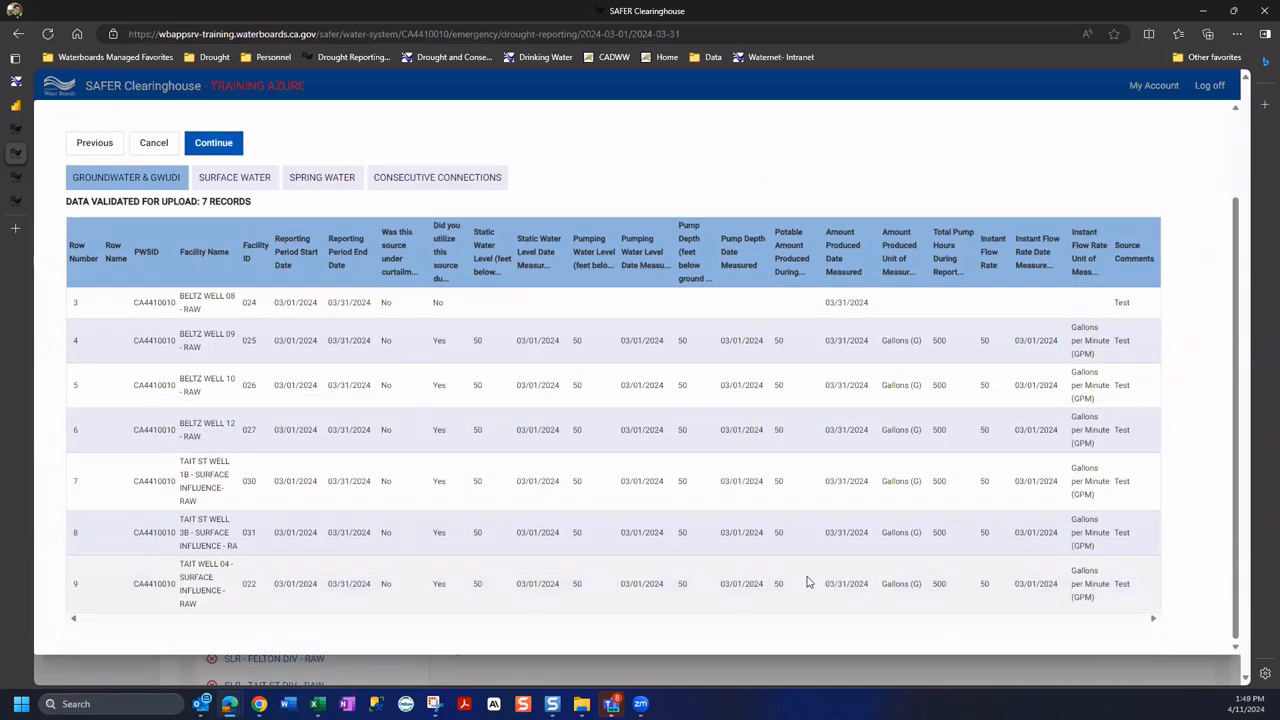
{"action": "scroll", "coordinate": [808, 580], "scroll_direction": "up", "scroll_amount": 1}
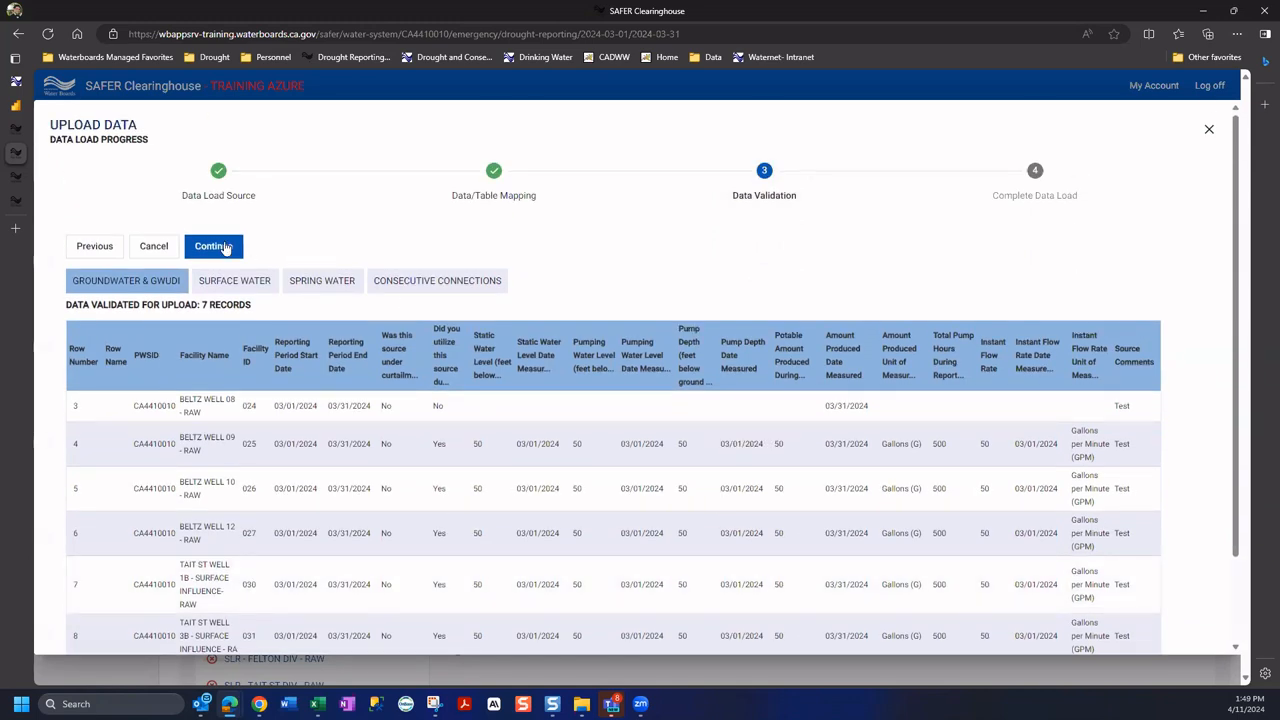
{"action": "left_click", "coordinate": [213, 246]}
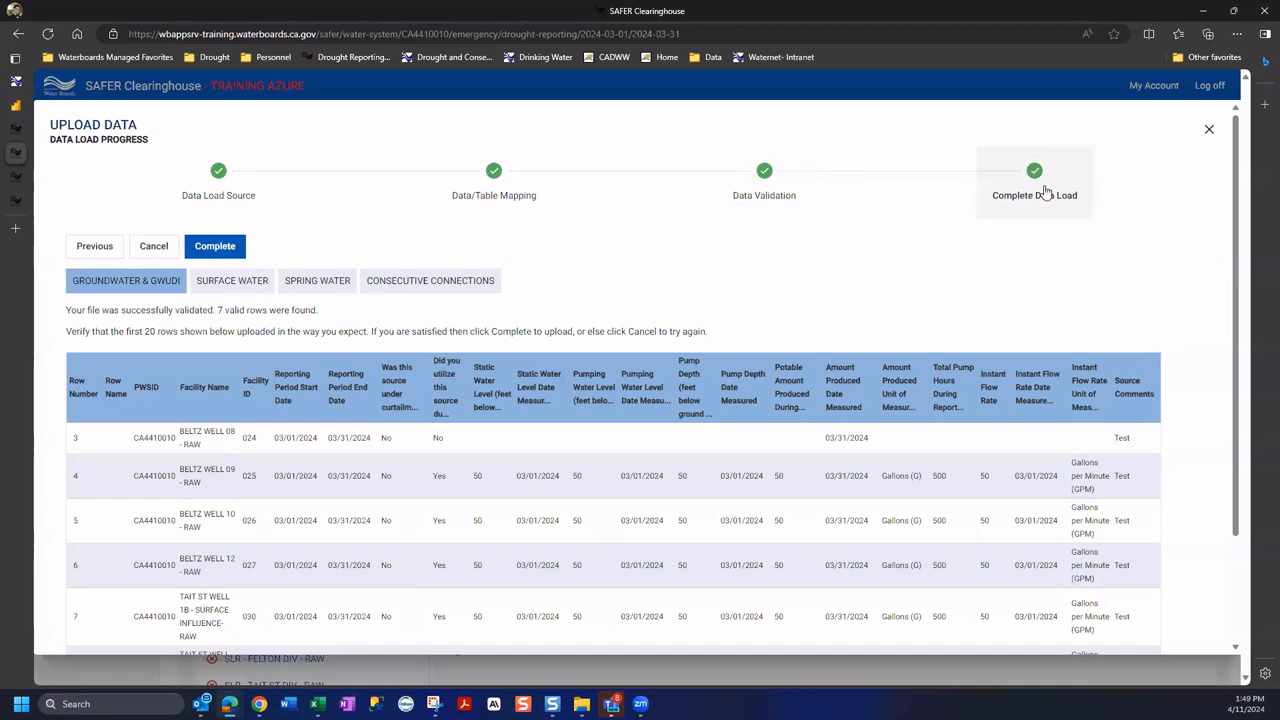
{"action": "scroll", "coordinate": [352, 375], "scroll_direction": "down", "scroll_amount": 2}
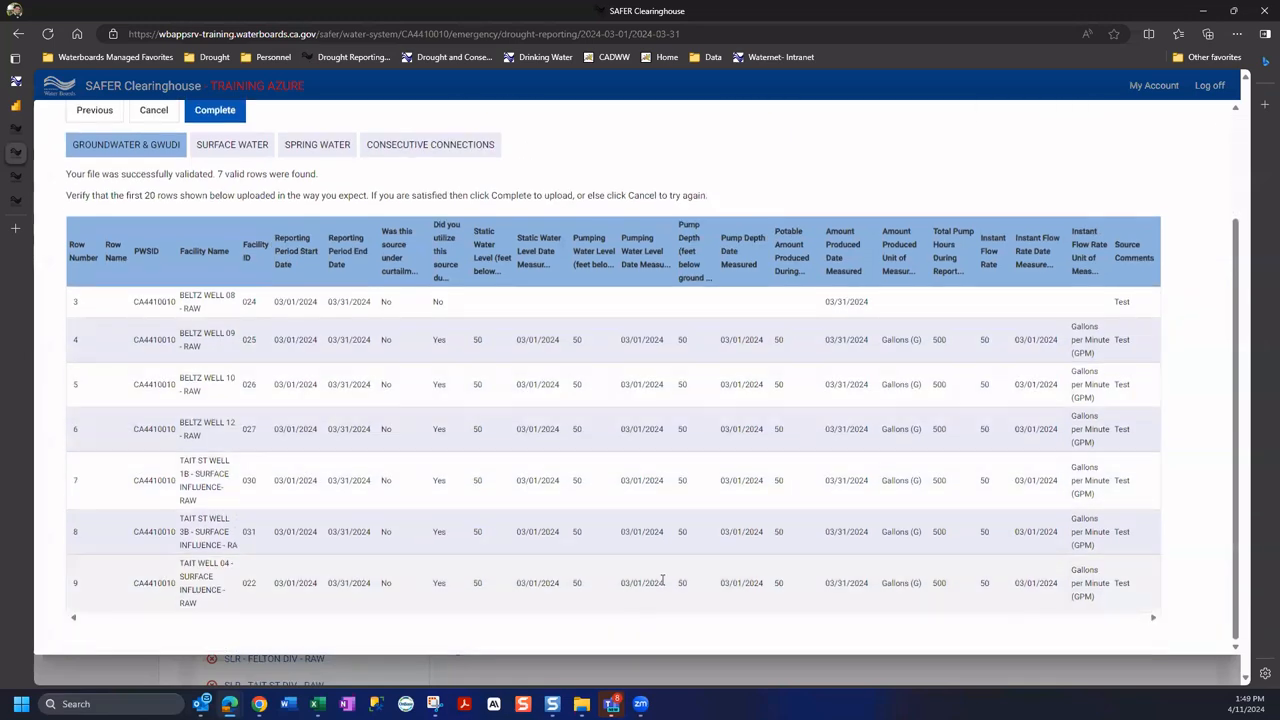
{"action": "scroll", "coordinate": [663, 580], "scroll_direction": "up", "scroll_amount": 2}
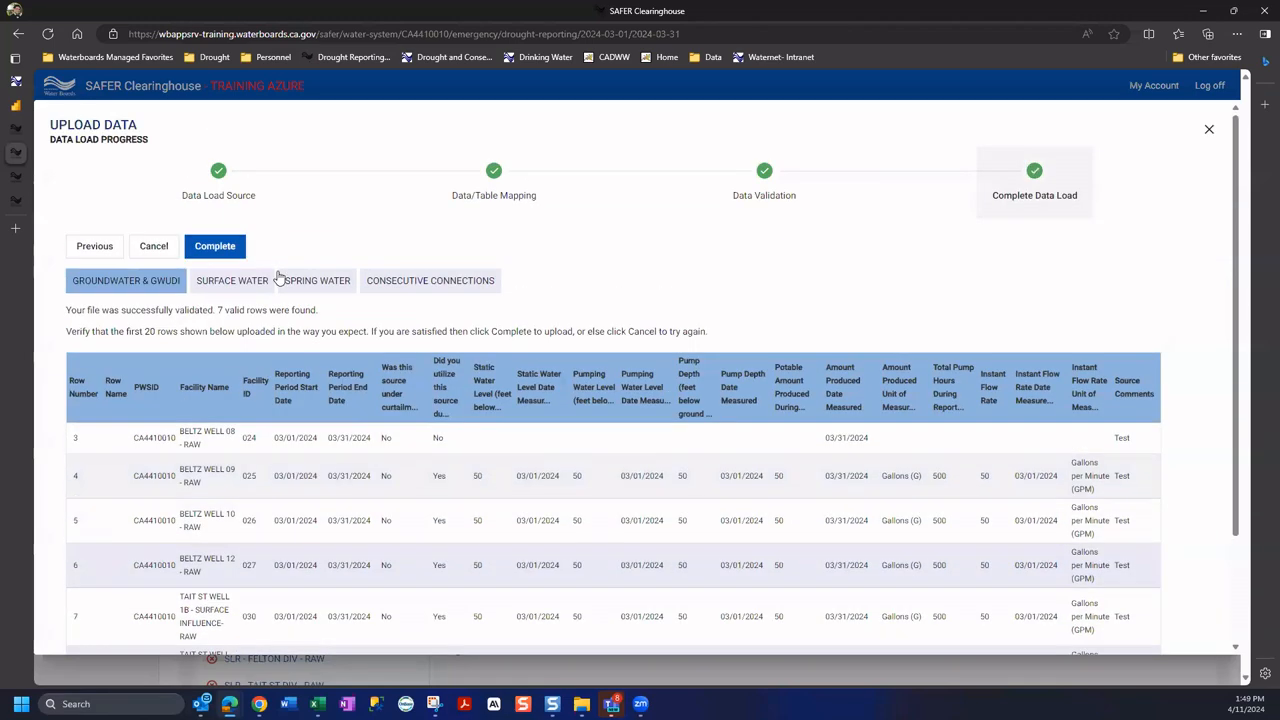
Complete the batch data load, dismiss the success message and return to the Source Reporting section.
{"action": "left_click", "coordinate": [229, 251]}
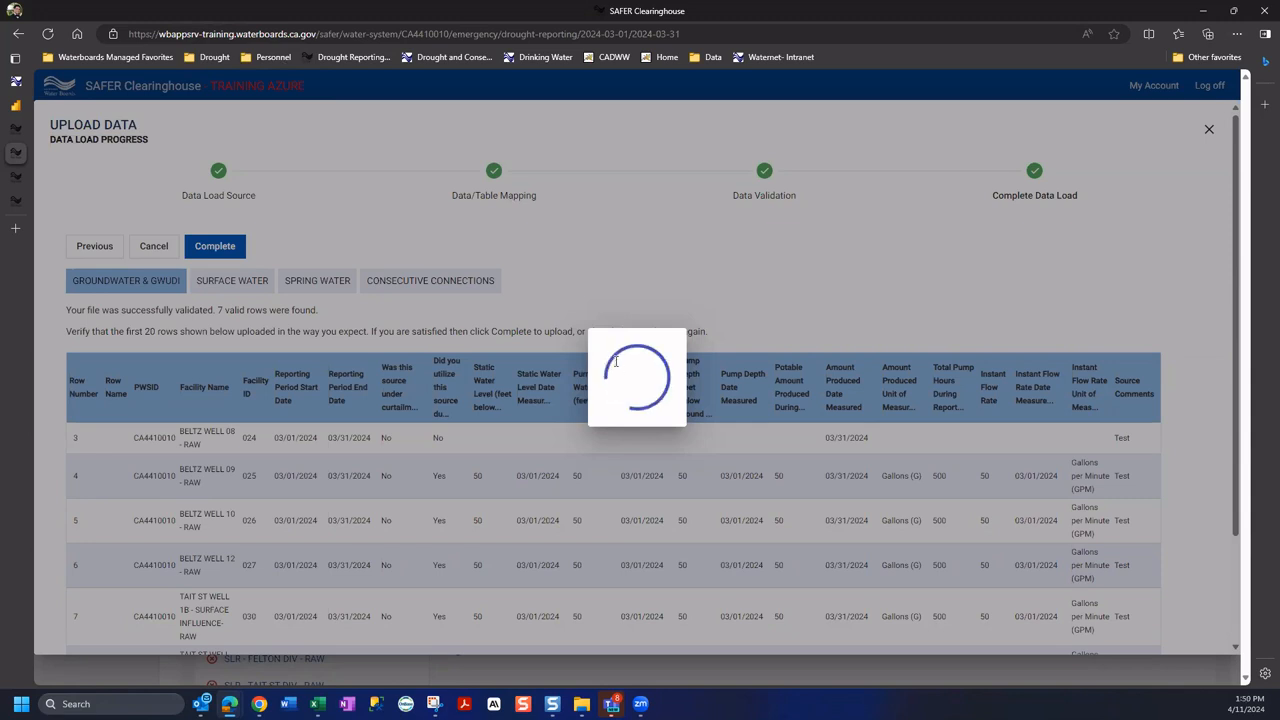
{"action": "left_click", "coordinate": [578, 405]}
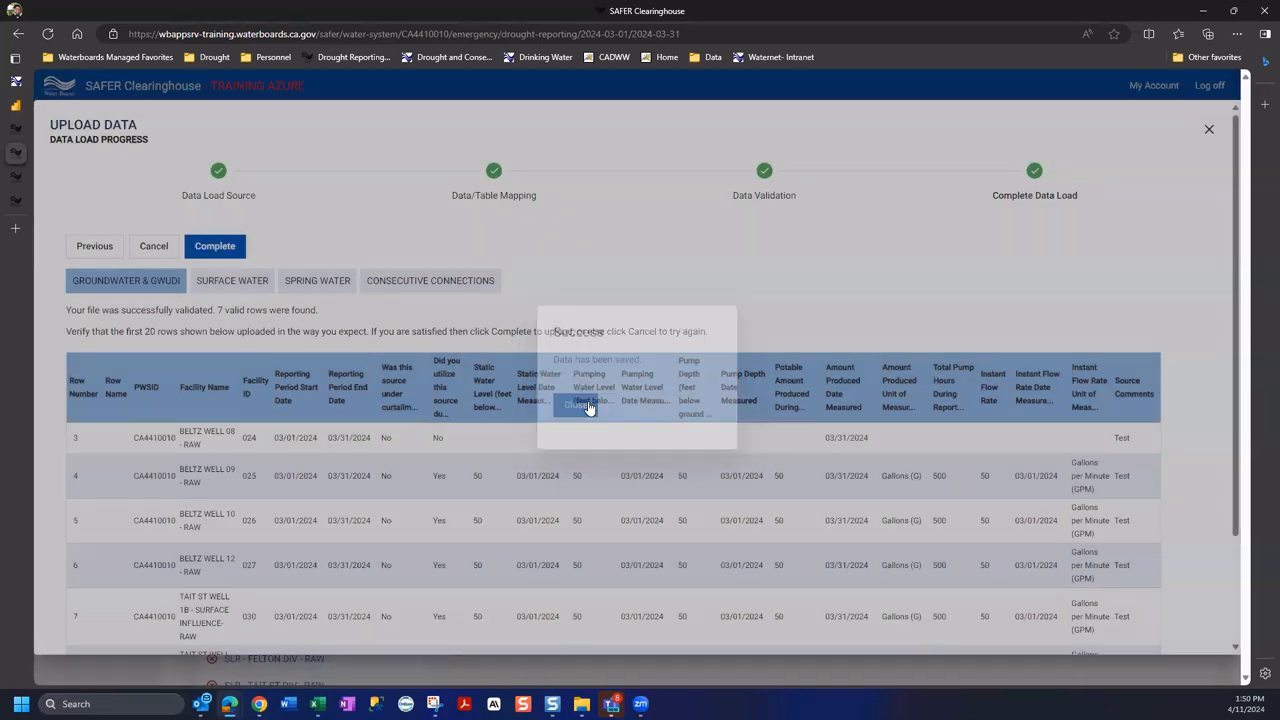
{"action": "left_click", "coordinate": [558, 252]}
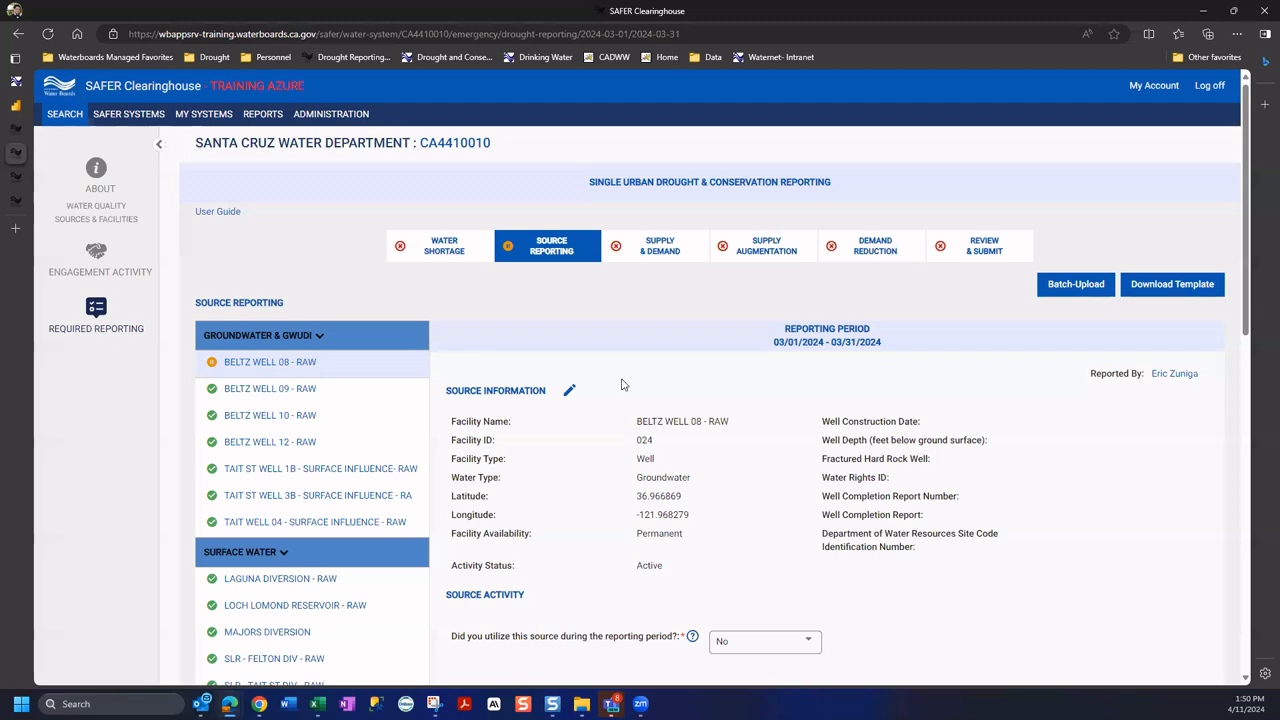
Review the uploaded BELTZ WELL 08 - RAW record, including source activity, water levels, production information and comments, closing its source information editor without changes.
{"action": "scroll", "coordinate": [621, 385], "scroll_direction": "down", "scroll_amount": 1}
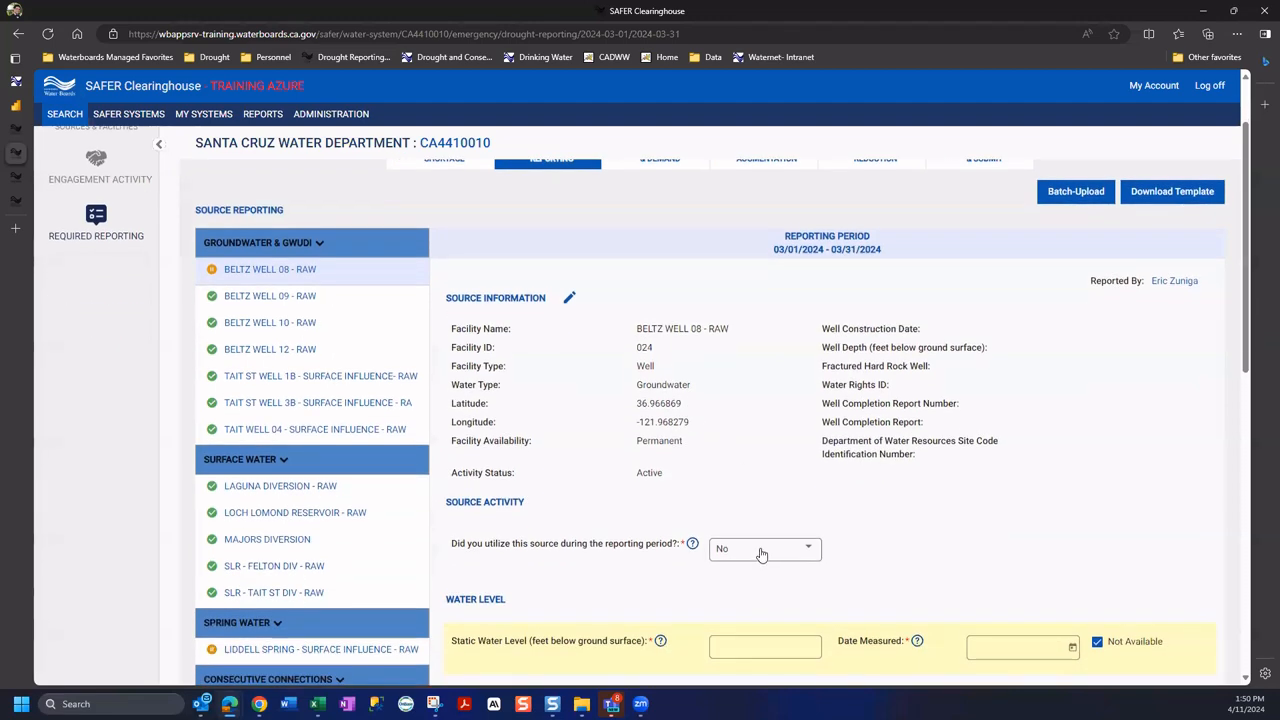
{"action": "scroll", "coordinate": [694, 423], "scroll_direction": "down", "scroll_amount": 5}
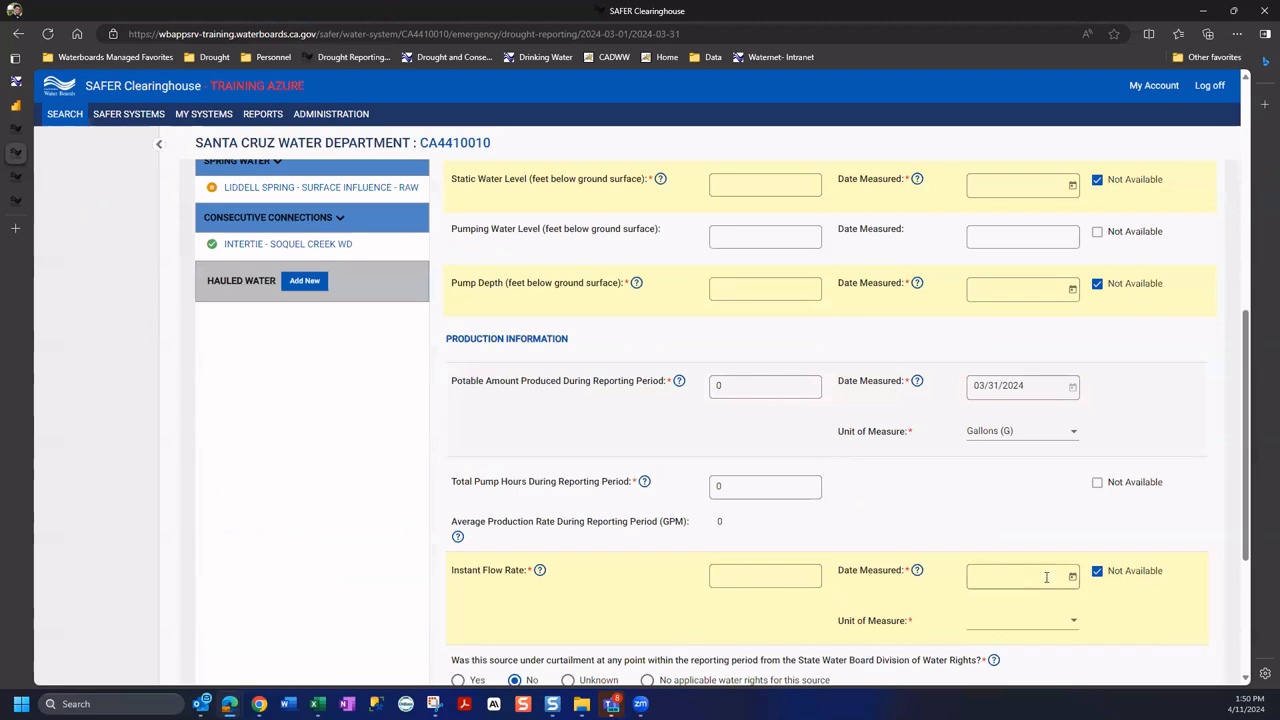
{"action": "scroll", "coordinate": [1040, 582], "scroll_direction": "down", "scroll_amount": 2}
{"action": "scroll", "coordinate": [920, 520], "scroll_direction": "up", "scroll_amount": 8}
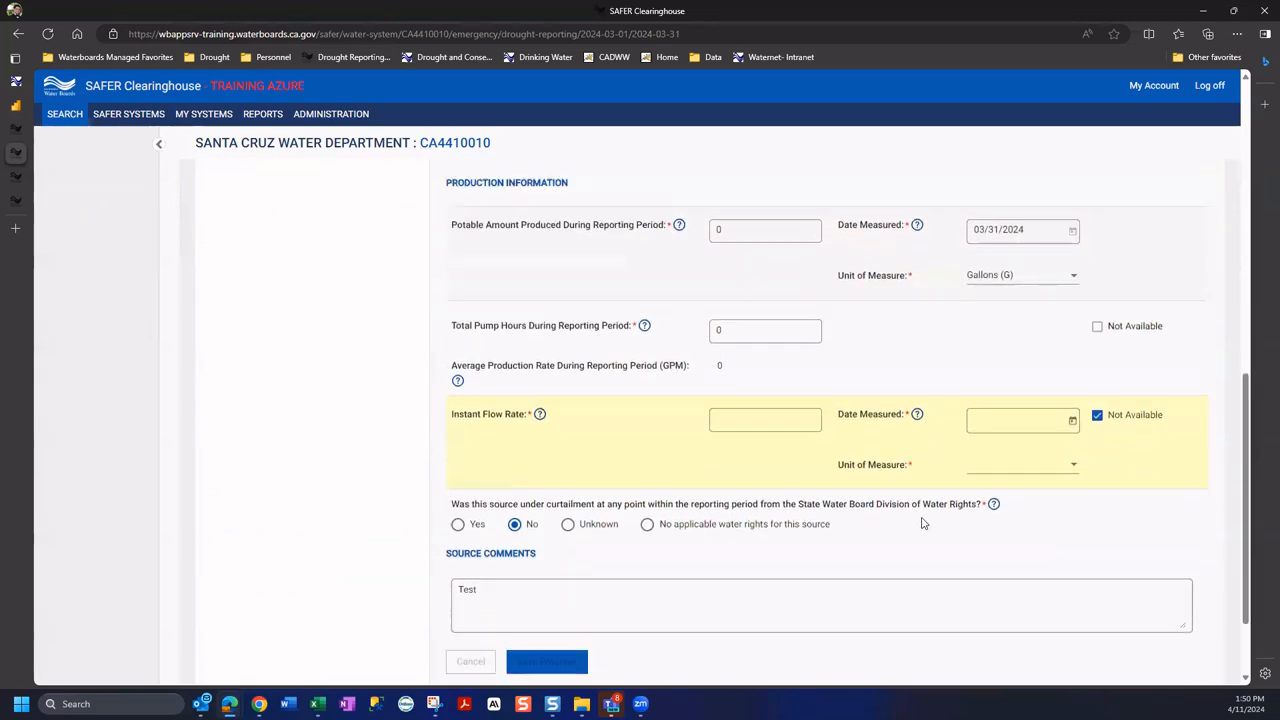
{"action": "scroll", "coordinate": [235, 300], "scroll_direction": "up", "scroll_amount": 1}
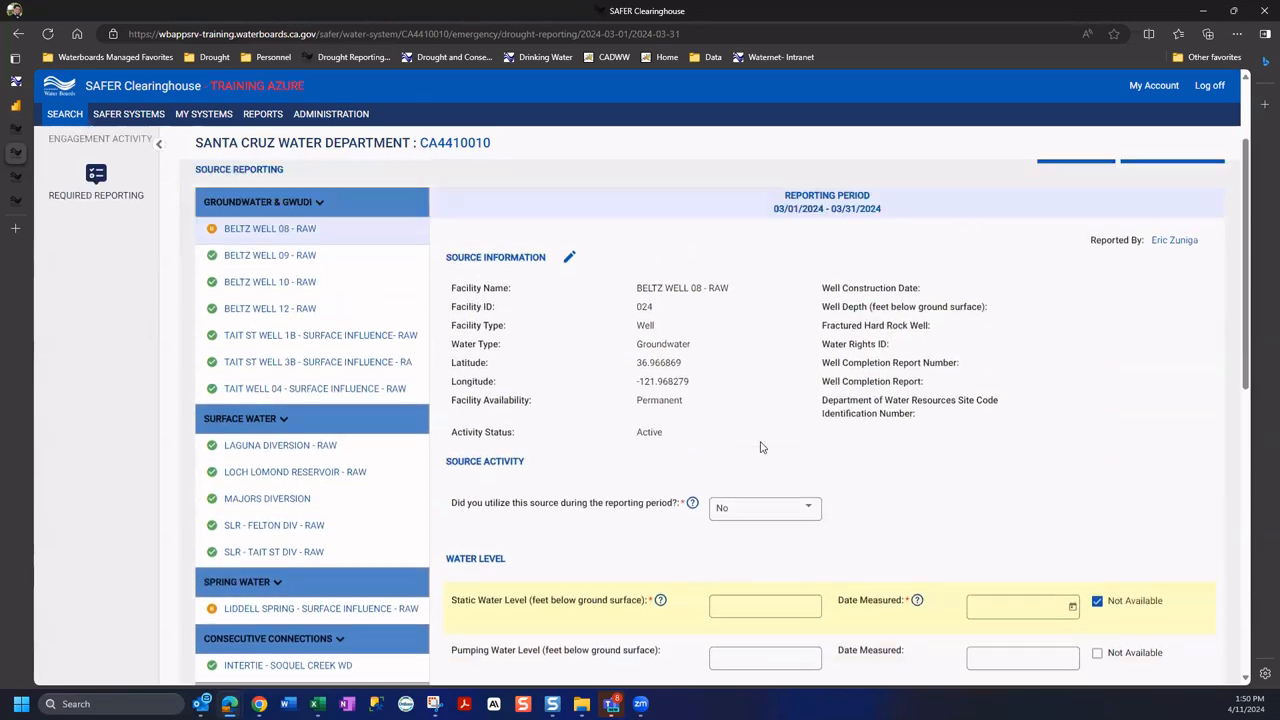
{"action": "scroll", "coordinate": [275, 325], "scroll_direction": "down", "scroll_amount": 2}
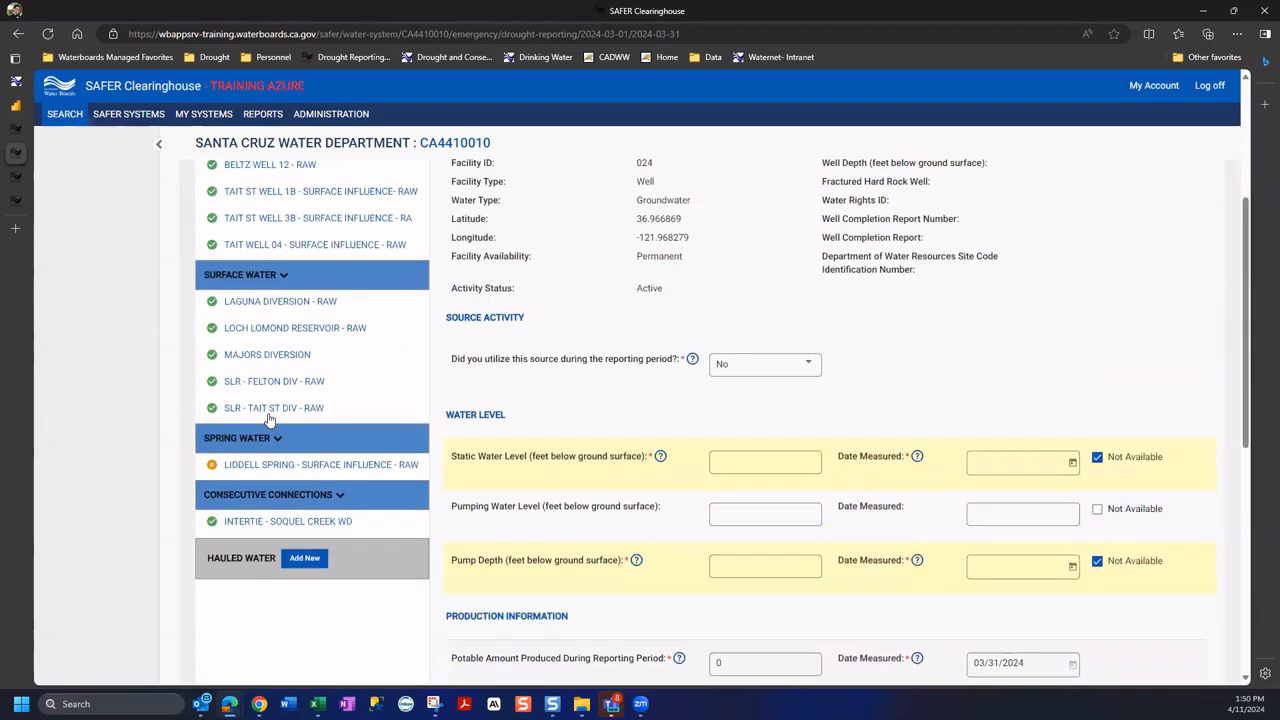
{"action": "key", "text": "Return"}
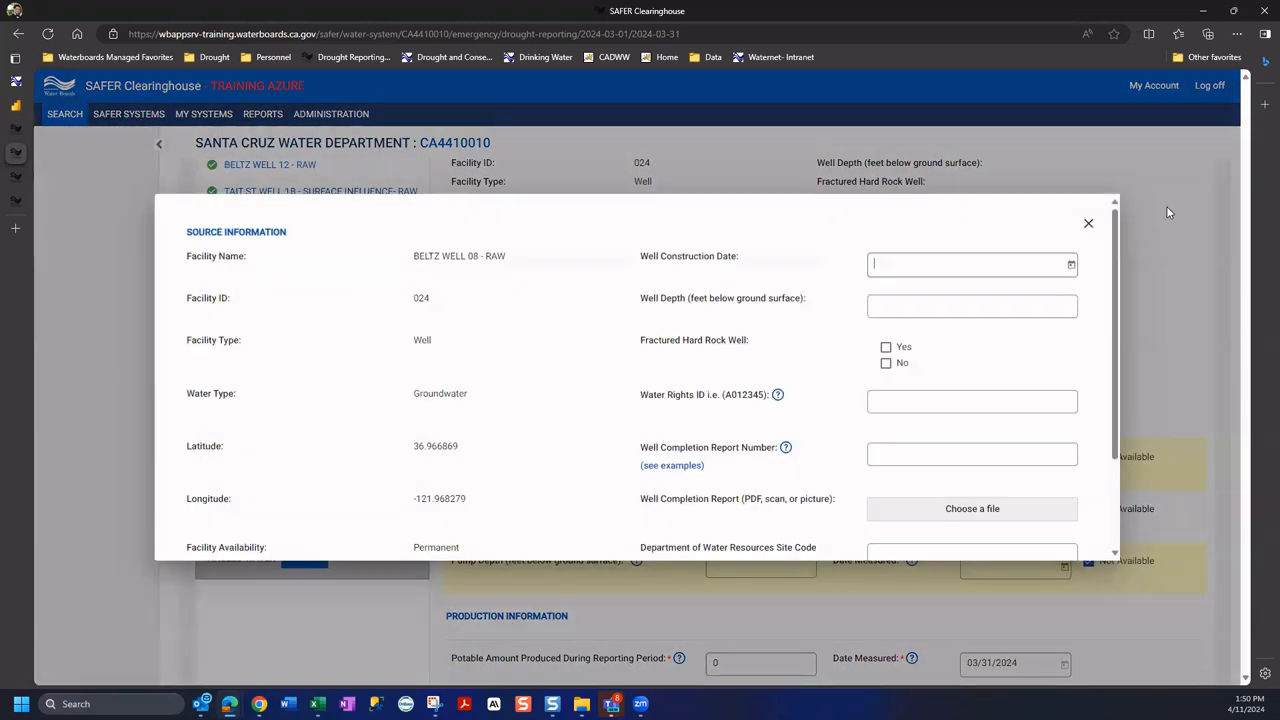
{"action": "left_click", "coordinate": [1089, 224]}
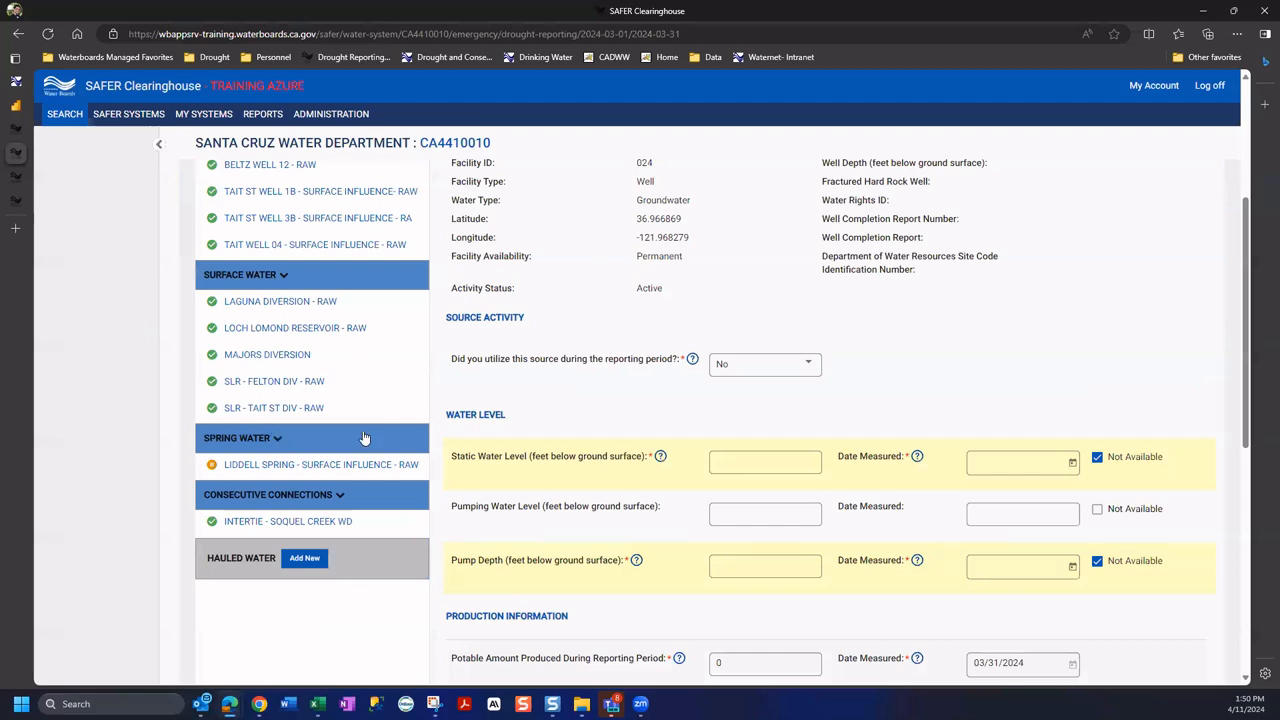
Open the LIDDELL SPRING - SURFACE INFLUENCE - RAW record and review its source activity, production information and comments.
{"action": "left_click", "coordinate": [229, 468]}
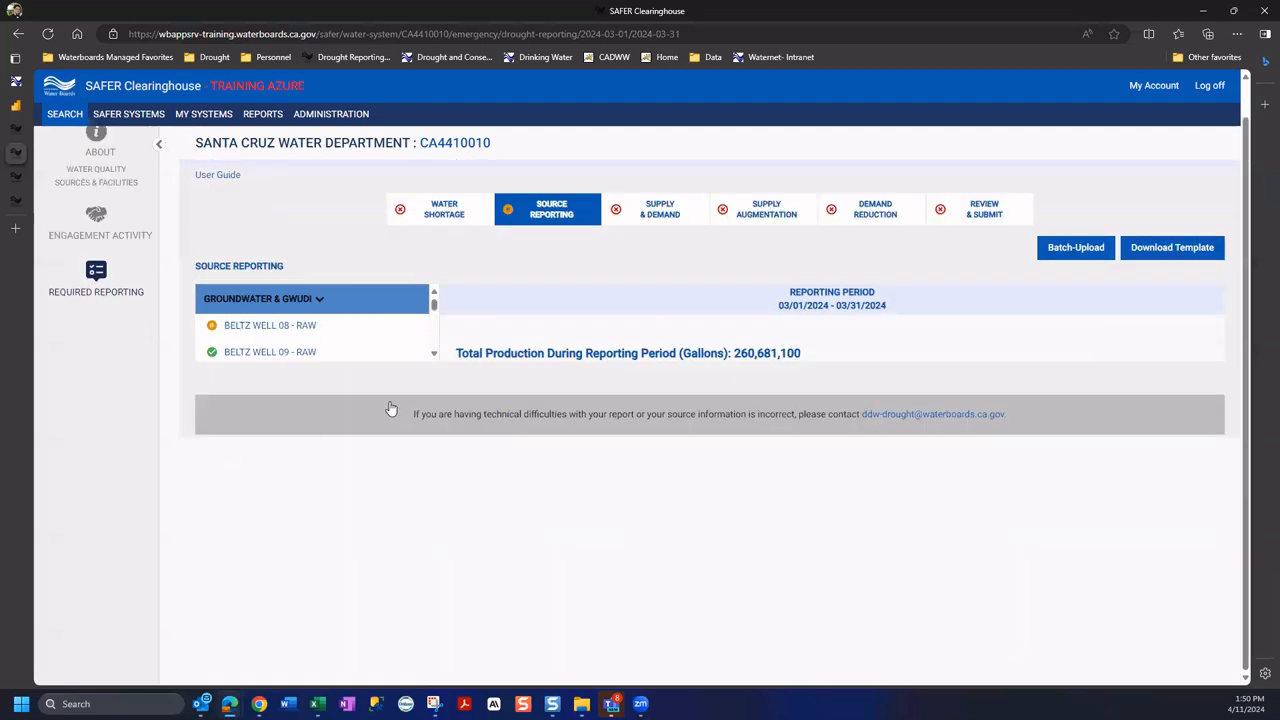
{"action": "left_click", "coordinate": [1005, 510]}
{"action": "scroll", "coordinate": [701, 239], "scroll_direction": "down", "scroll_amount": 1}
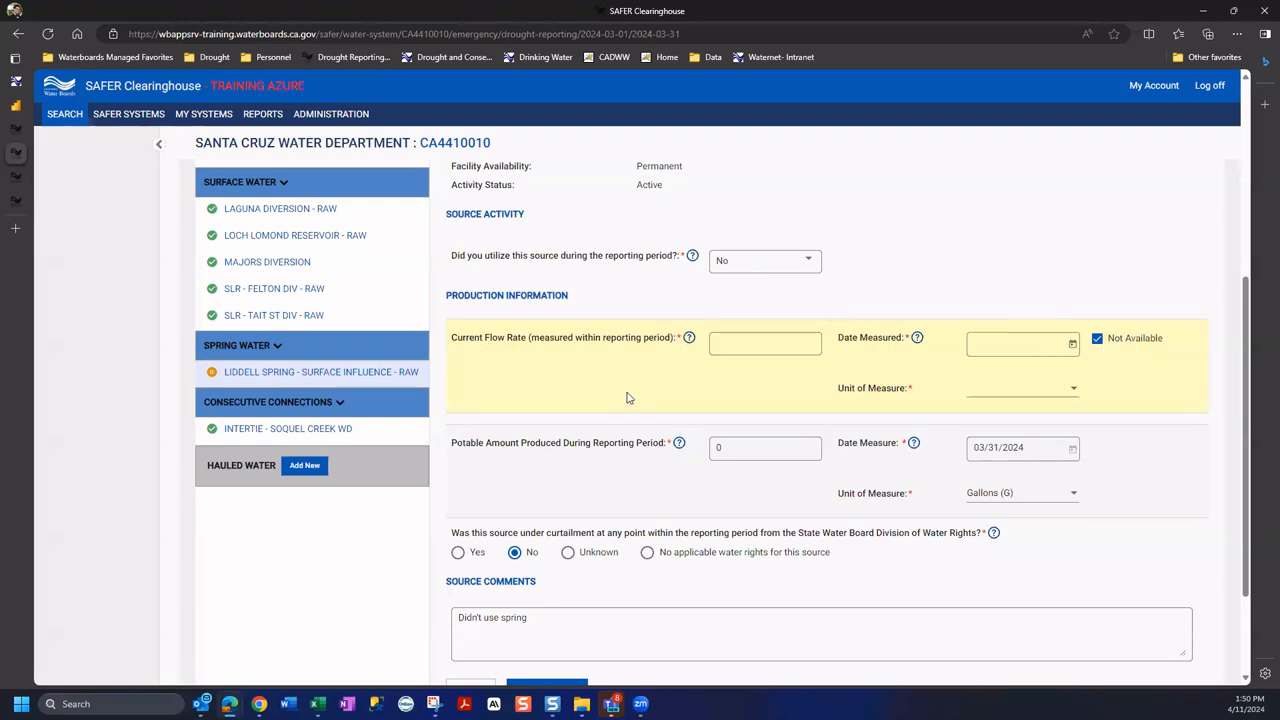
{"action": "scroll", "coordinate": [629, 397], "scroll_direction": "down", "scroll_amount": 2}
{"action": "scroll", "coordinate": [741, 477], "scroll_direction": "up", "scroll_amount": 5}
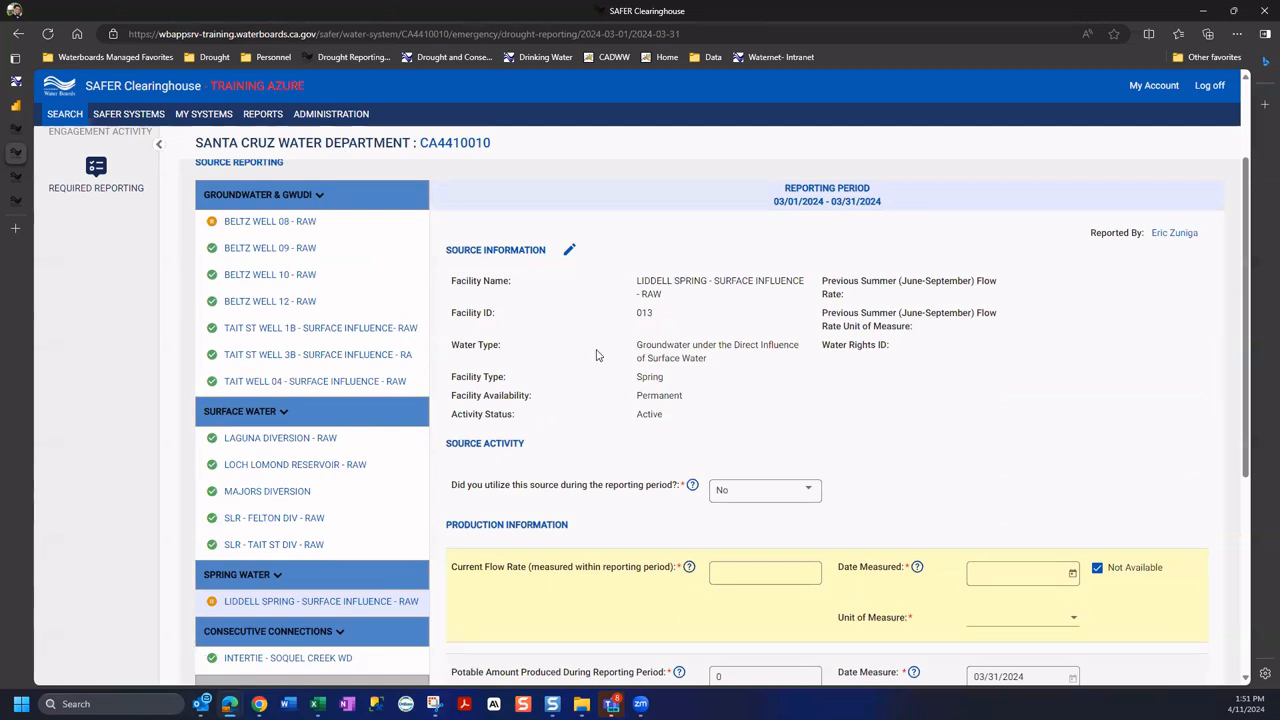
{"action": "scroll", "coordinate": [620, 375], "scroll_direction": "up", "scroll_amount": 2}
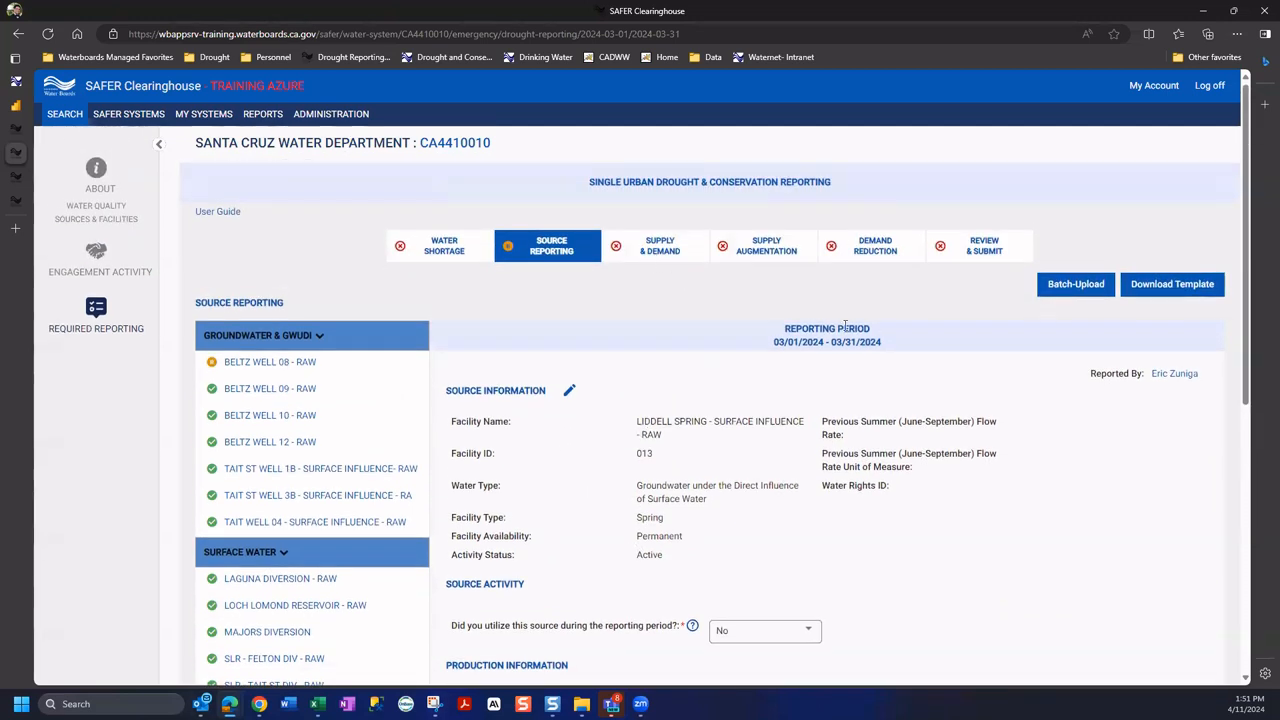